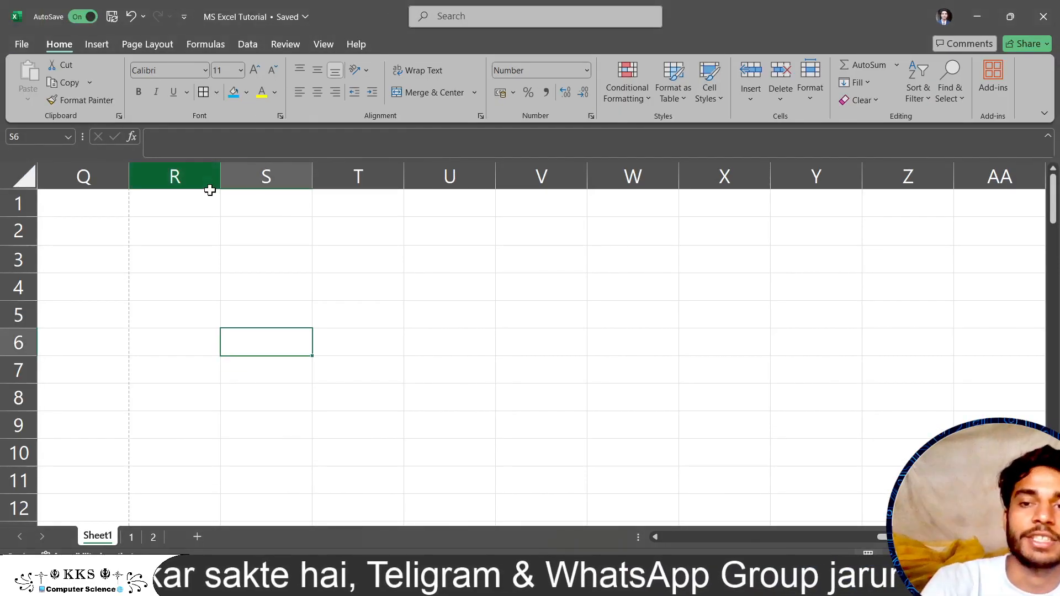
Enter the heading "General" in cell R1.
click(185, 202)
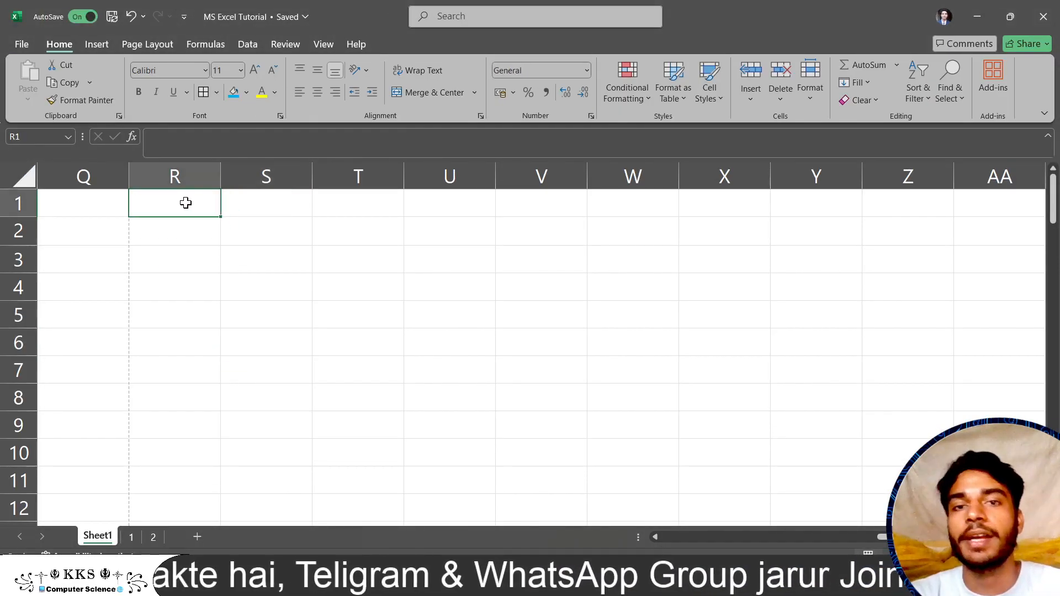
click(587, 71)
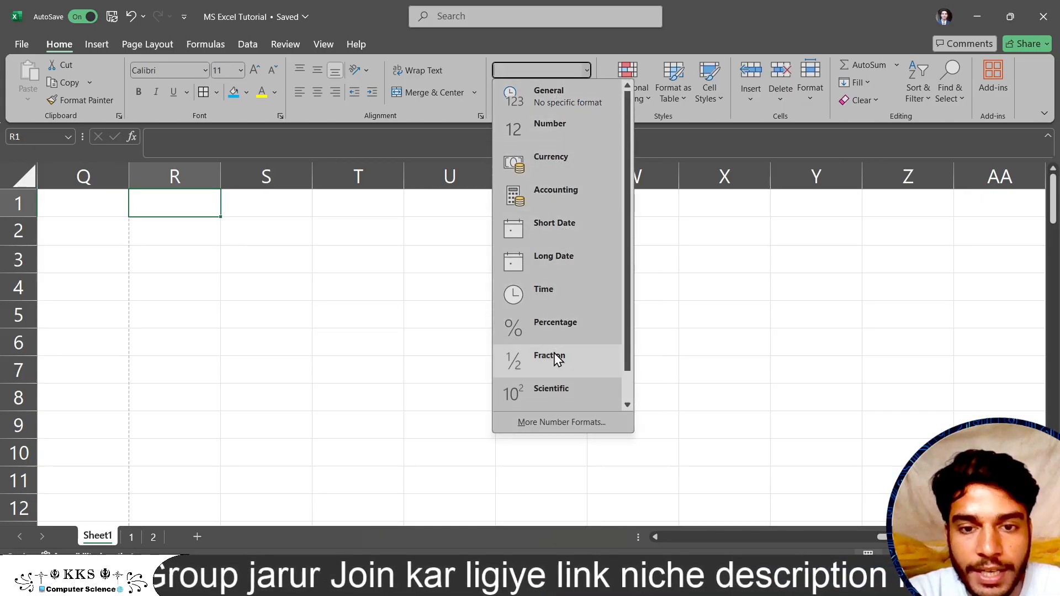
click(165, 194)
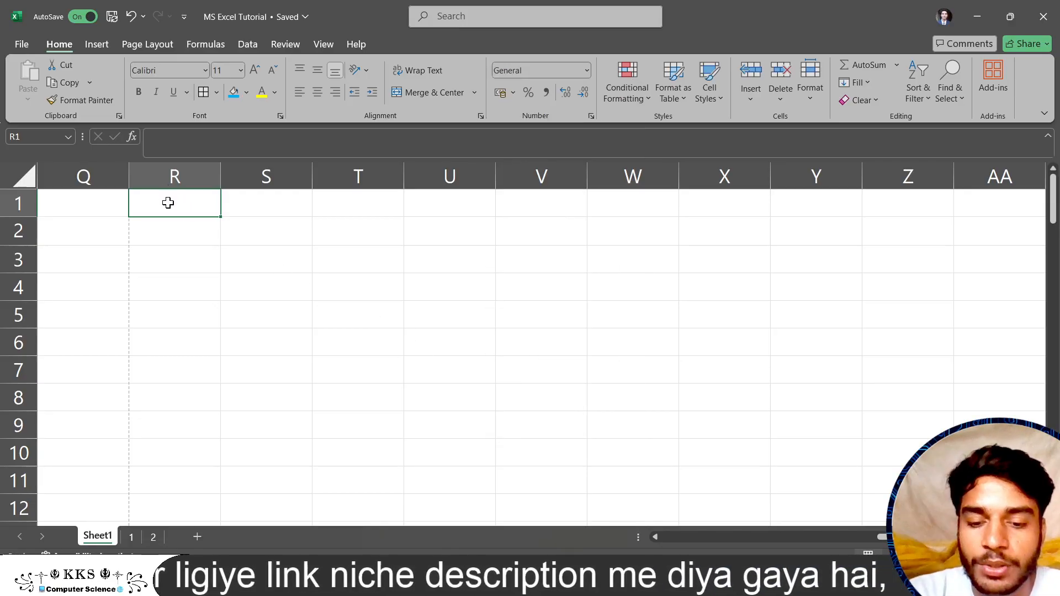
text(G)
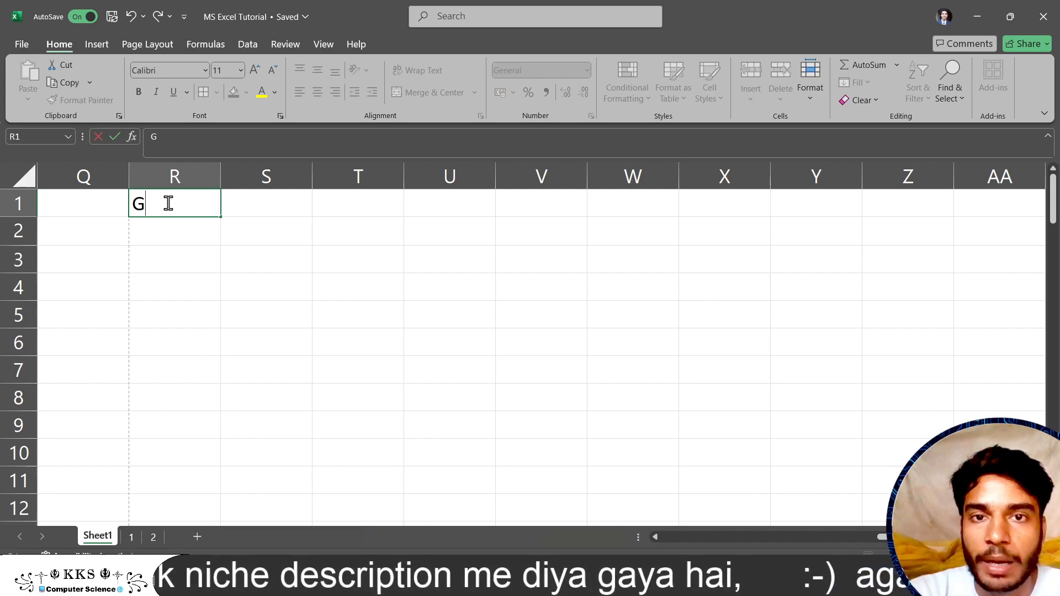
text(eneral)
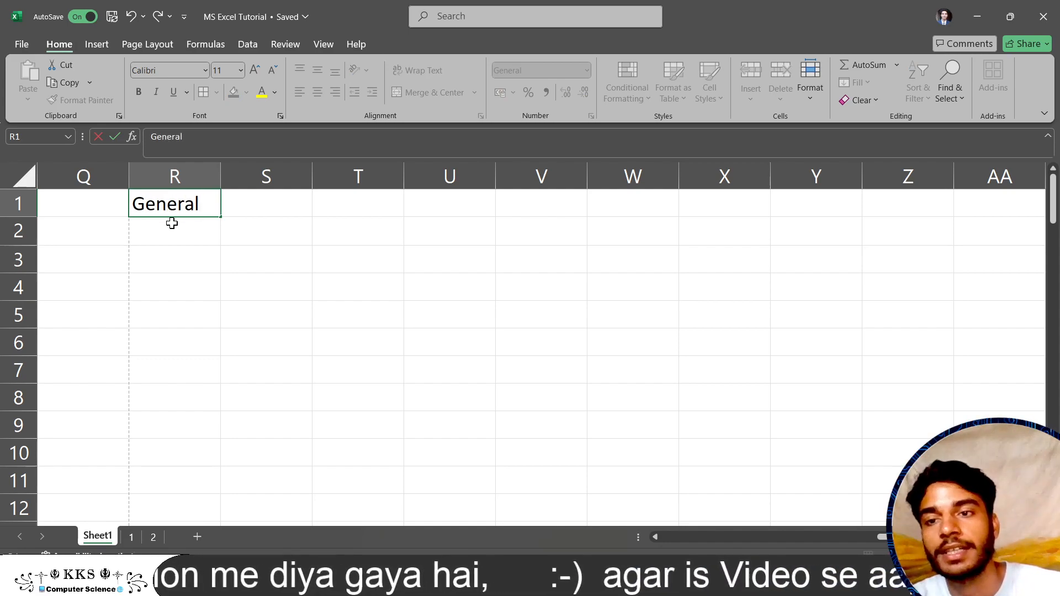
key(Return)
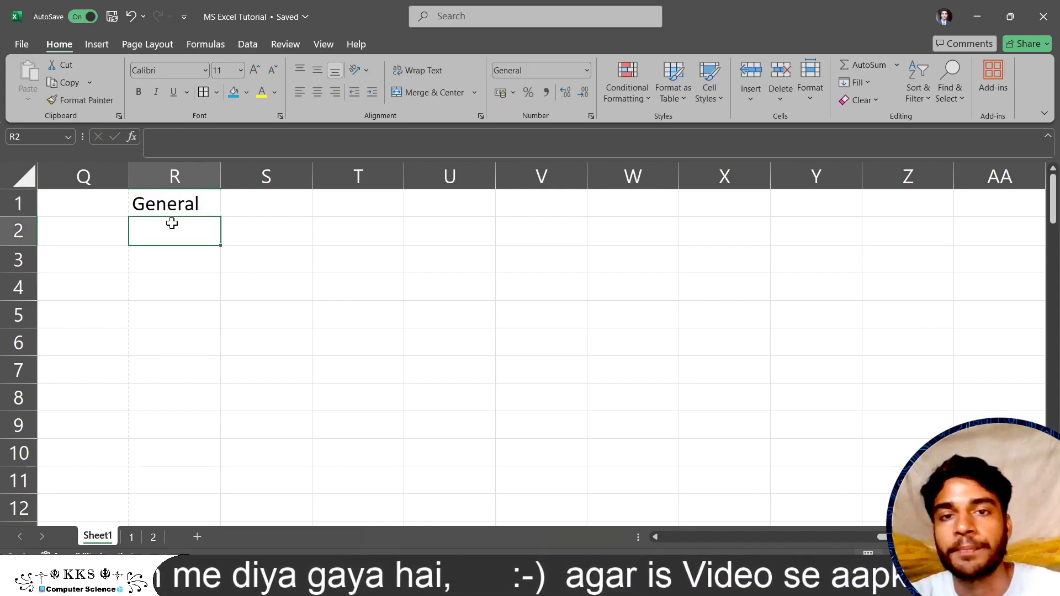
Fill cells R2 to R5 under the General heading with 123, kks, $87 and 9.98.
text(123)
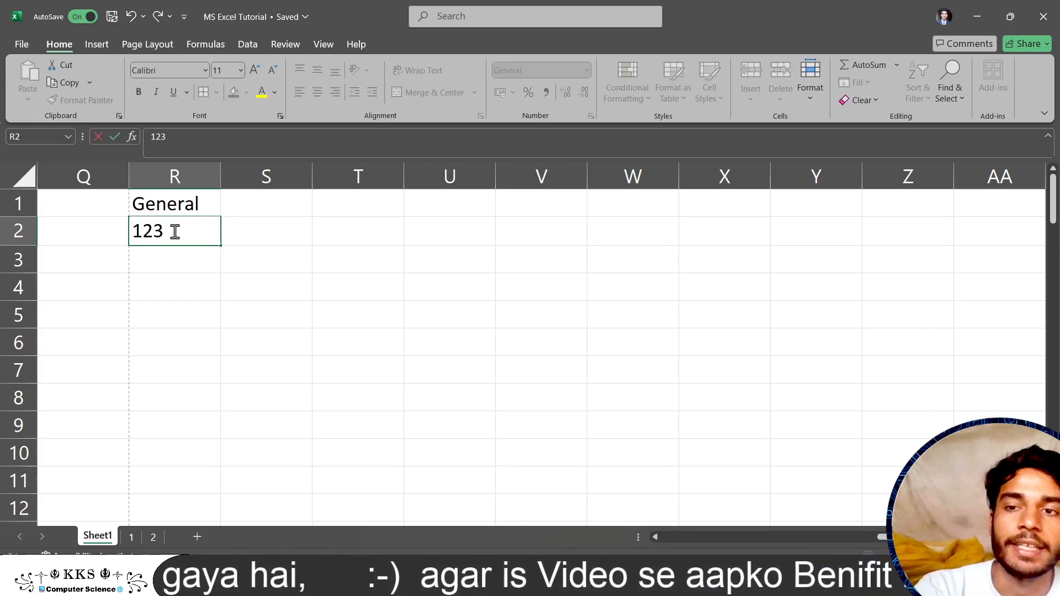
key(Return)
text(kks)
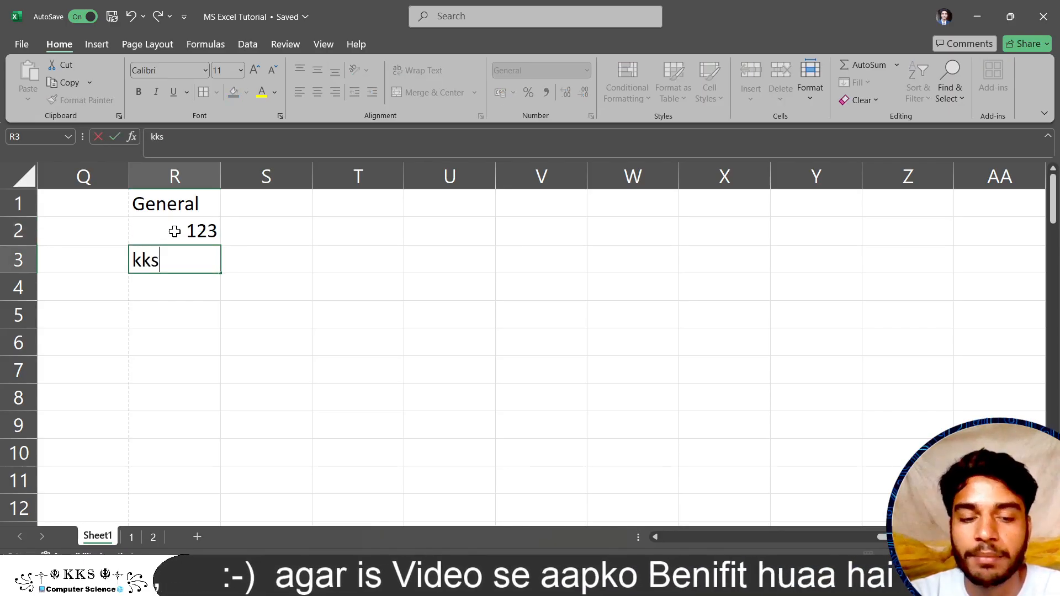
key(Return)
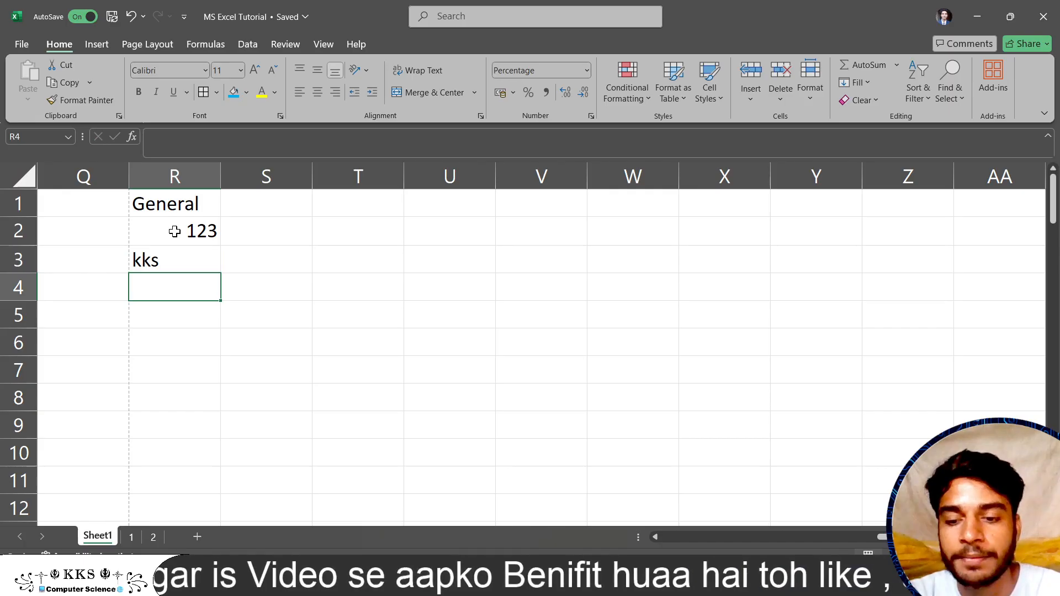
text($)
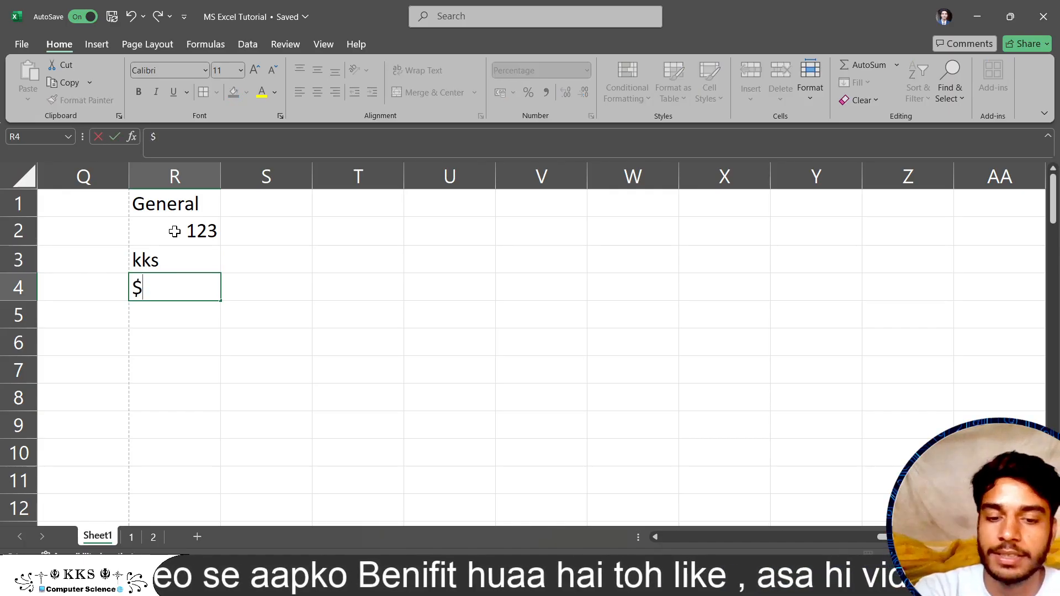
text(87)
key(Return)
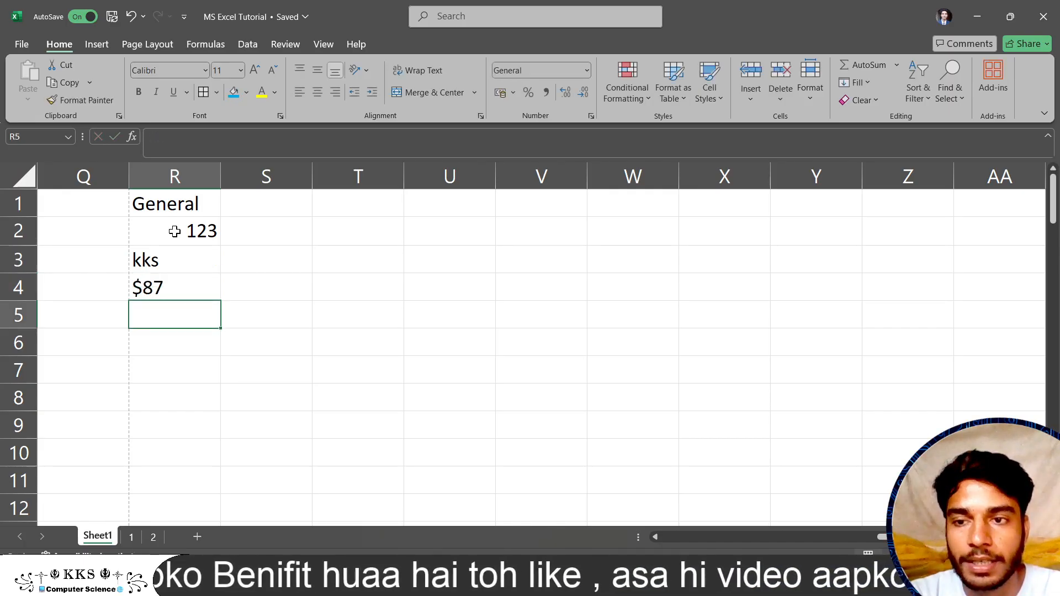
text(9.98)
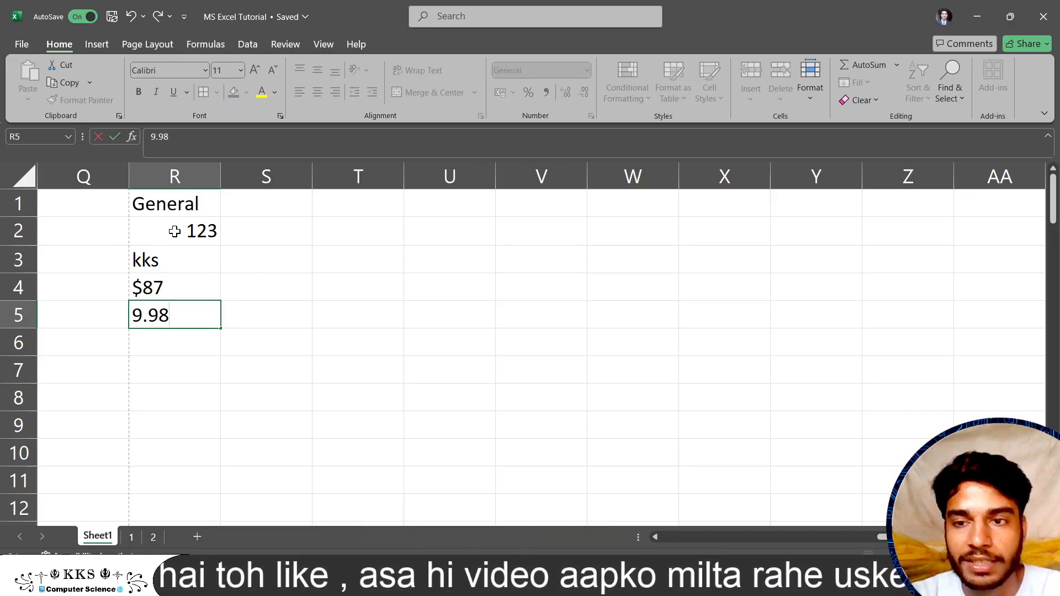
key(Return)
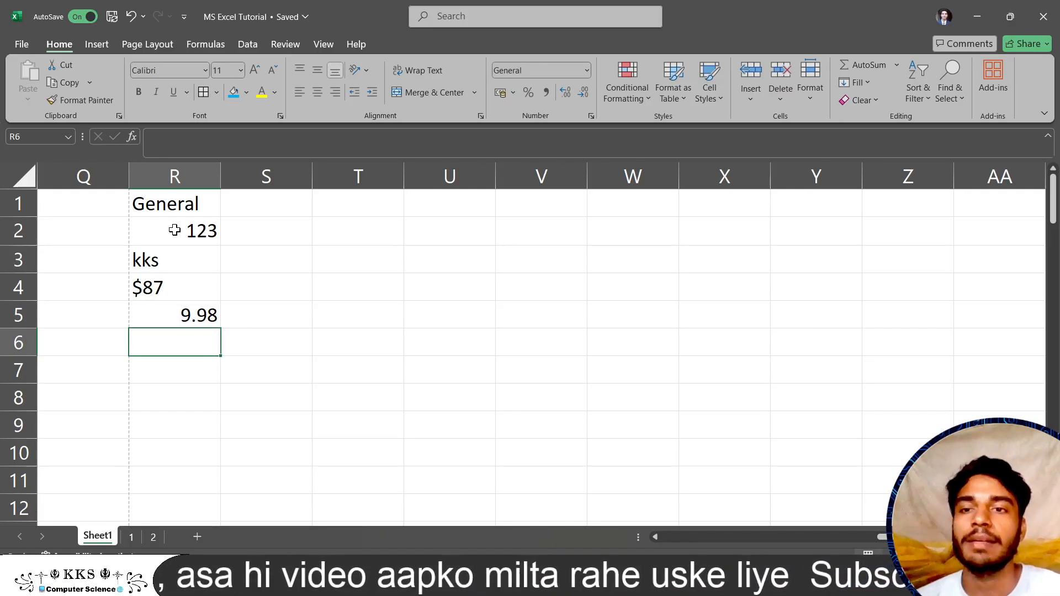
Examine the number formats offered for the General heading cell R1 and the empty cell R6.
click(201, 201)
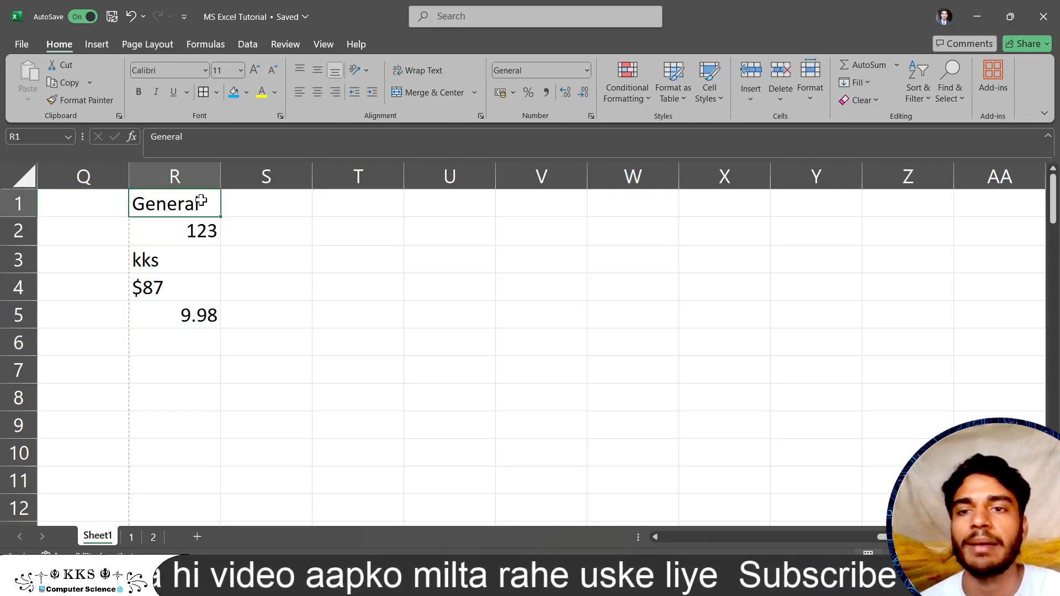
click(587, 69)
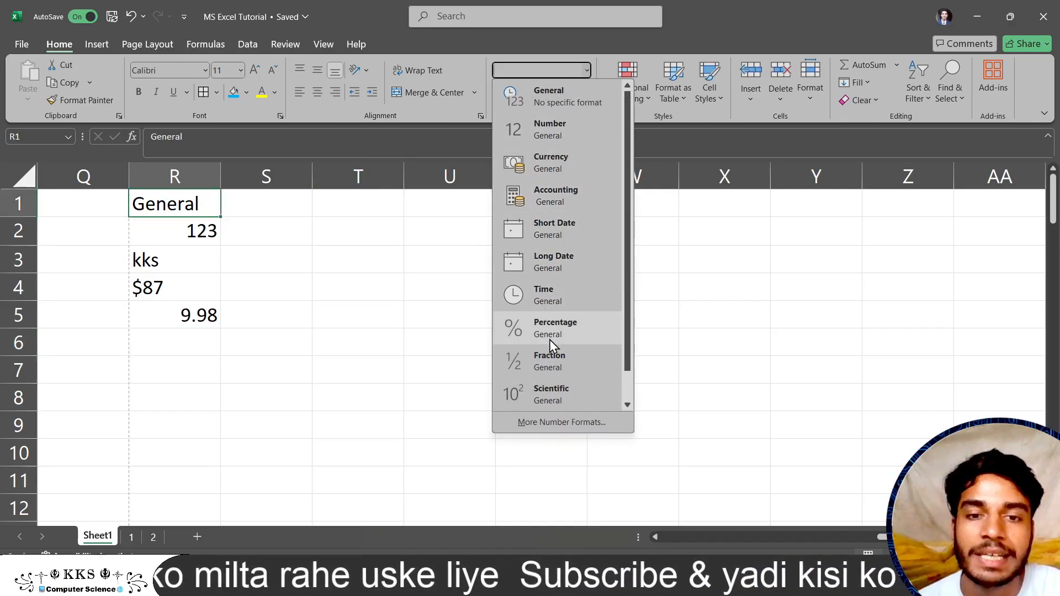
click(165, 333)
click(168, 334)
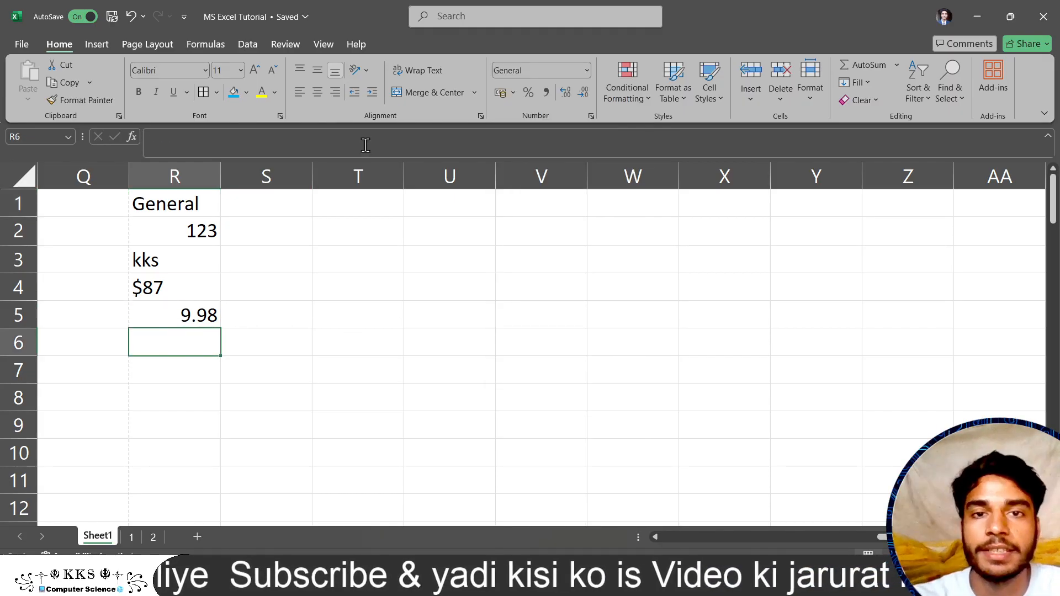
click(586, 72)
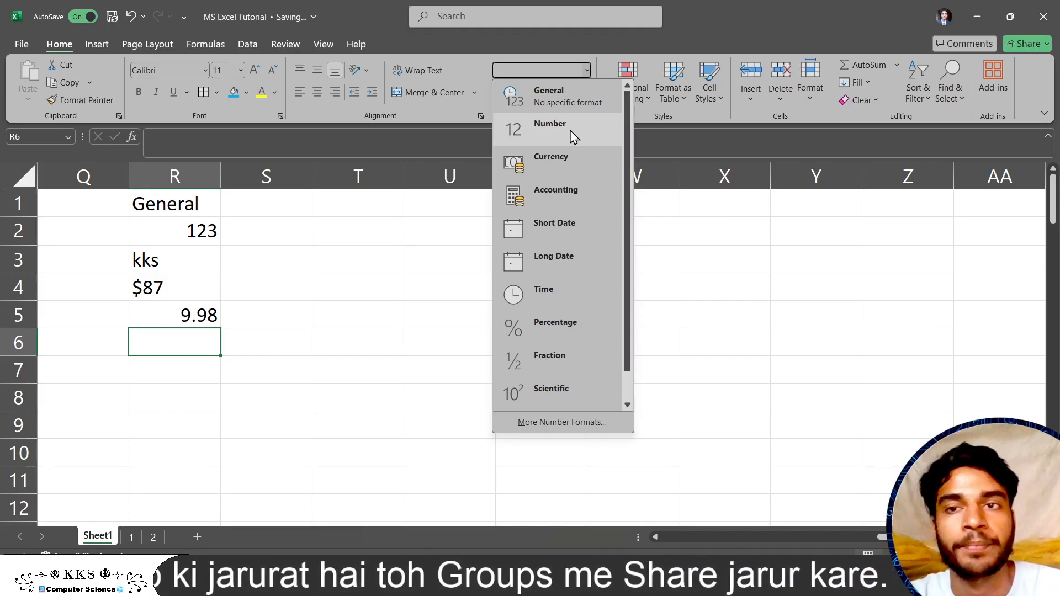
click(192, 203)
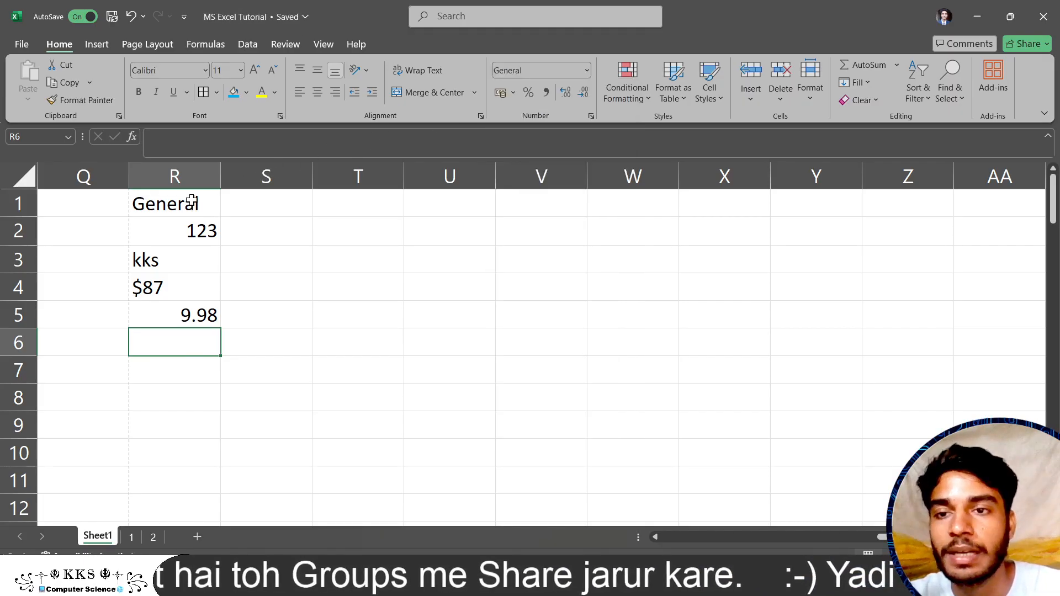
click(192, 202)
Enter the heading "Number" in cell S1.
click(260, 210)
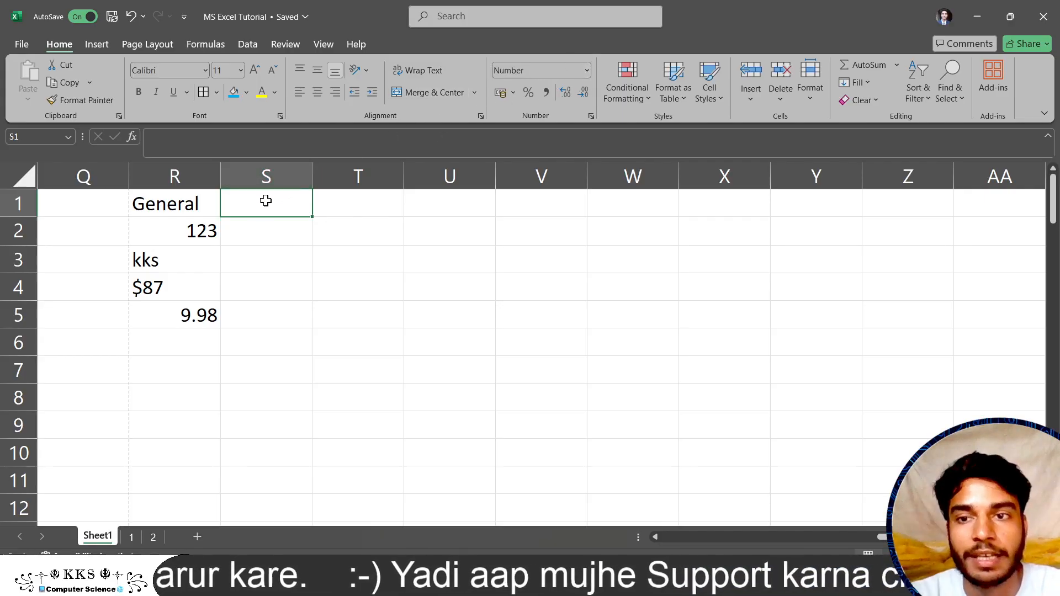
text(Number)
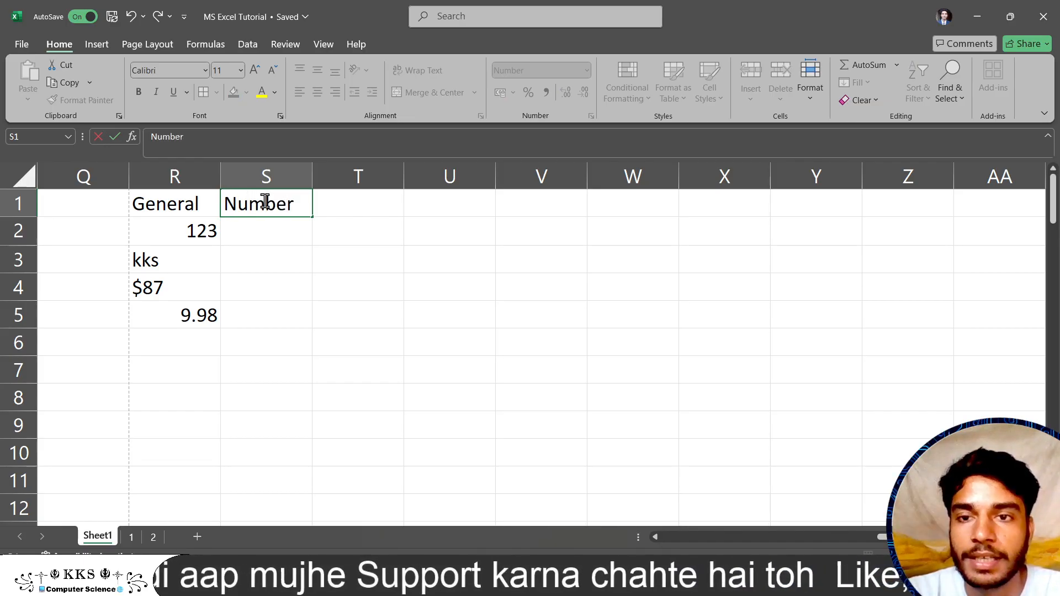
click(329, 208)
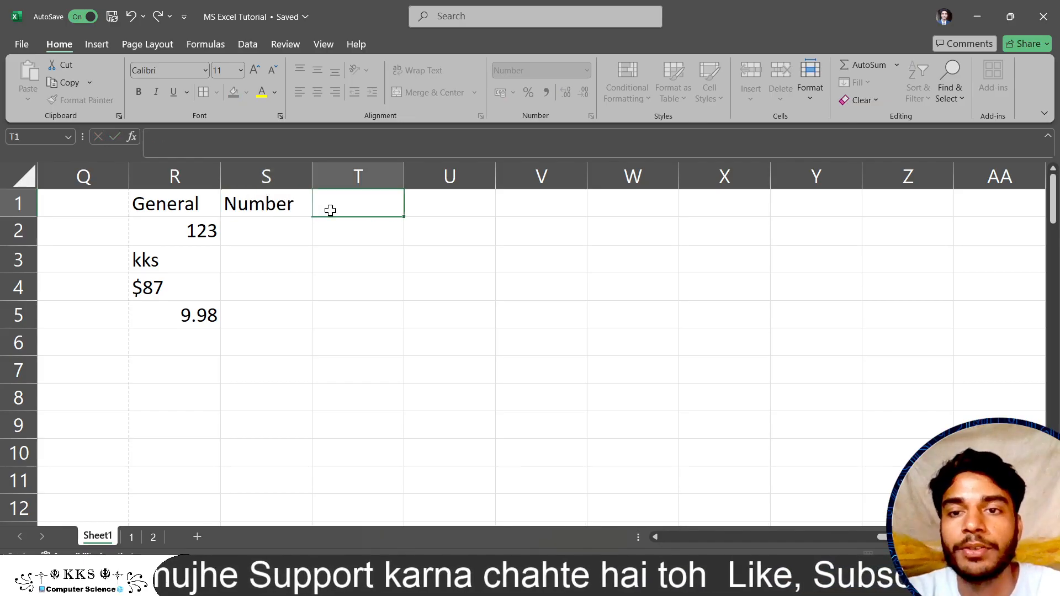
click(272, 205)
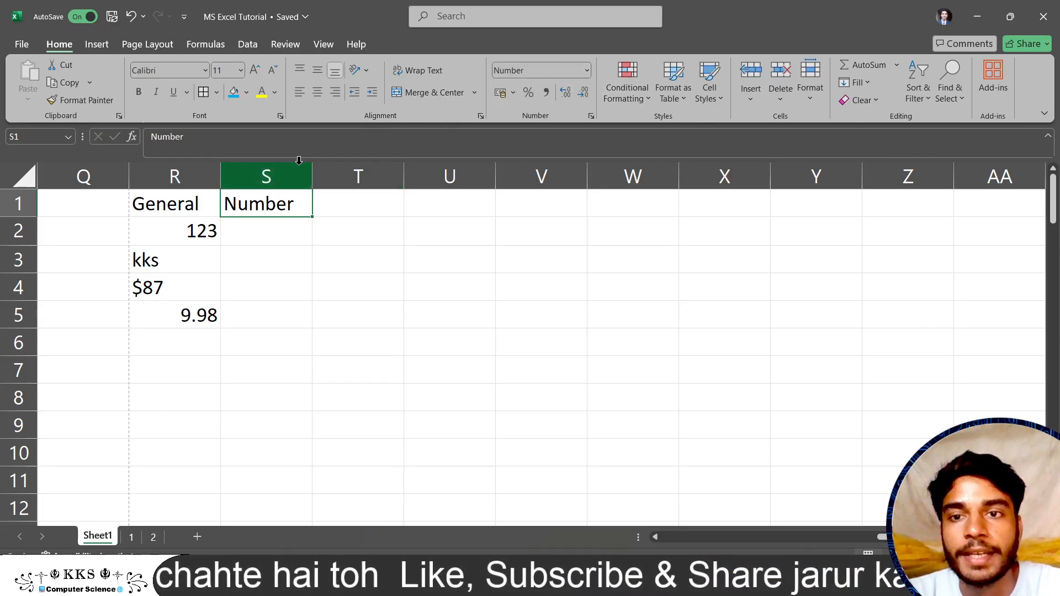
Enter the negative value -9870 in cell S2 under the Number heading.
click(285, 232)
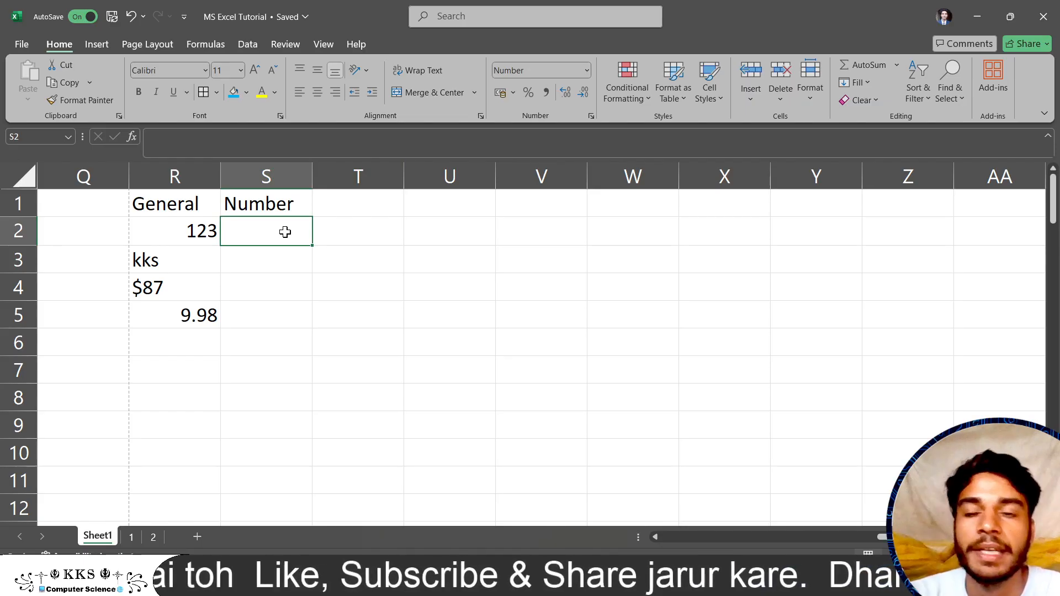
text(-)
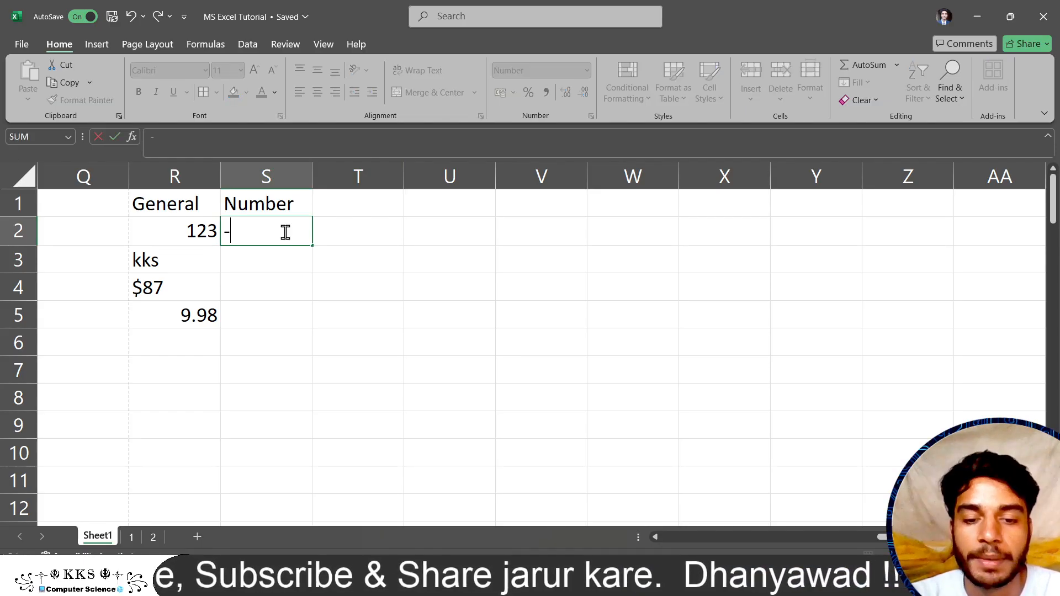
text(9870)
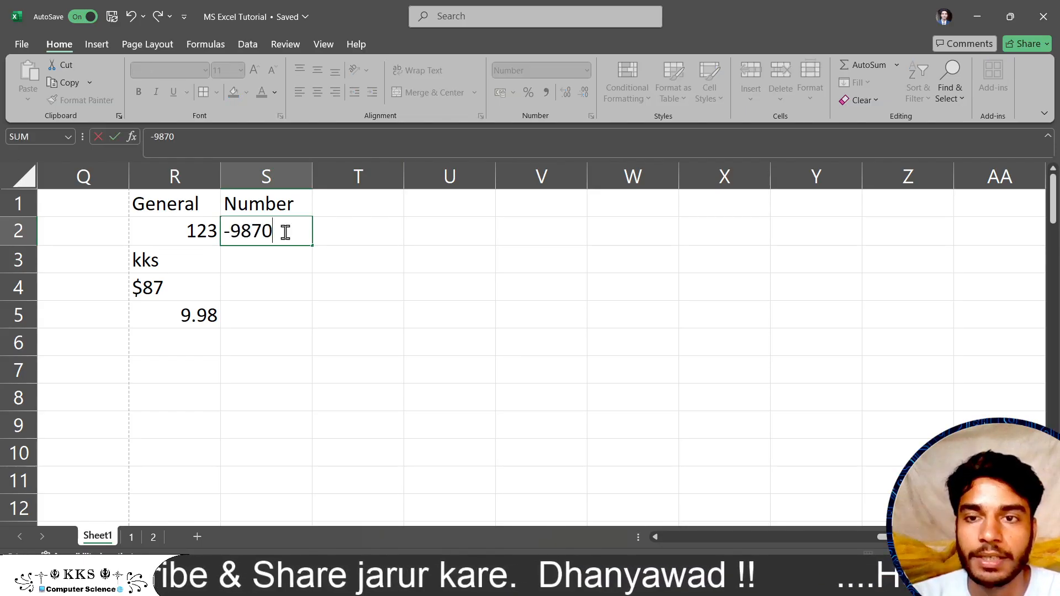
key(Return)
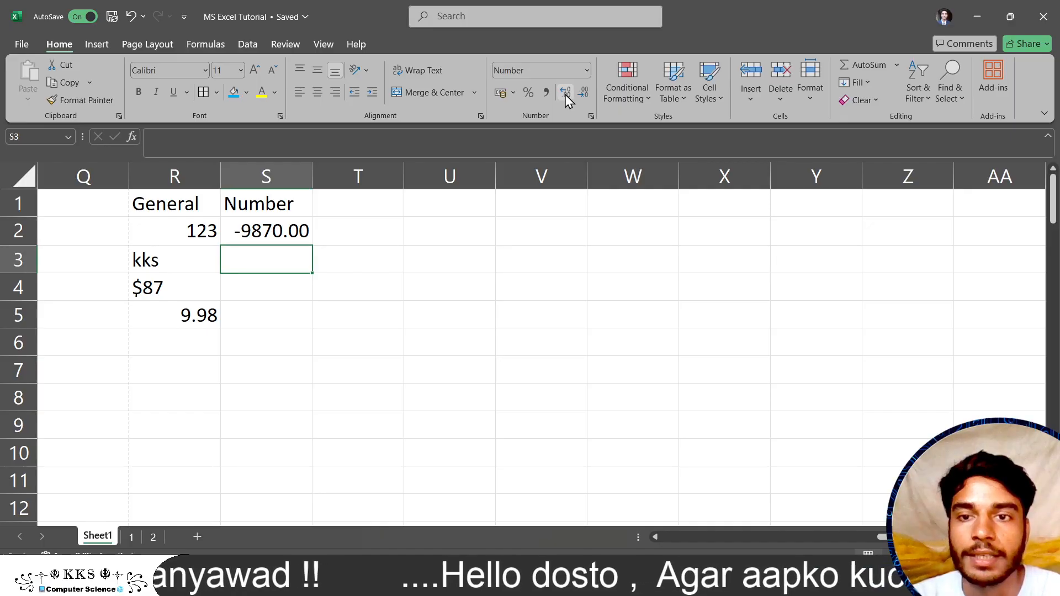
click(281, 204)
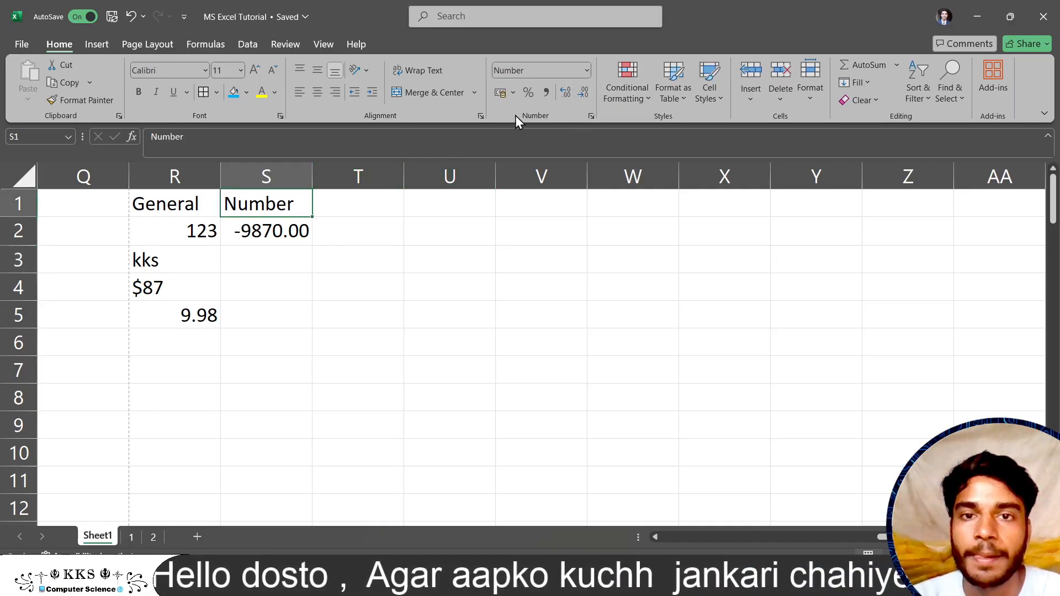
Fill cells S3 to S5 in the Number column with 34286, 123 and 6557.
click(252, 271)
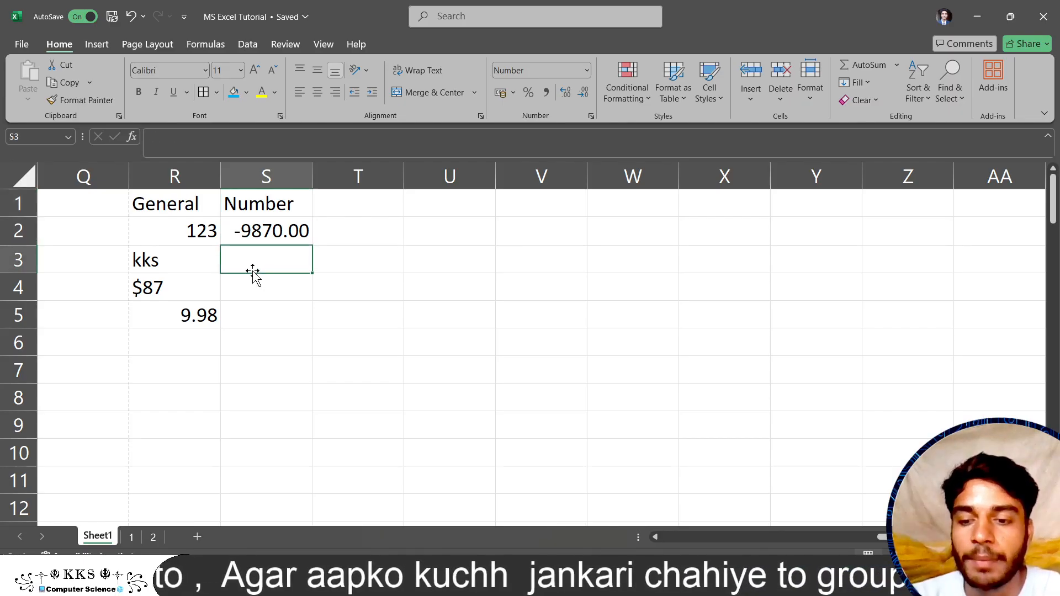
text(34286)
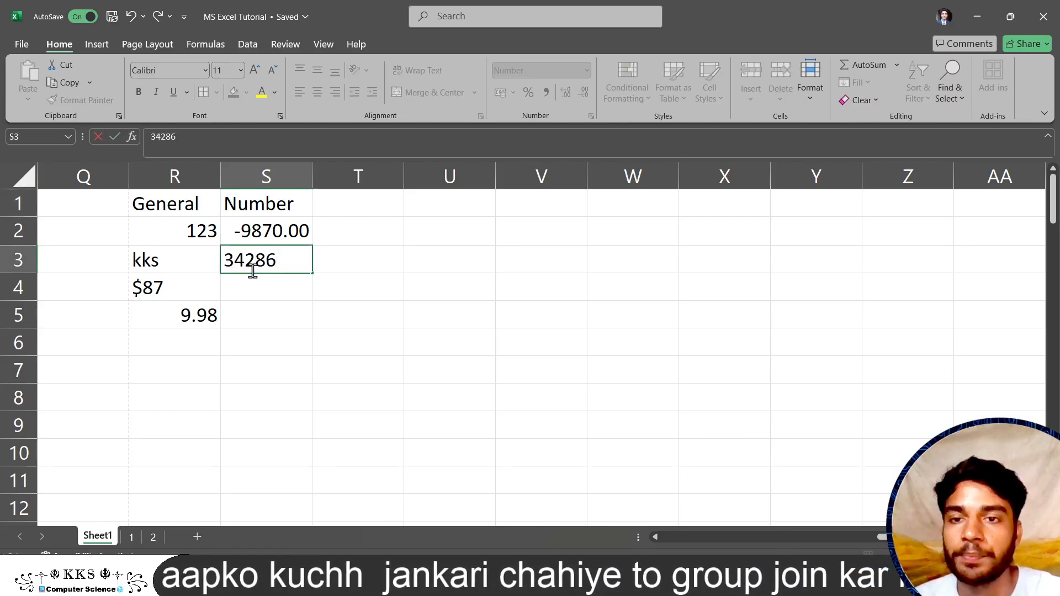
click(255, 288)
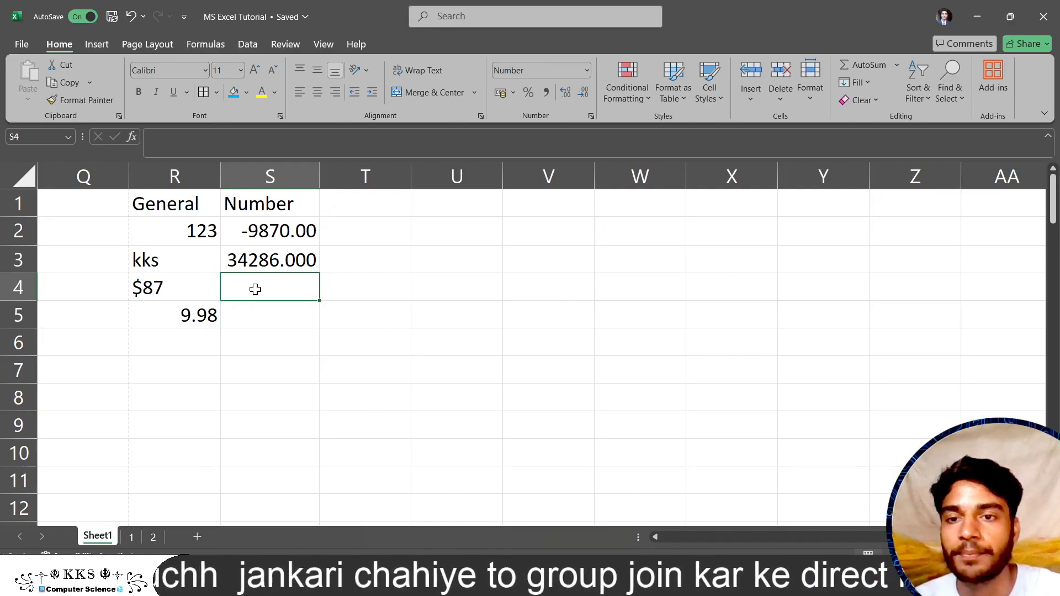
click(308, 233)
click(260, 289)
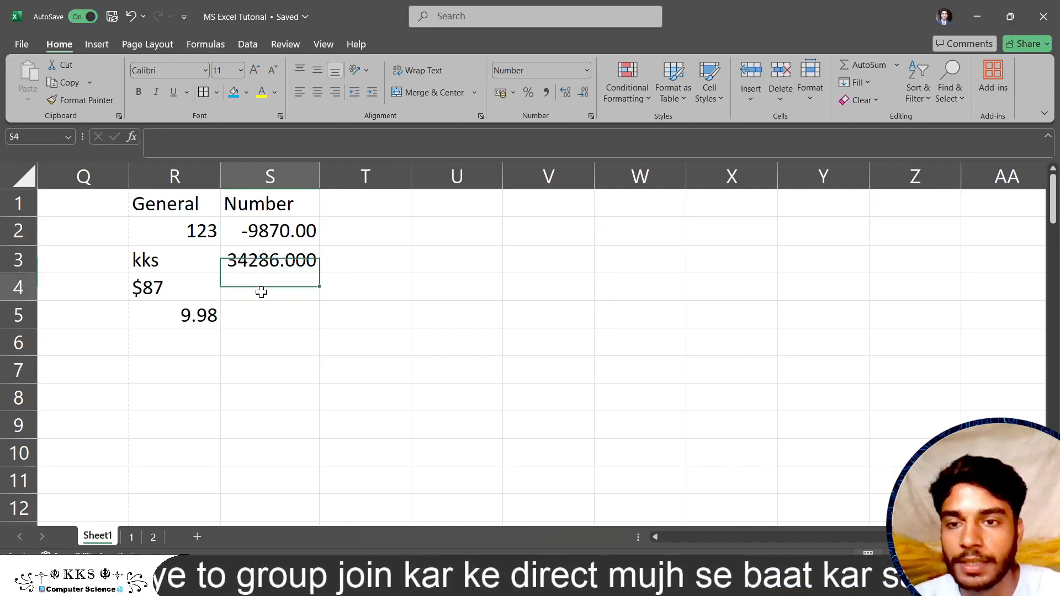
text(123)
key(Return)
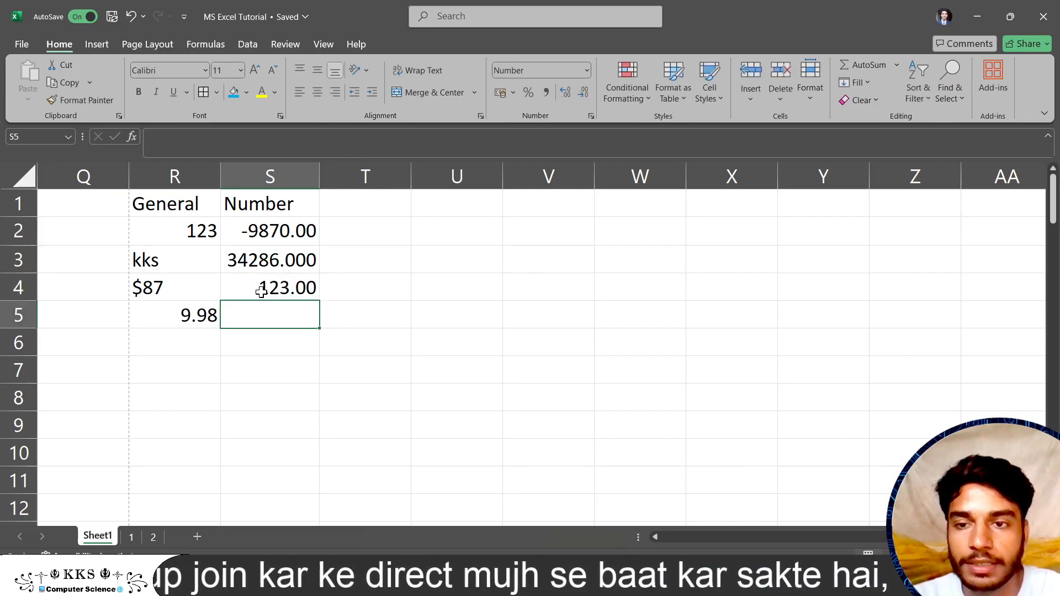
text(6557)
key(Return)
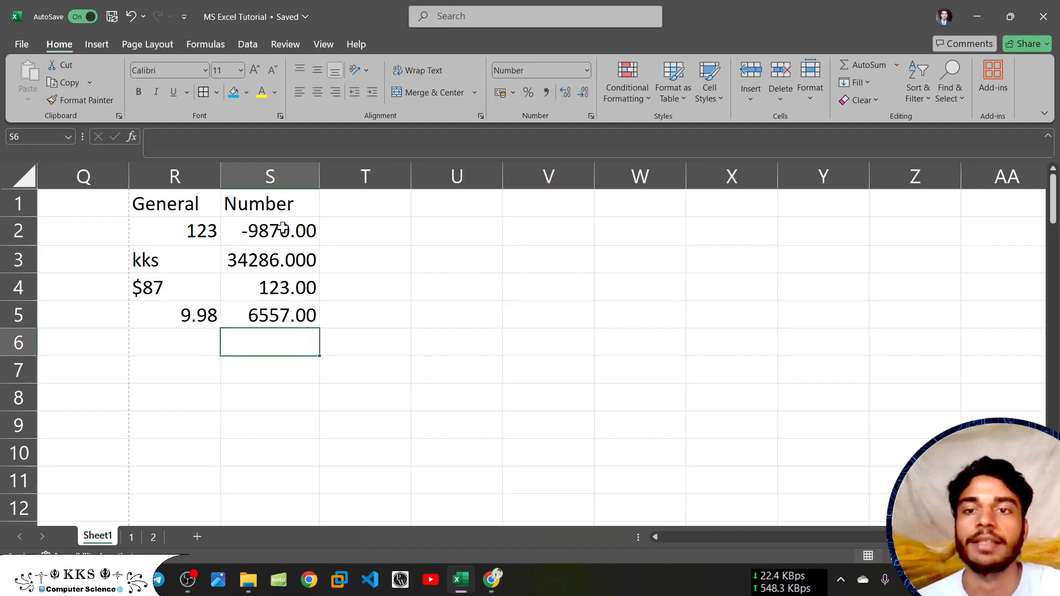
Format cells S1 to S5 with the Number category and 0 decimal places.
click(276, 211)
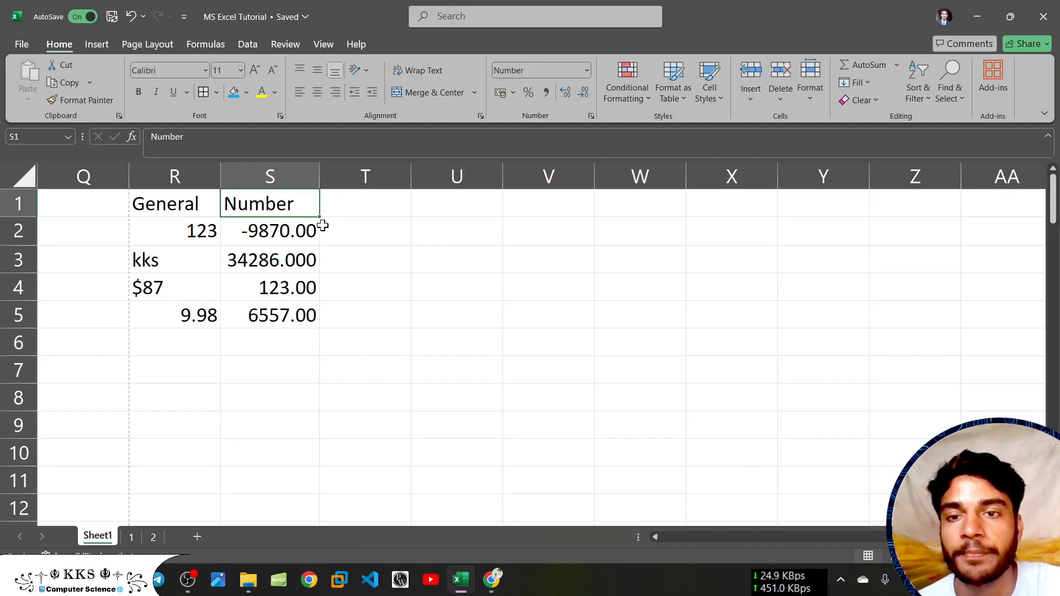
drag(298, 206, 297, 317)
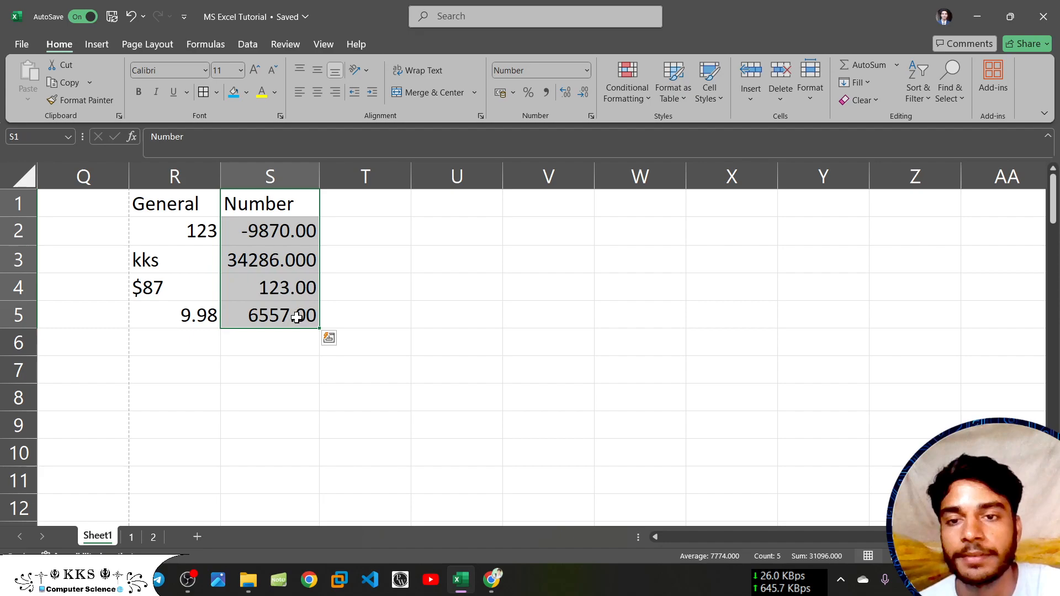
click(587, 69)
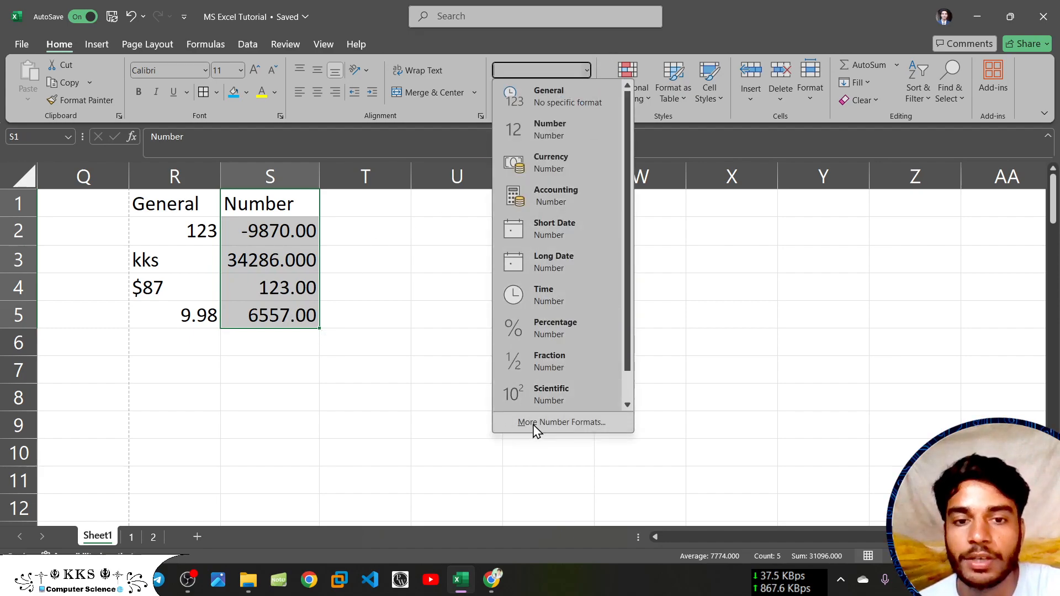
click(561, 422)
drag(262, 113, 783, 123)
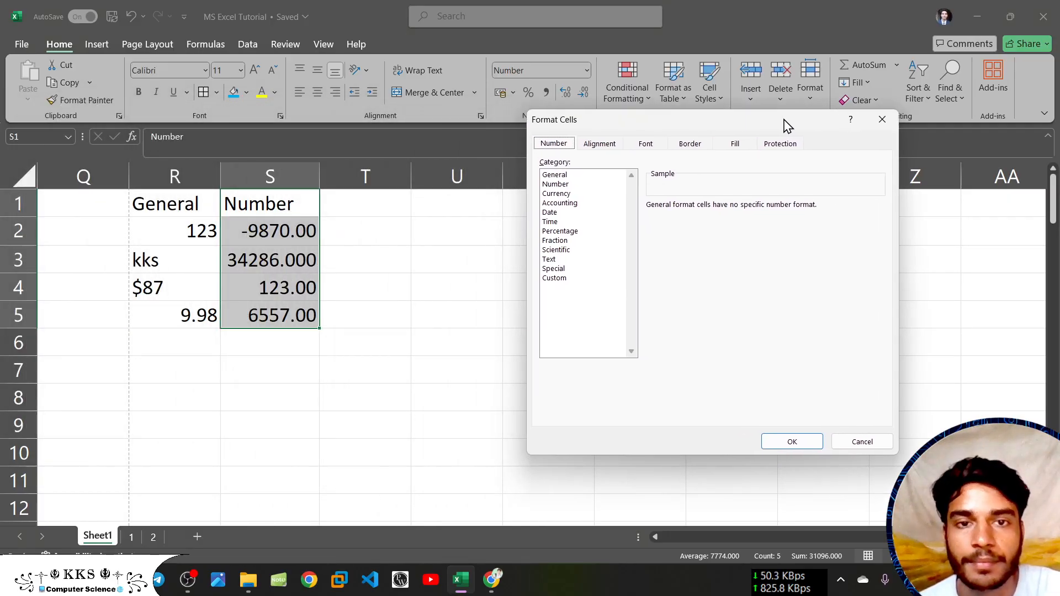
click(564, 186)
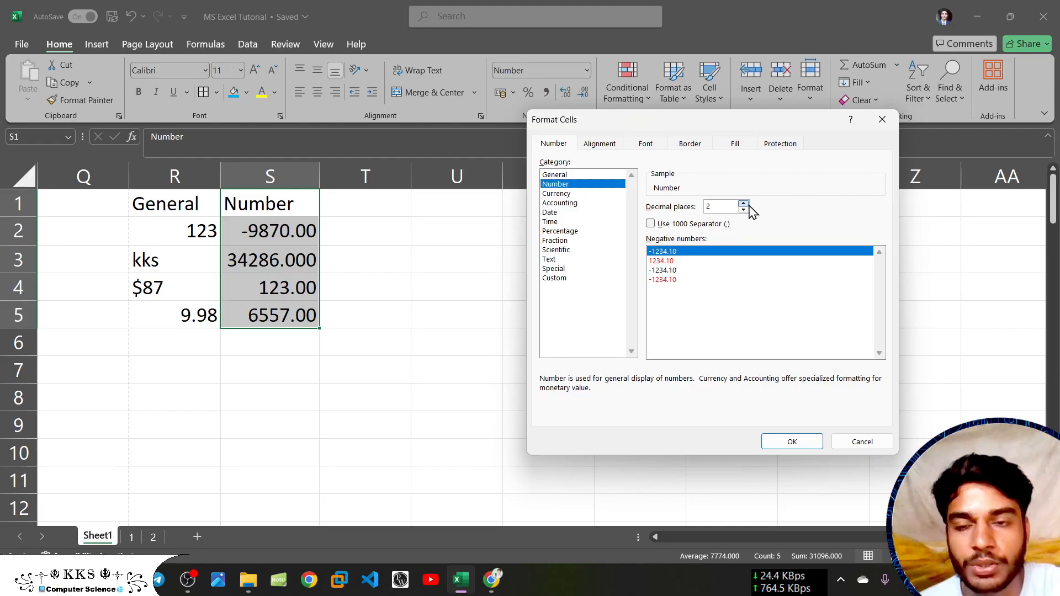
click(743, 203)
click(744, 210)
click(744, 210)
click(744, 211)
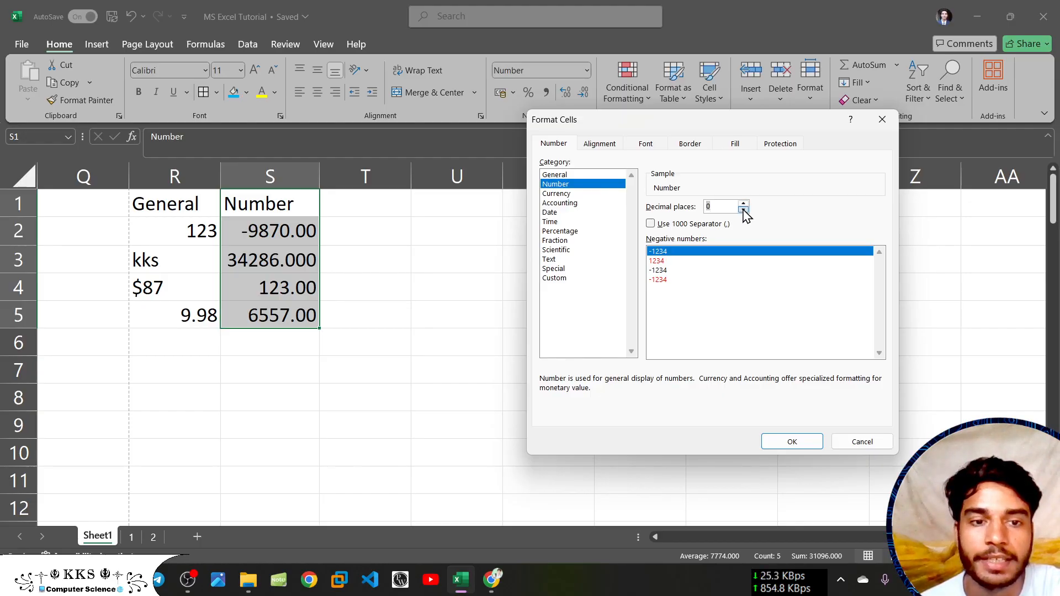
click(792, 441)
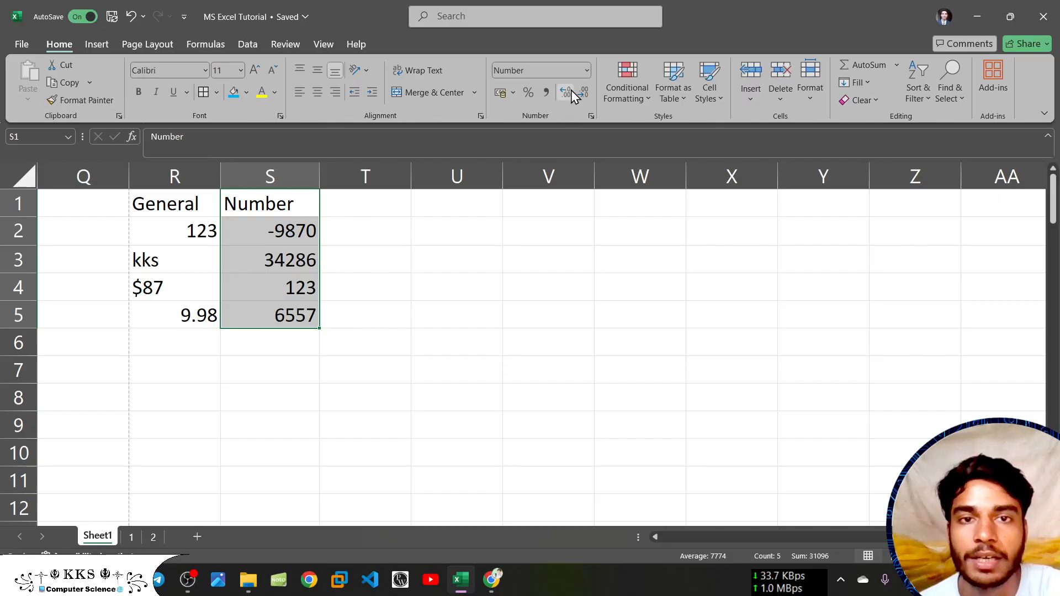
Reapply the standard Number format to S1:S5 and show negative numbers in red with a minus sign.
click(586, 70)
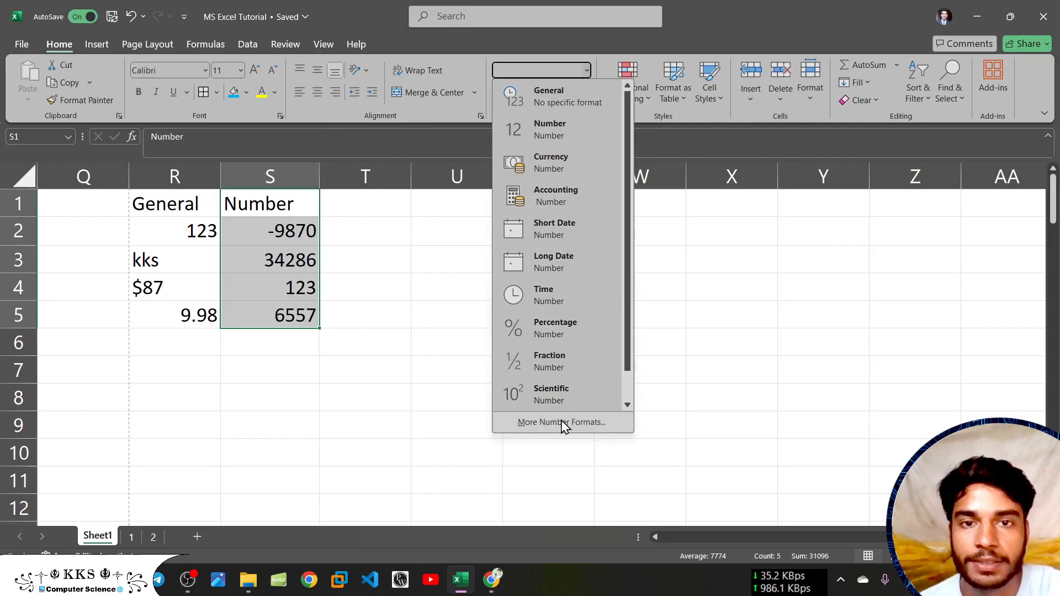
click(561, 128)
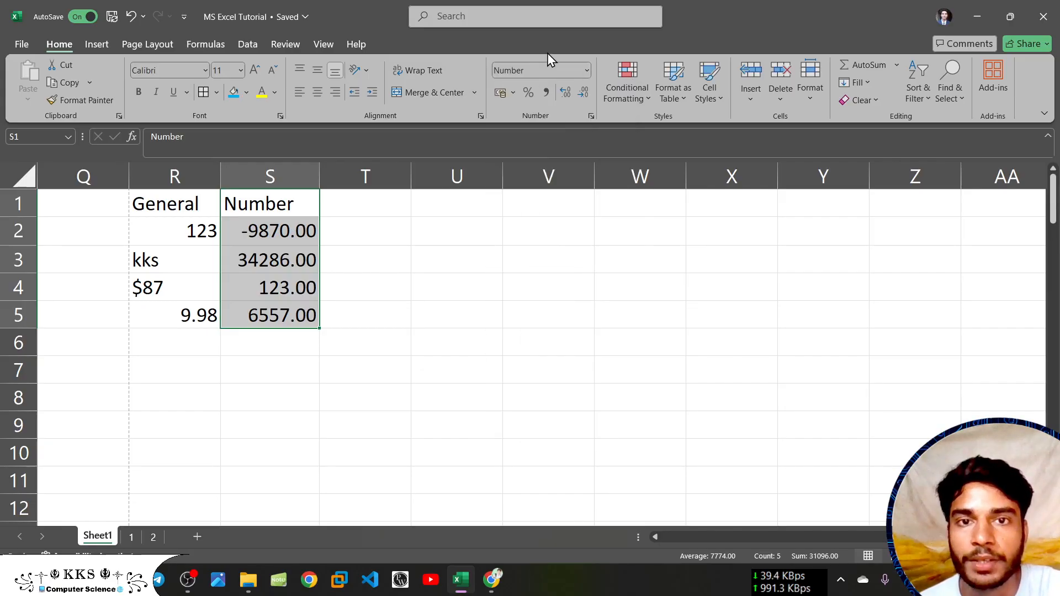
click(544, 69)
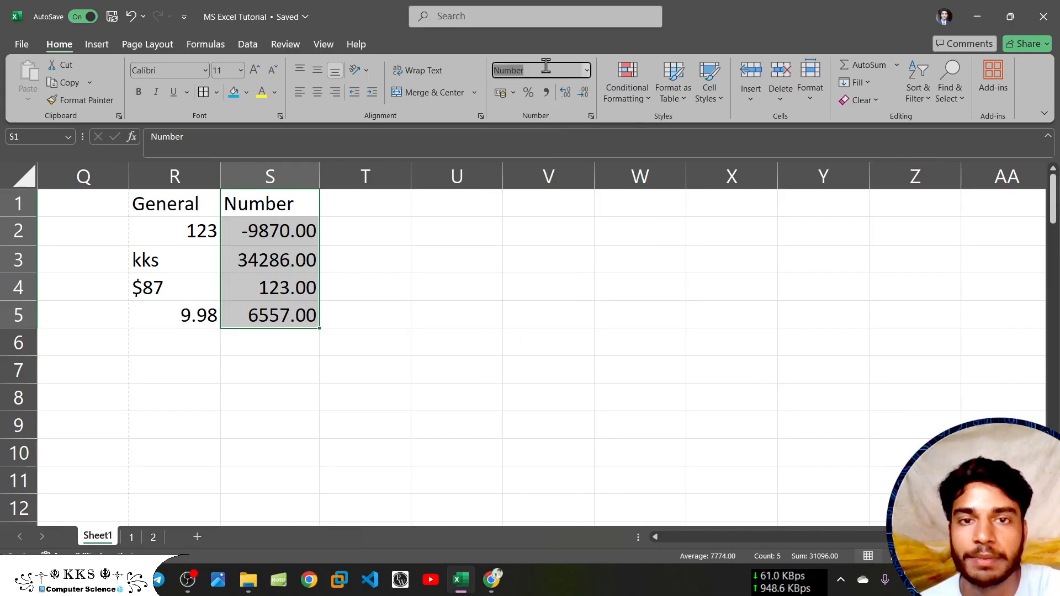
click(587, 72)
click(538, 428)
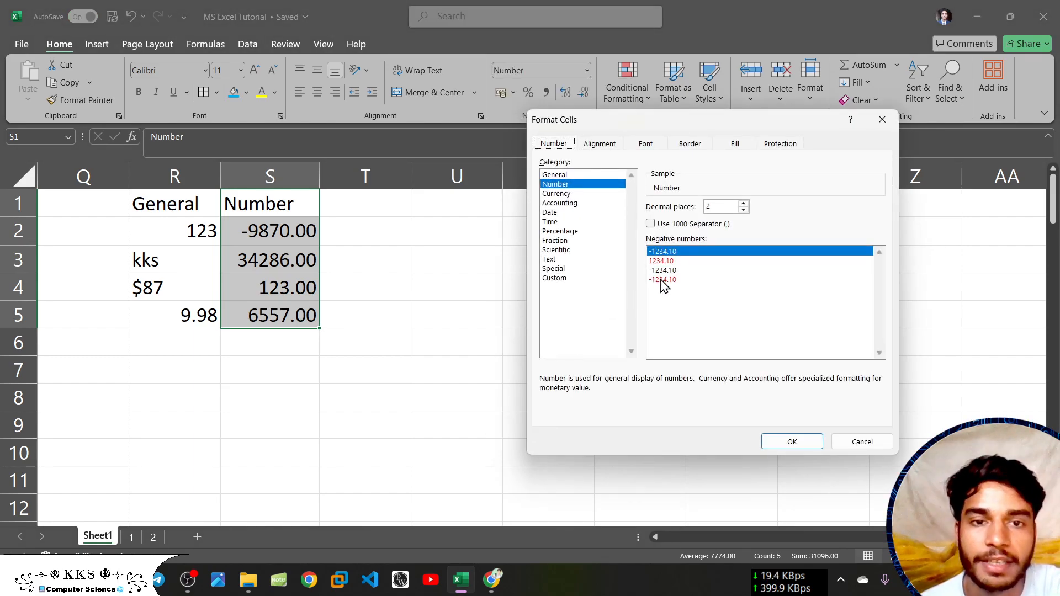
click(670, 261)
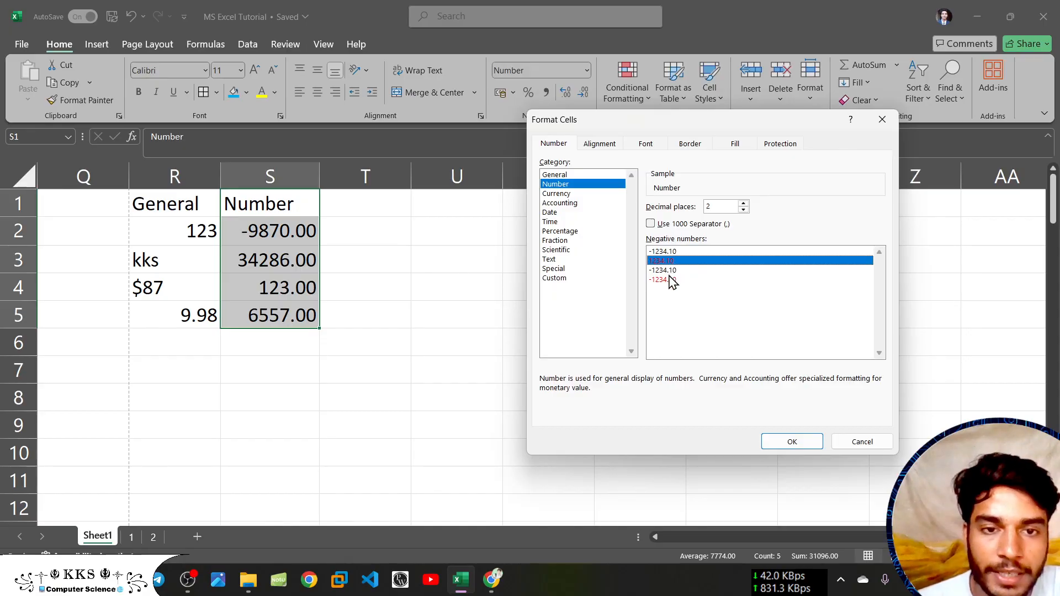
click(672, 281)
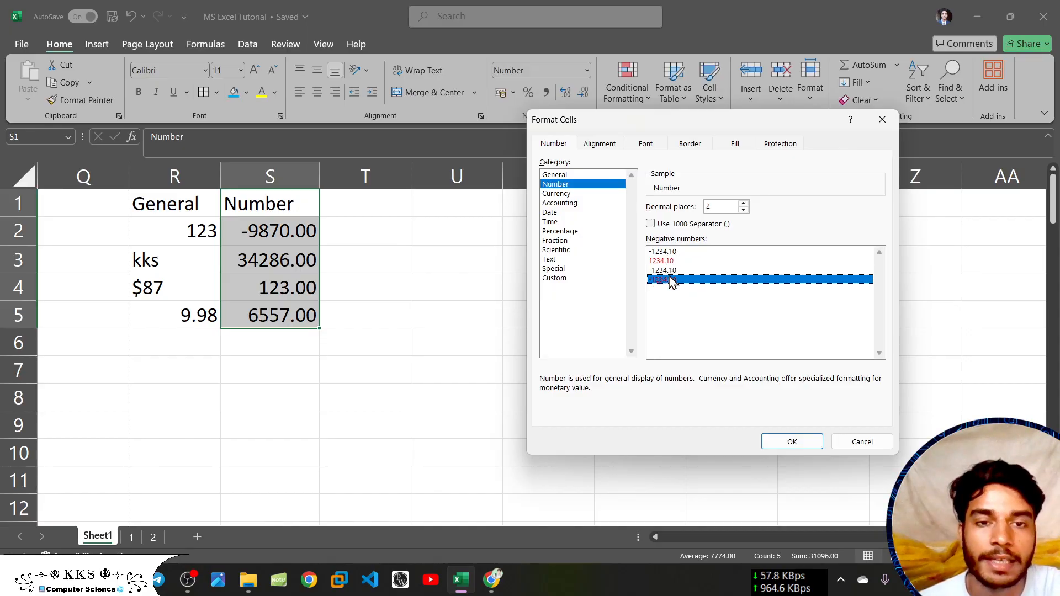
click(797, 442)
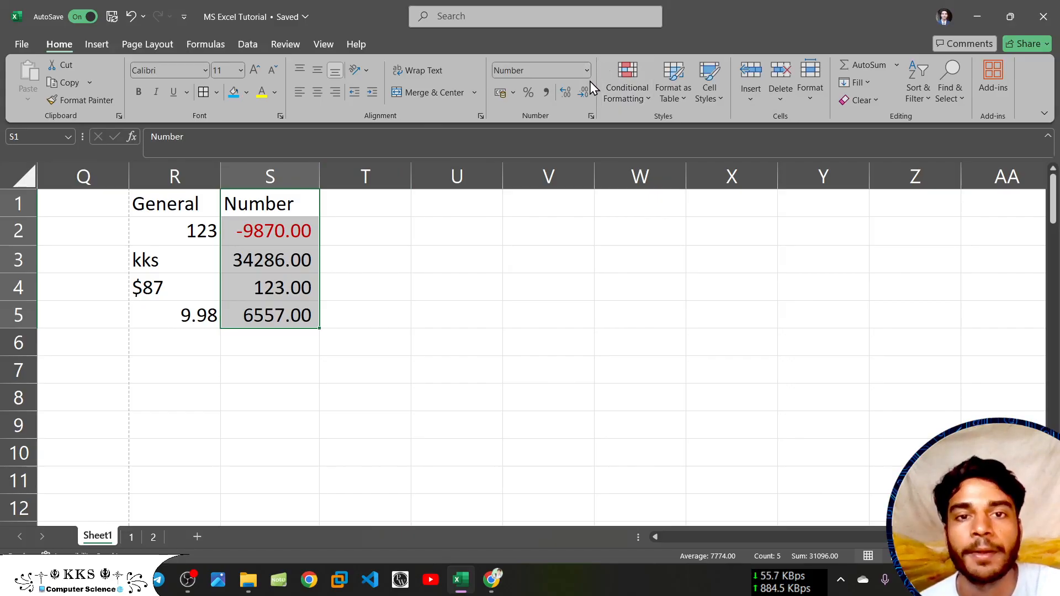
Turn on the 1000 separator for the number format of S1:S5.
click(592, 115)
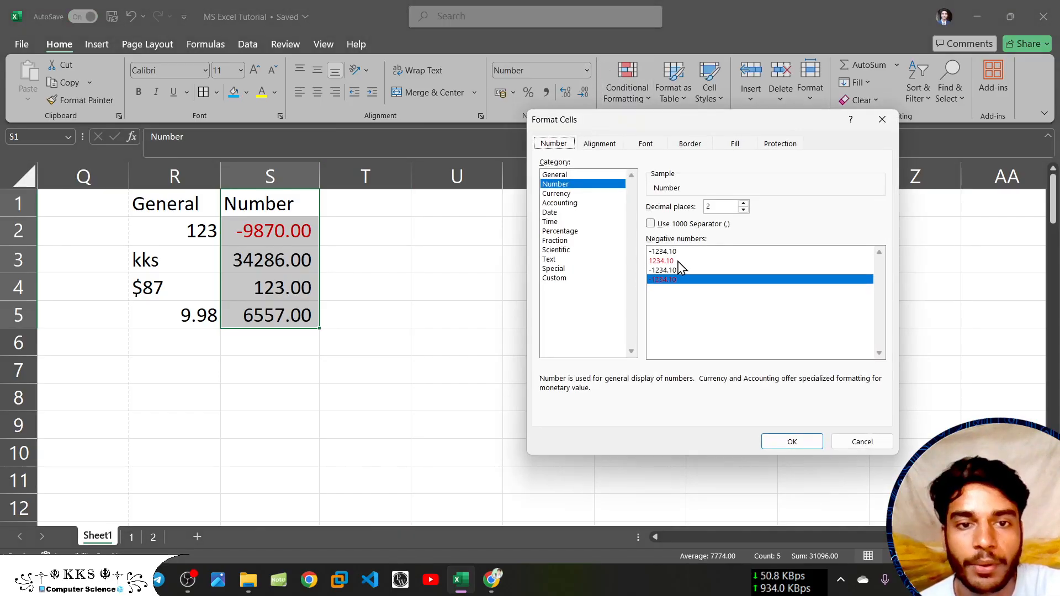
click(651, 224)
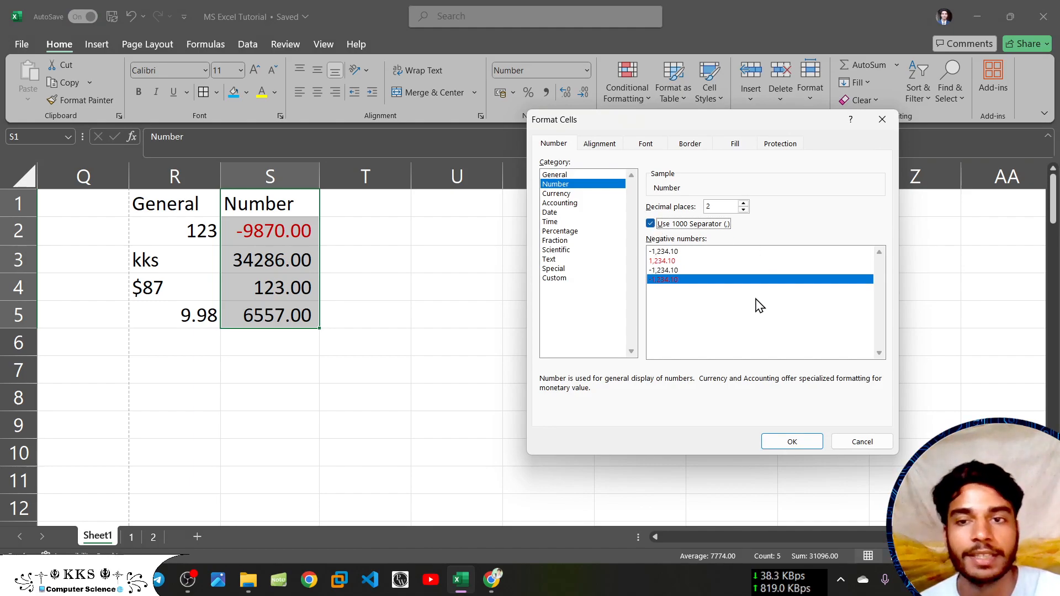
click(791, 442)
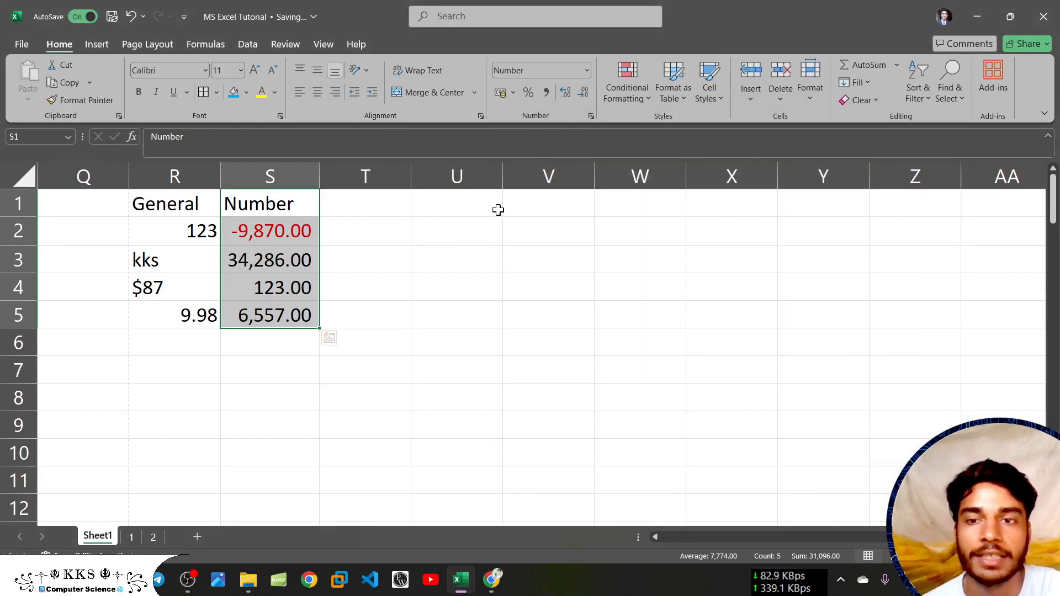
Set the decimal places of the Number column cells S1:S5 to 0.
click(591, 116)
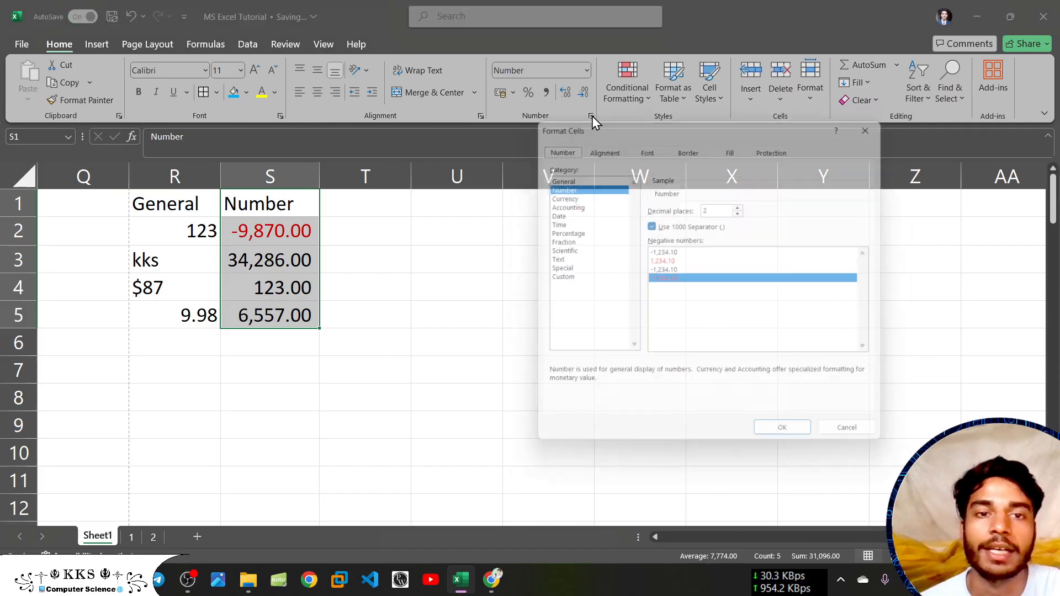
click(744, 204)
click(744, 204)
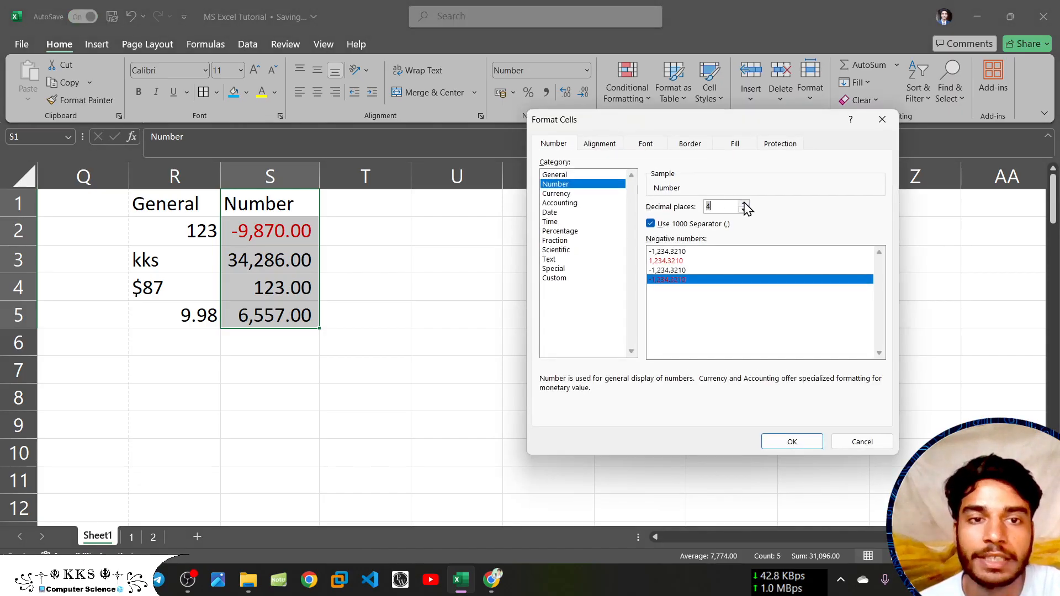
click(744, 211)
click(744, 210)
click(744, 210)
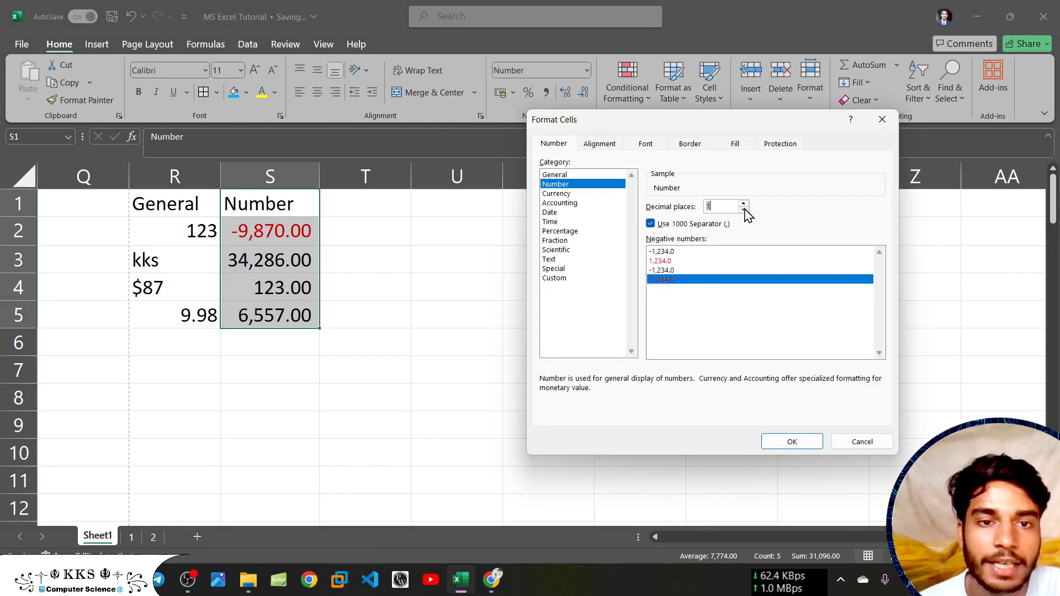
click(800, 440)
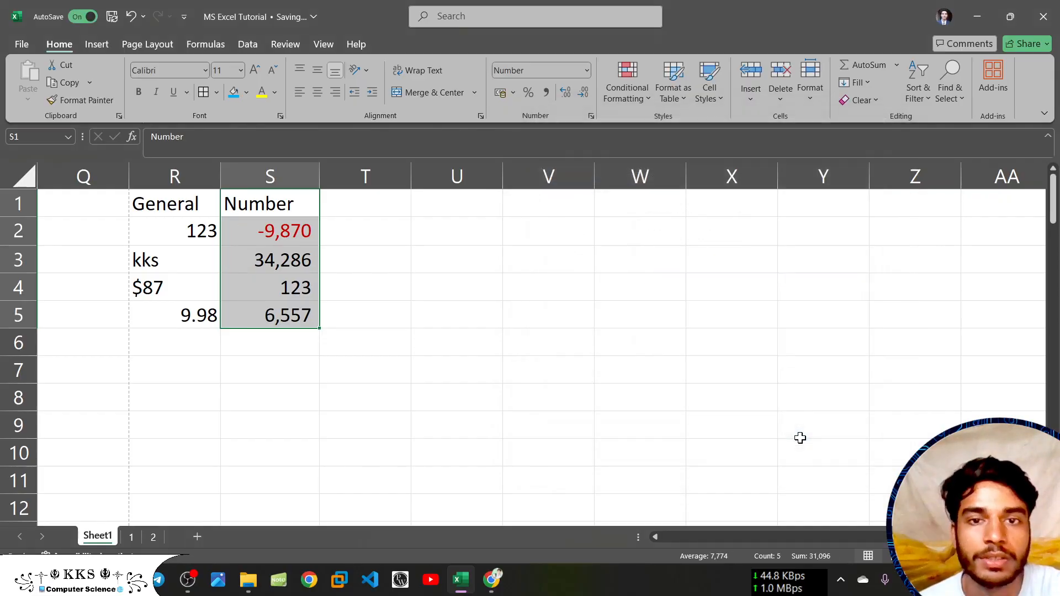
Try increasing and decreasing the decimal places of S1:S5 one at a time, ending at zero decimals.
click(591, 116)
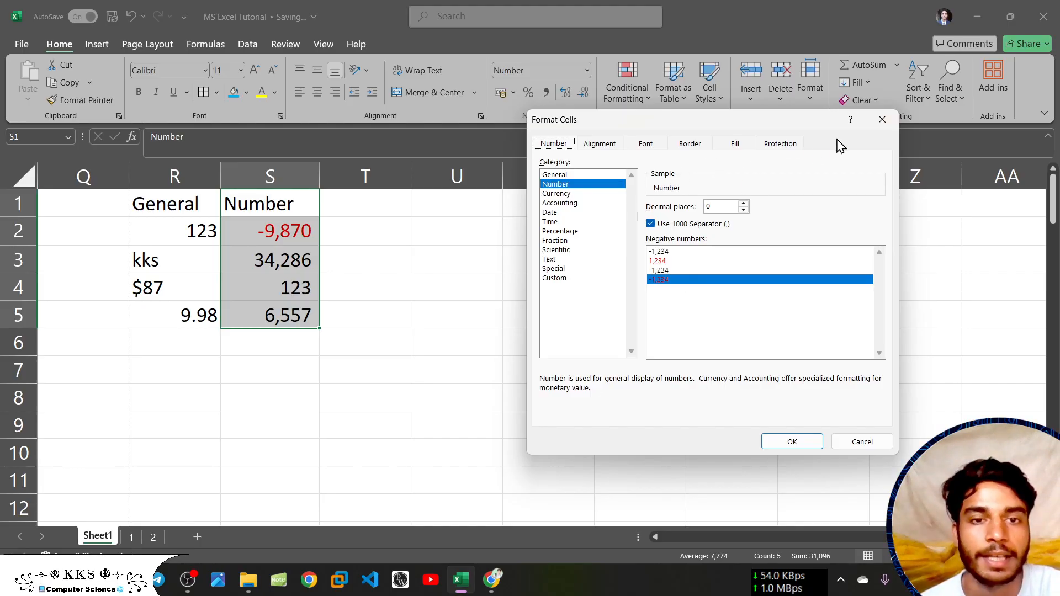
click(882, 119)
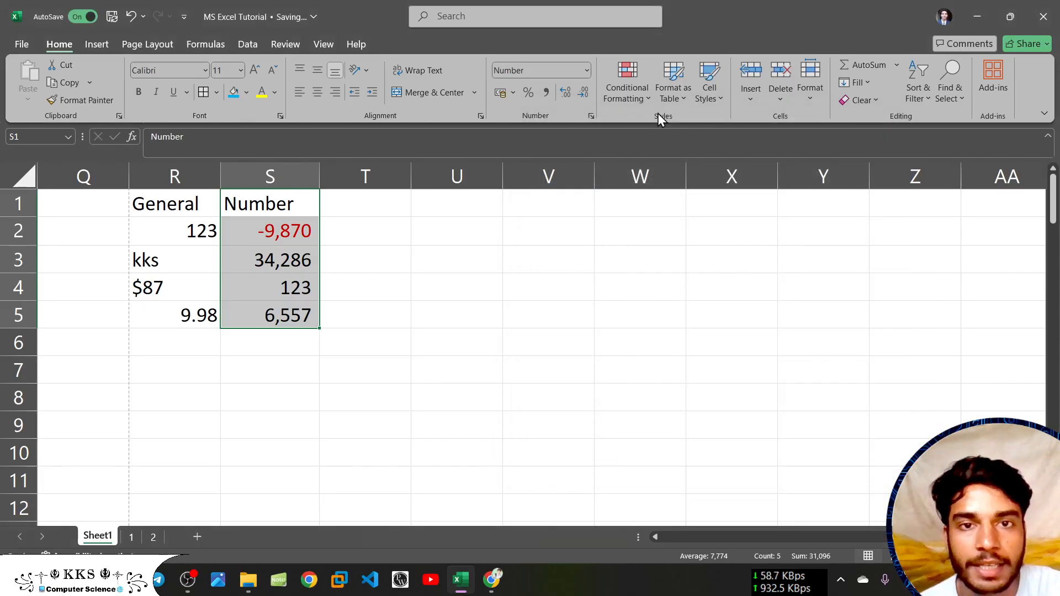
click(567, 92)
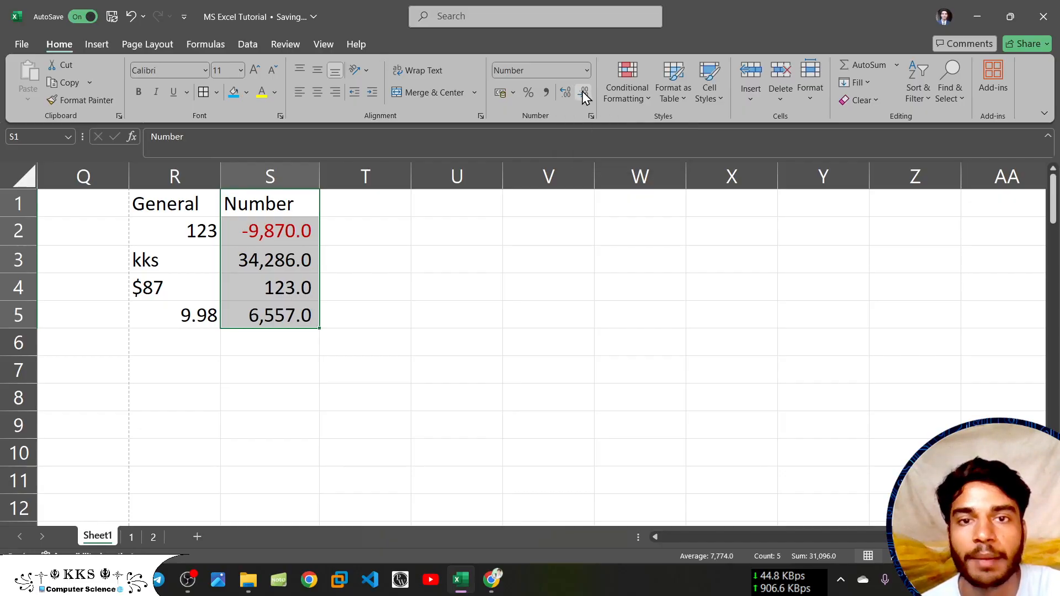
click(584, 93)
click(567, 93)
click(567, 92)
click(587, 94)
click(586, 93)
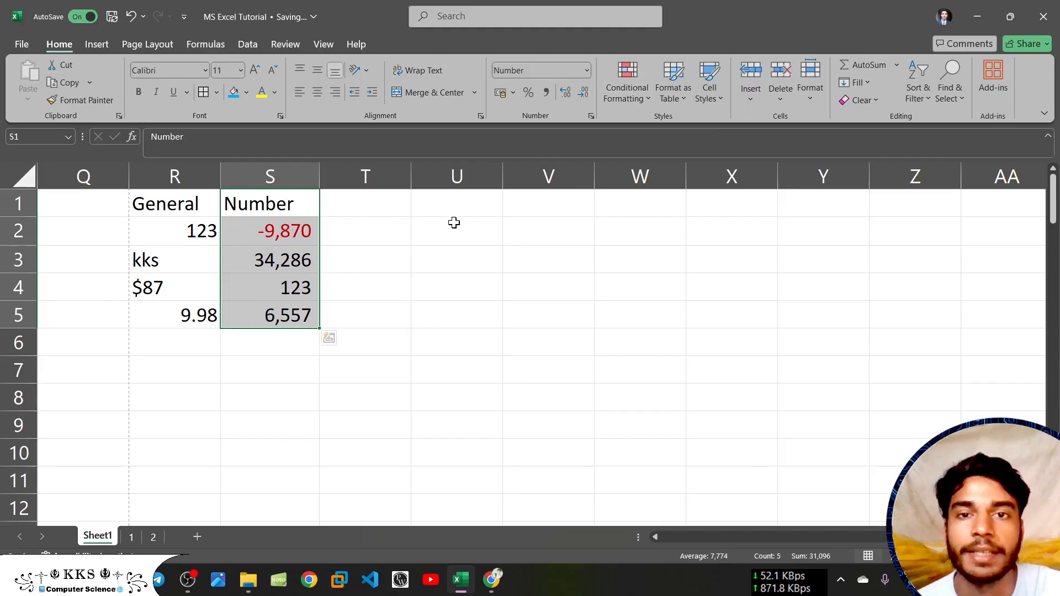
Enter the heading "Currency" in cell T1.
click(364, 231)
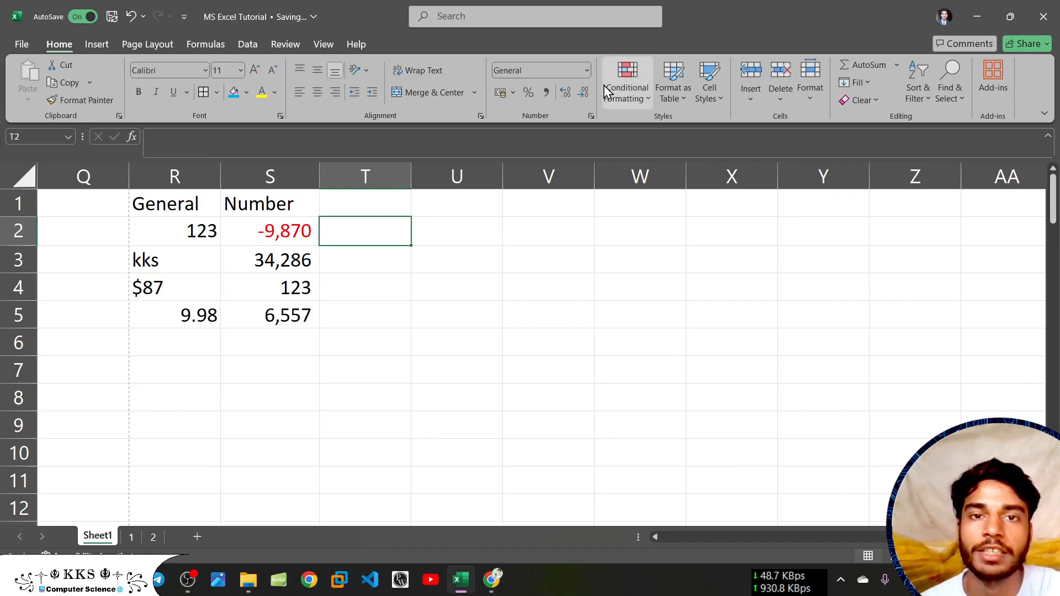
click(359, 204)
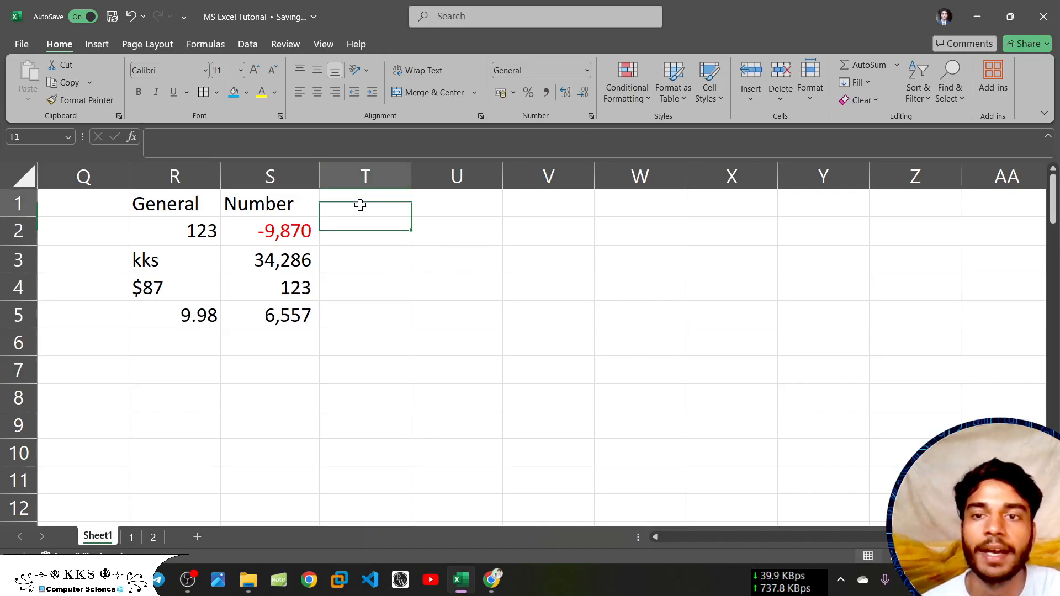
click(587, 71)
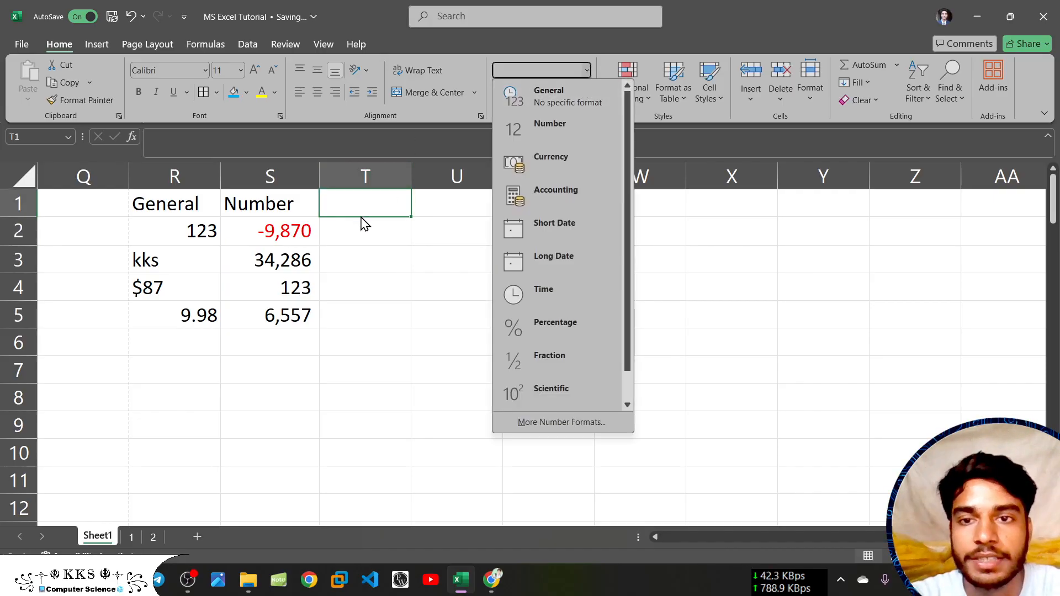
click(355, 200)
text(Currency)
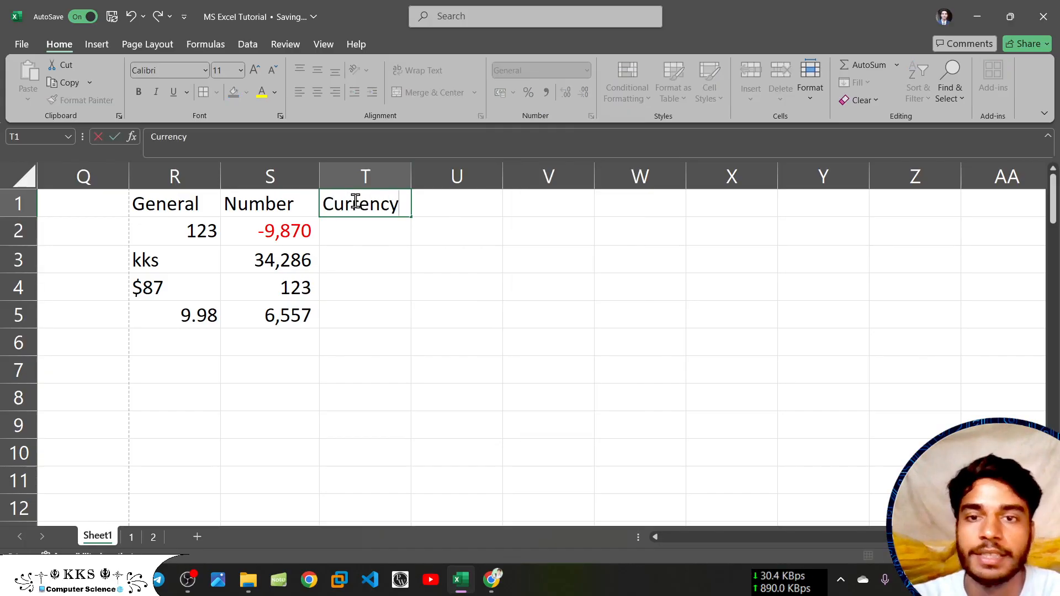
click(371, 225)
Apply the Currency number format to the heading cell T1.
click(386, 204)
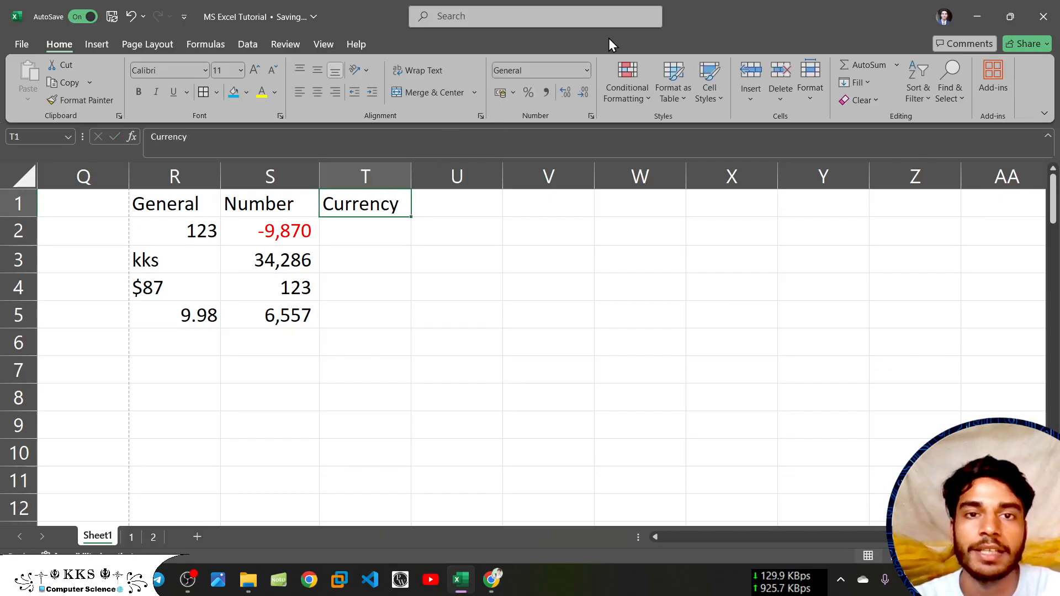
click(588, 70)
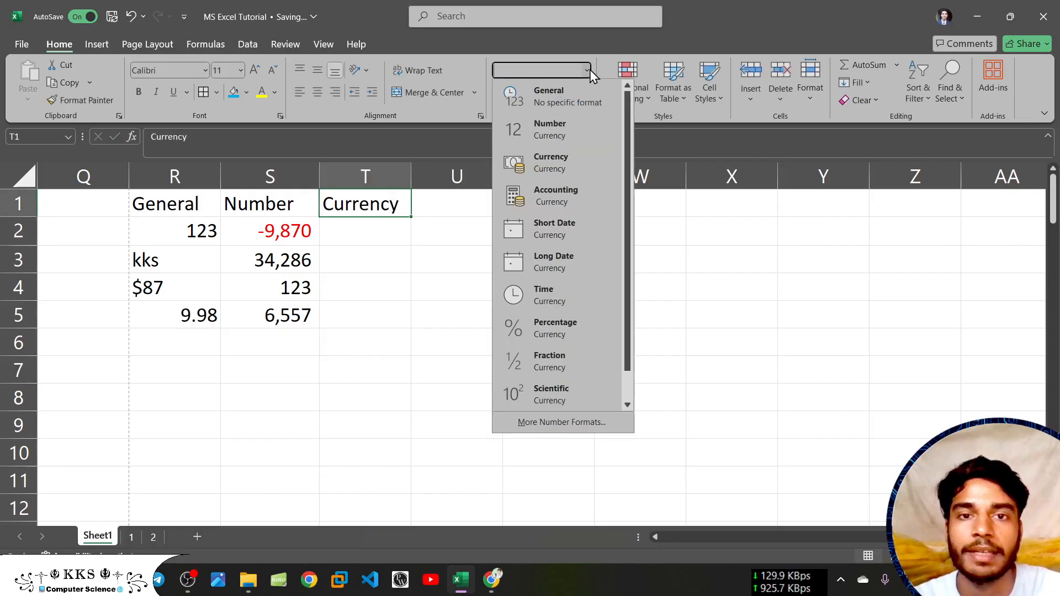
click(557, 165)
click(373, 240)
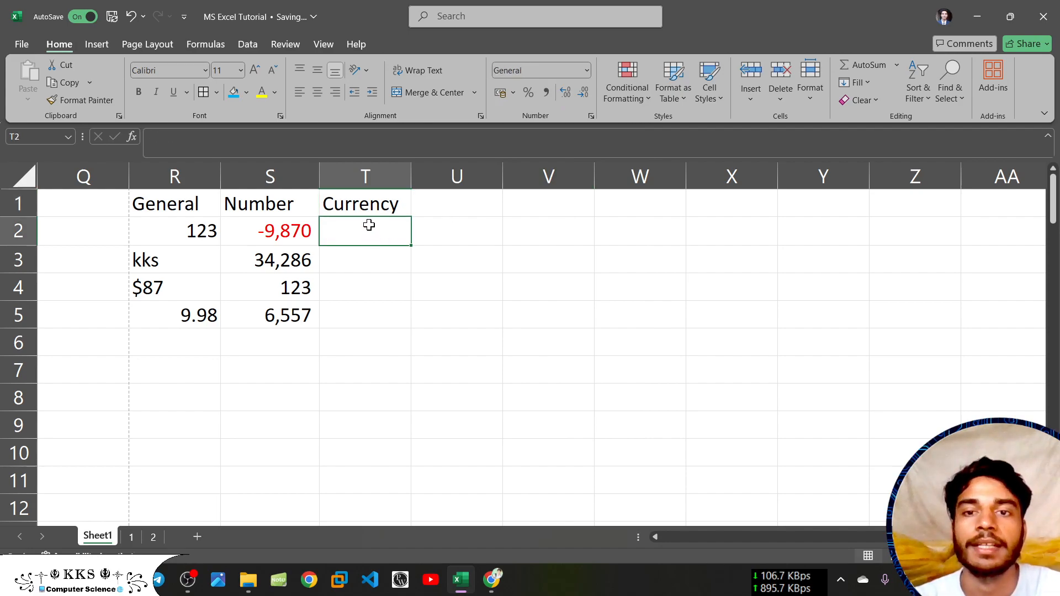
Review the Currency format options available for the heading cell T1.
click(358, 194)
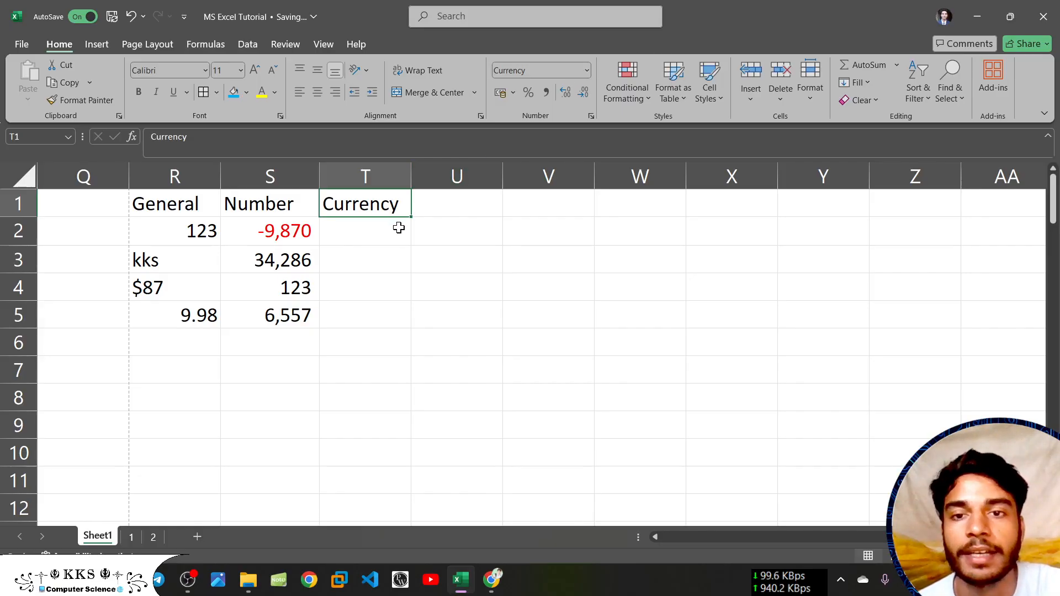
click(587, 70)
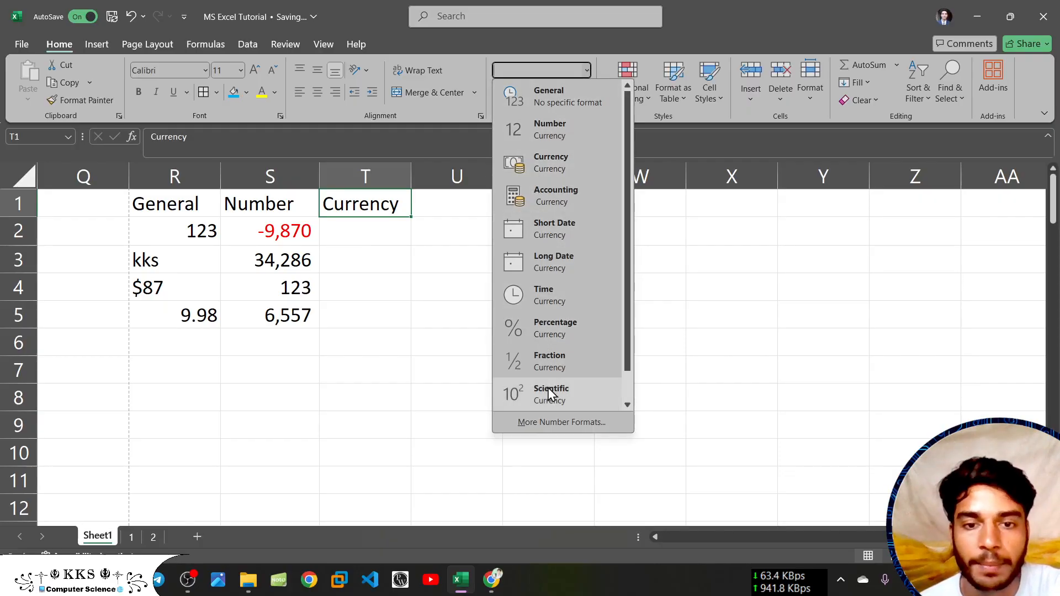
click(559, 424)
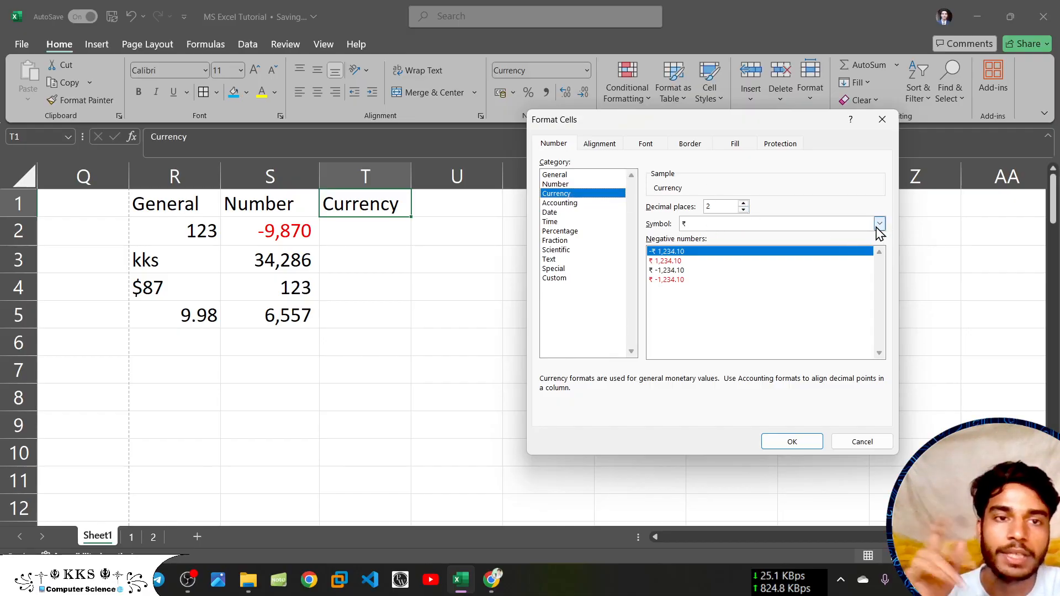
click(883, 121)
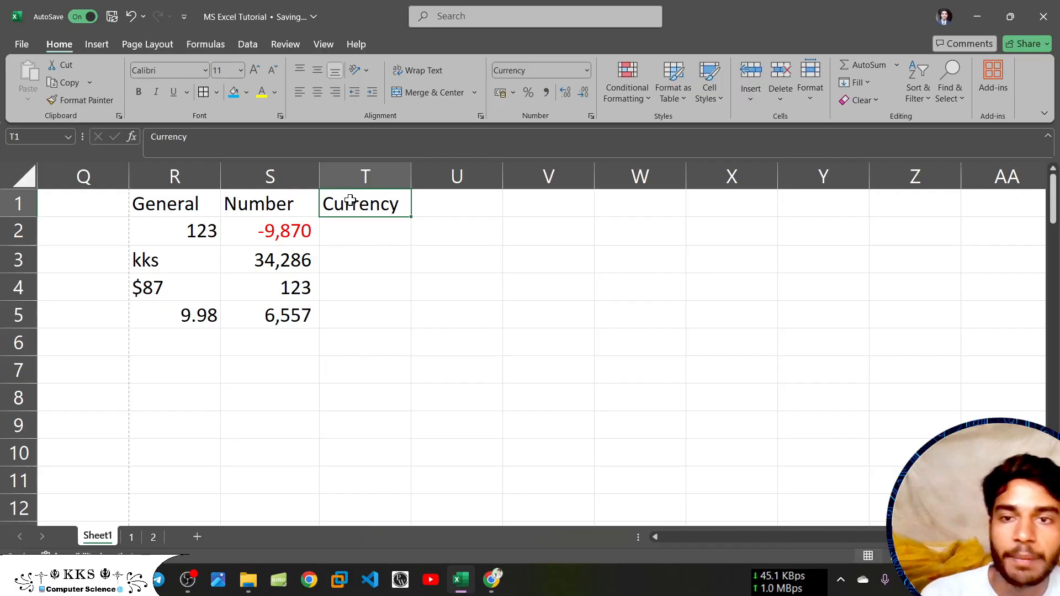
Enter the values 3456, 23, 65 and 87 in cells T2 to T5 under the Currency heading.
click(356, 232)
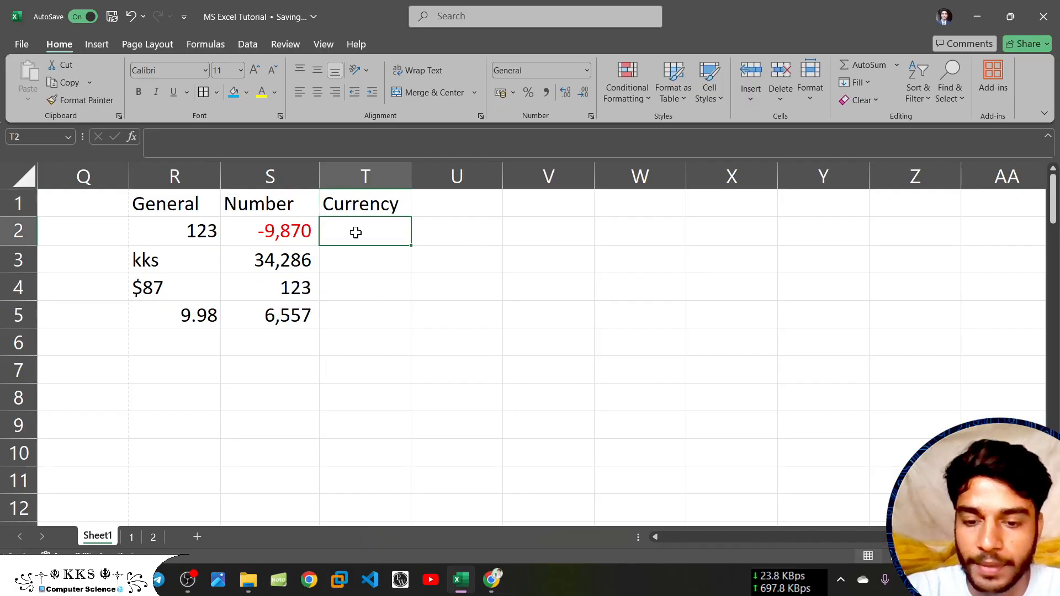
text(3456)
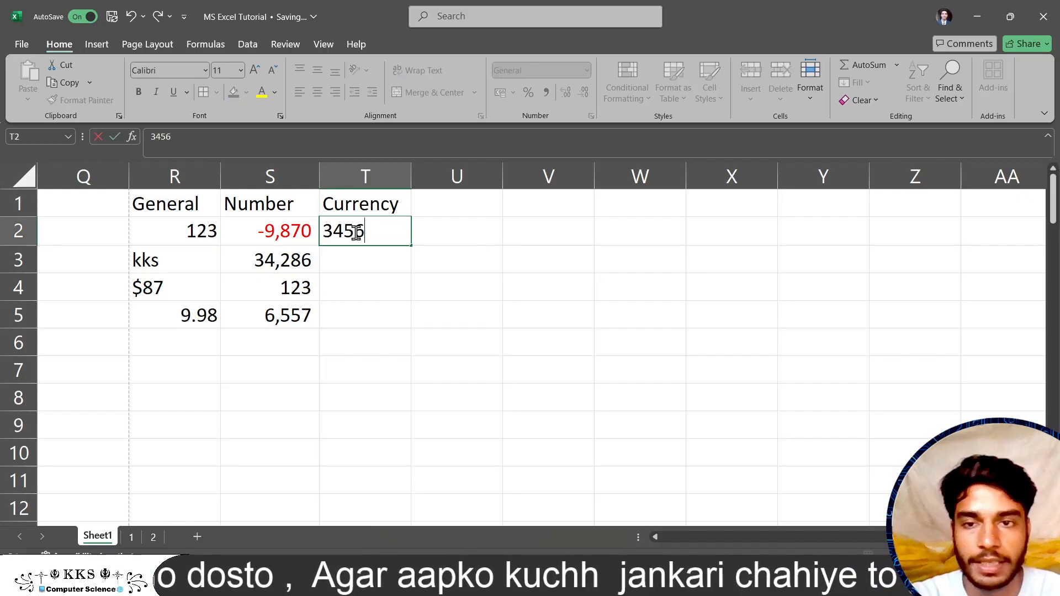
key(Return)
text(23)
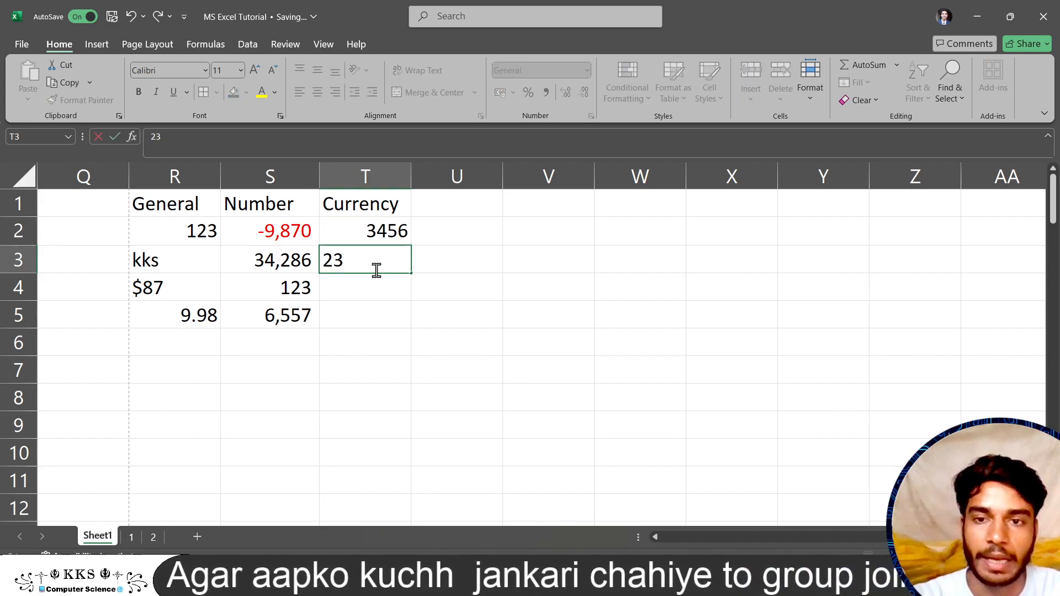
click(377, 292)
text(65)
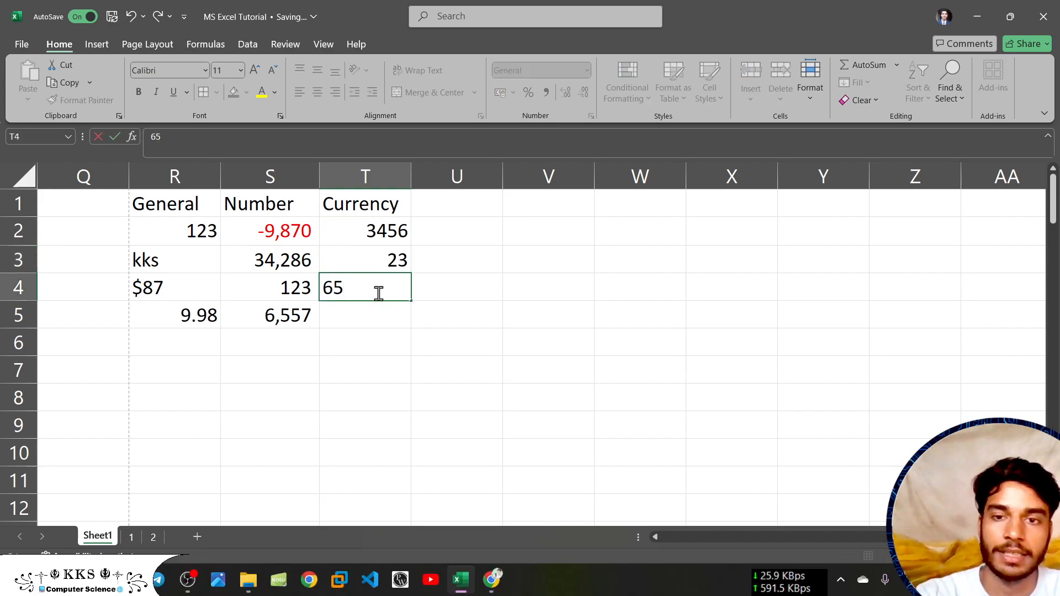
click(379, 310)
text(87)
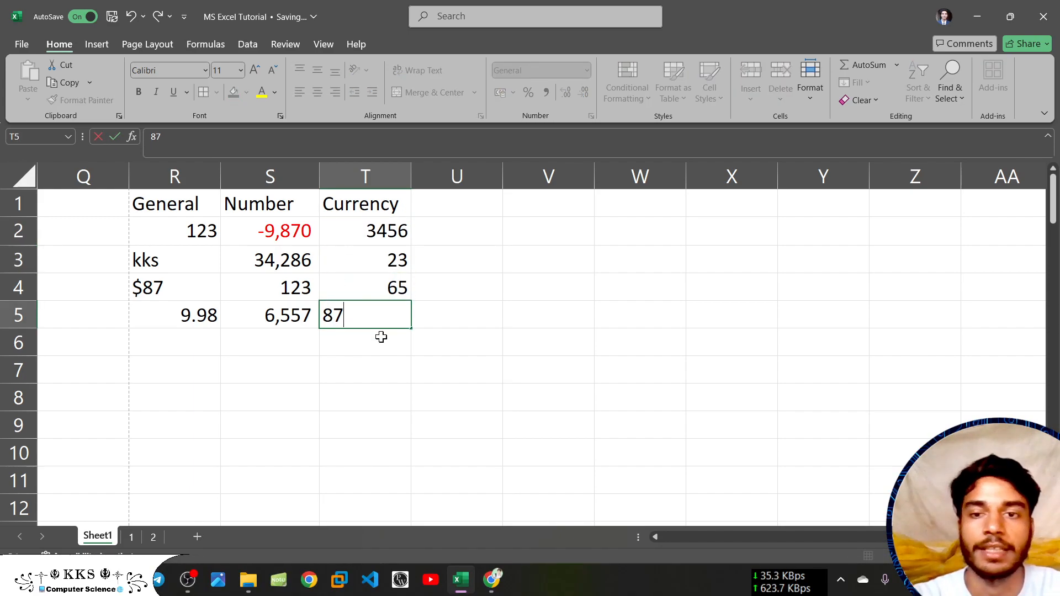
click(380, 339)
Start formatting cells T1:T5 in the Currency category, choosing the Armenian currency symbol.
click(383, 230)
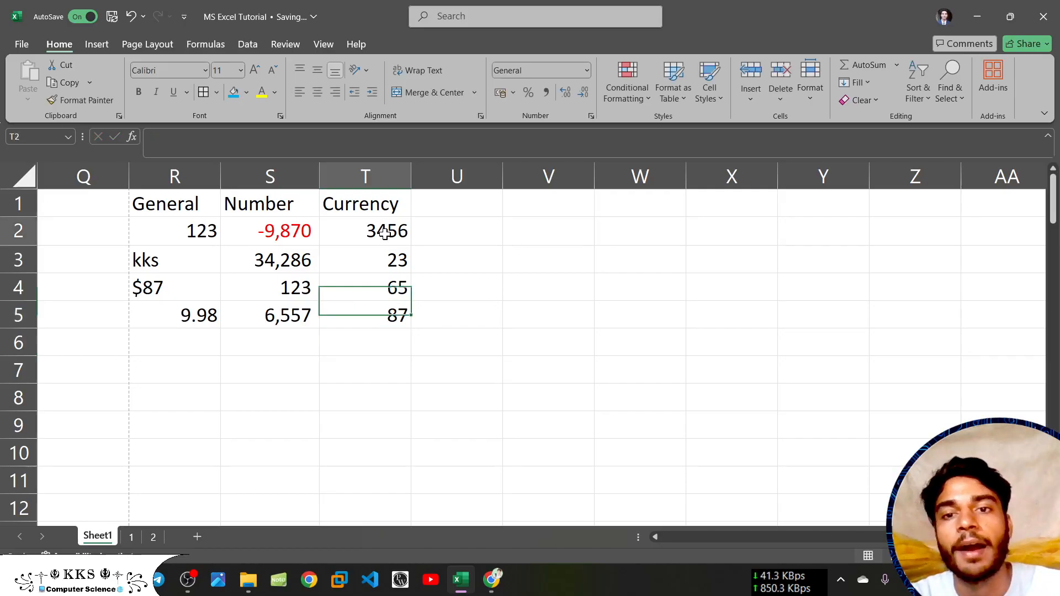
click(365, 204)
drag(379, 207, 390, 309)
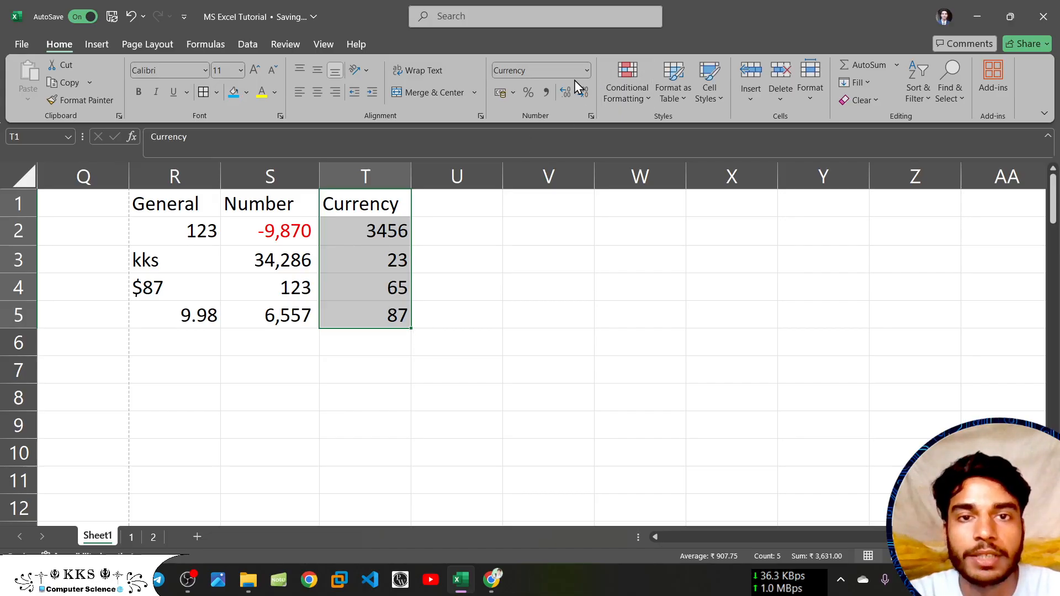
click(591, 117)
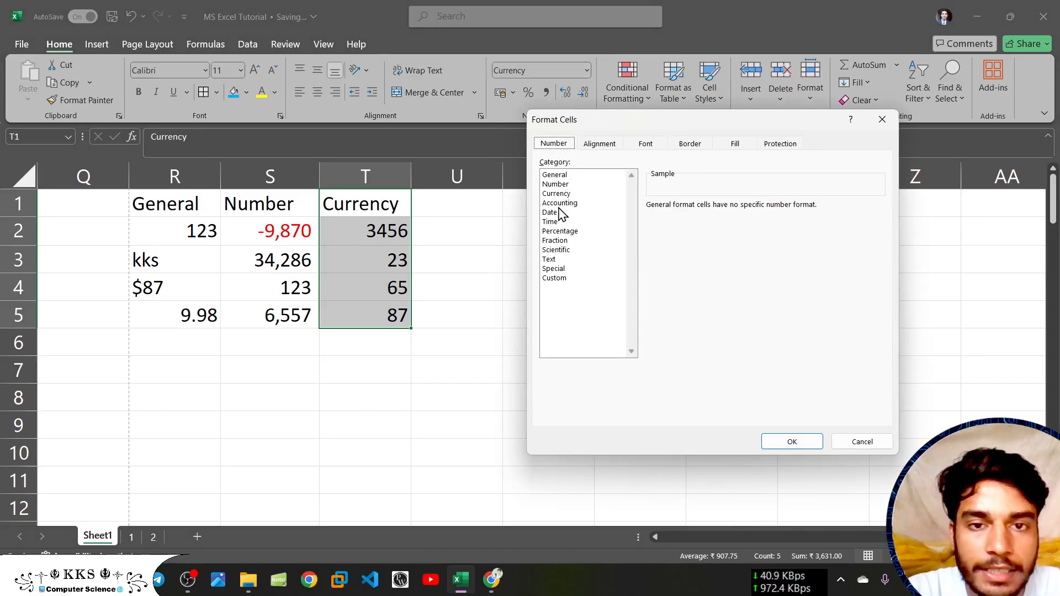
click(566, 194)
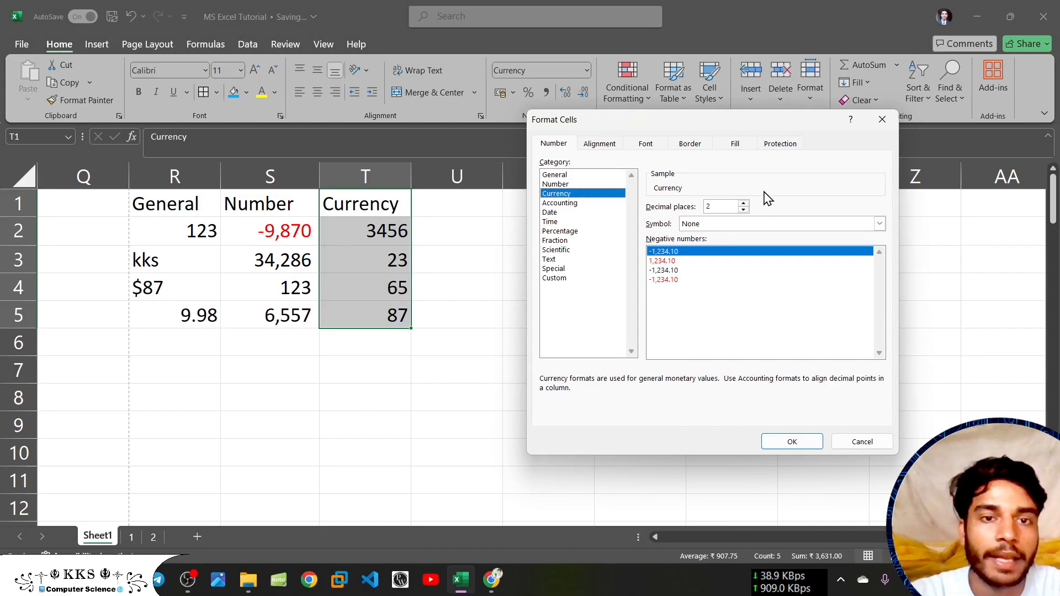
click(879, 223)
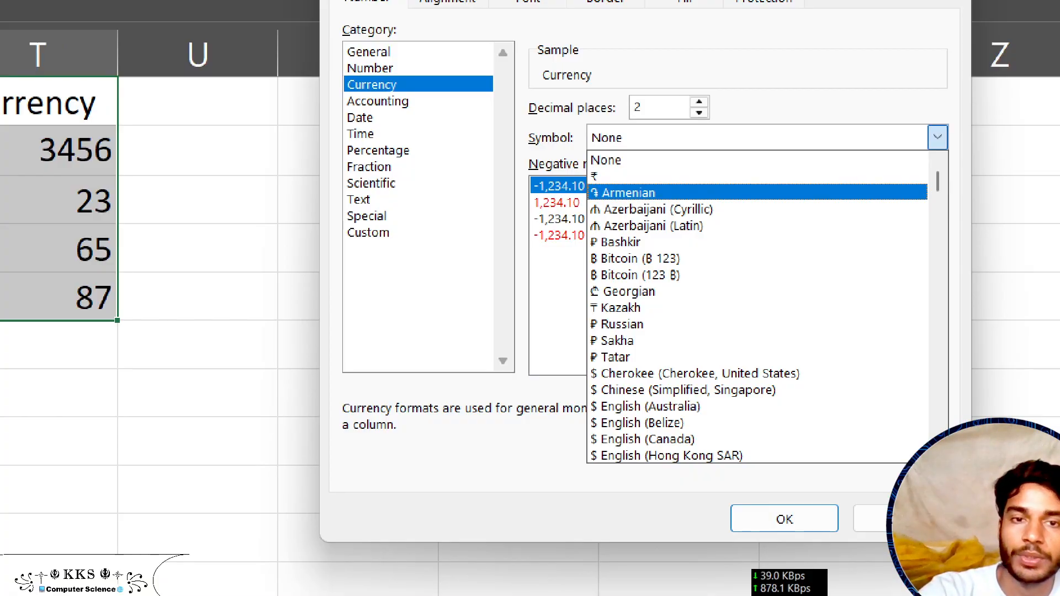
key(Return)
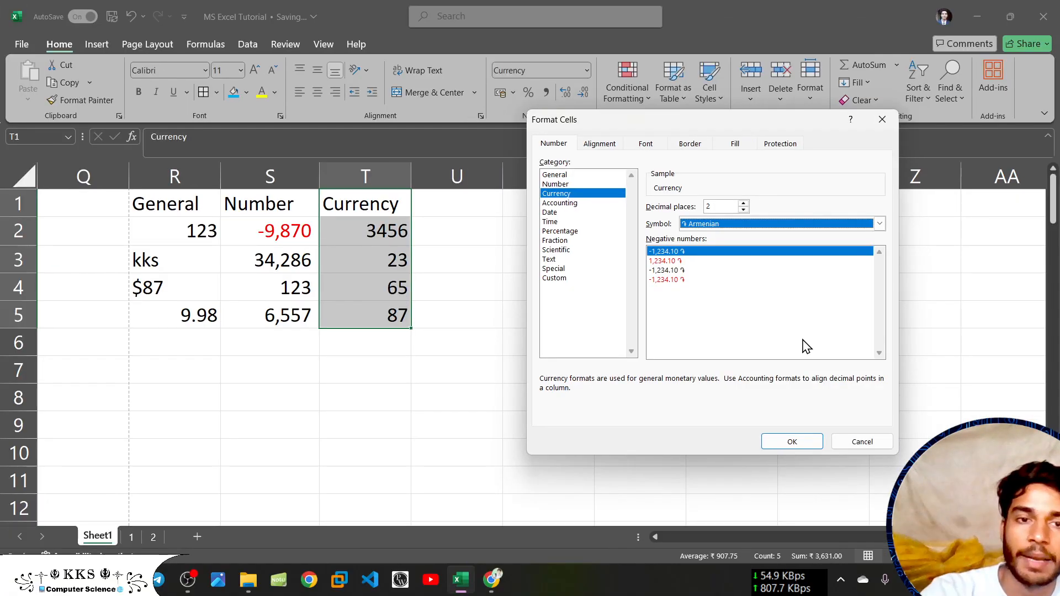
Apply the Currency format to T1:T5 with the INR symbol and red negative numbers with a minus sign after the symbol.
click(880, 225)
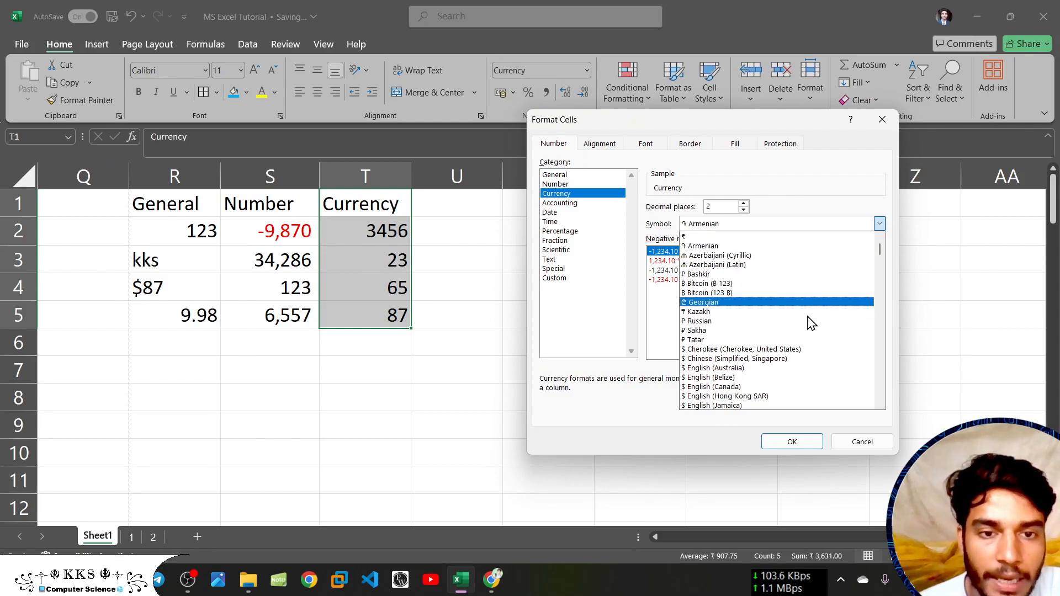
scroll(810, 323, down, 1)
drag(879, 250, 823, 230)
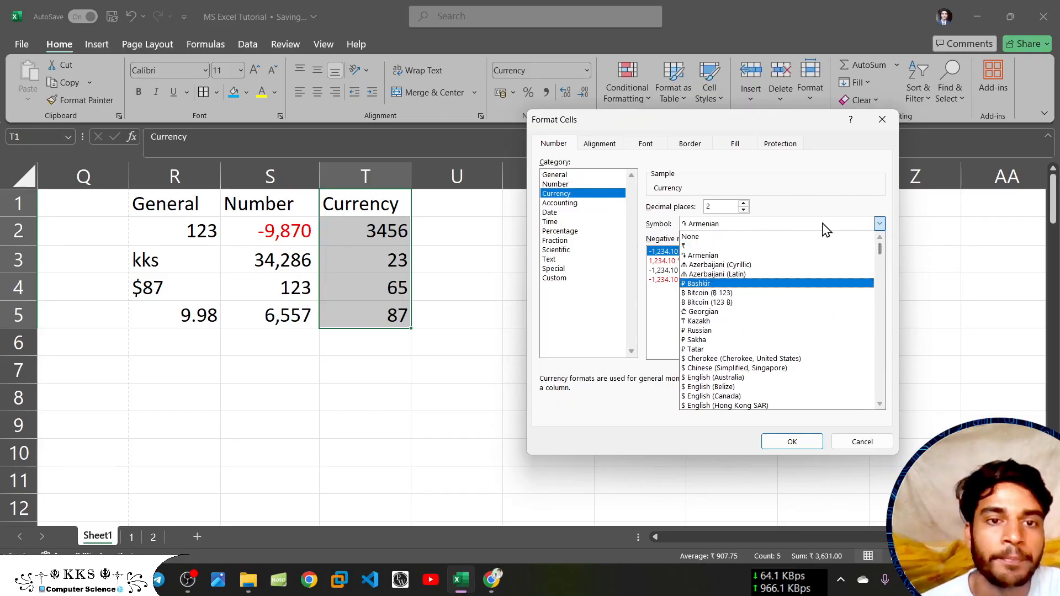
click(778, 221)
text(in)
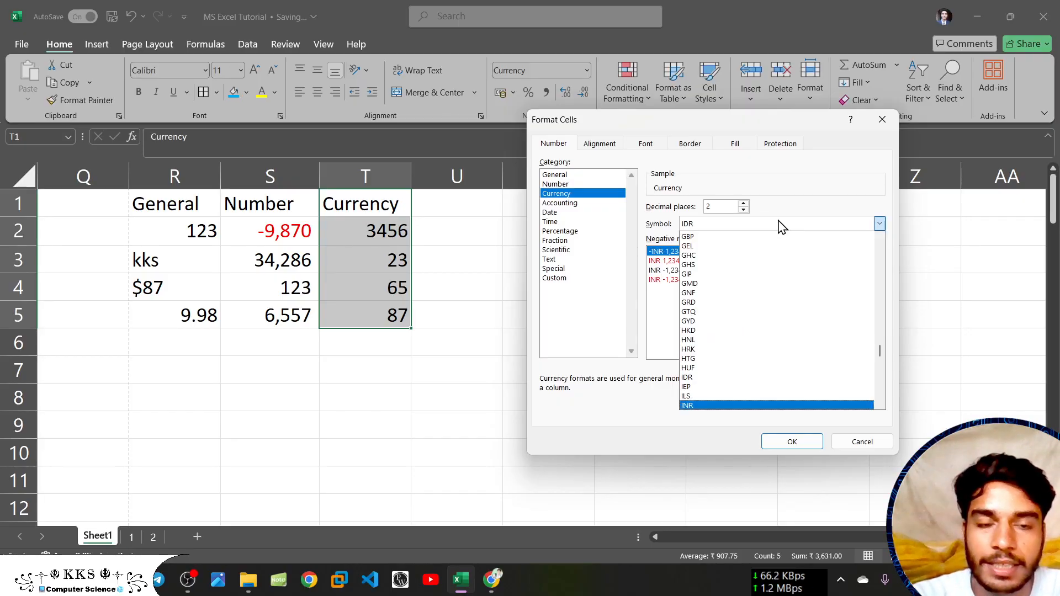
key(Return)
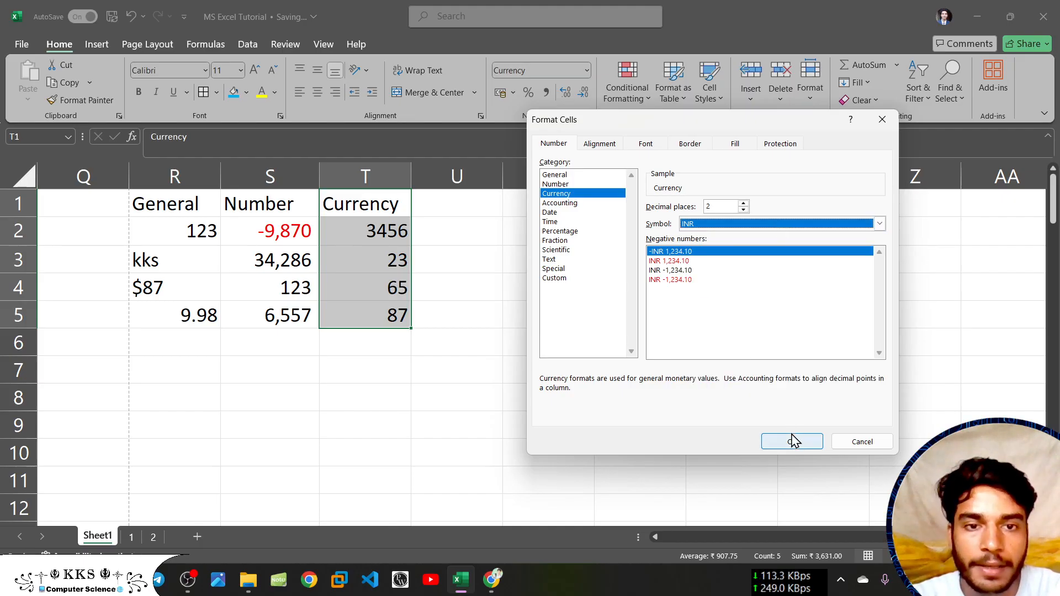
click(676, 280)
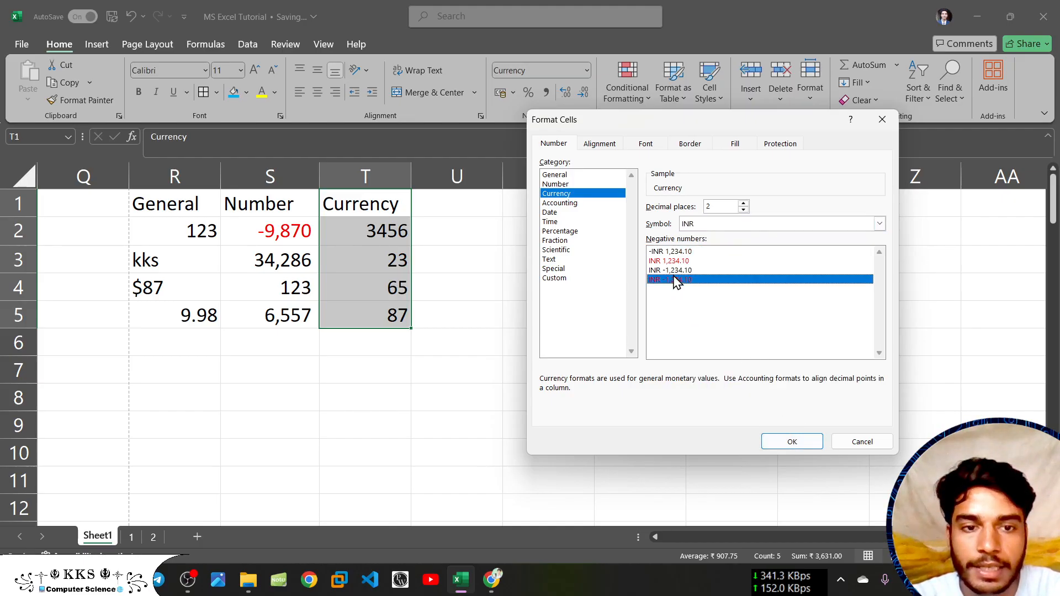
click(800, 440)
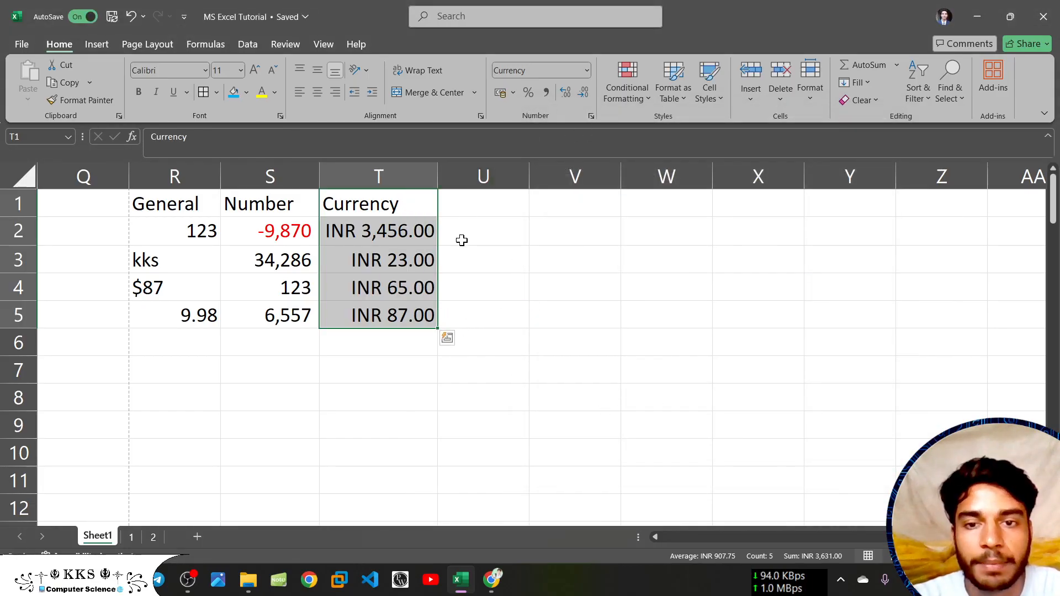
Change the currency symbol of cells T1:T5 to ₹.
click(591, 116)
click(835, 232)
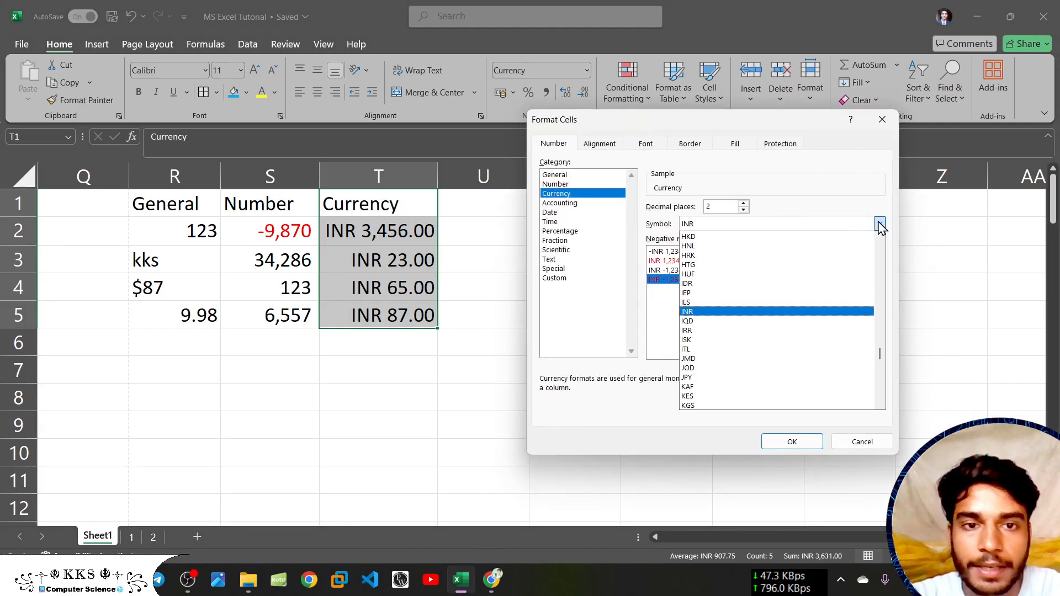
key(Up)
key(Up)
key(Up)
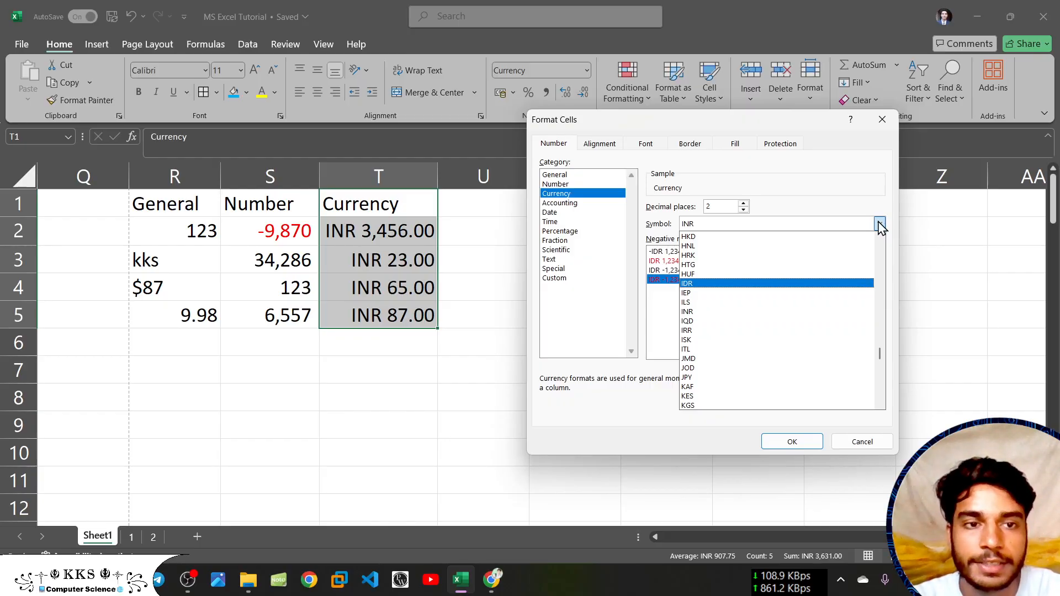
click(880, 224)
click(879, 224)
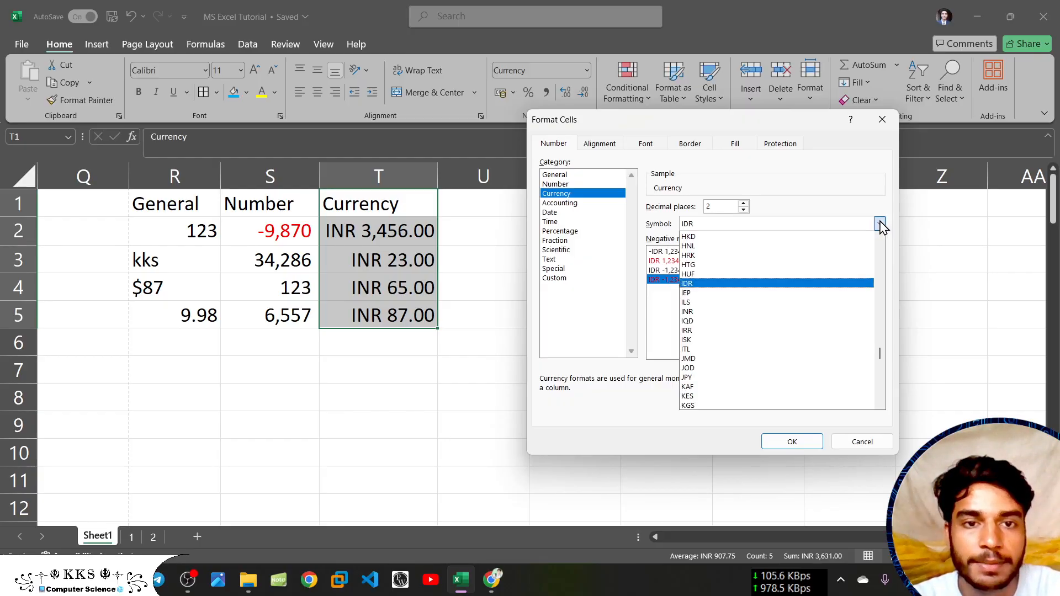
drag(879, 352, 870, 196)
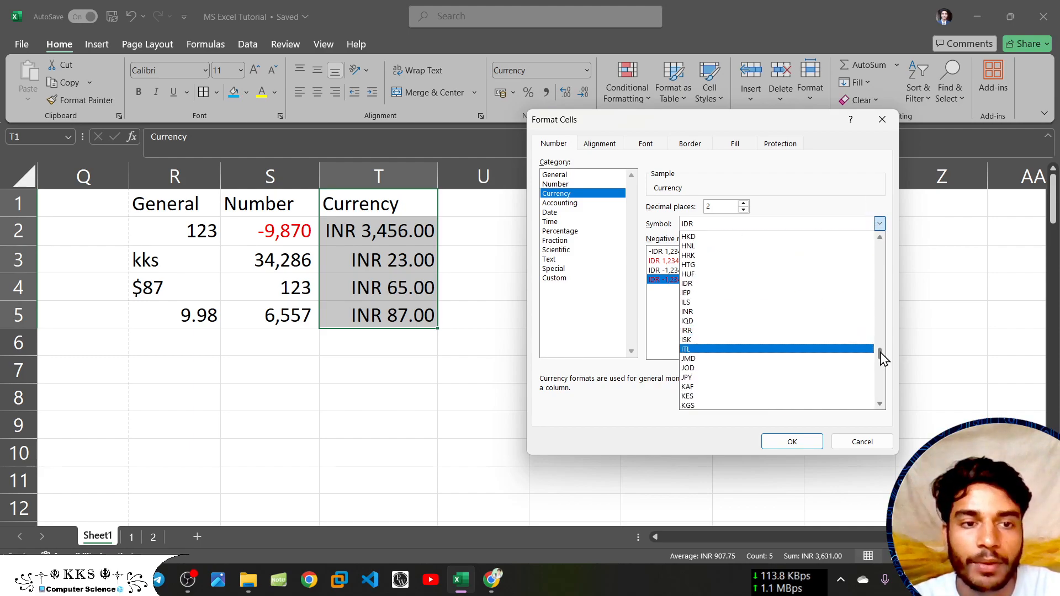
drag(881, 357, 878, 224)
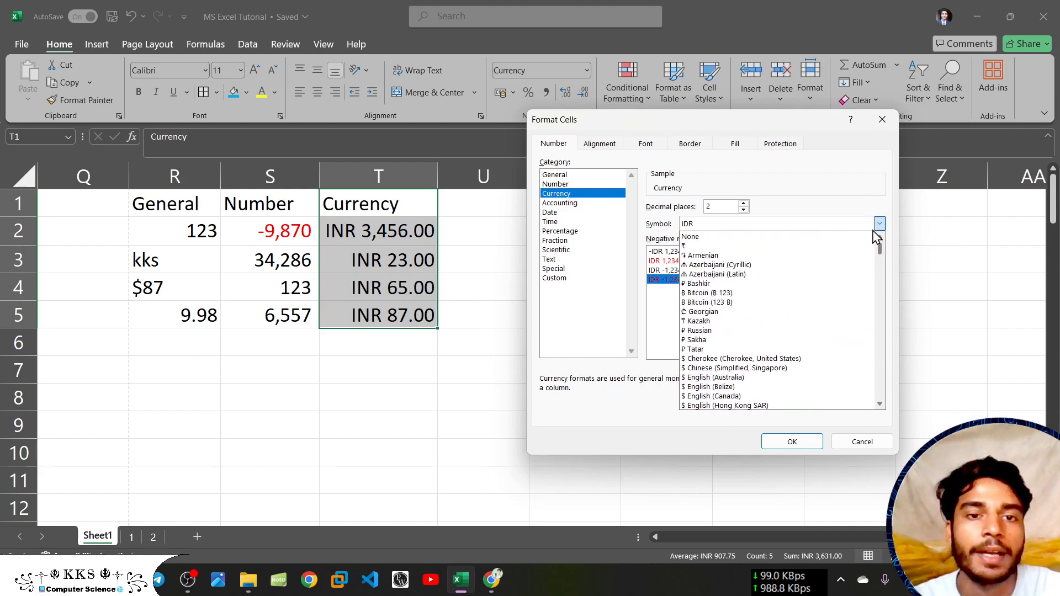
click(723, 247)
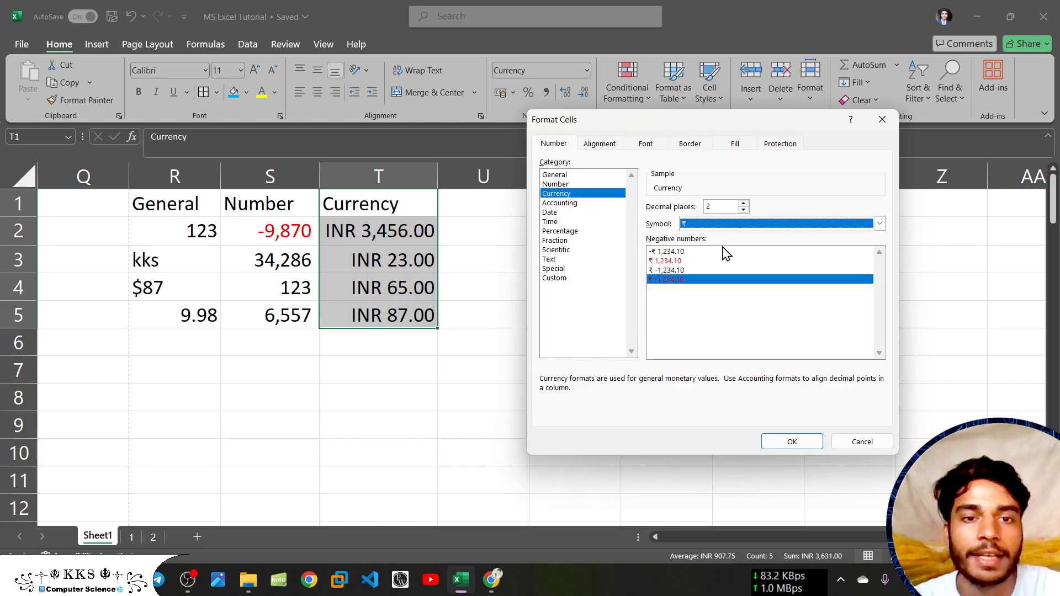
click(793, 442)
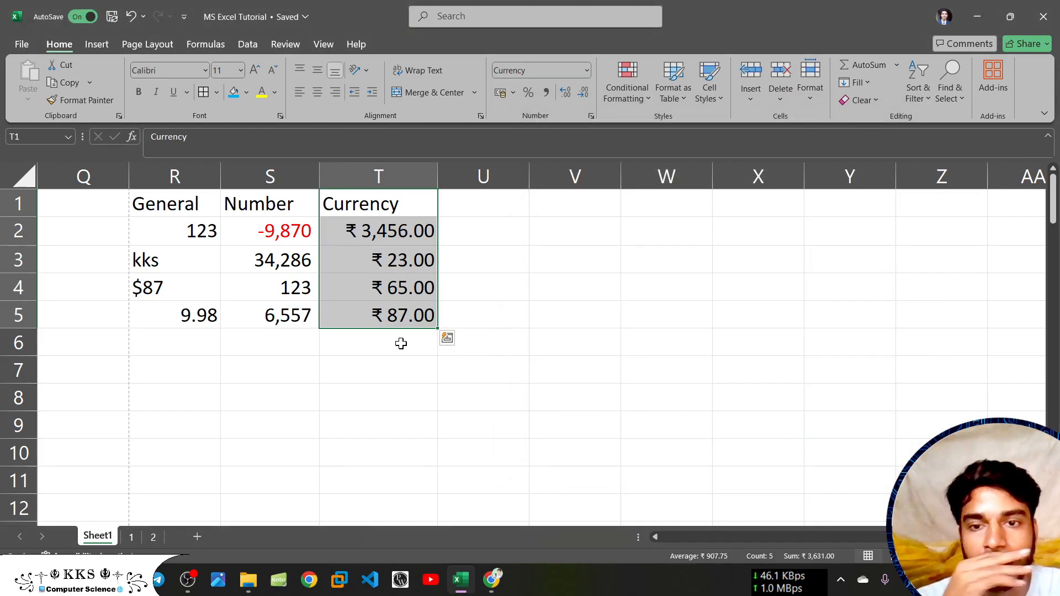
Apply the Accounting number format to the empty cell U1.
click(402, 346)
click(420, 235)
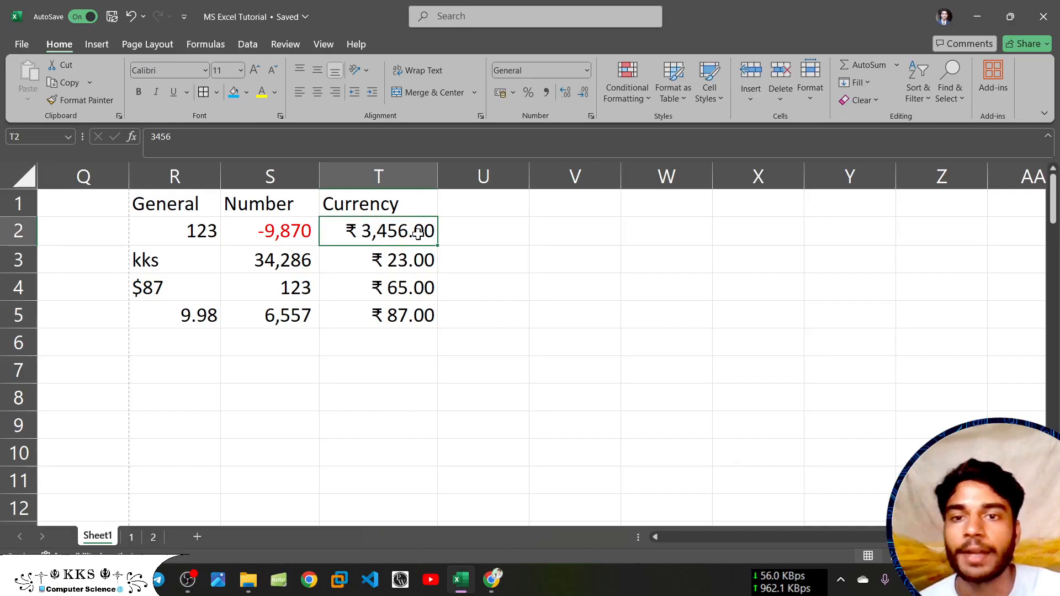
click(461, 206)
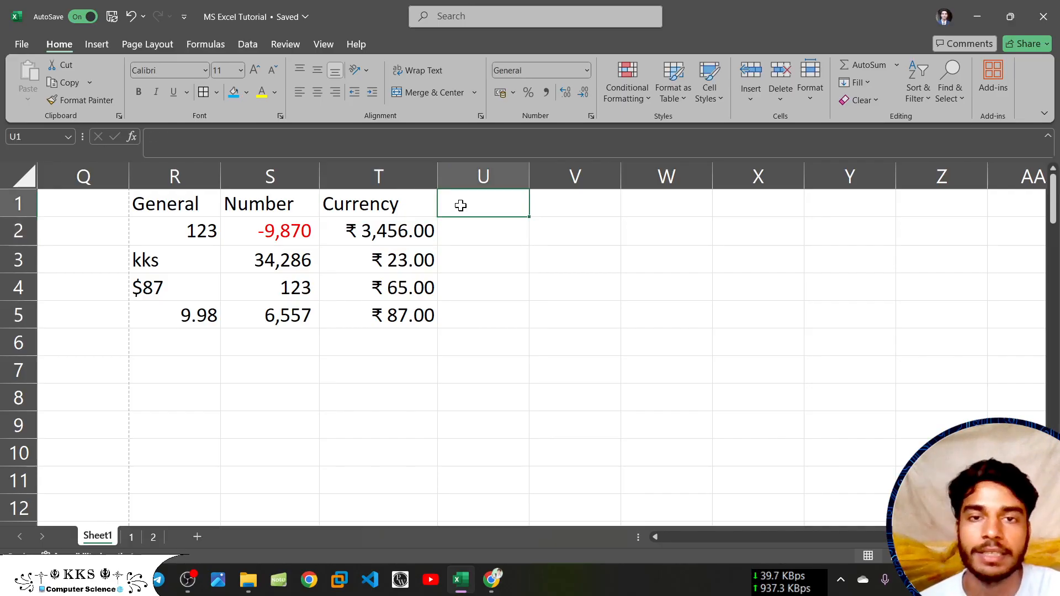
click(587, 70)
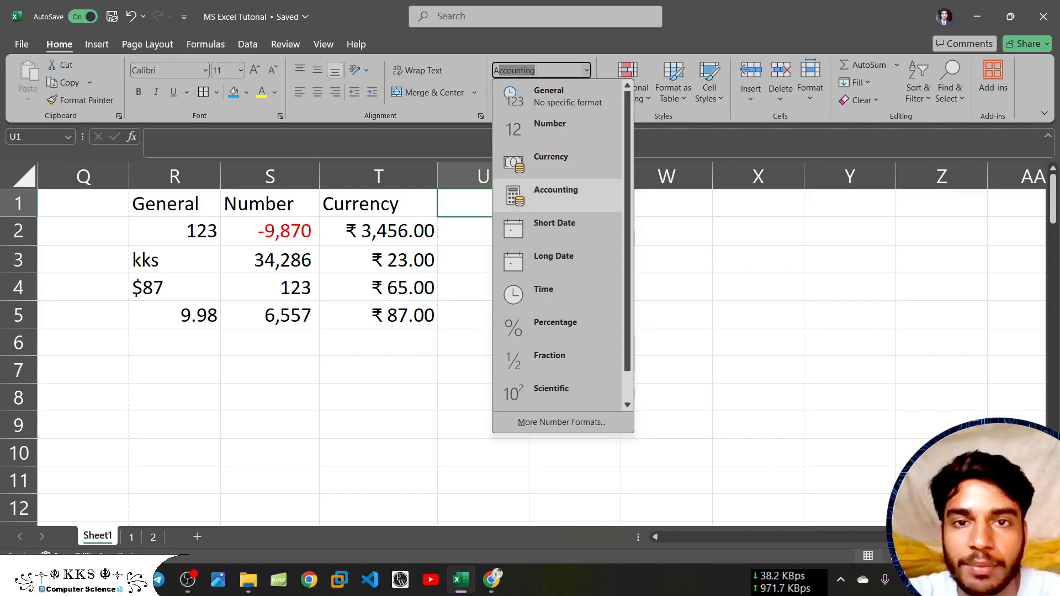
click(533, 202)
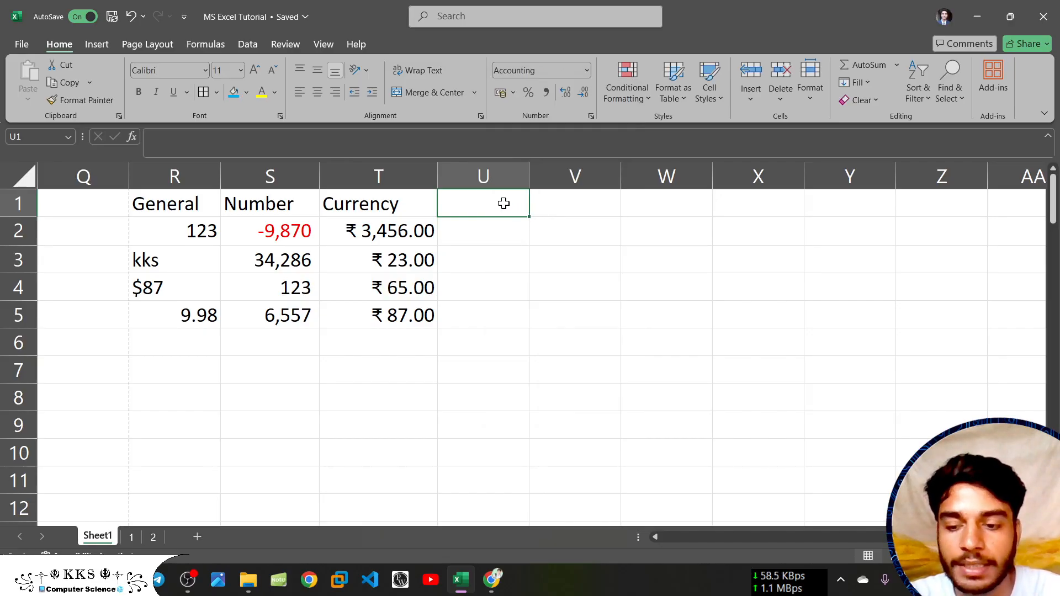
Enter the heading "Accounting" in cell U1 and widen column U to fit it.
text(Acc)
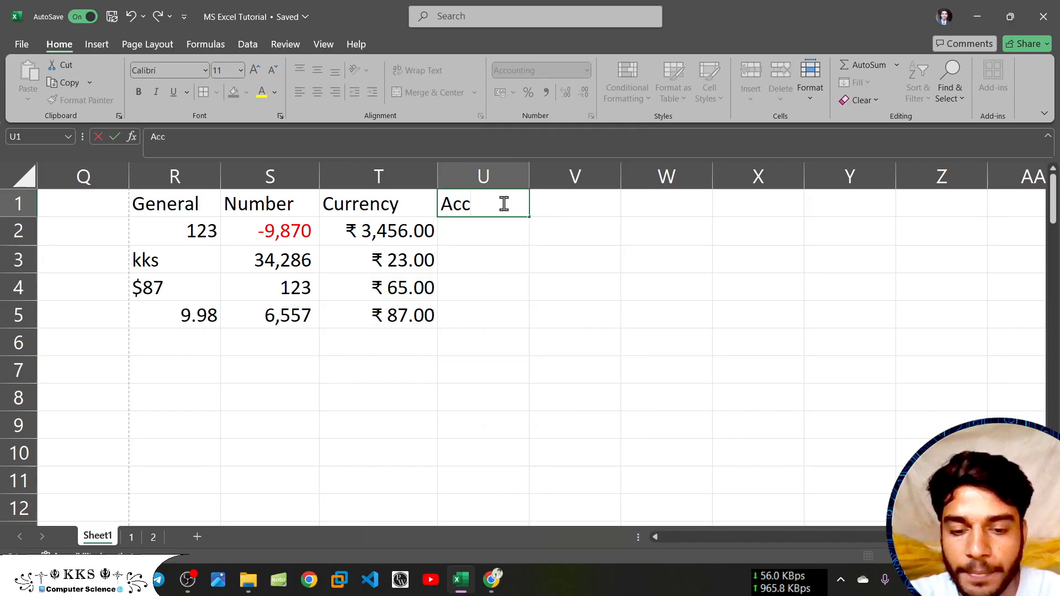
text(ounting)
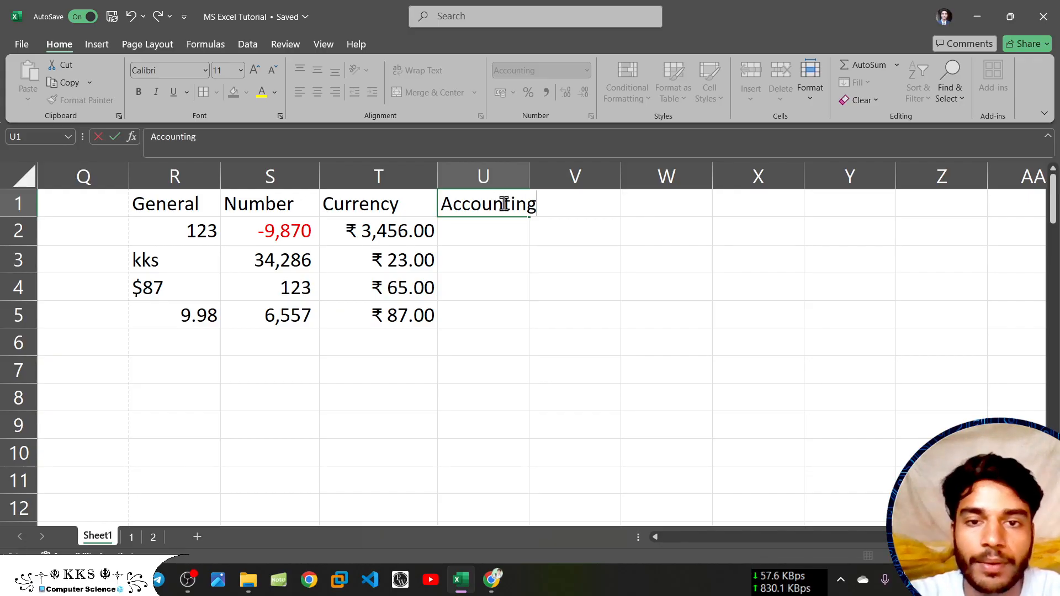
click(520, 254)
click(515, 206)
drag(531, 179, 551, 178)
click(534, 233)
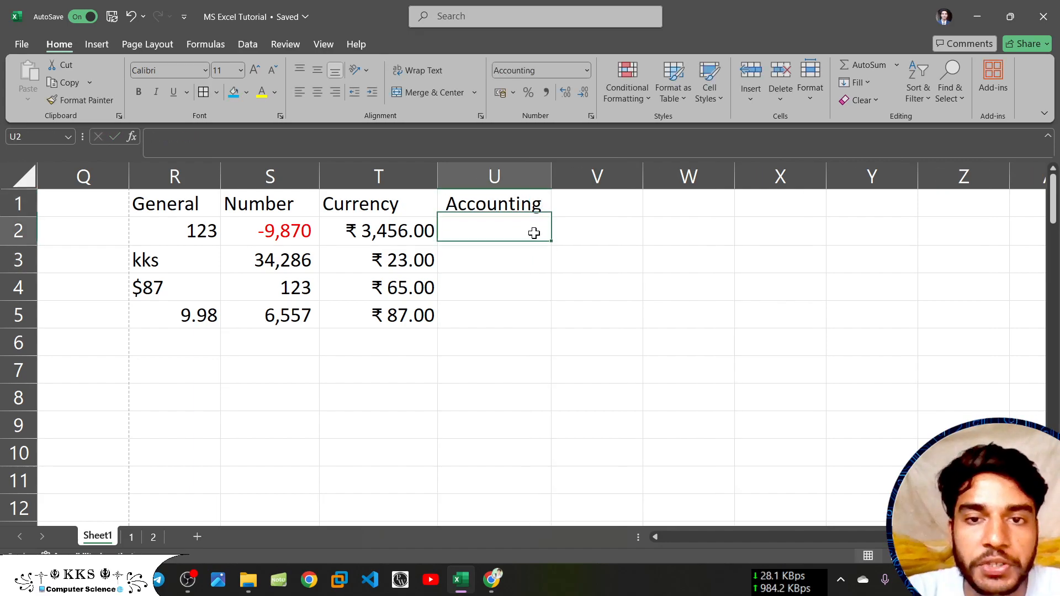
Apply the Accounting format with the ₹ symbol to cells U1:U5.
click(588, 68)
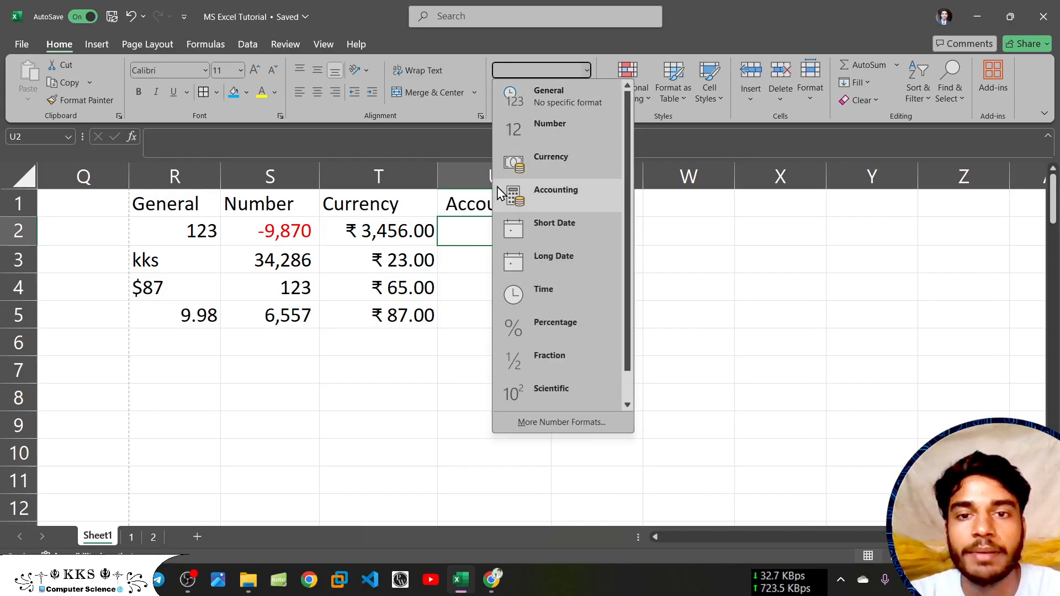
click(465, 202)
click(465, 202)
drag(492, 201, 494, 314)
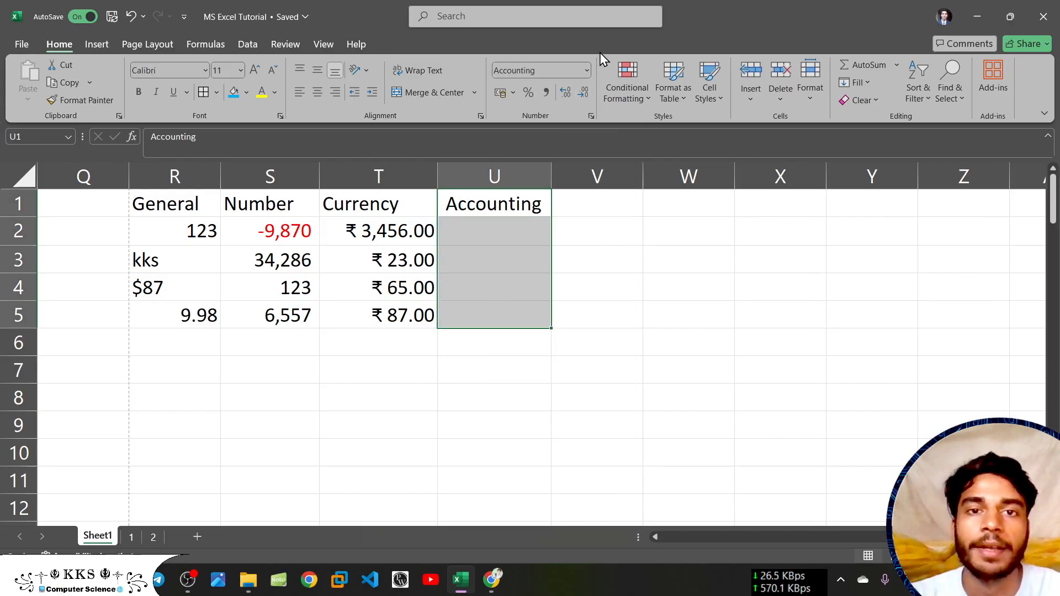
click(586, 69)
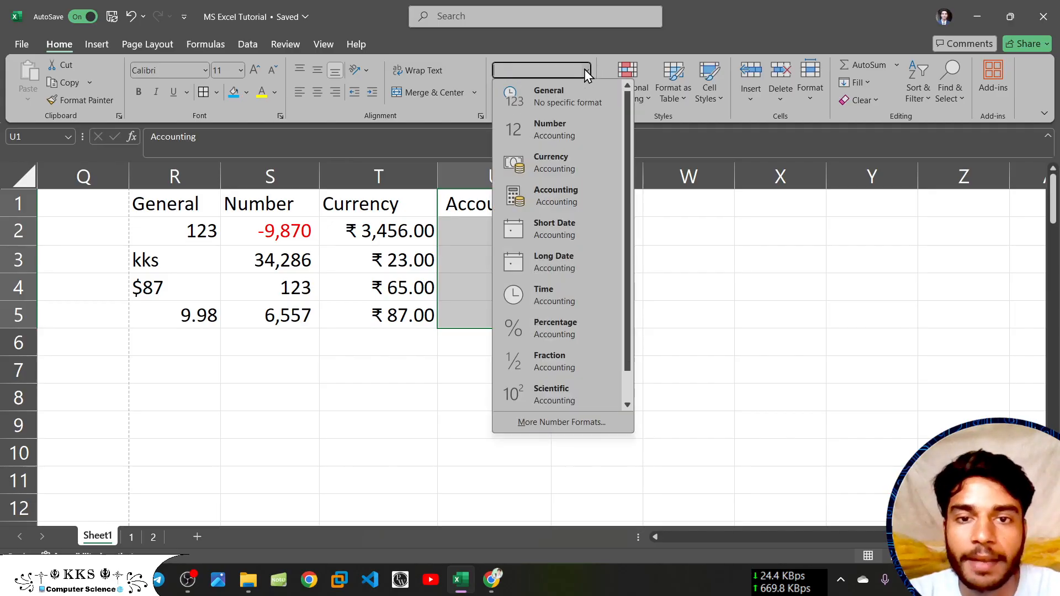
click(544, 423)
click(566, 204)
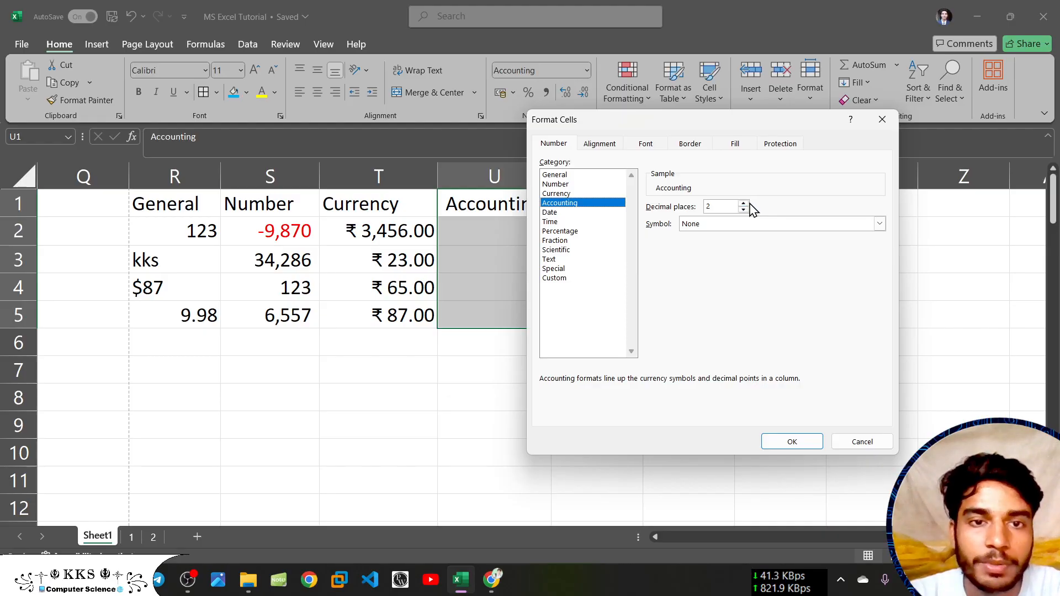
click(880, 224)
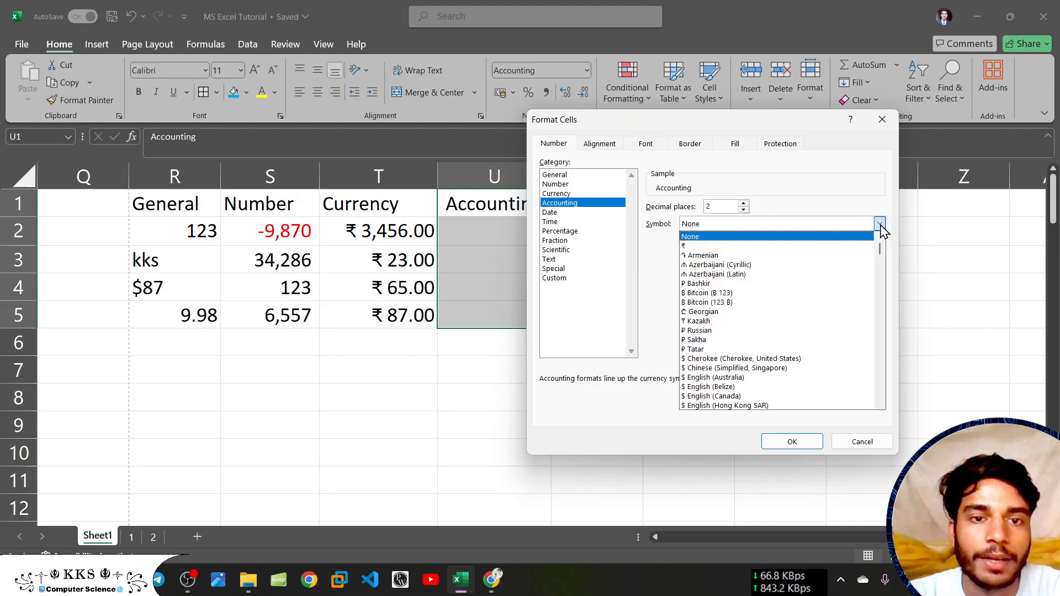
click(758, 247)
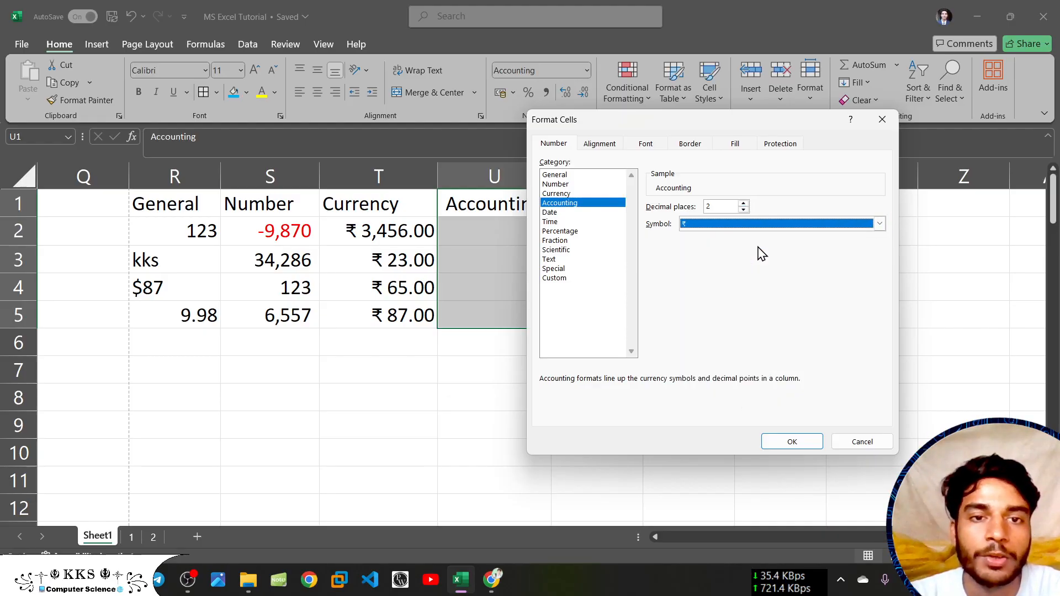
click(794, 442)
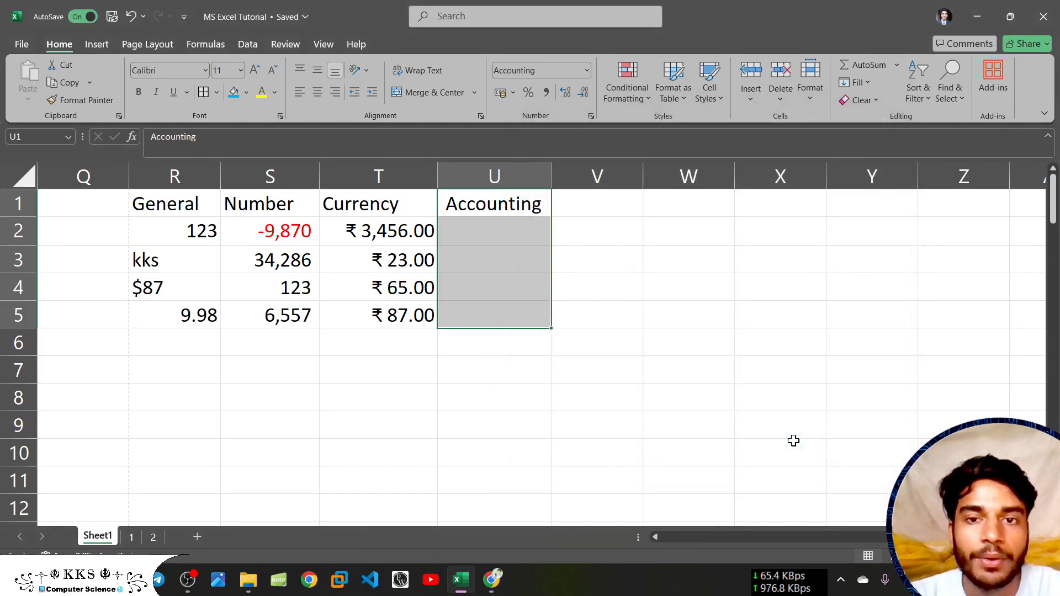
Enter the values 34, 76, 12 and 87 in cells U2 to U5 of the Accounting column.
click(459, 228)
text(d)
key(BackSpace)
text(34)
key(Return)
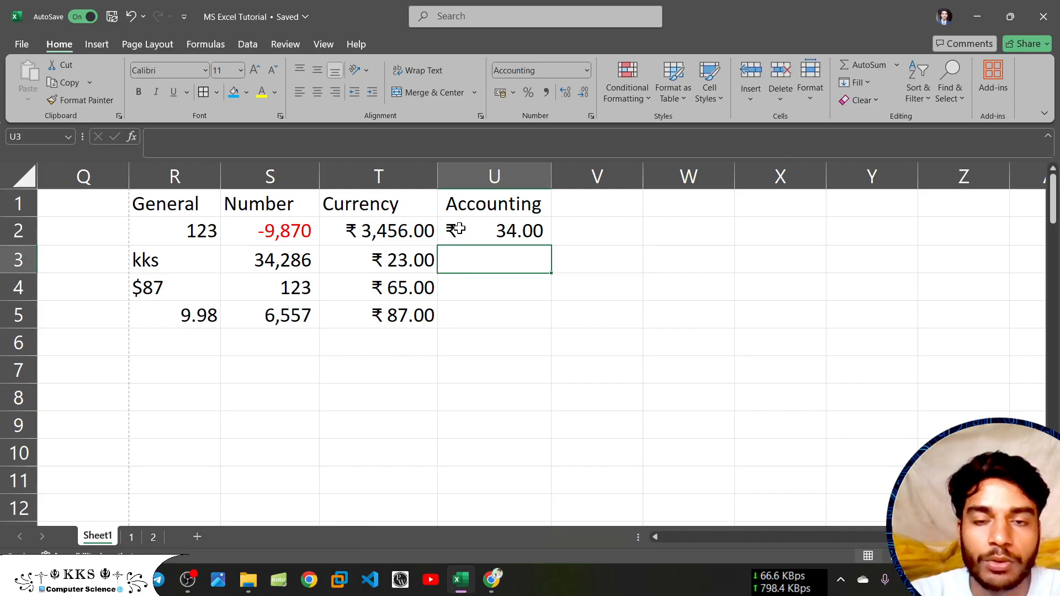
text(76)
key(Return)
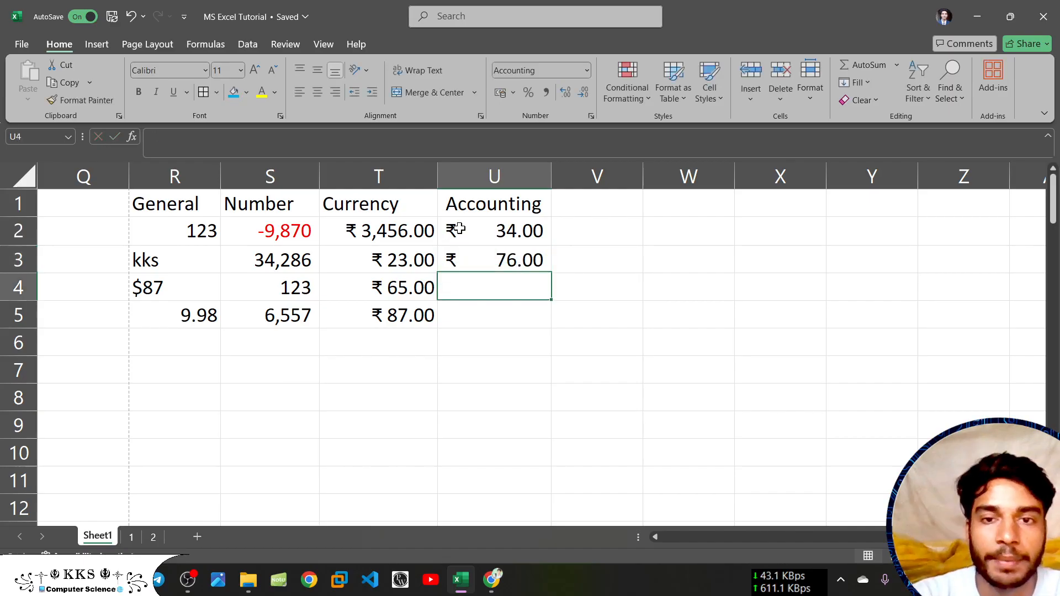
text(12)
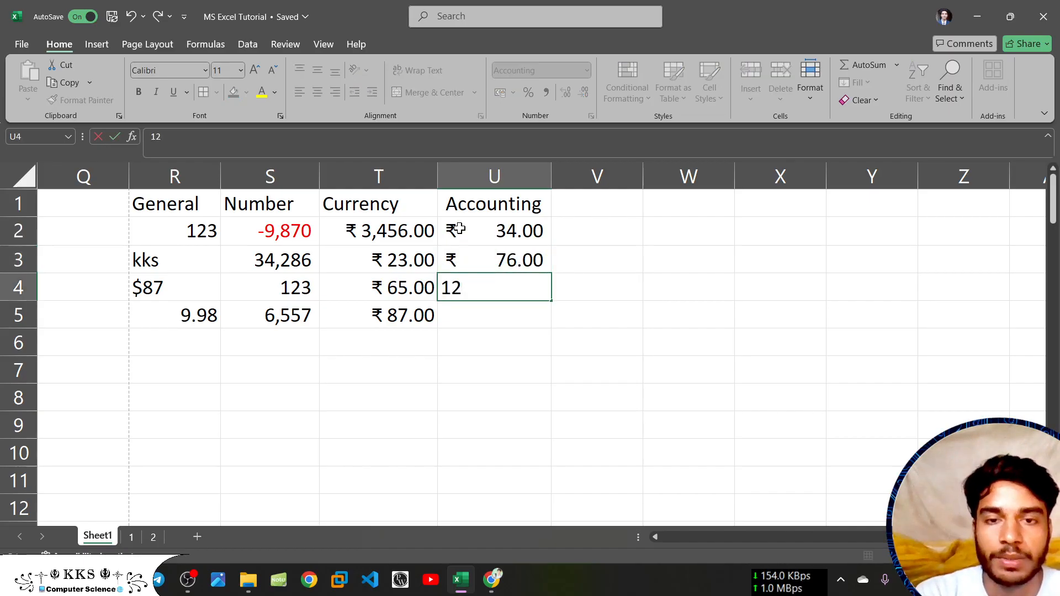
key(Return)
text(8)
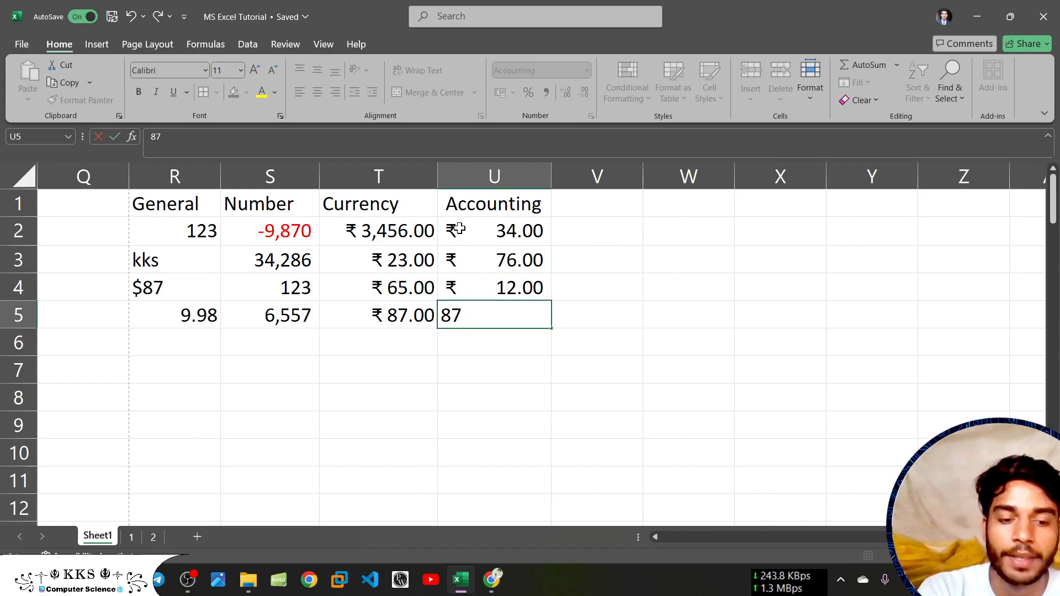
text(7)
key(Return)
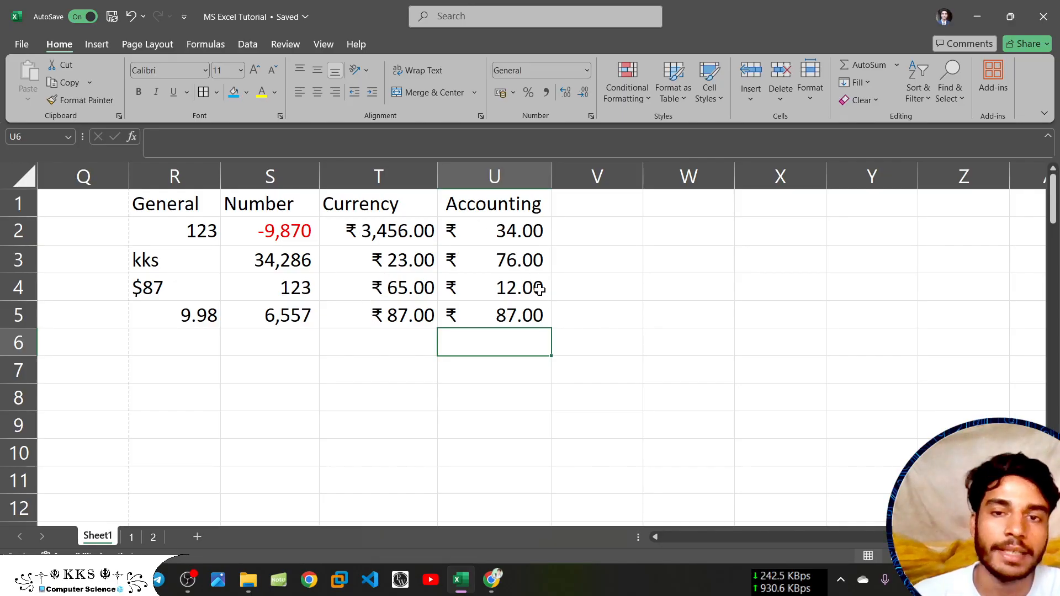
Apply the Short Date format to the empty cell V1.
click(606, 205)
click(588, 71)
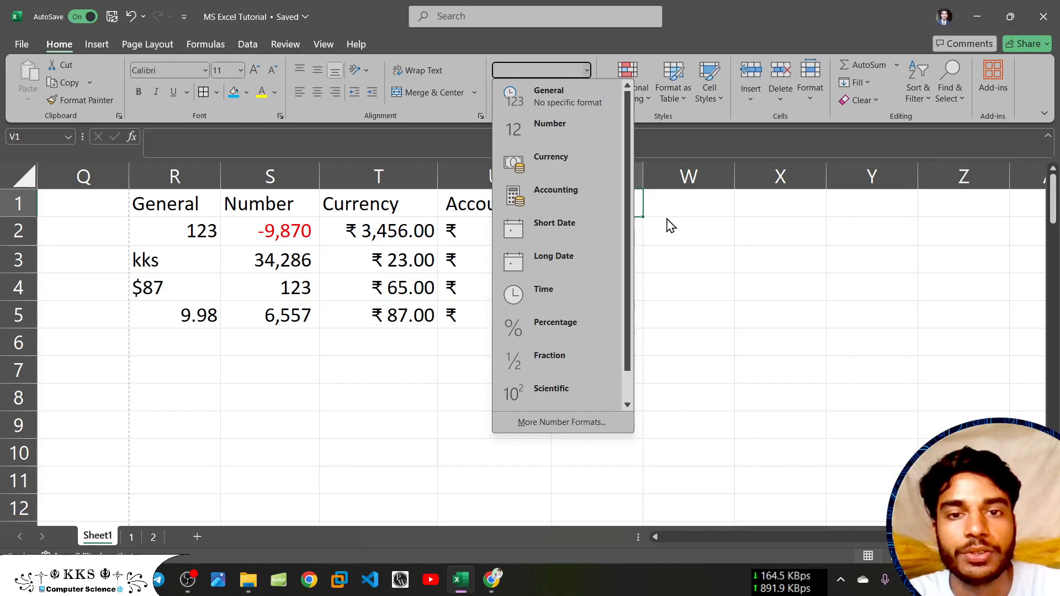
click(574, 225)
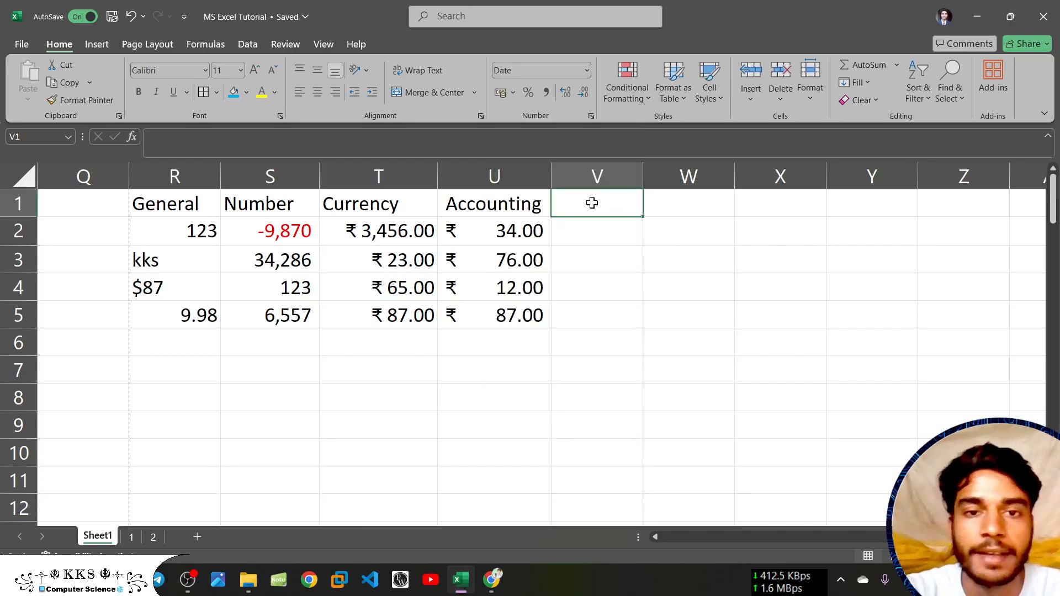
Enter the space-separated date 12 06 98 in cell V1.
text(12)
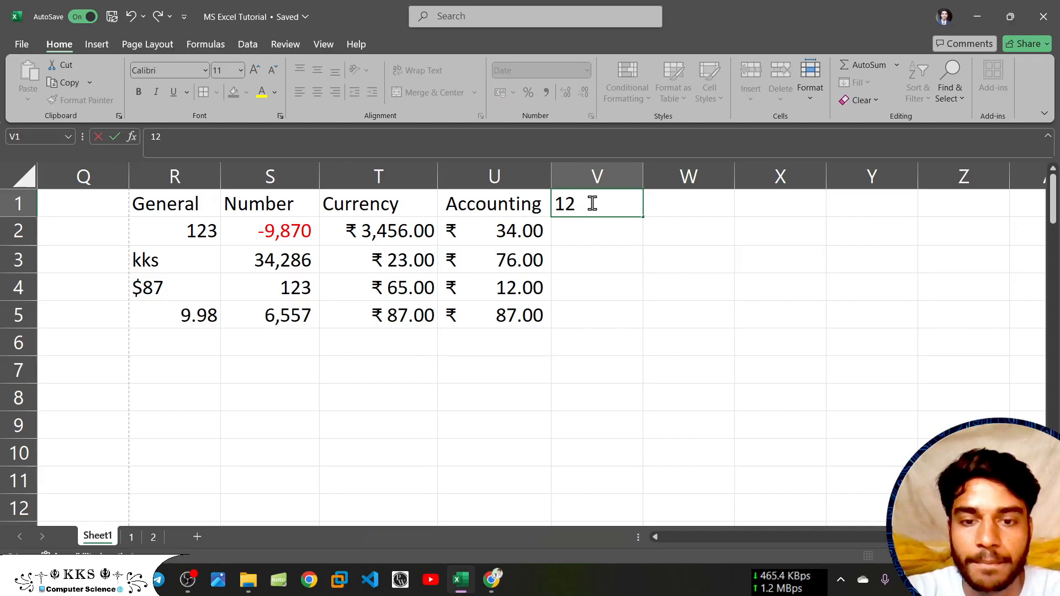
text( 06 9)
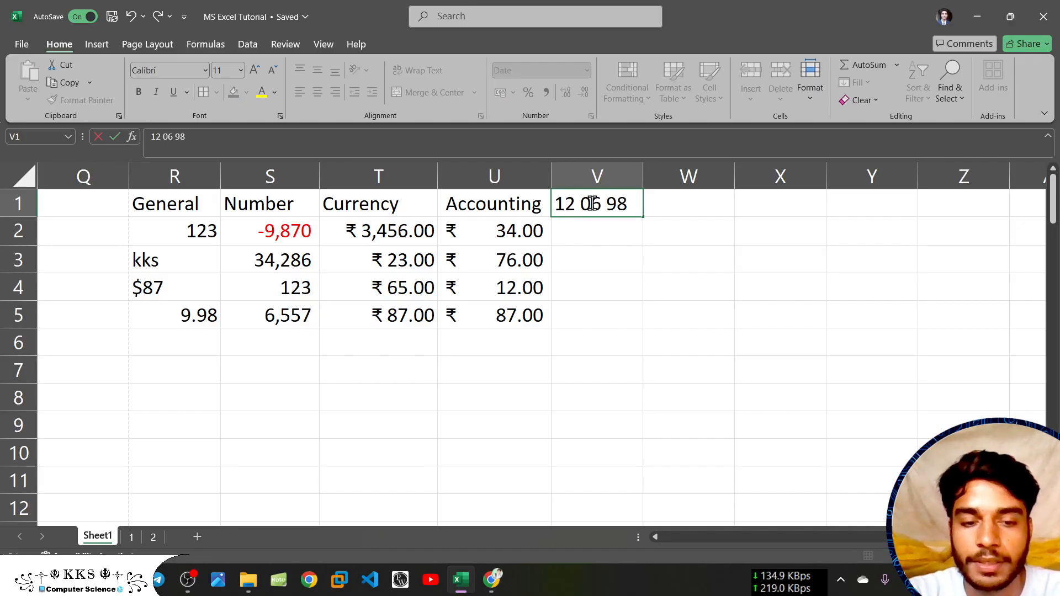
text(8)
key(Return)
Set the date type of cell V1 to the 14-03-2012 style without an asterisk, keeping the English (India) locale.
click(596, 204)
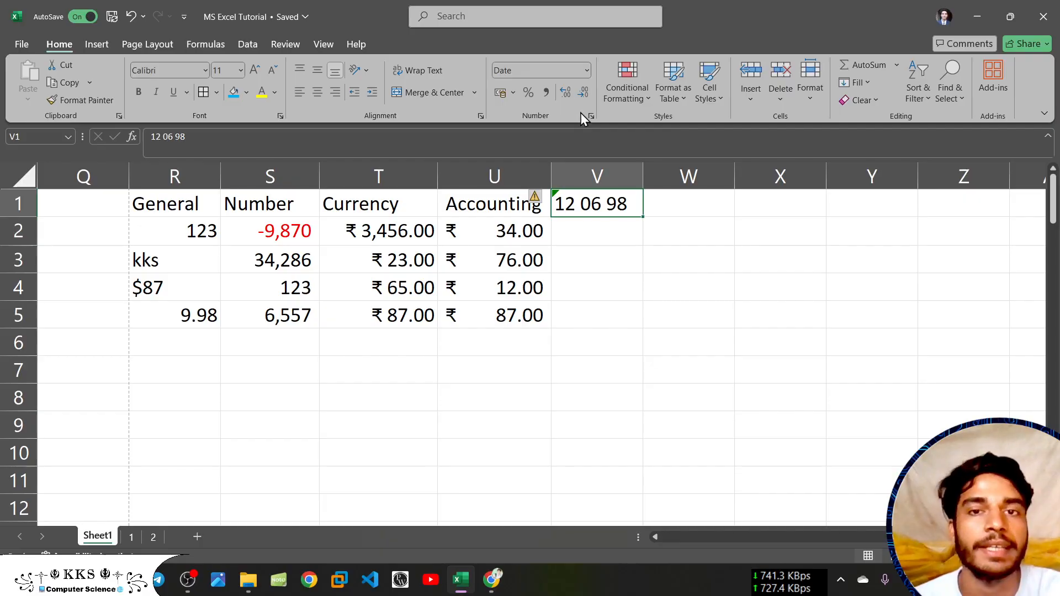
click(586, 73)
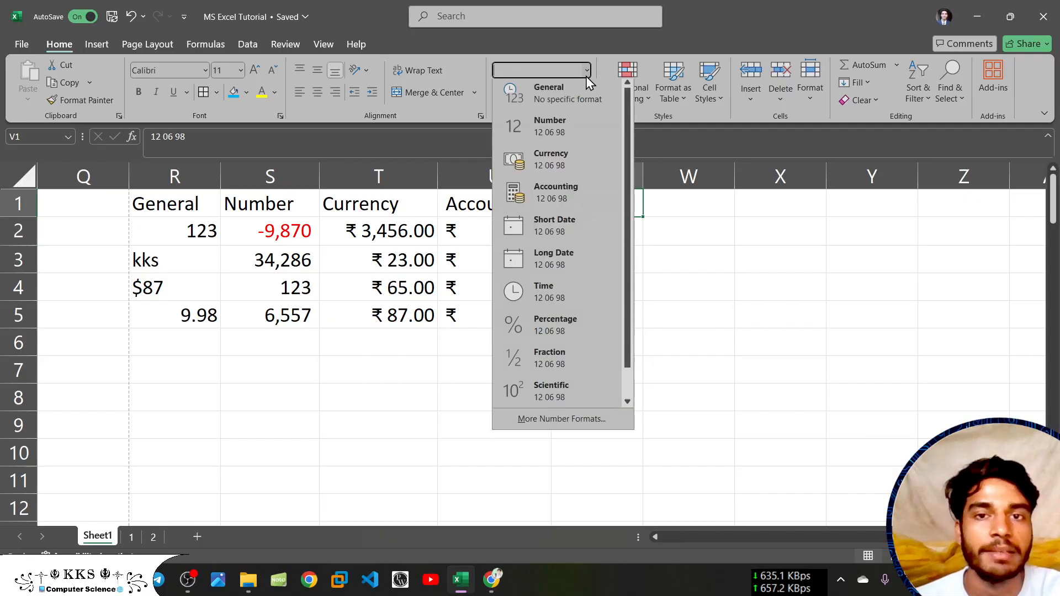
click(554, 423)
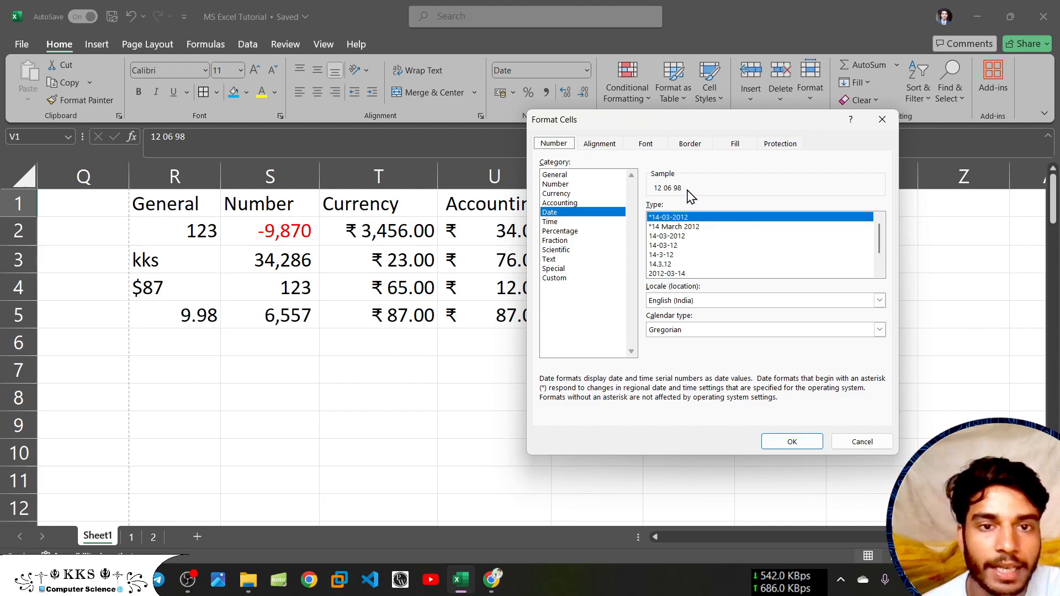
click(679, 227)
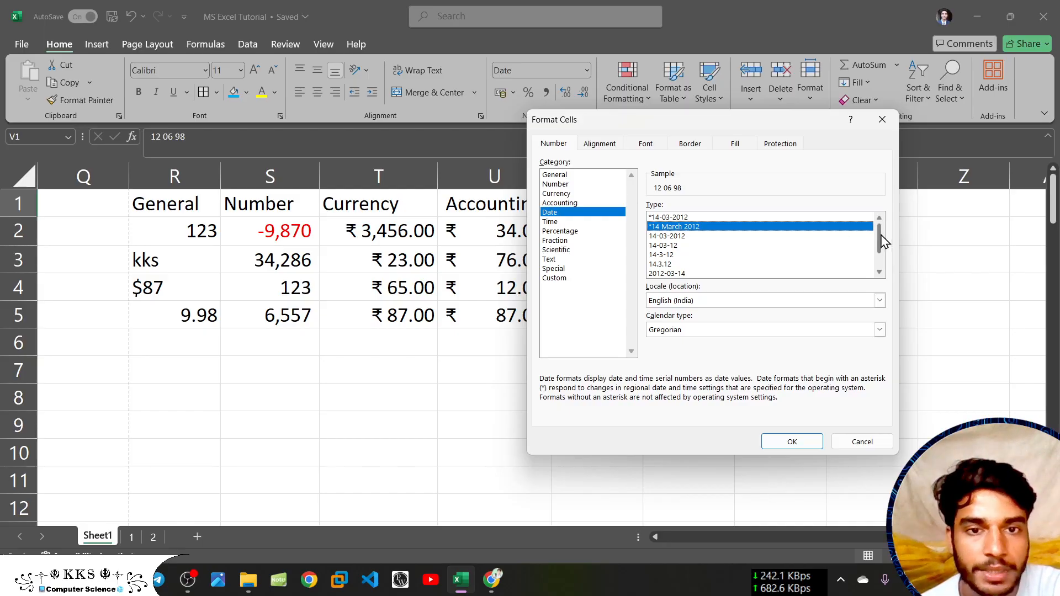
scroll(881, 264, down, 1)
scroll(880, 243, up, 1)
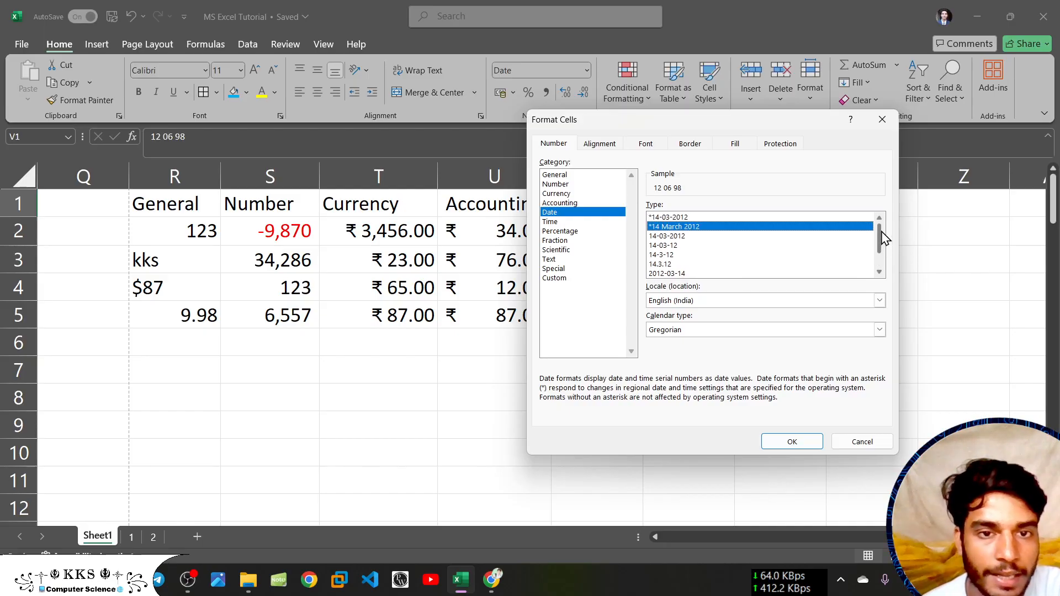
click(684, 236)
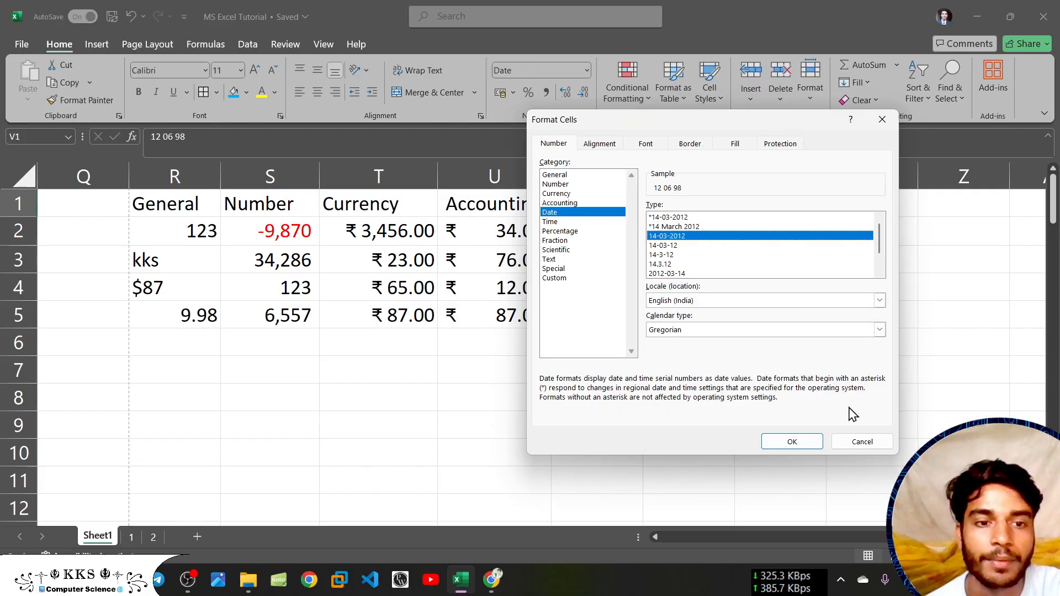
click(787, 443)
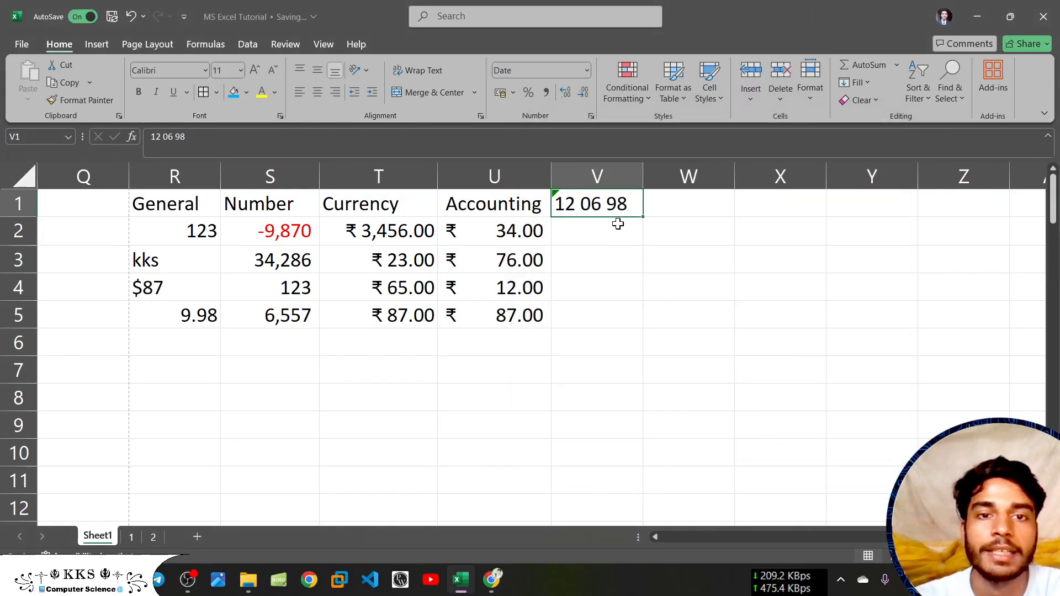
Replace the content of cell V1 with 25102024.
double_click(617, 205)
drag(627, 204, 554, 202)
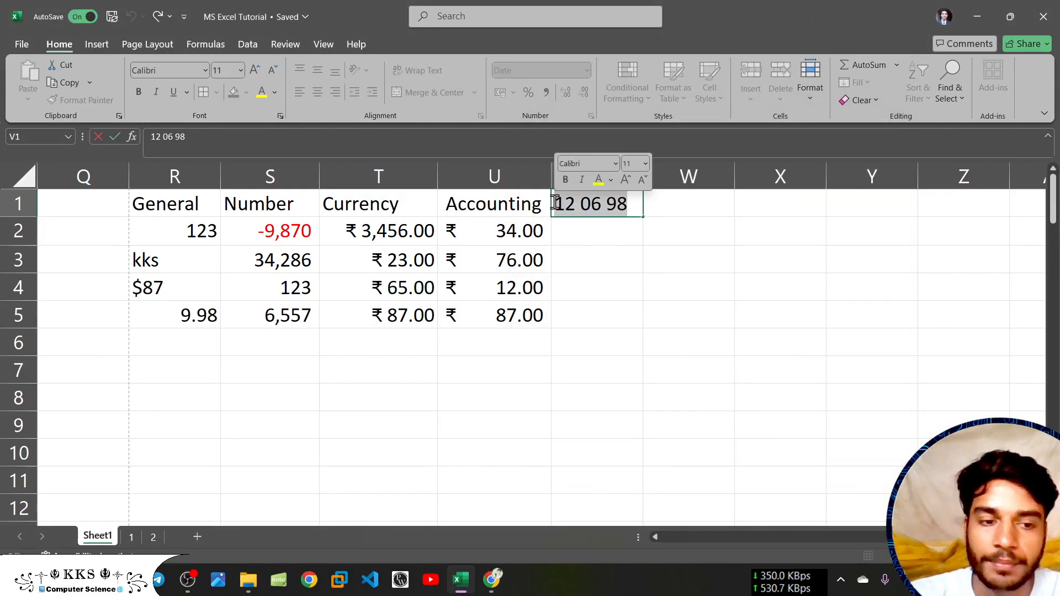
text(2)
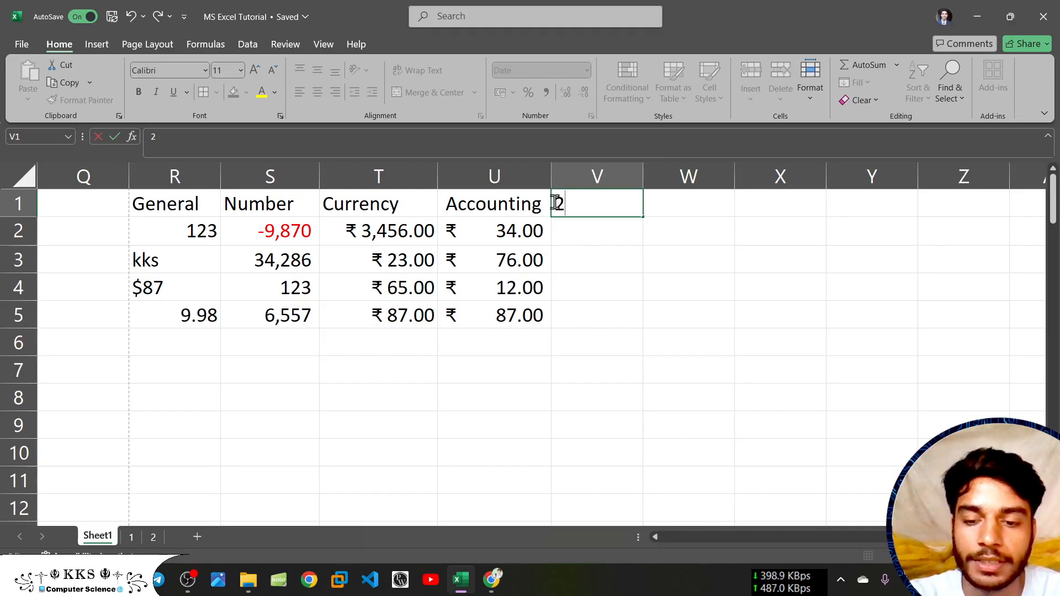
text(5102024)
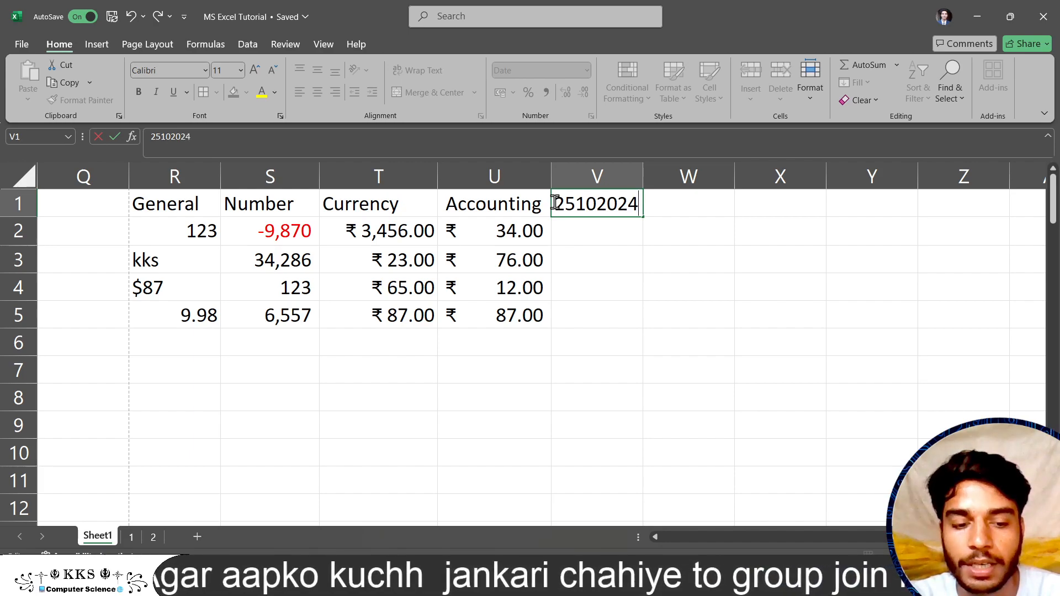
key(Return)
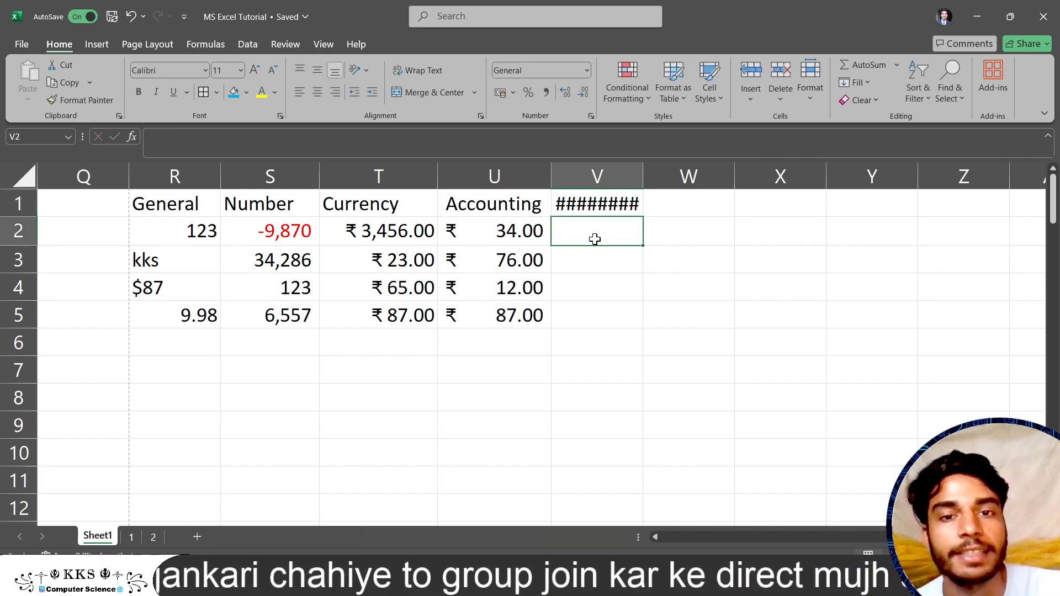
Widen column V to several times its width and check the content of cell V1 in edit mode.
click(598, 263)
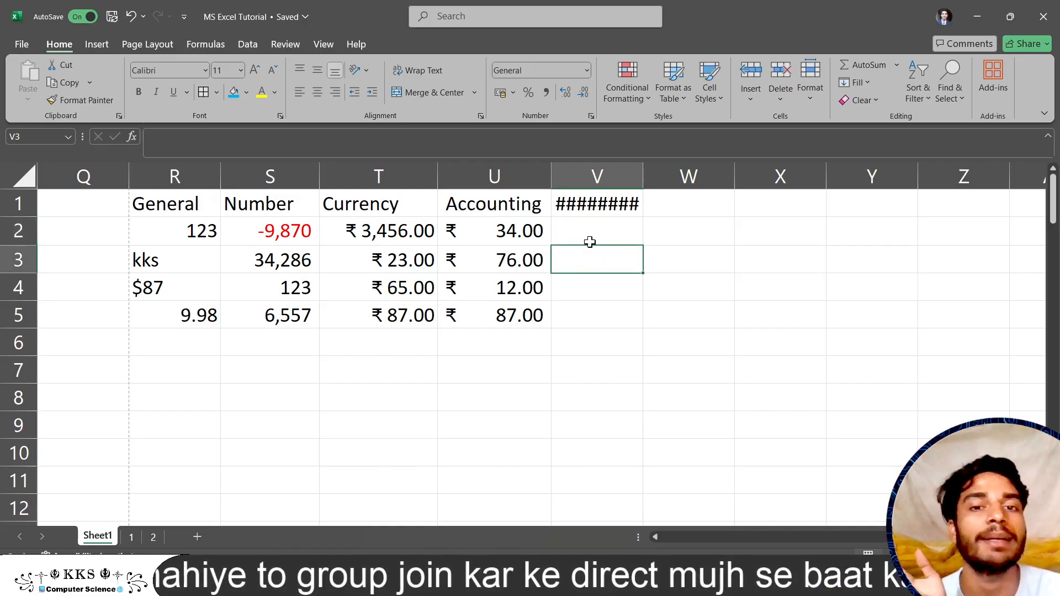
click(589, 240)
click(592, 203)
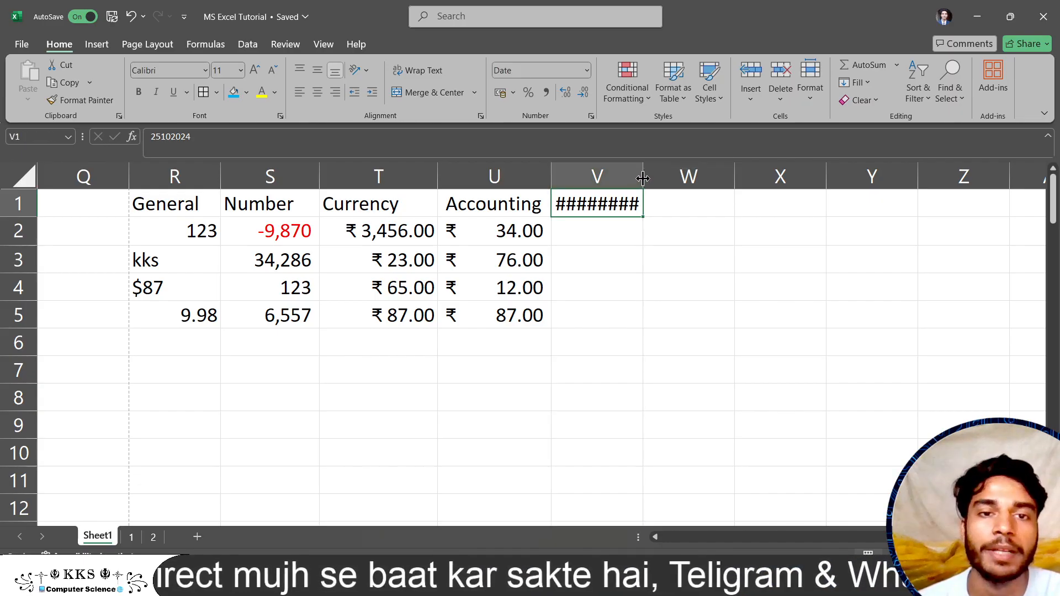
drag(643, 177, 968, 173)
double_click(802, 209)
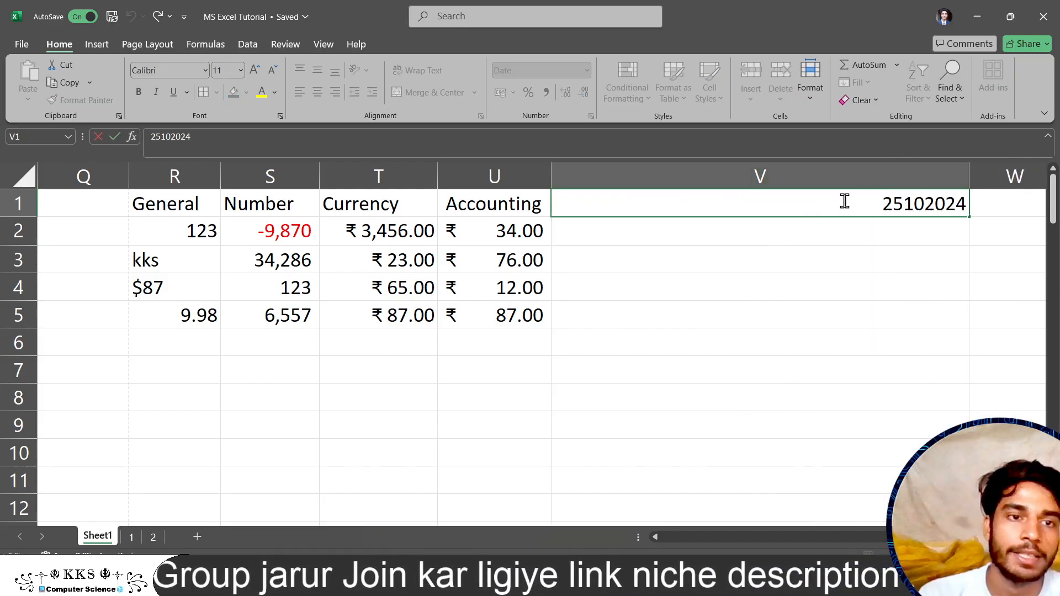
click(700, 307)
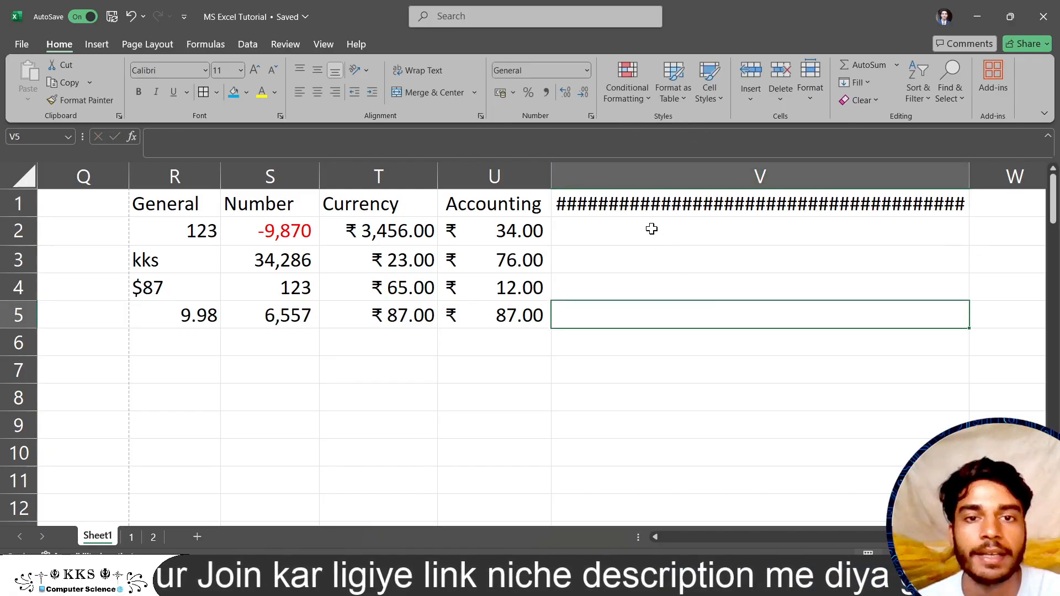
Undo the last width changes of column V and reselect cell V1.
click(622, 212)
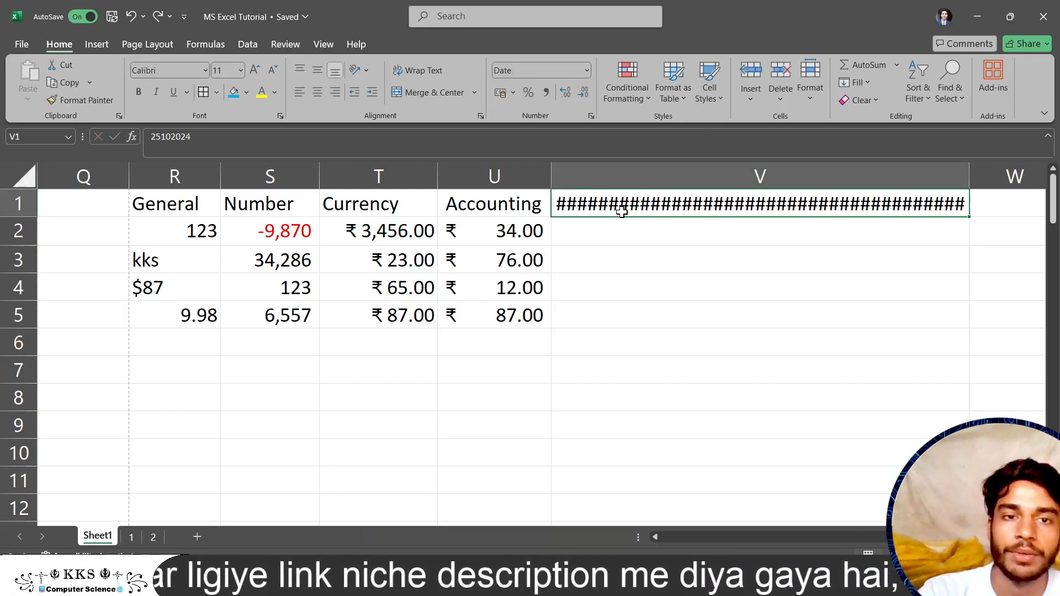
key(ctrl+z)
key(ctrl+z)
key(ctrl+z)
key(ctrl+z)
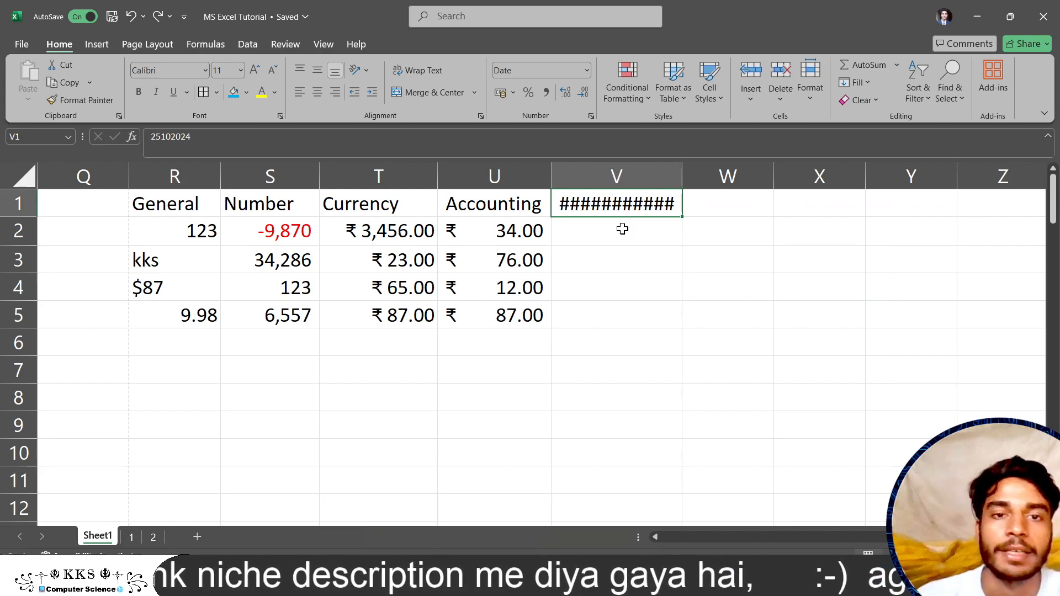
click(623, 228)
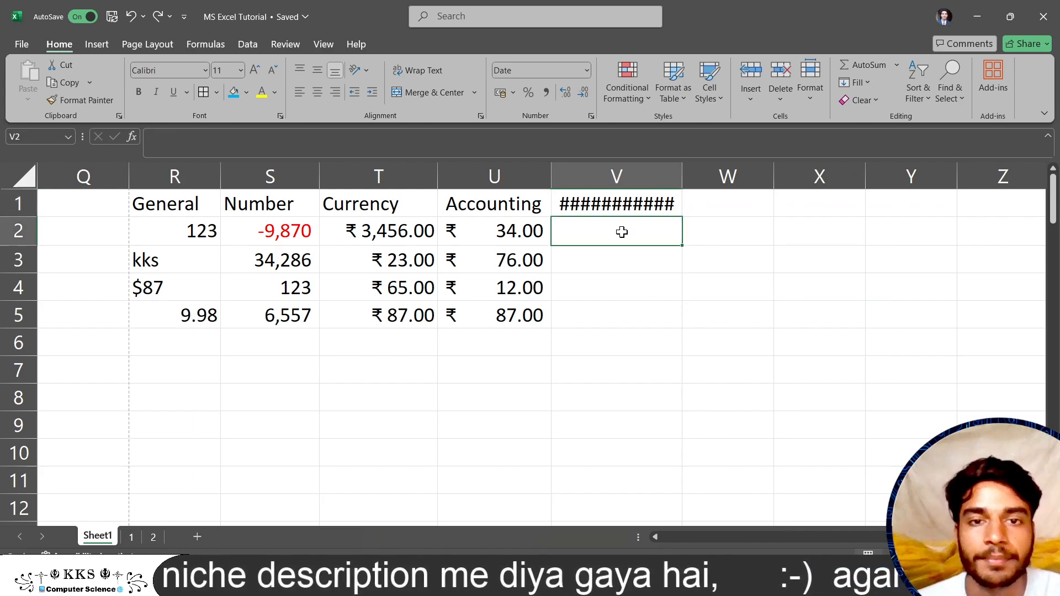
click(601, 205)
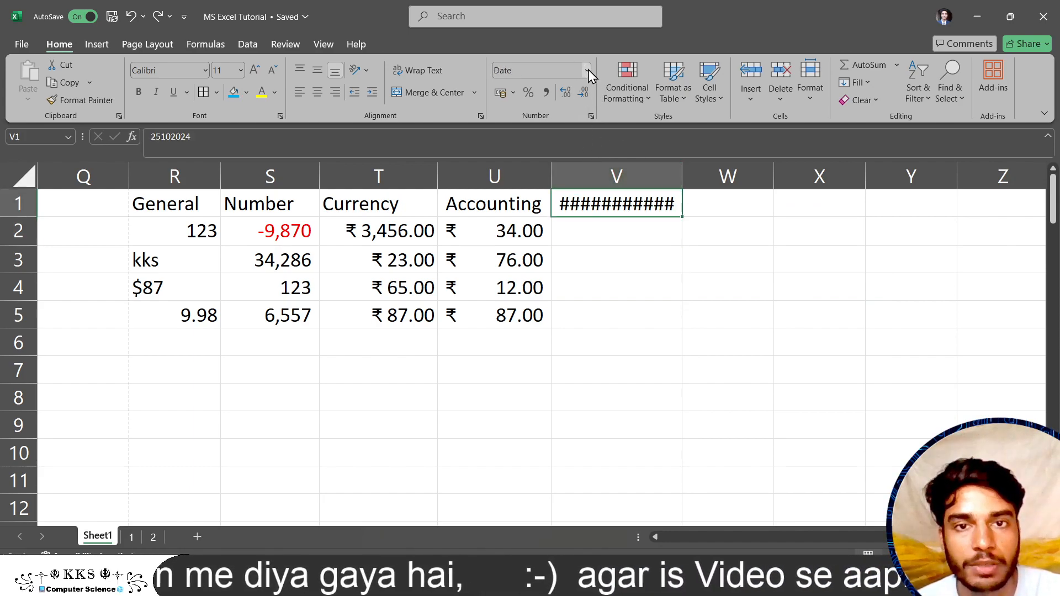
Apply the Short Date format to cell V1 and inspect its date types in the cell format settings without changing them.
click(586, 70)
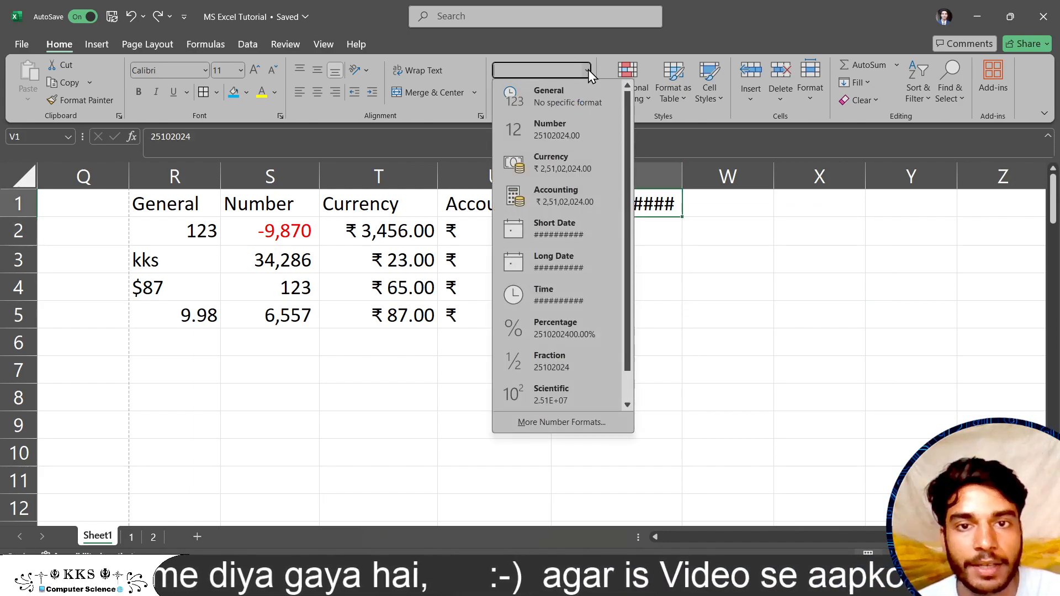
click(584, 230)
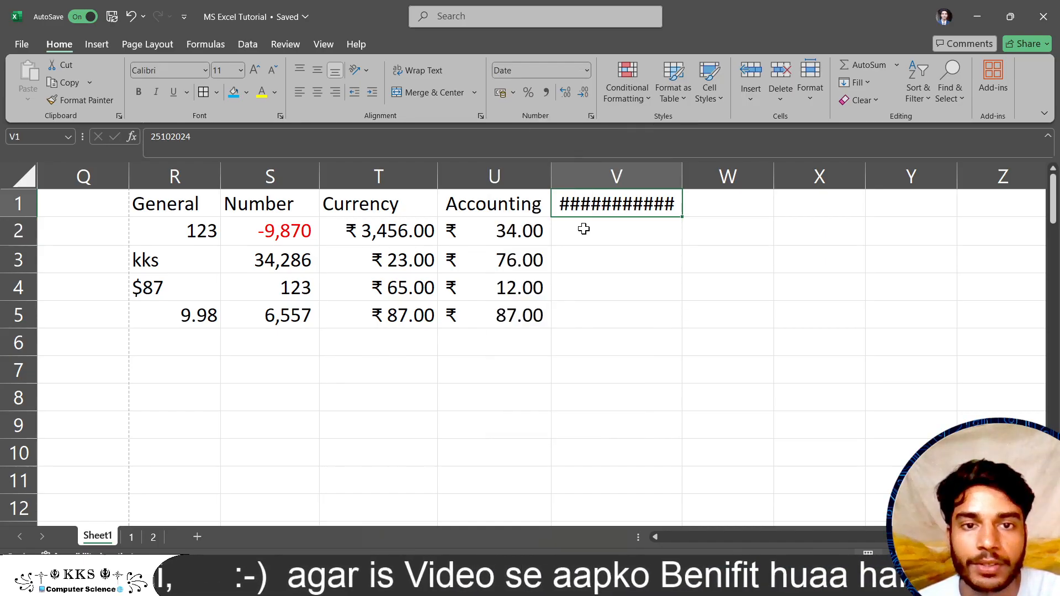
click(585, 73)
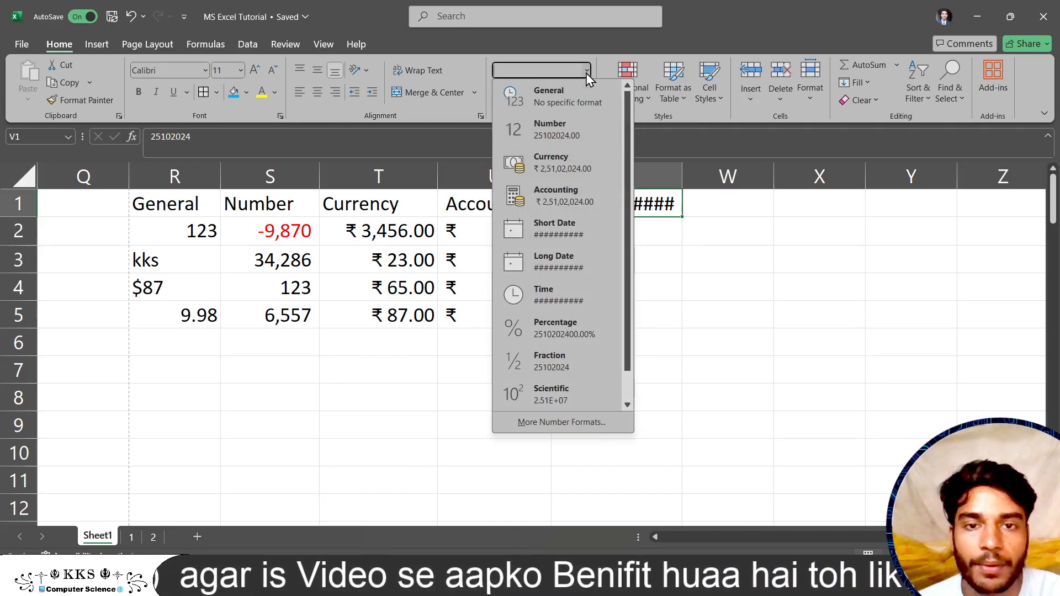
click(541, 424)
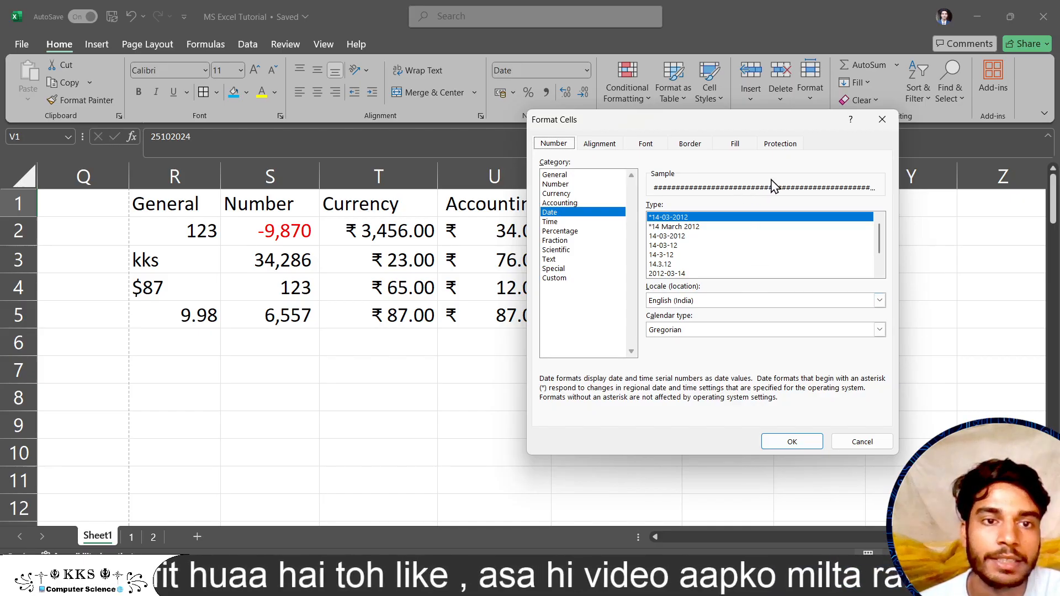
click(855, 440)
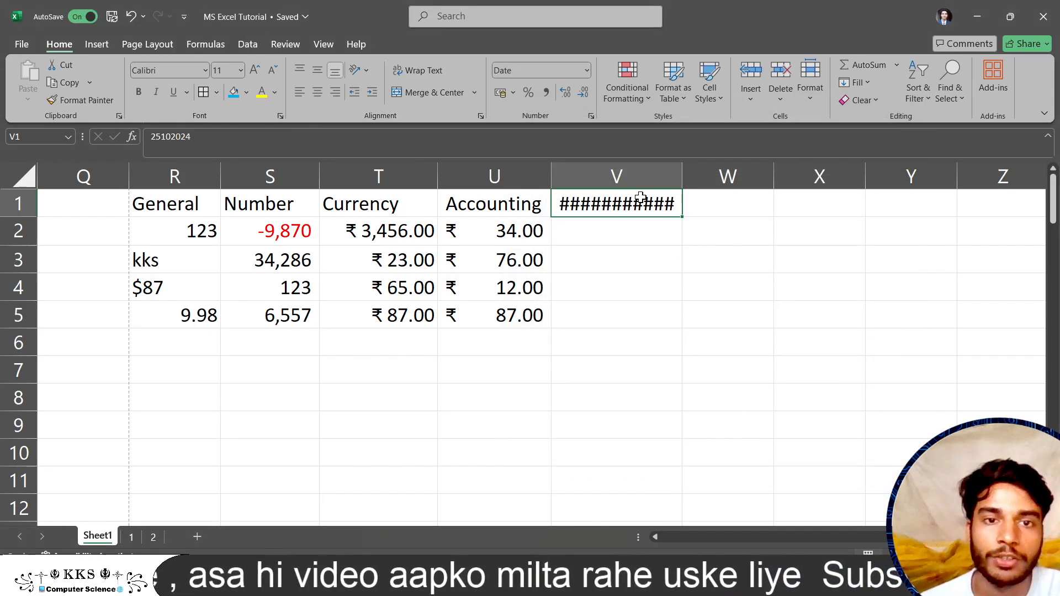
Insert spaces between day, month and year in cell V1 so it reads 25 10 2024.
double_click(640, 198)
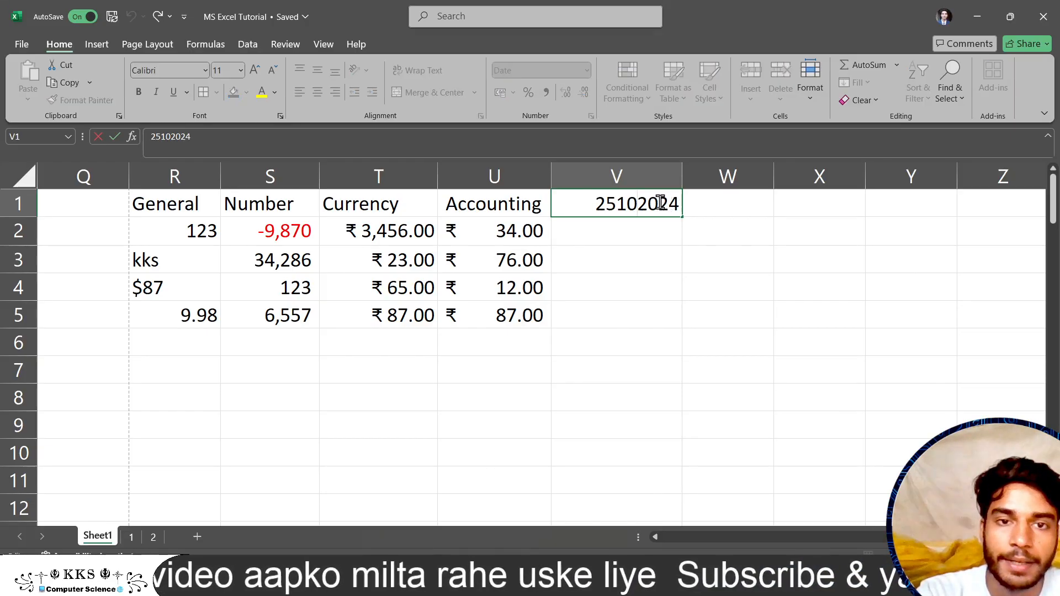
click(618, 202)
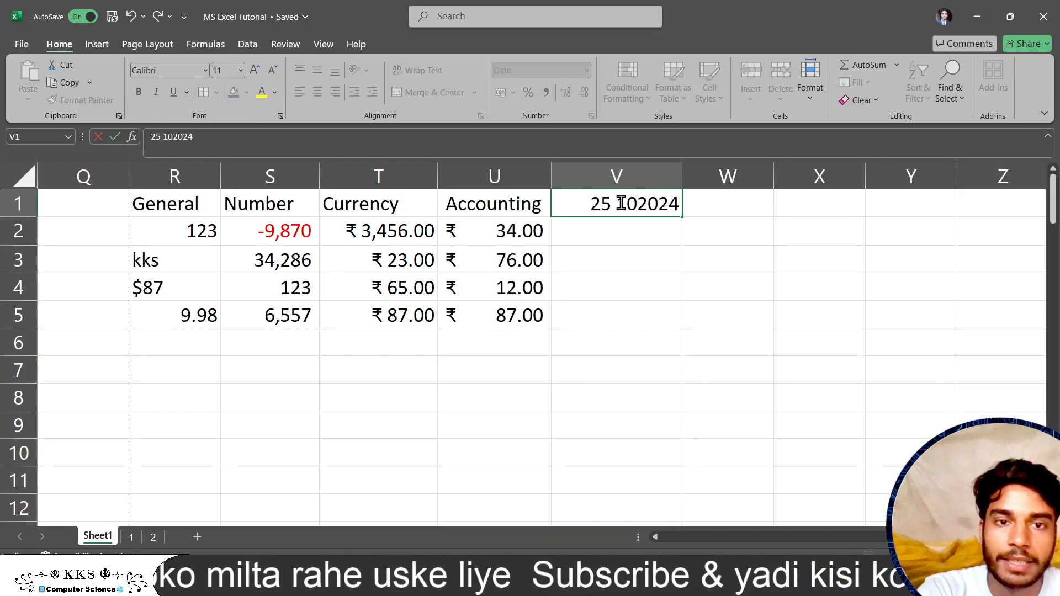
click(638, 204)
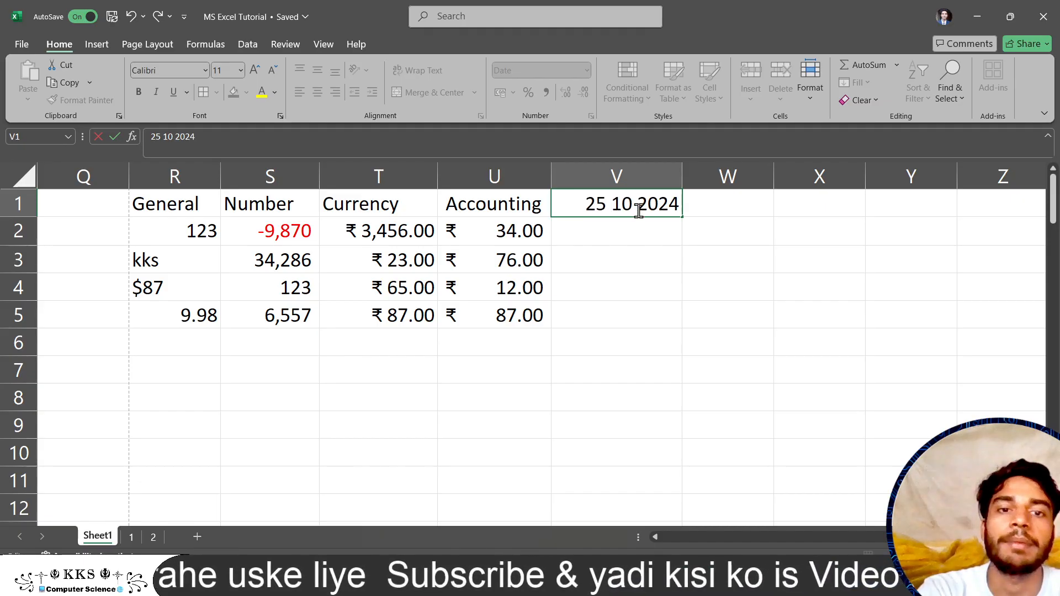
click(628, 241)
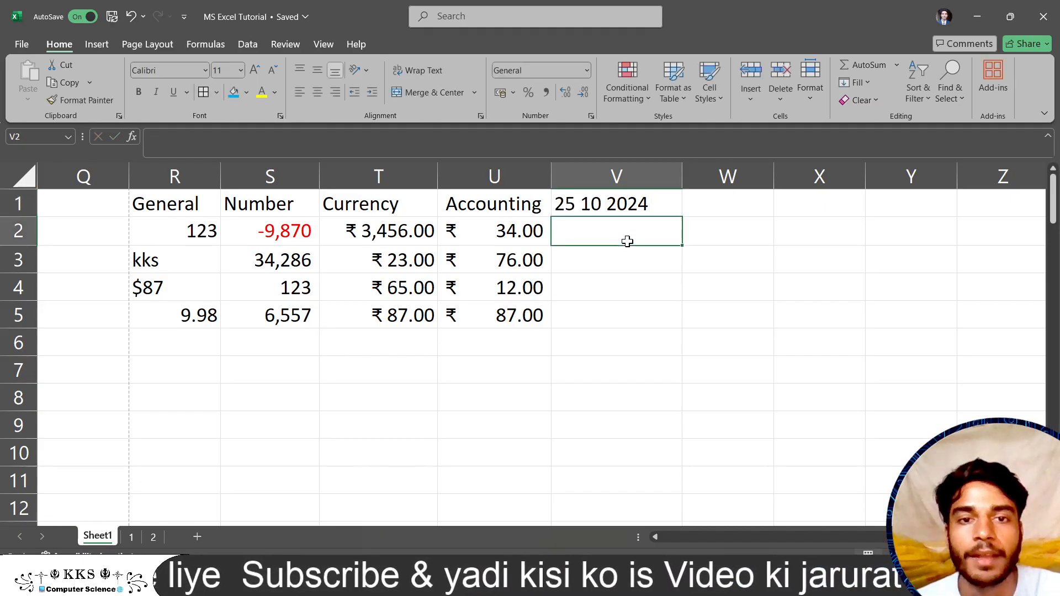
Set the date type of cell V1 to the 14-03-2012 style without an asterisk.
click(607, 203)
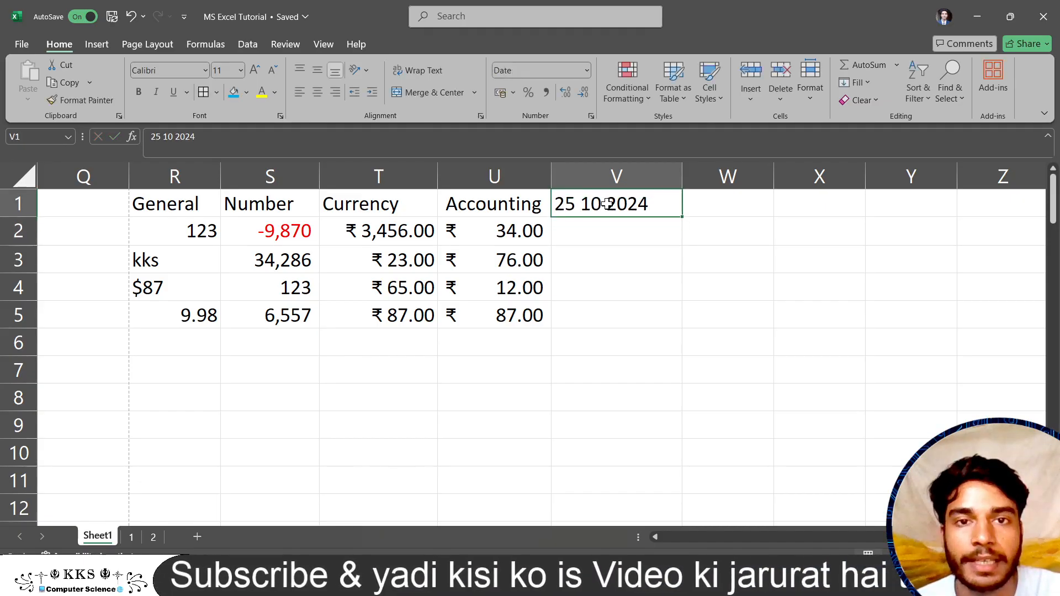
click(587, 74)
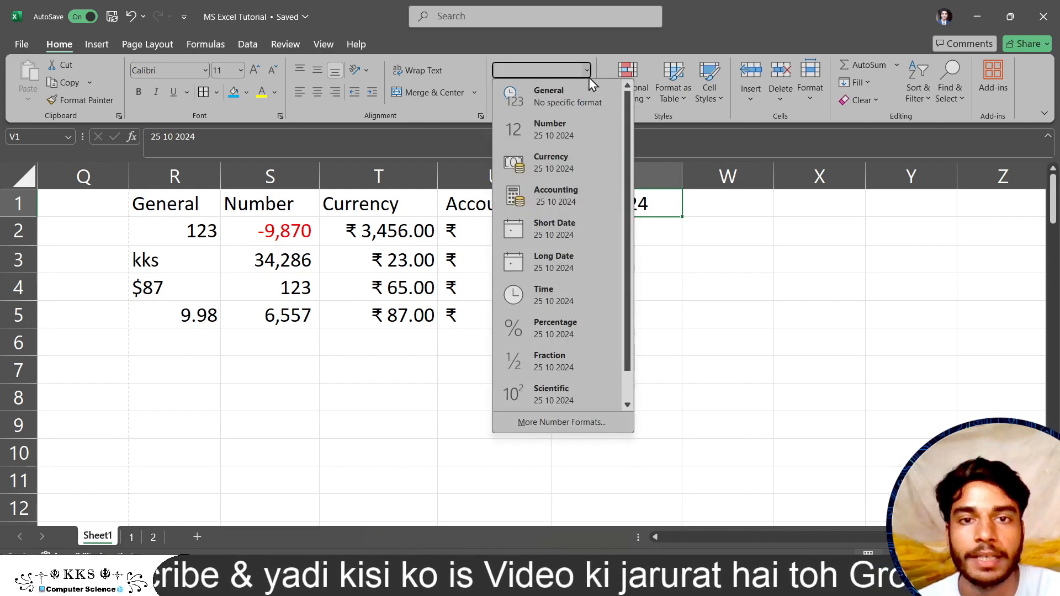
click(561, 422)
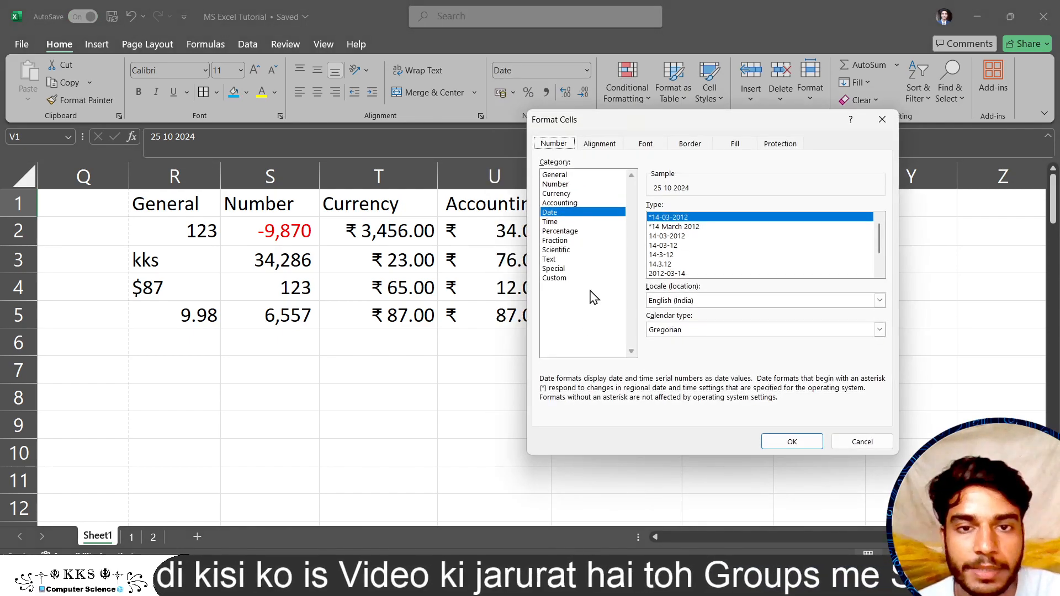
click(701, 237)
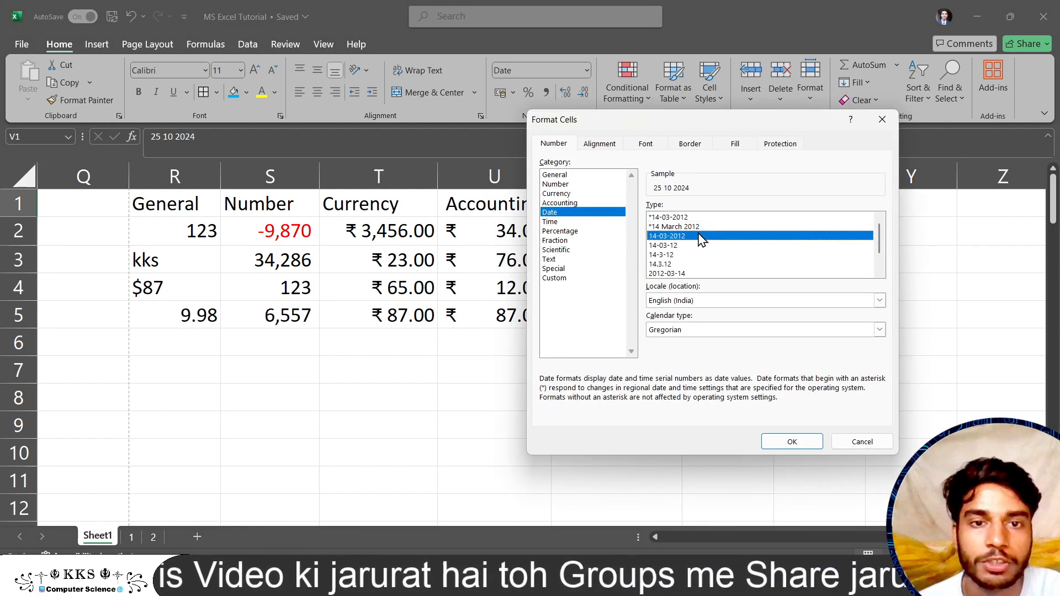
click(792, 442)
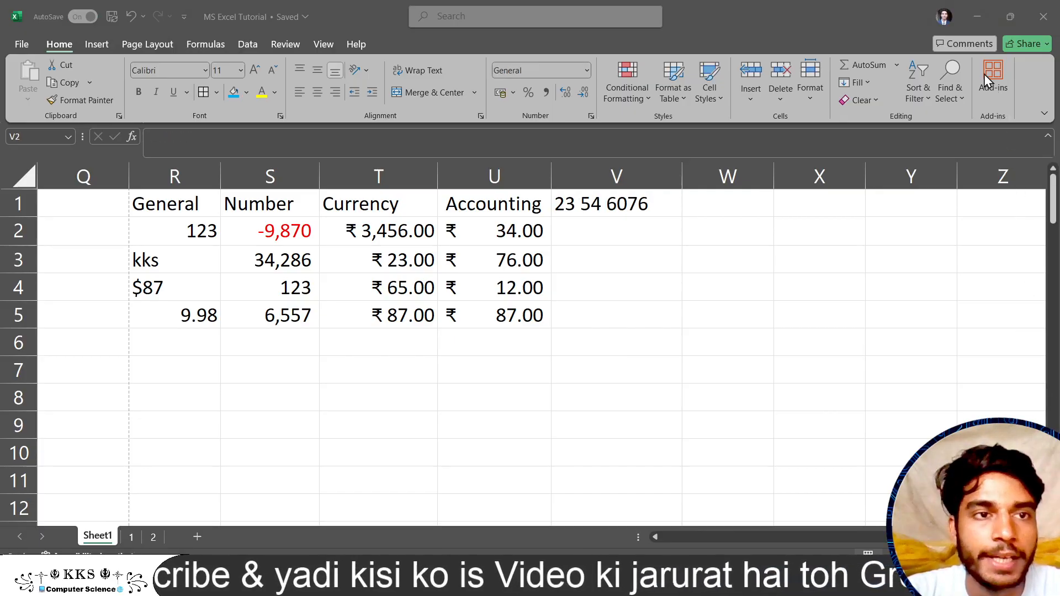
Replace the content of cell V1 with the heading Date and apply the Short Date format to the cell.
click(965, 28)
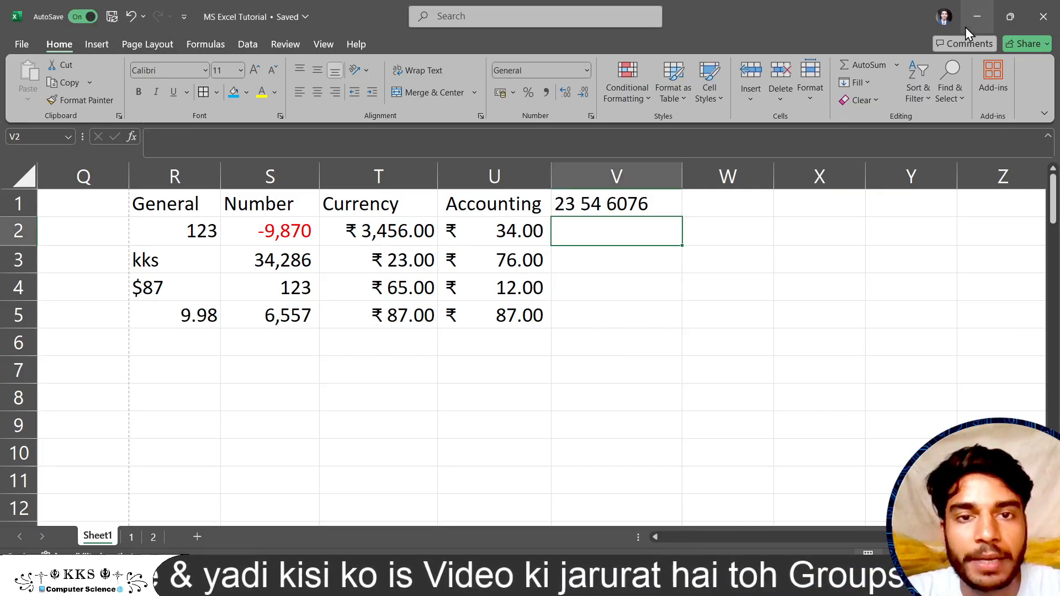
click(596, 207)
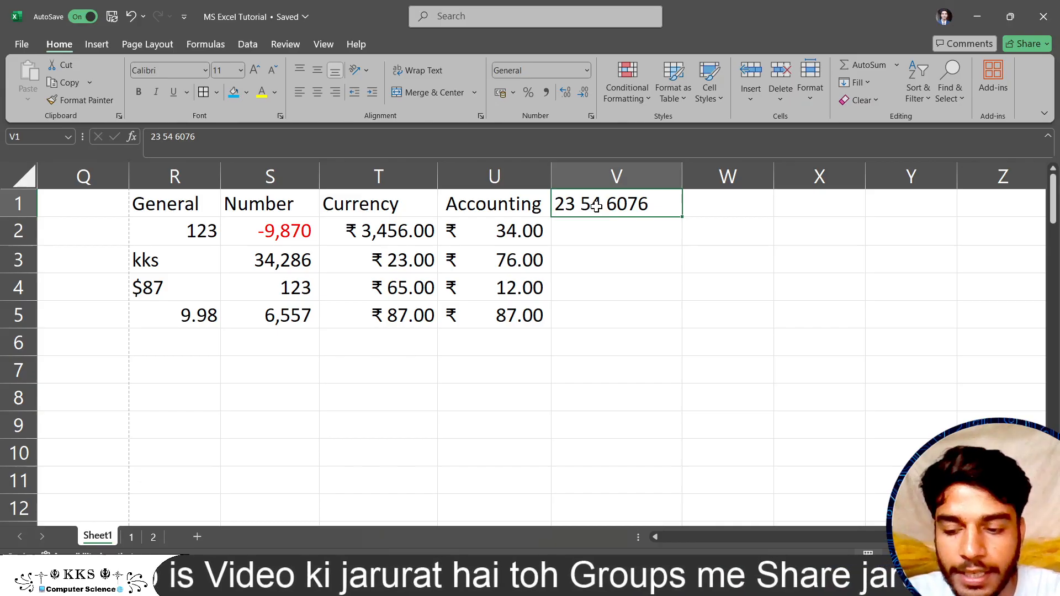
text(Date)
key(Return)
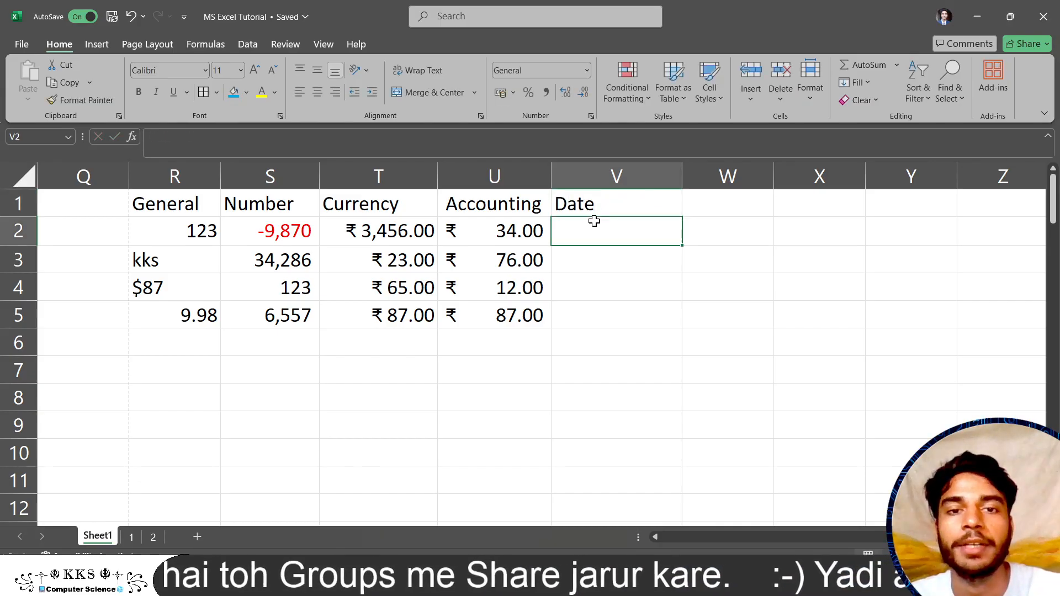
click(581, 197)
click(587, 73)
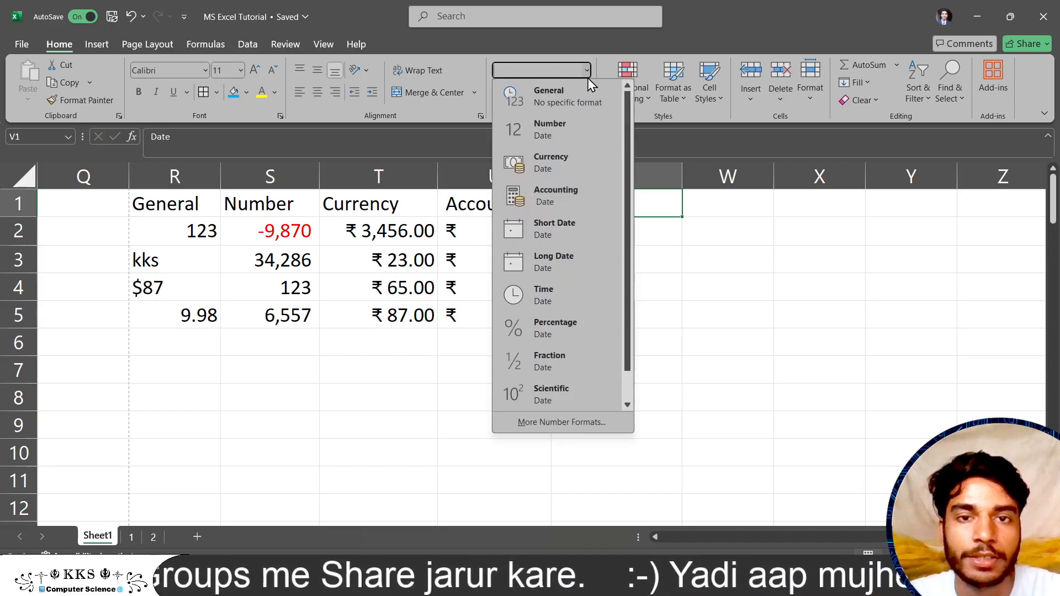
click(569, 228)
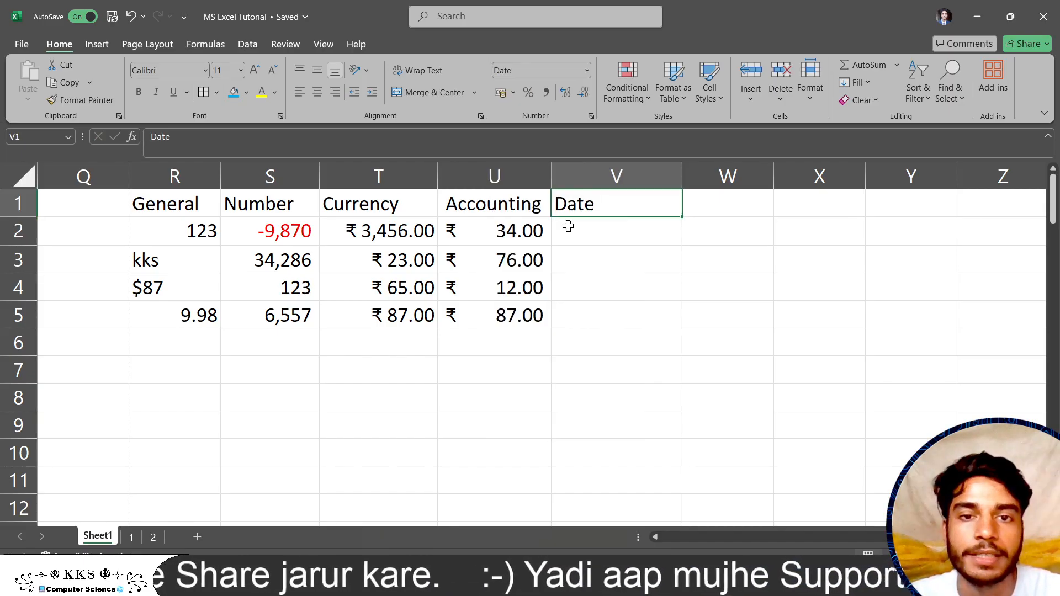
Enter the date 25-10-2024 in cell V2 below the Date heading.
drag(605, 205, 612, 341)
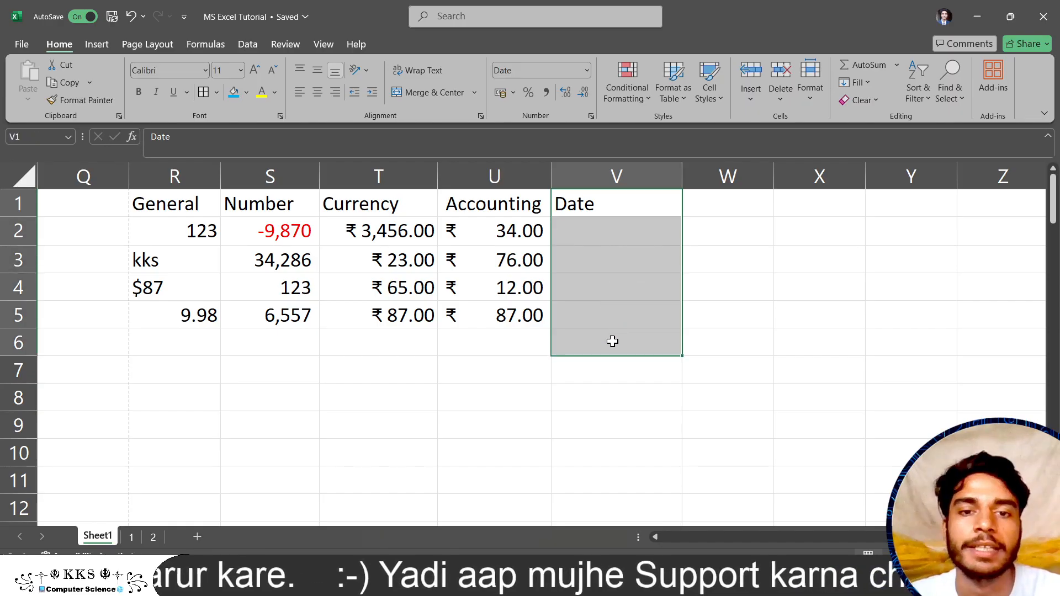
click(637, 227)
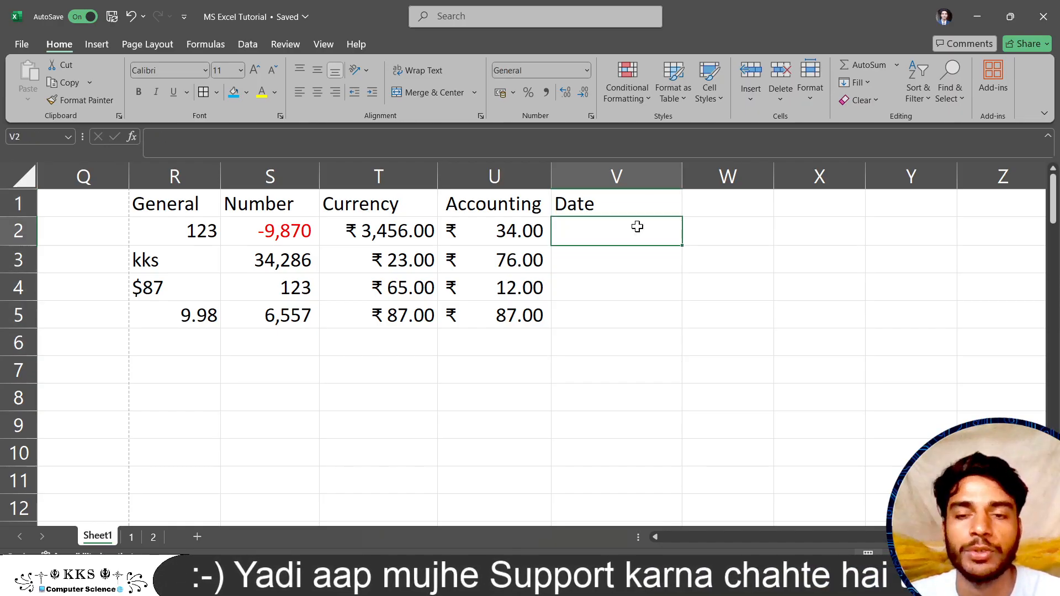
text(25)
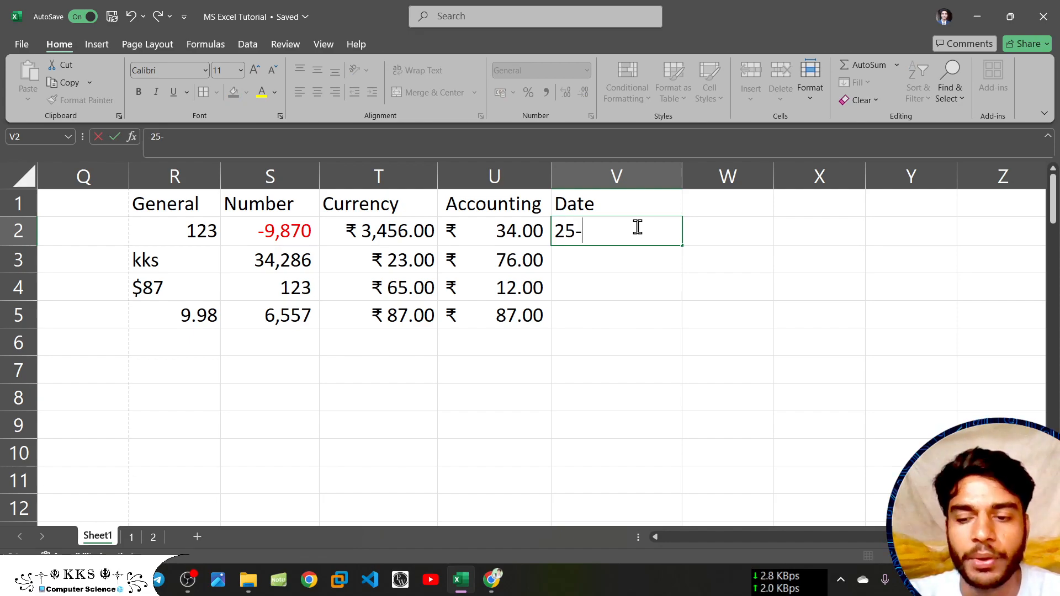
text(-10-2024)
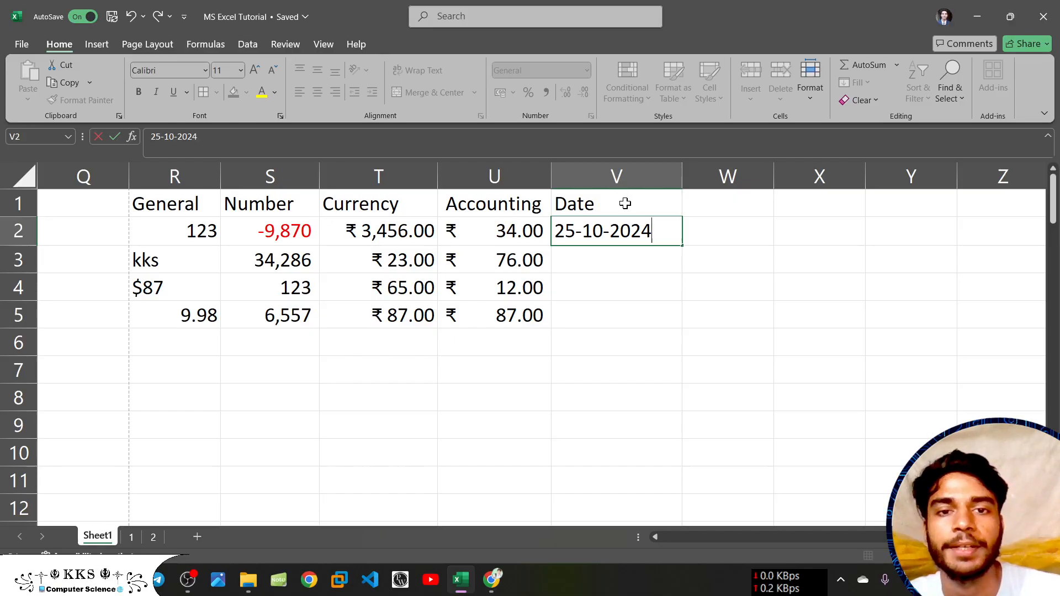
click(624, 204)
Format cells V1 to V5 as Date with the first 14 March 2012 type that has no asterisk.
drag(624, 208, 637, 316)
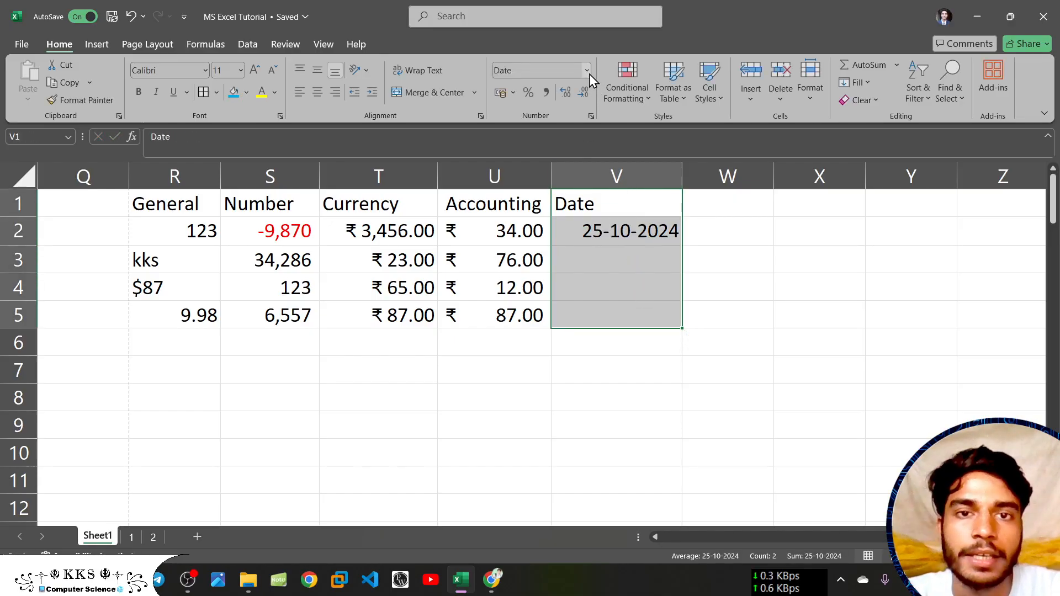
click(589, 74)
click(552, 426)
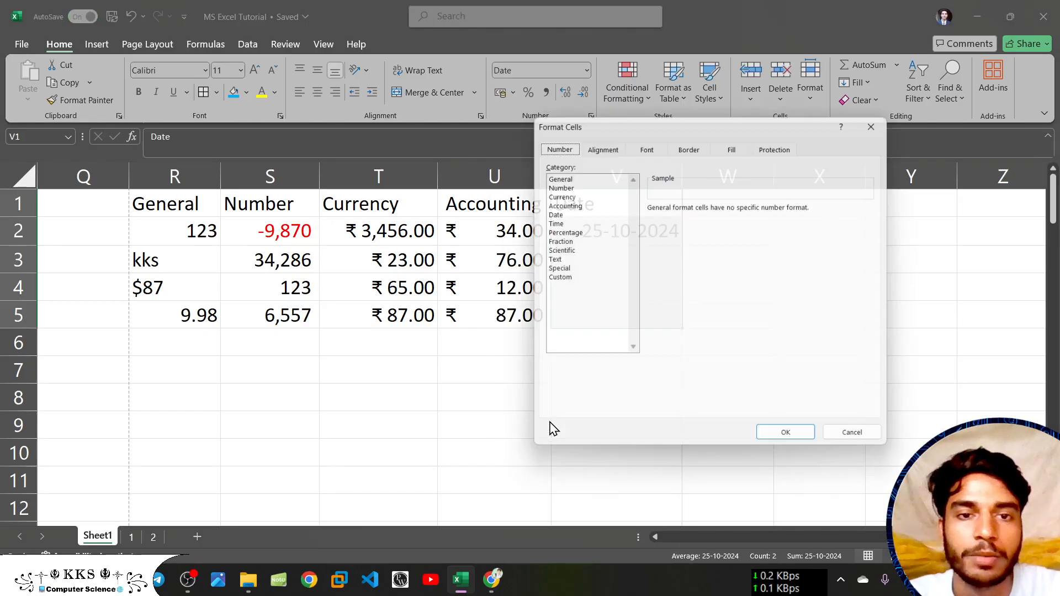
click(573, 213)
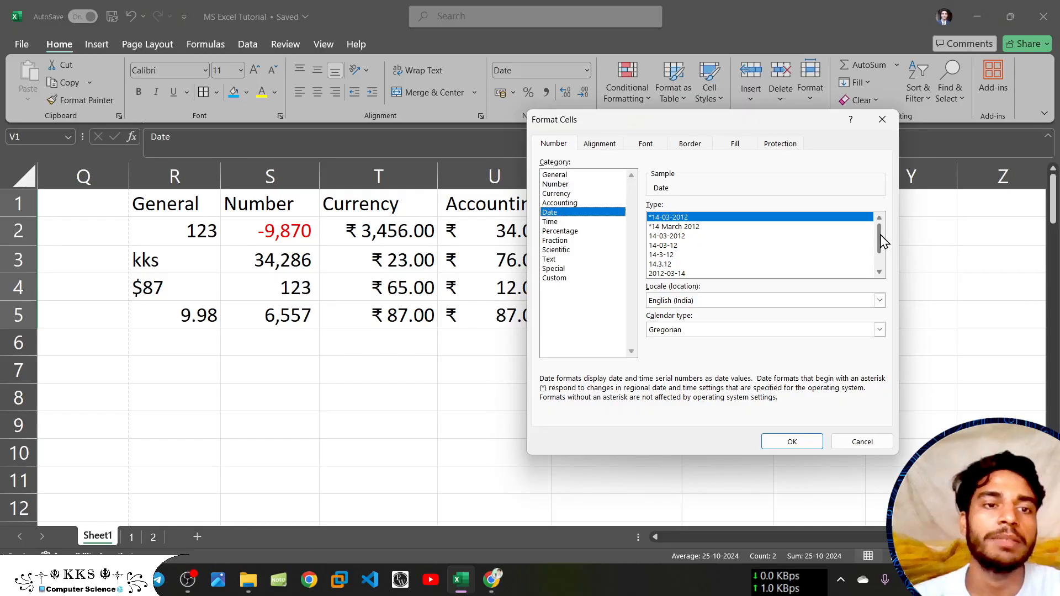
drag(882, 238, 883, 252)
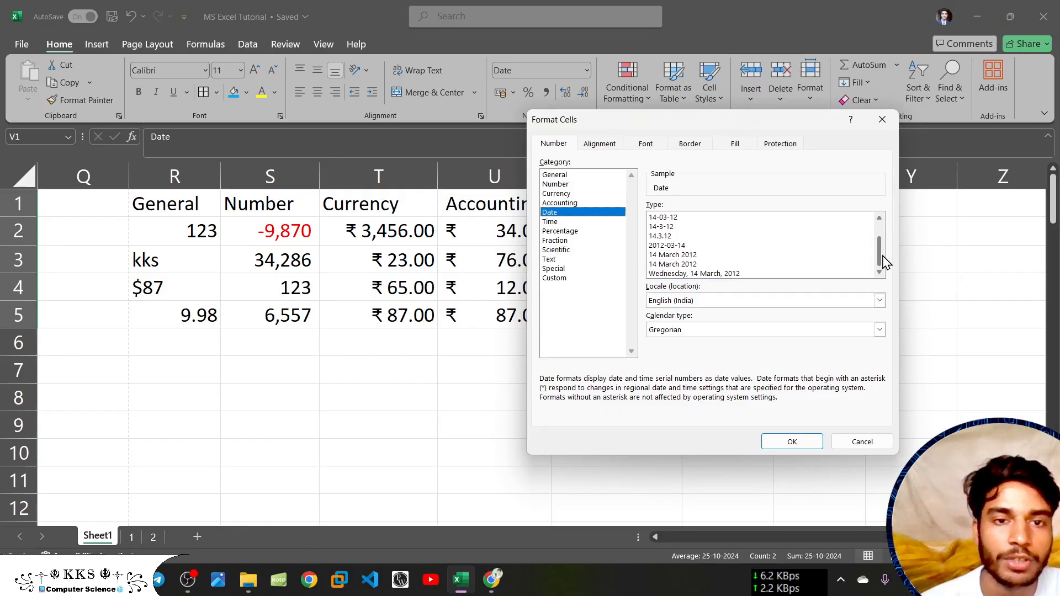
click(670, 255)
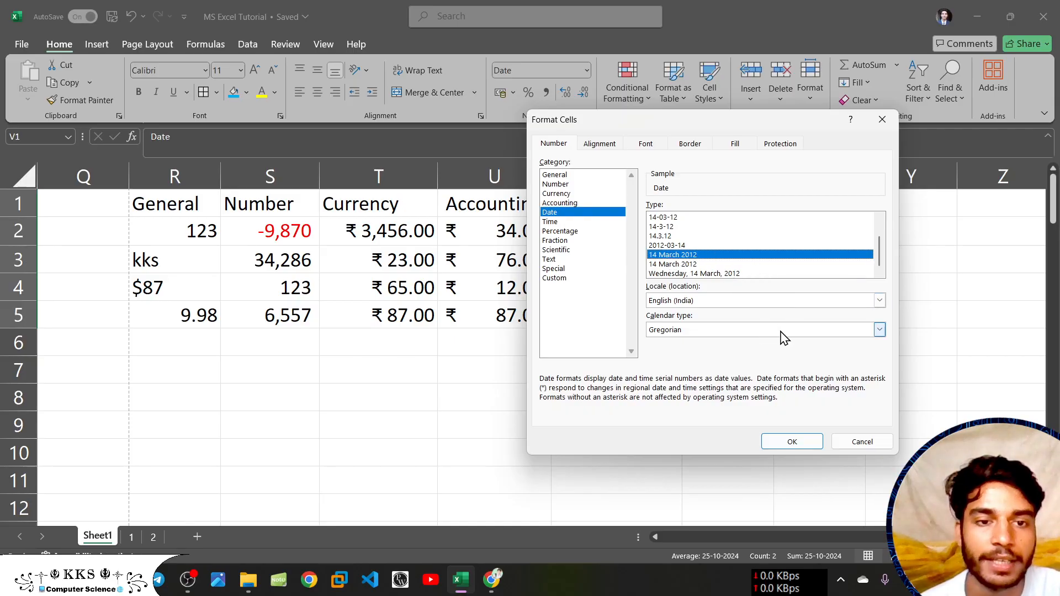
click(794, 443)
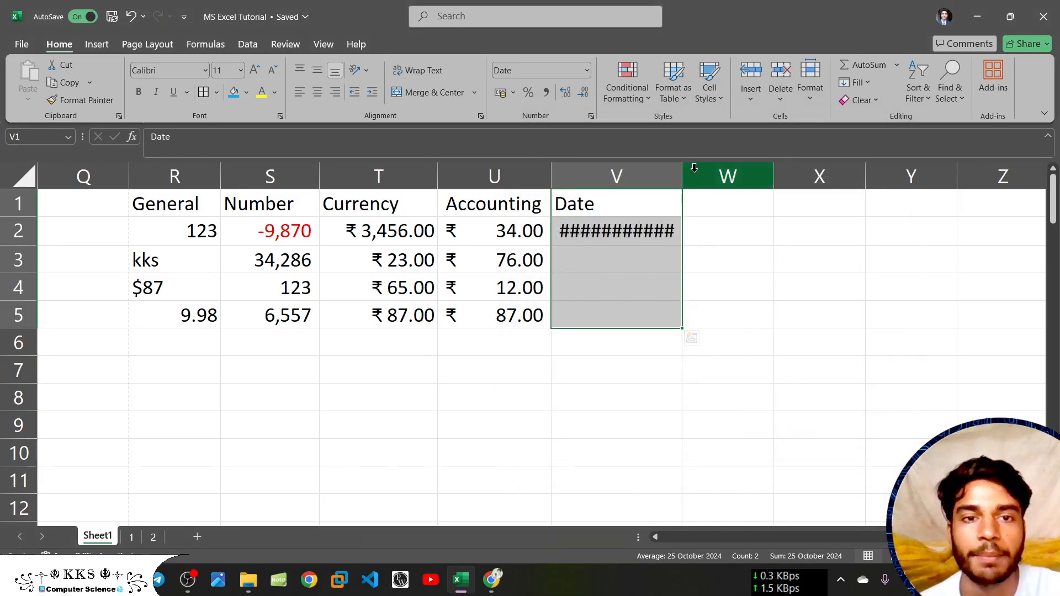
Widen column V just enough to fit the long date and select cell V2.
drag(682, 177, 721, 176)
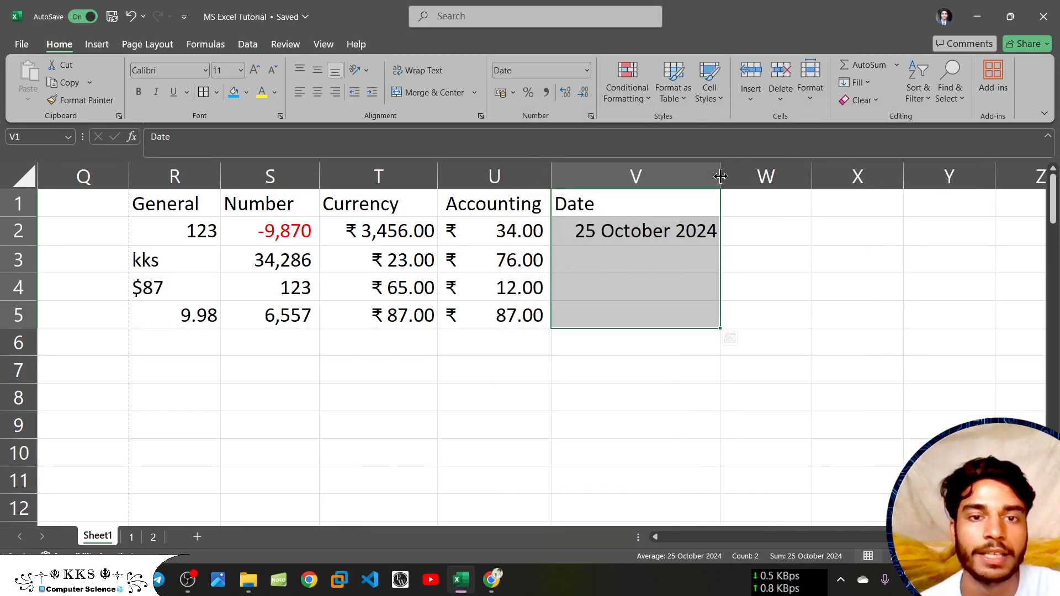
click(647, 262)
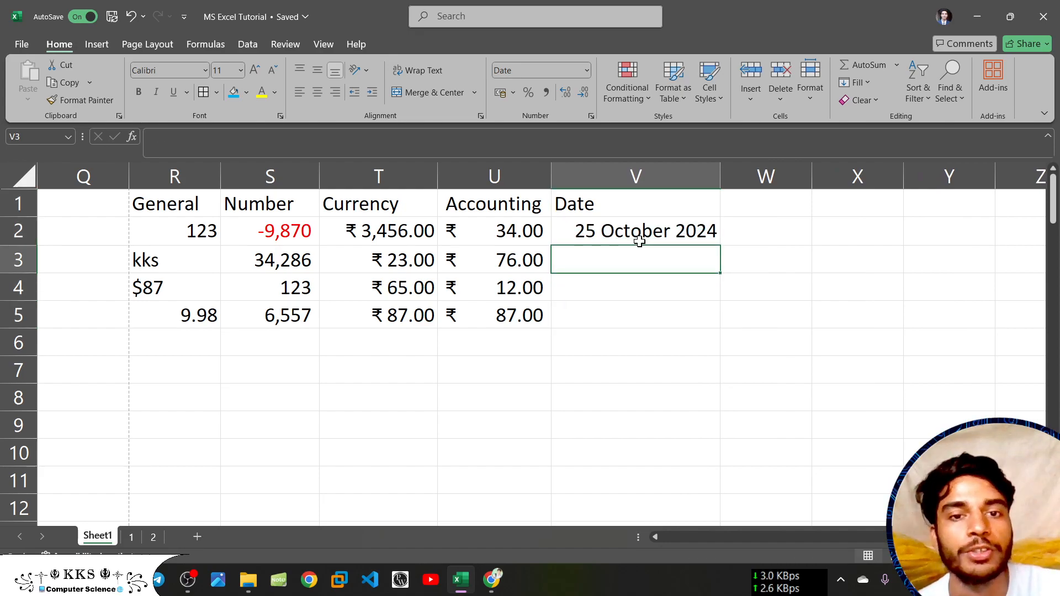
click(638, 241)
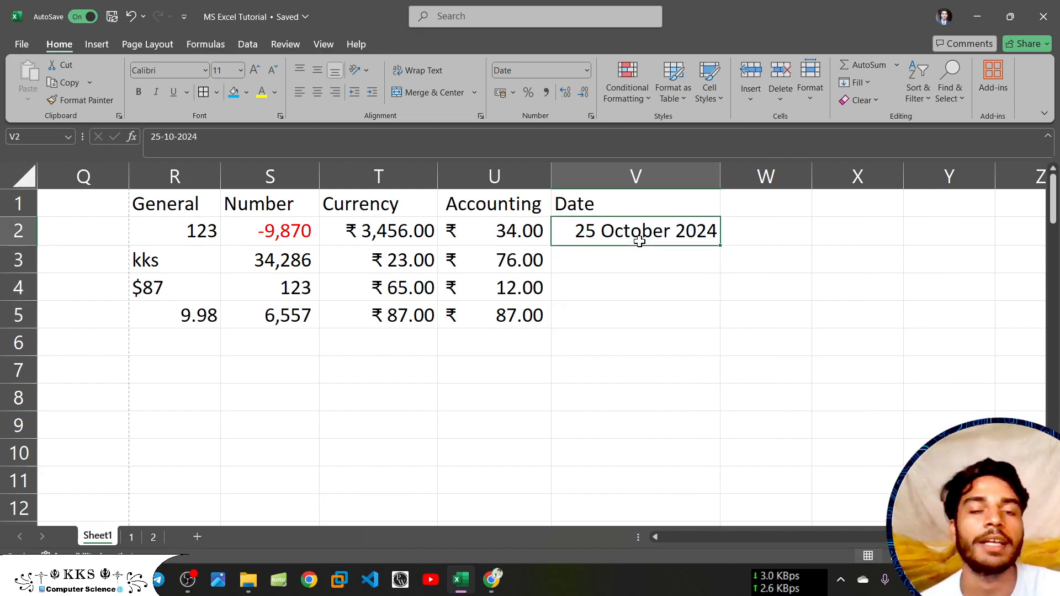
Compare the contents of cells V2 and V1, opening the Date heading in V1 in edit mode.
double_click(593, 206)
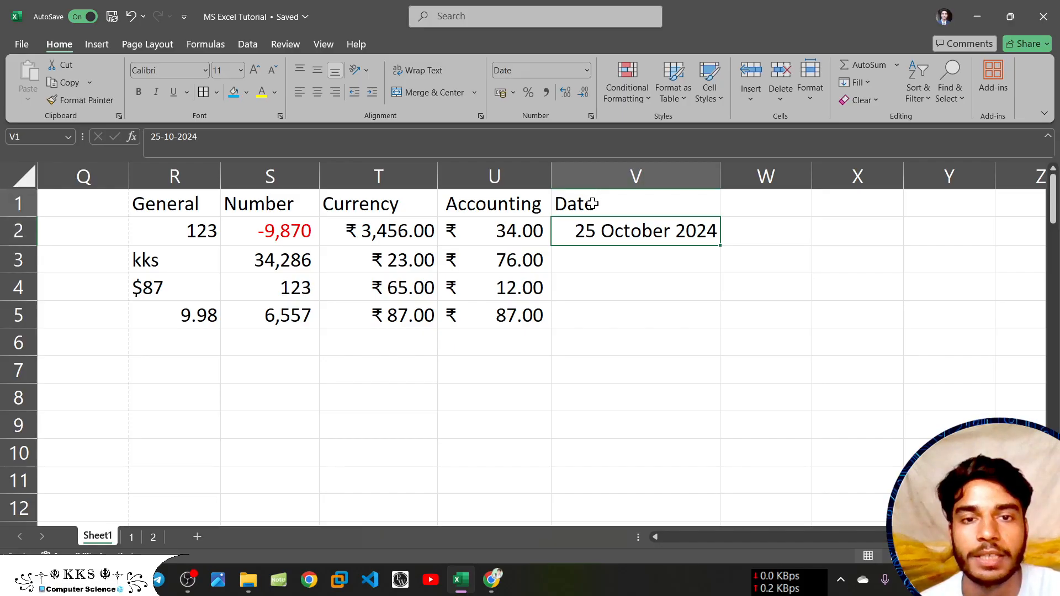
click(650, 245)
click(620, 201)
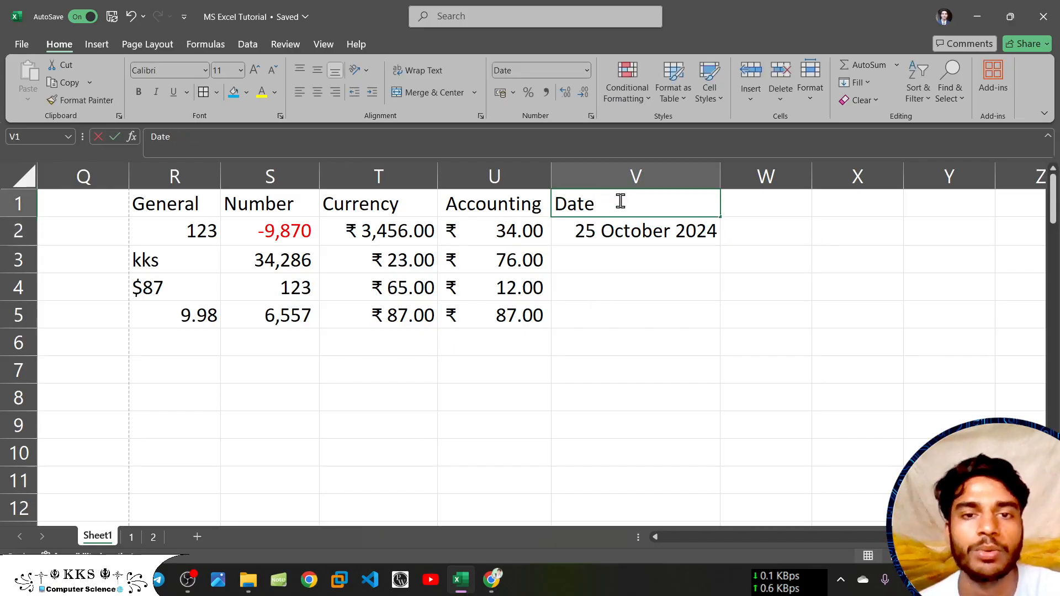
key(F2)
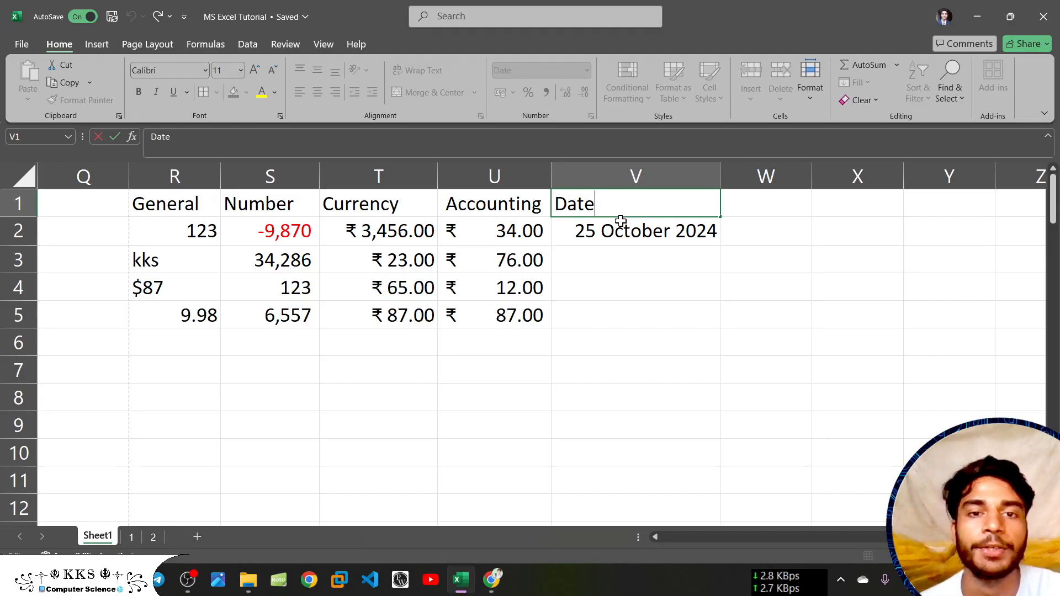
click(621, 226)
click(608, 207)
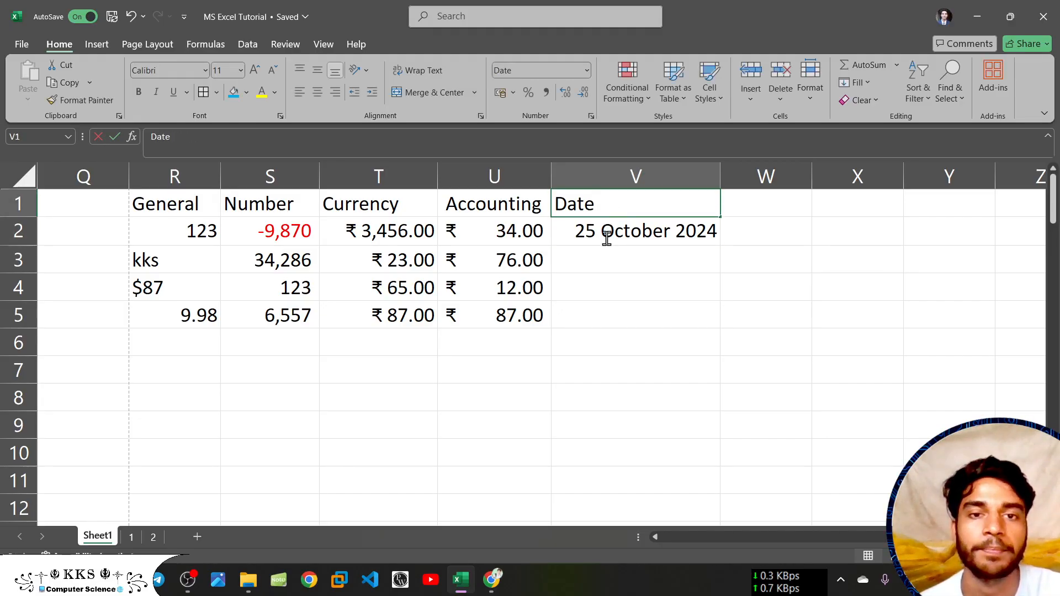
key(F2)
click(602, 298)
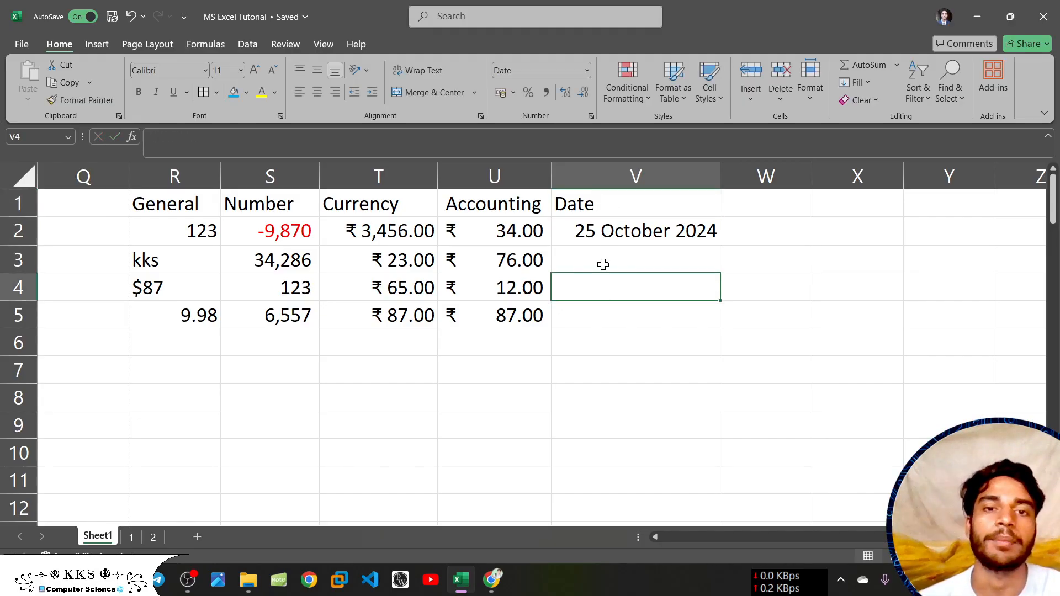
Format cells V1 to V5 with the Date type Wednesday, 14 March, 2012 and widen column V to fit the full date.
click(607, 206)
drag(607, 217, 615, 307)
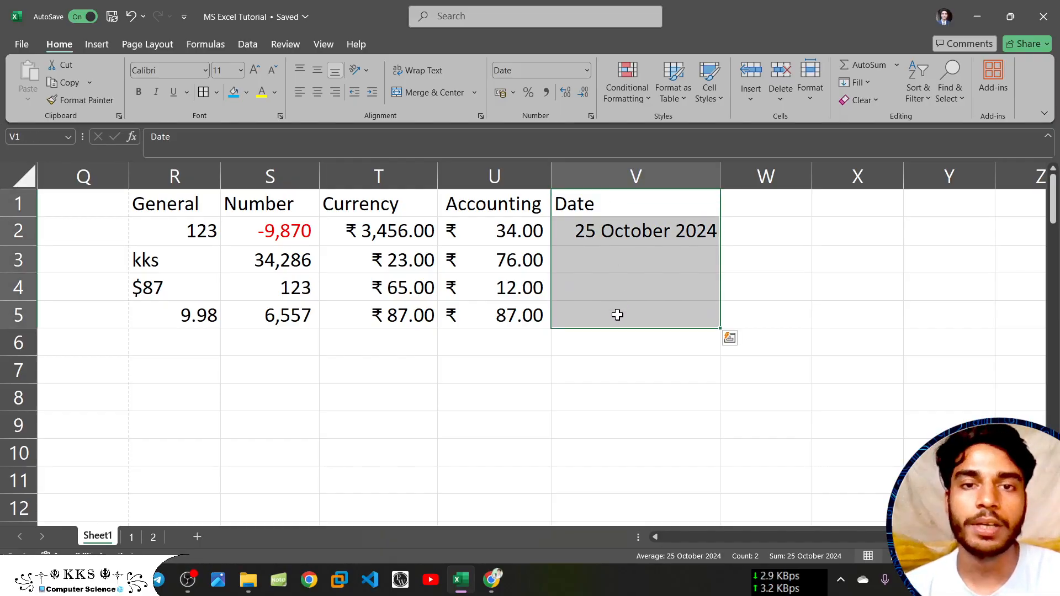
click(591, 115)
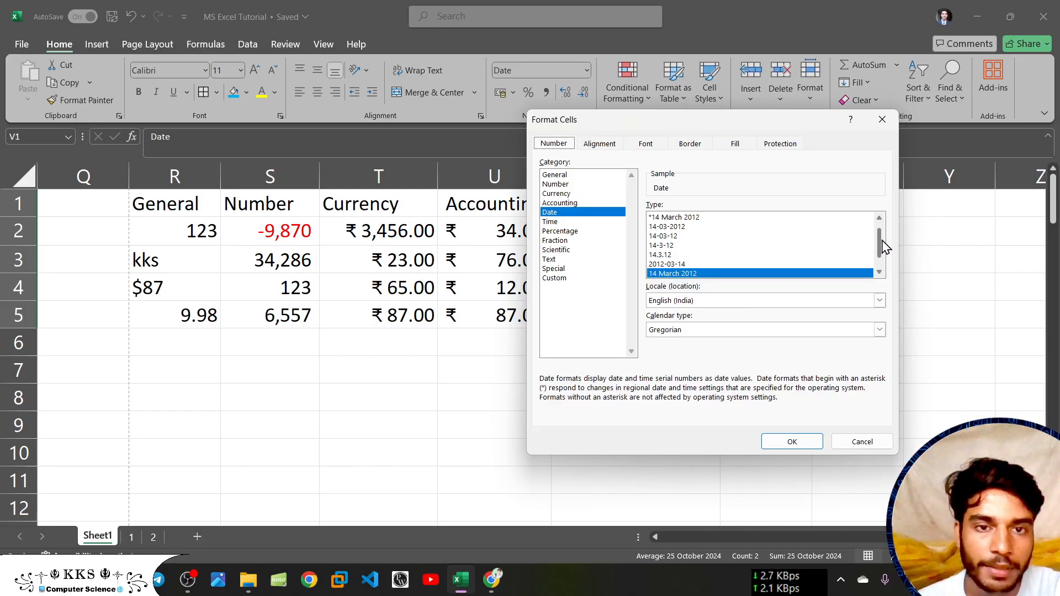
scroll(883, 246, down, 1)
click(705, 273)
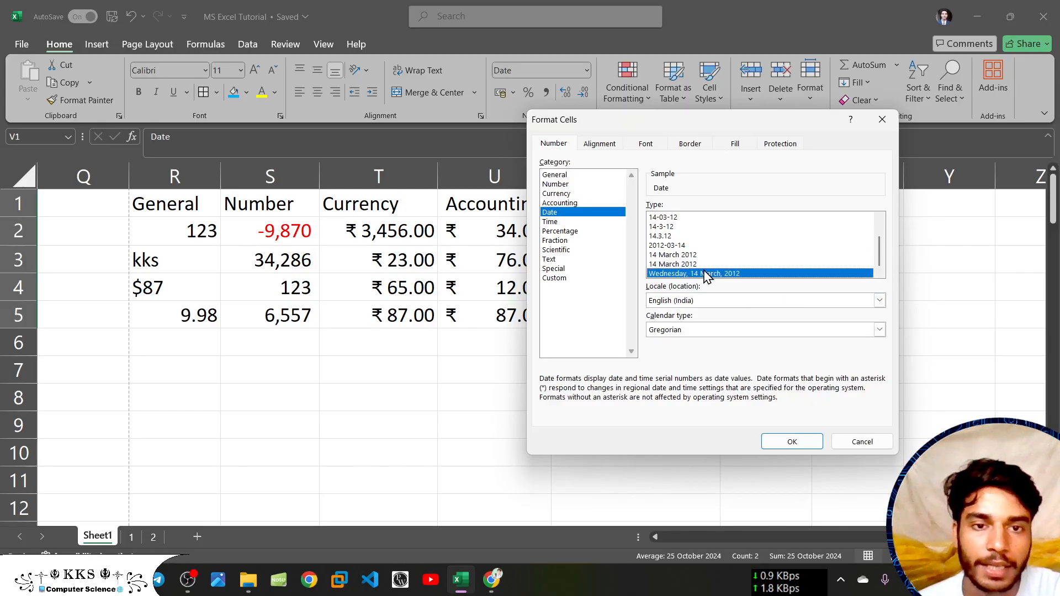
click(793, 442)
drag(721, 181, 804, 181)
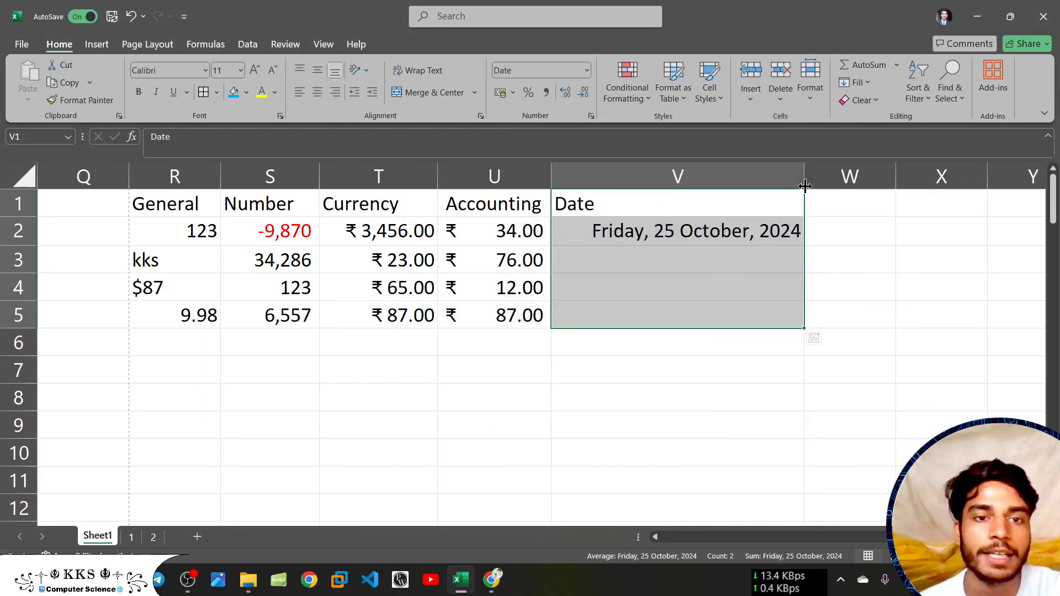
click(697, 337)
Review the available number formats for the empty cell W1.
scroll(814, 200, right, 2)
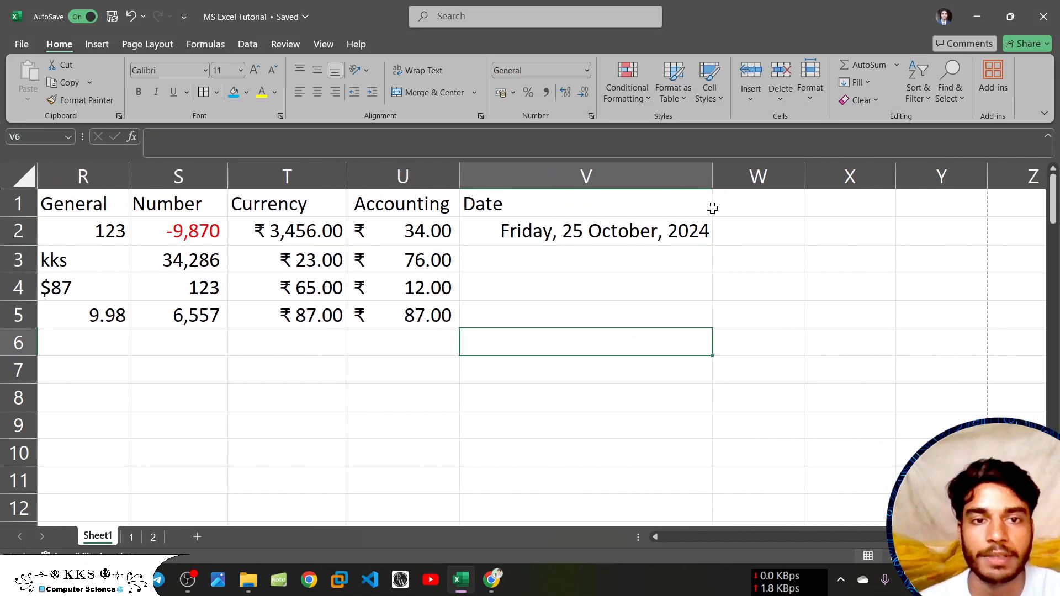
click(727, 202)
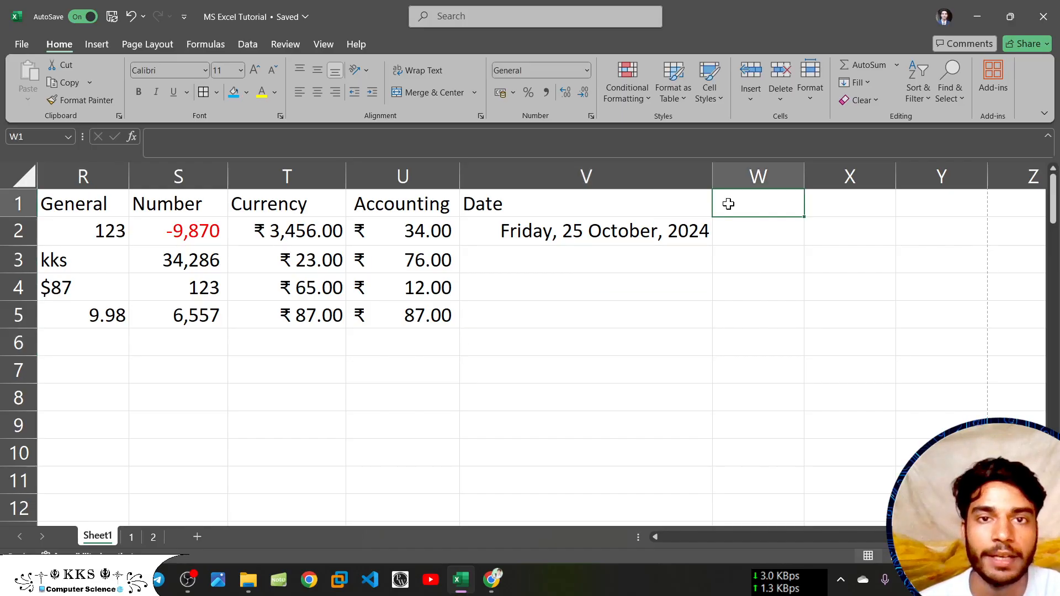
click(588, 71)
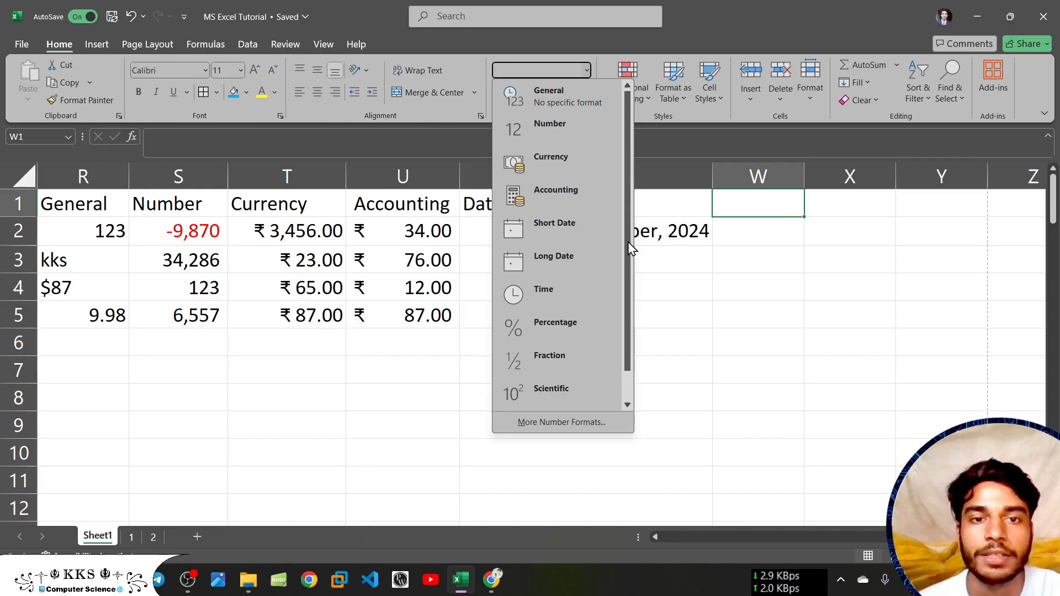
click(657, 243)
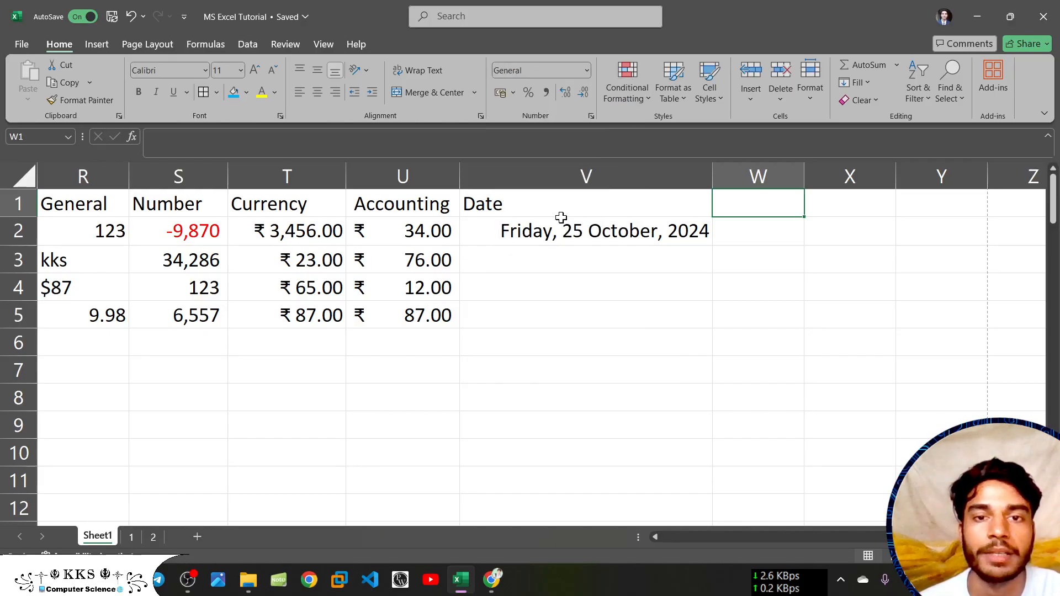
Change the heading in V1 to Short Date and enter the heading Long Date in W1.
double_click(466, 205)
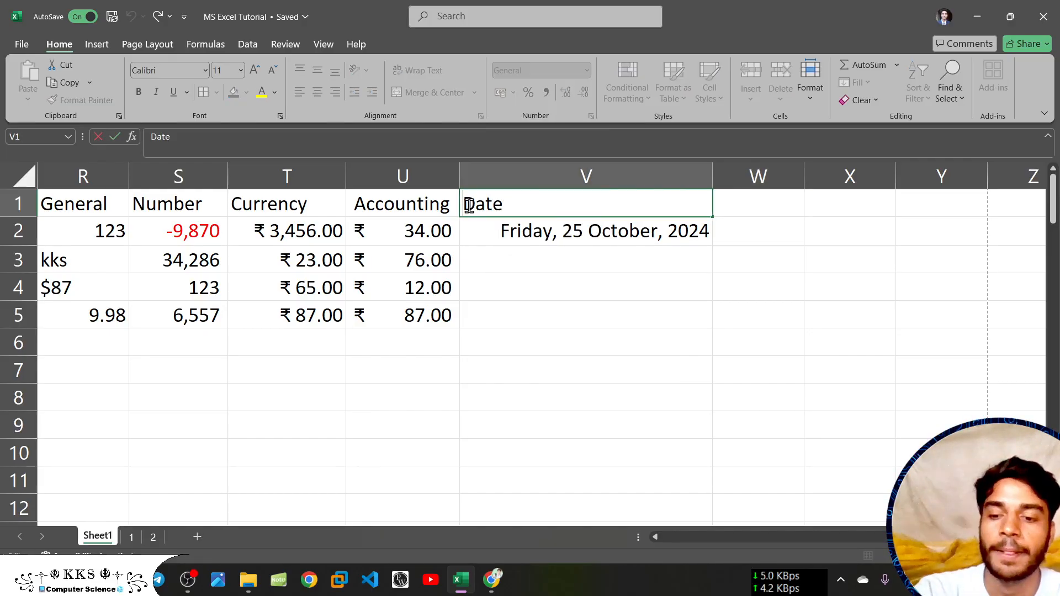
text(Shor)
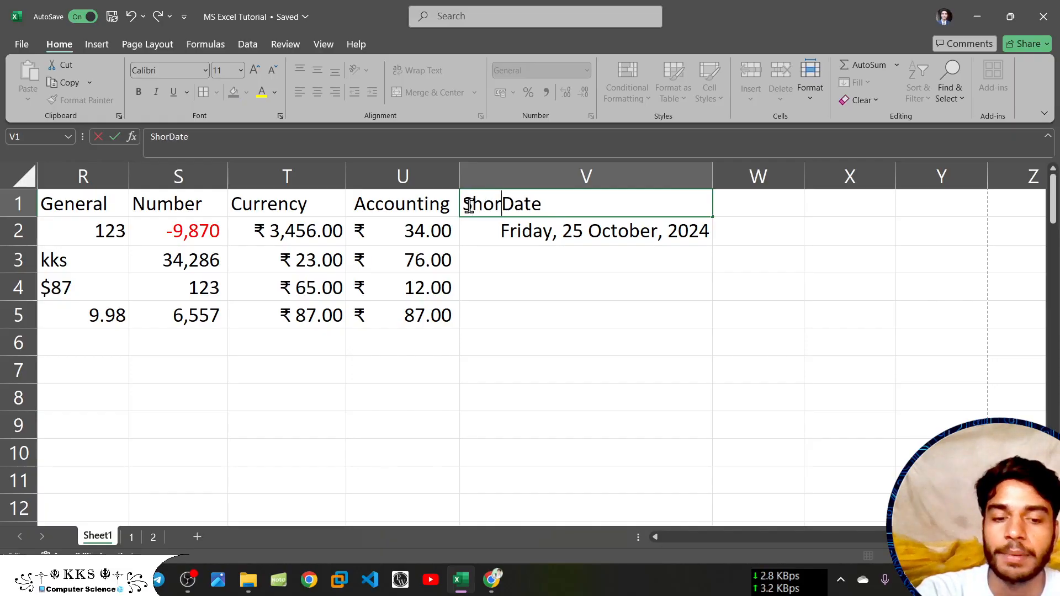
text(t)
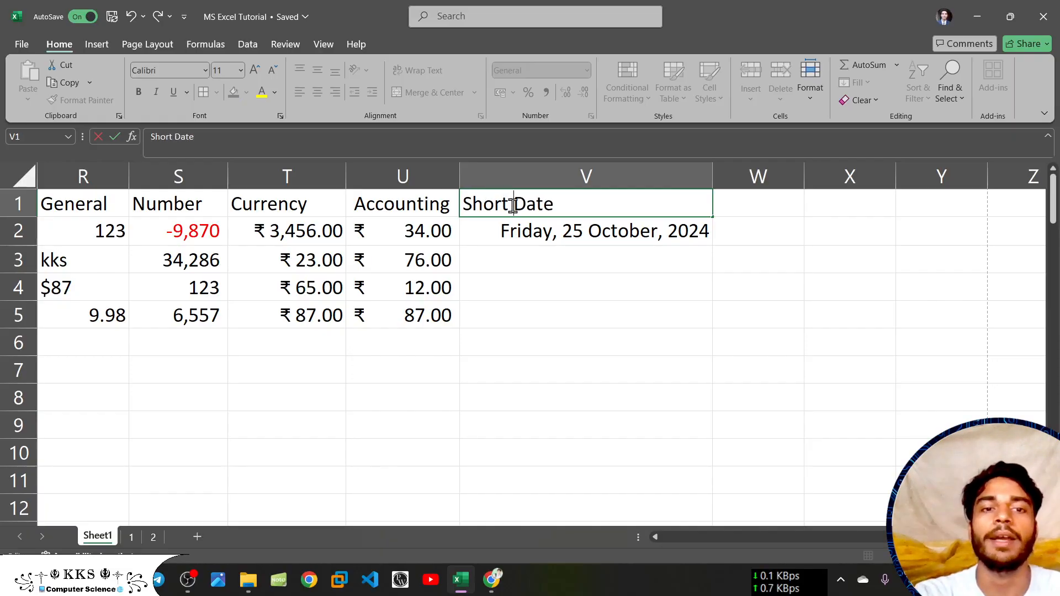
click(775, 202)
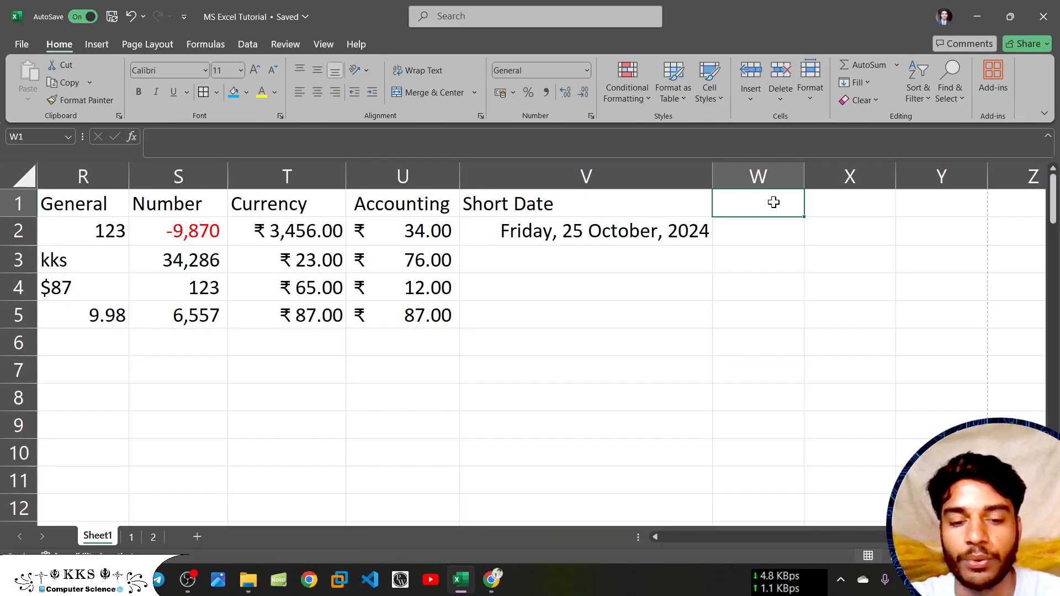
text(Long)
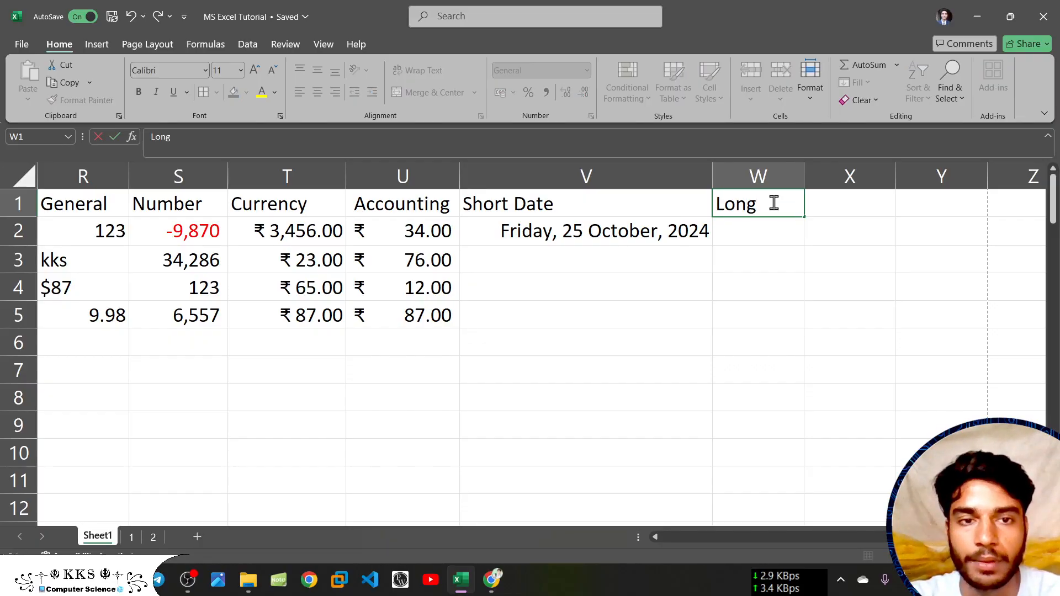
text( Dat)
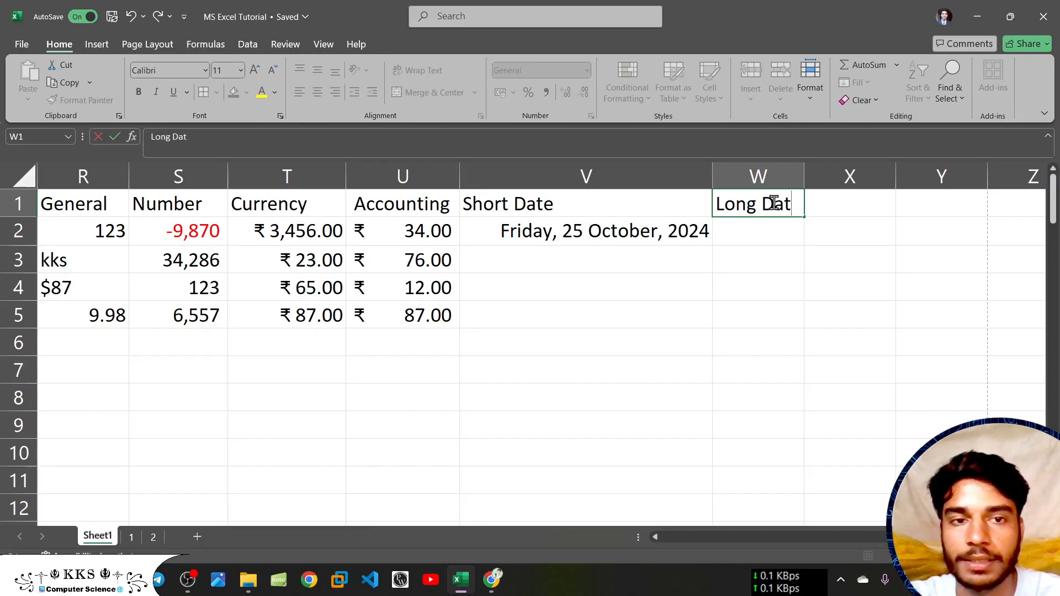
click(776, 231)
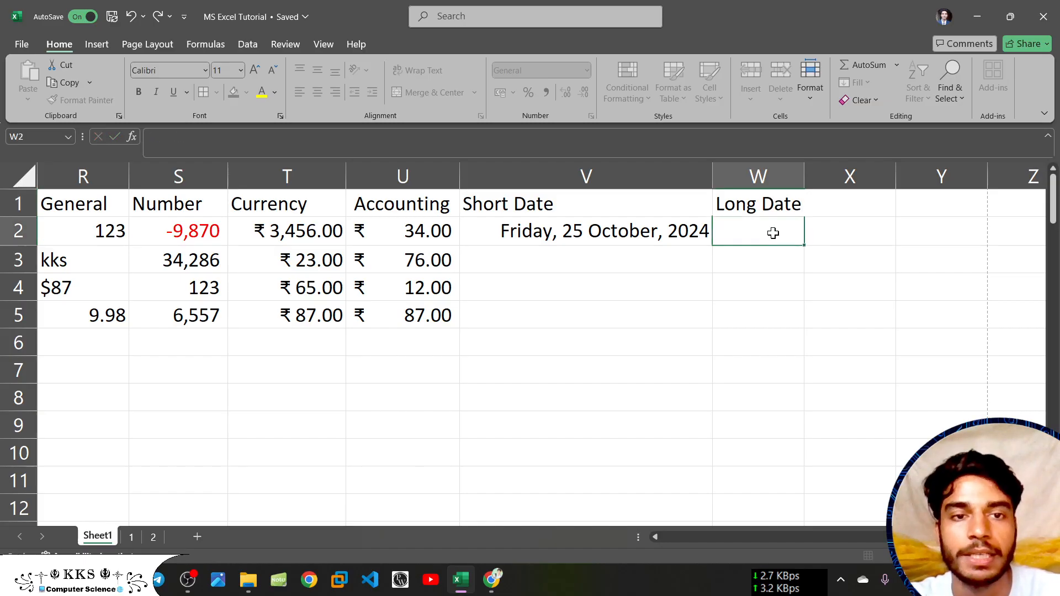
Apply the Long Date number format to cell W1.
click(755, 207)
click(587, 70)
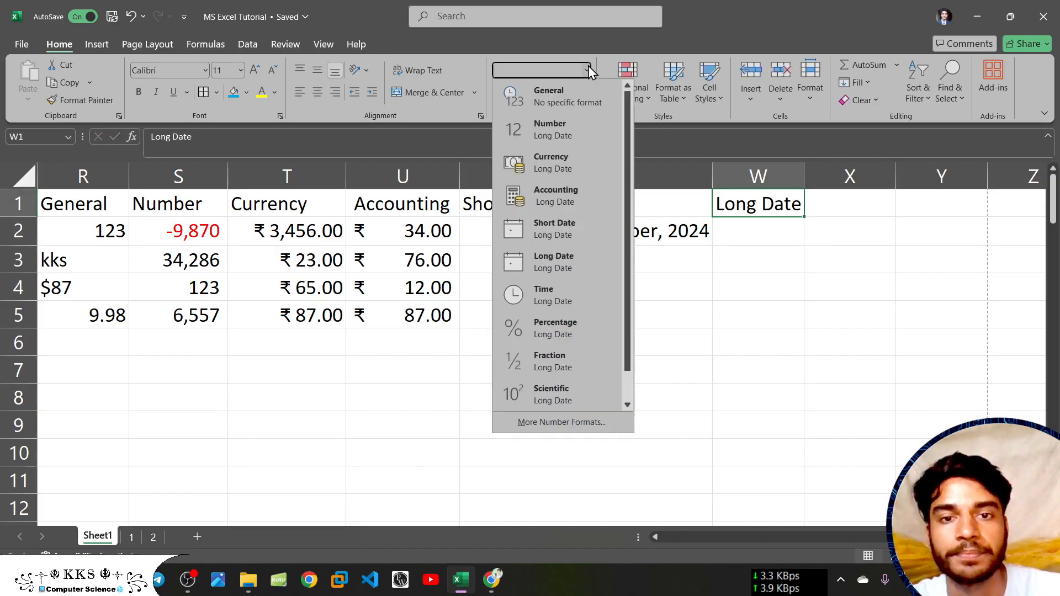
click(548, 251)
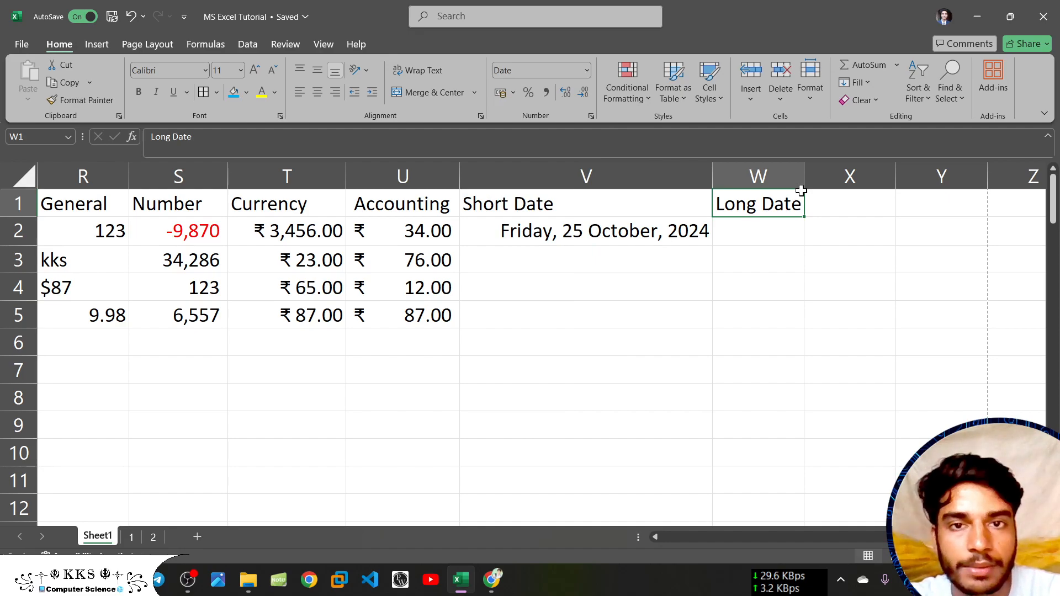
Enter the date 25-10-2024 in cell W2 below the Long Date heading.
click(751, 244)
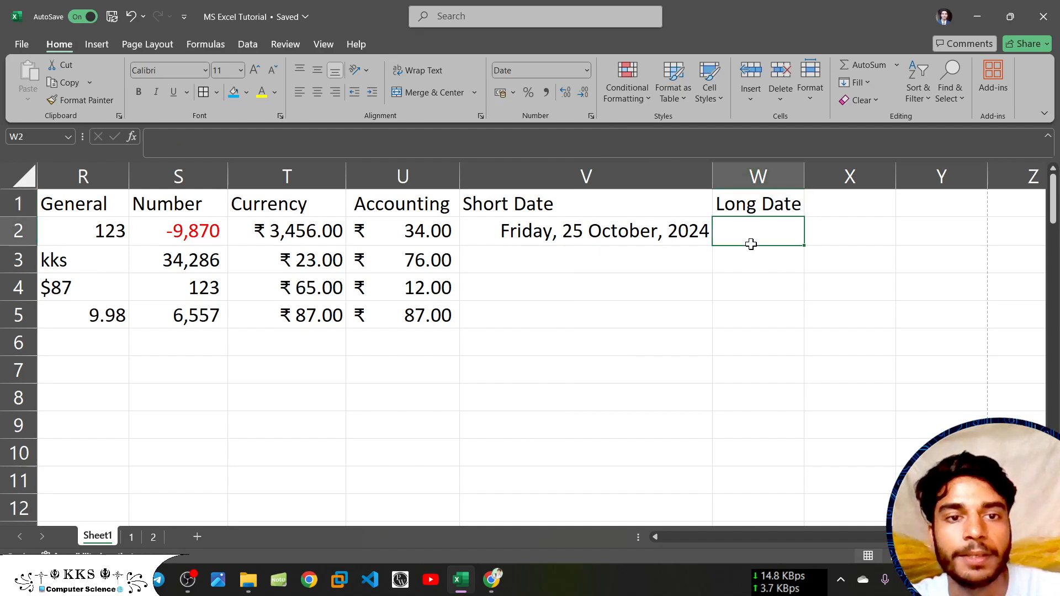
click(747, 206)
drag(751, 232, 757, 359)
click(769, 228)
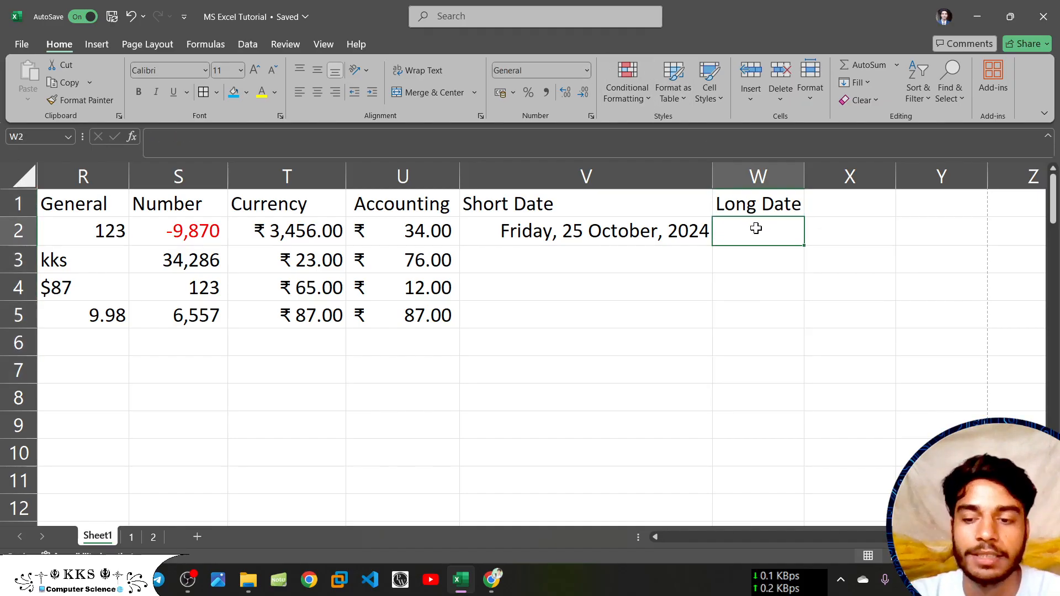
text(25-10-2024)
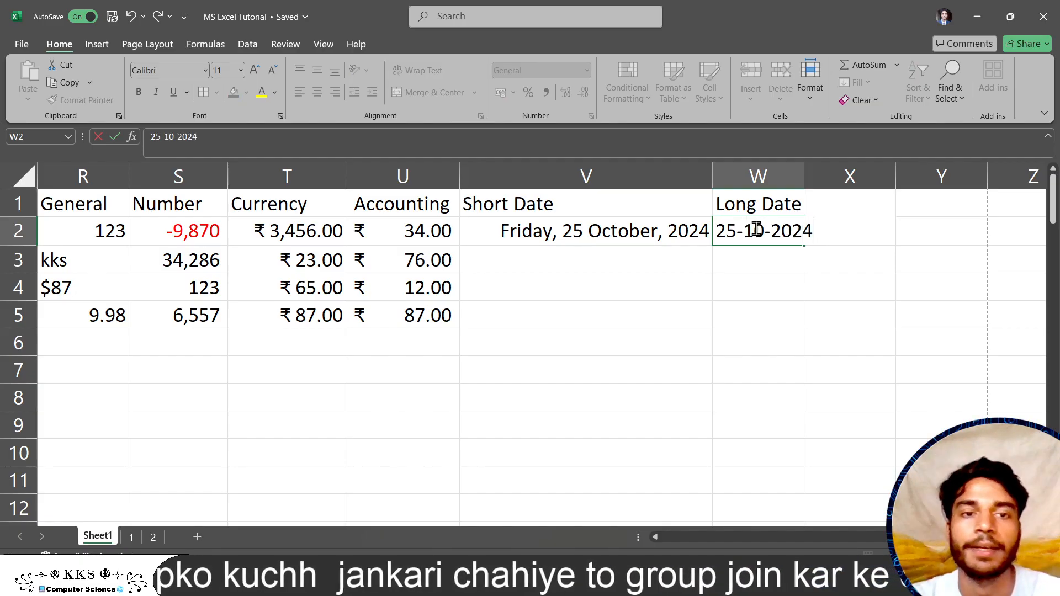
click(765, 200)
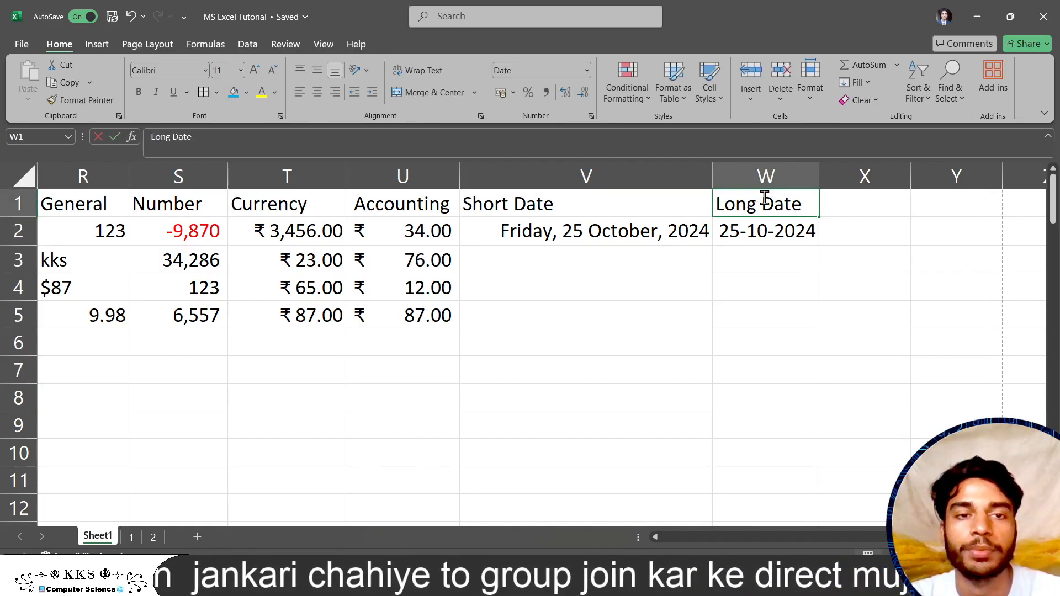
click(769, 301)
Format cells W1 to W6 as Time with the 1.30.55 PM type and check the content of W2.
click(735, 203)
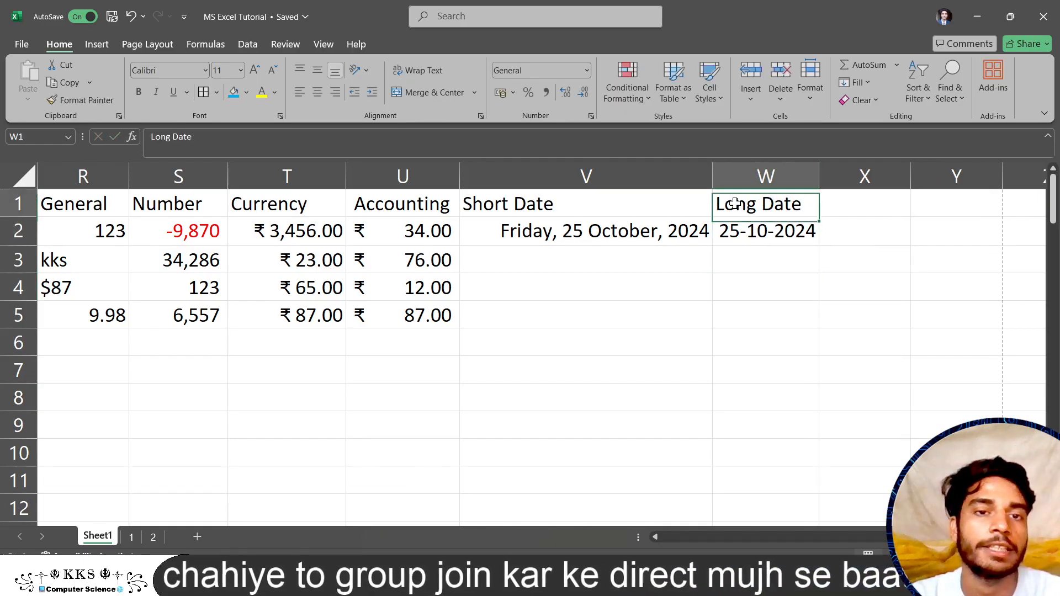
drag(735, 202, 741, 343)
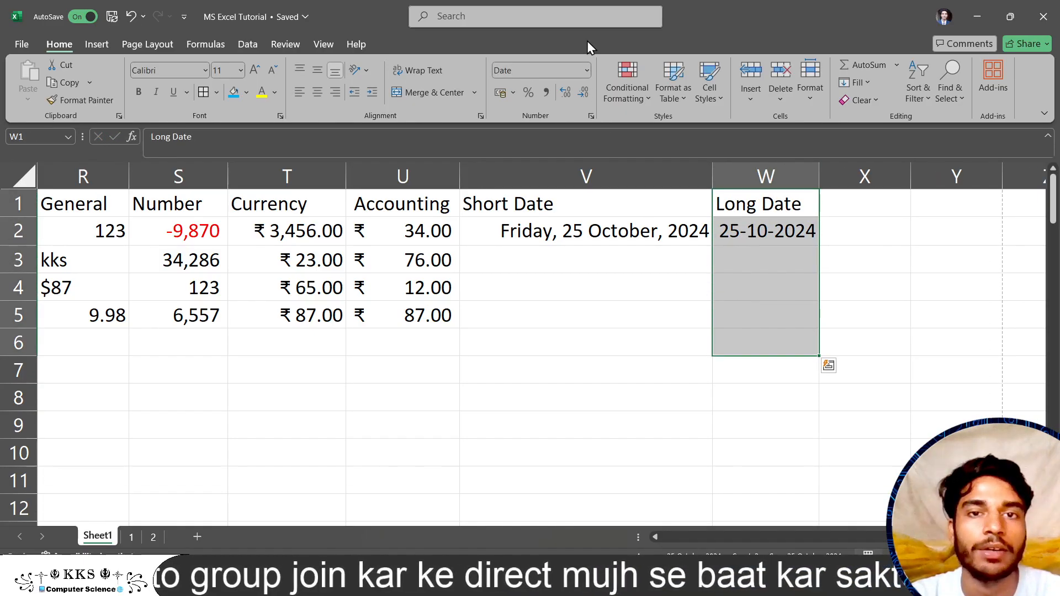
click(590, 115)
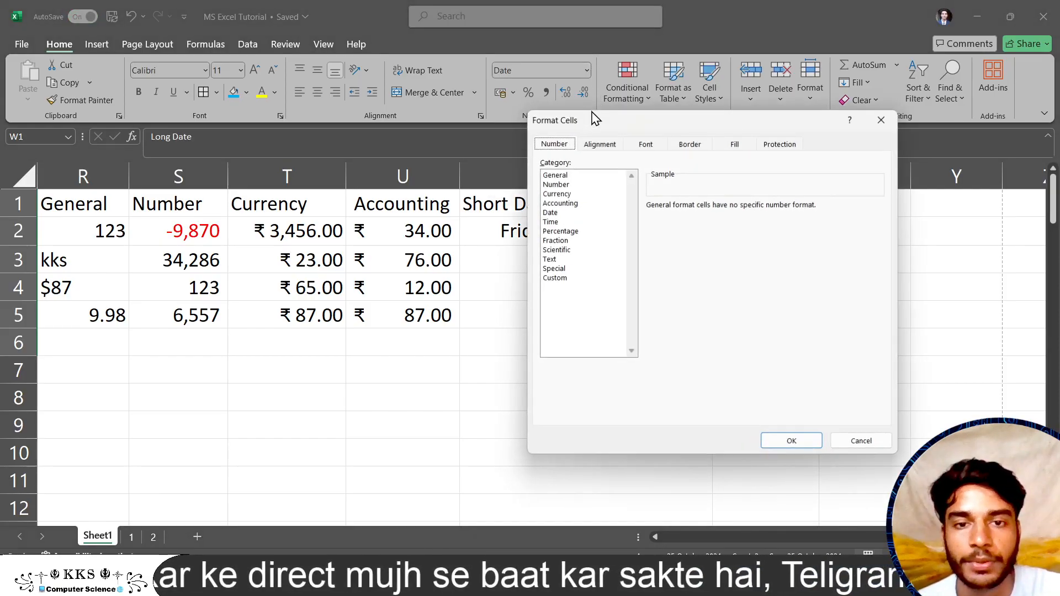
click(572, 214)
click(568, 223)
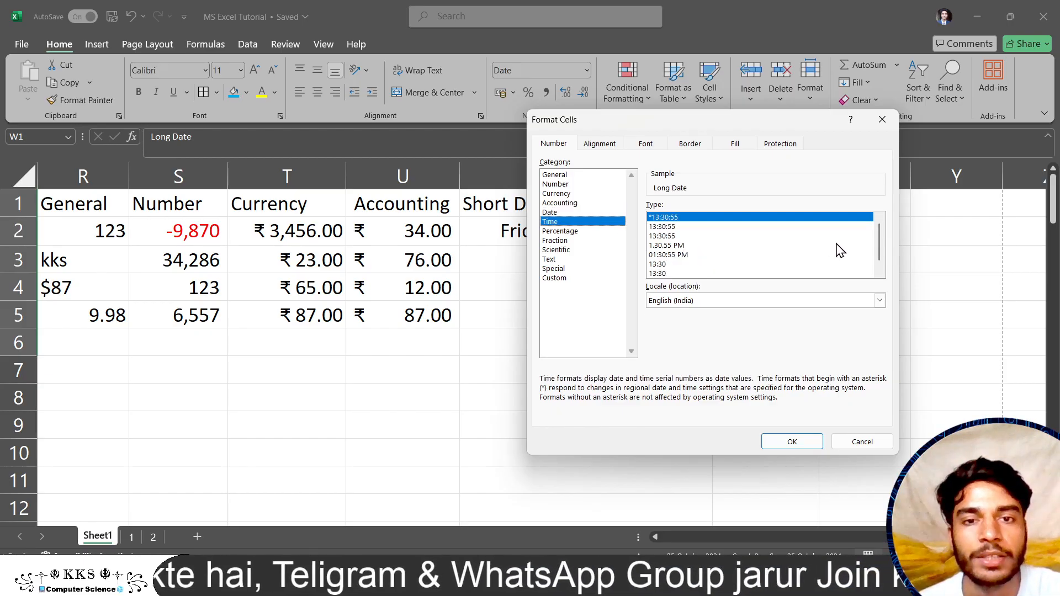
mouse_move(881, 242)
mouse_down()
mouse_move(882, 263)
mouse_move(882, 230)
mouse_up()
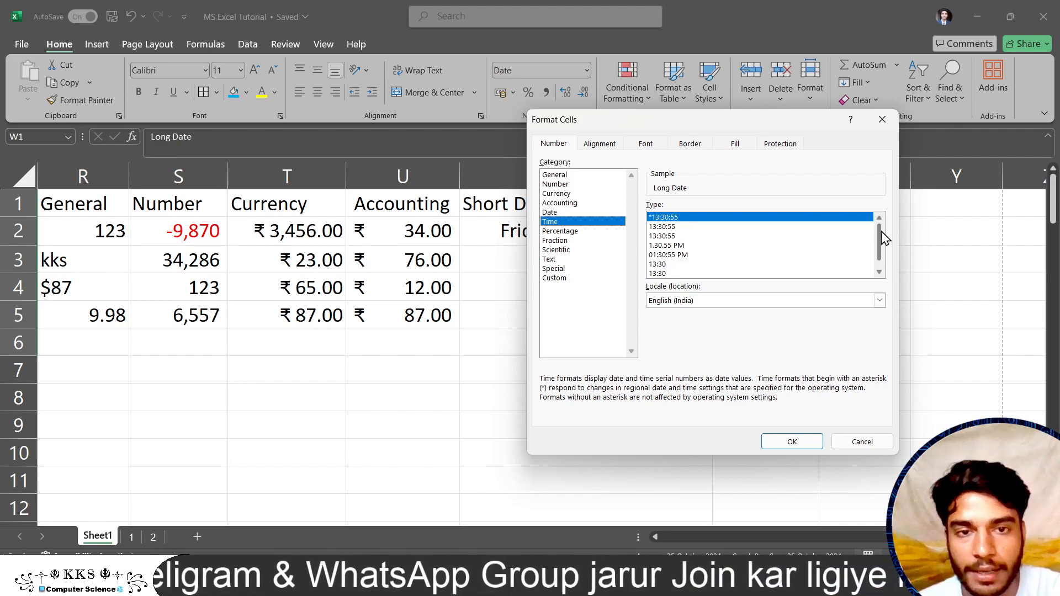
click(695, 247)
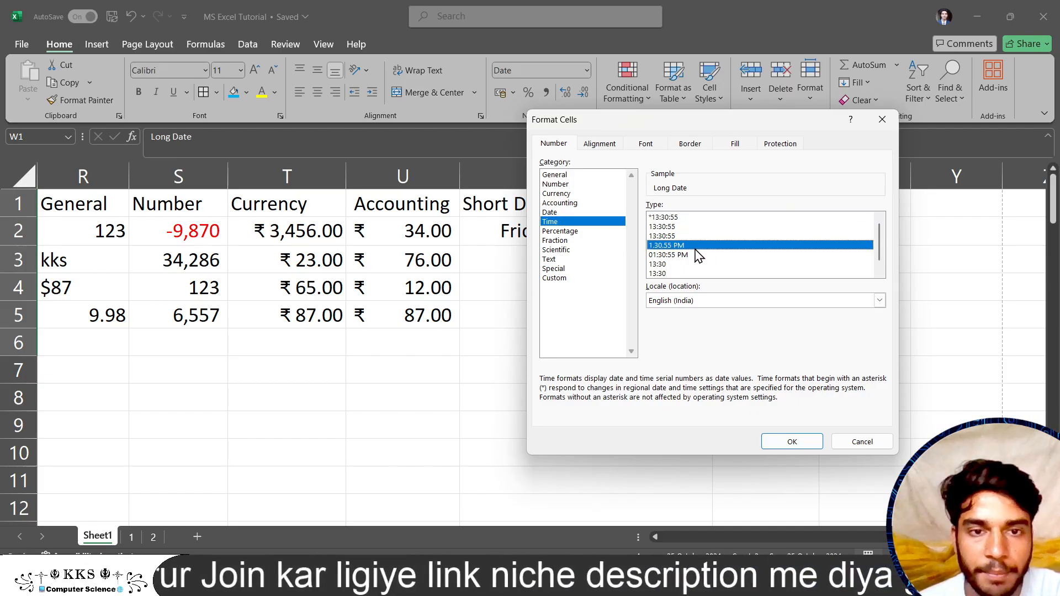
click(792, 443)
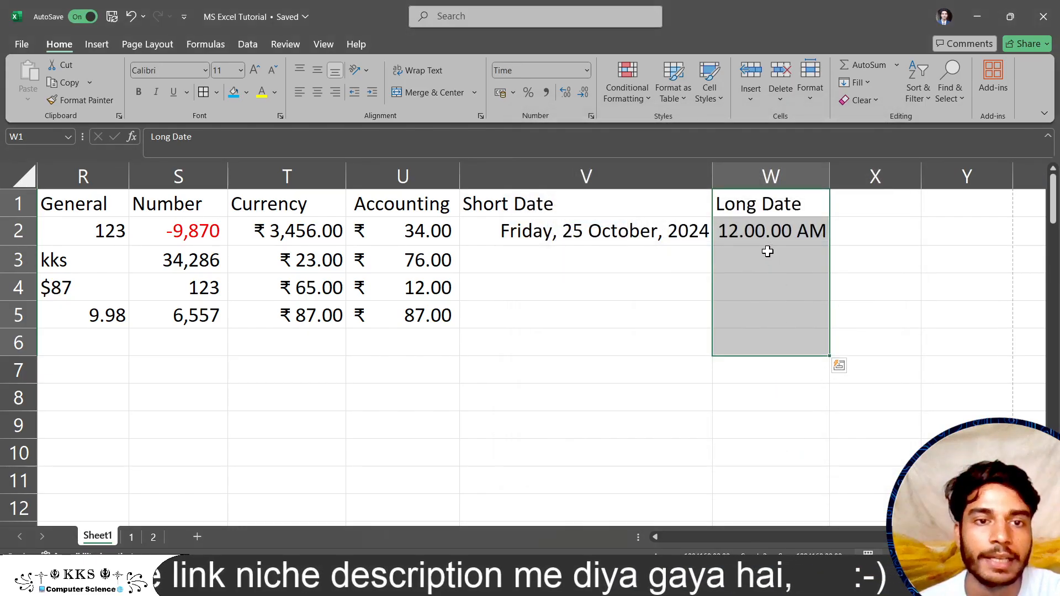
click(764, 247)
click(761, 233)
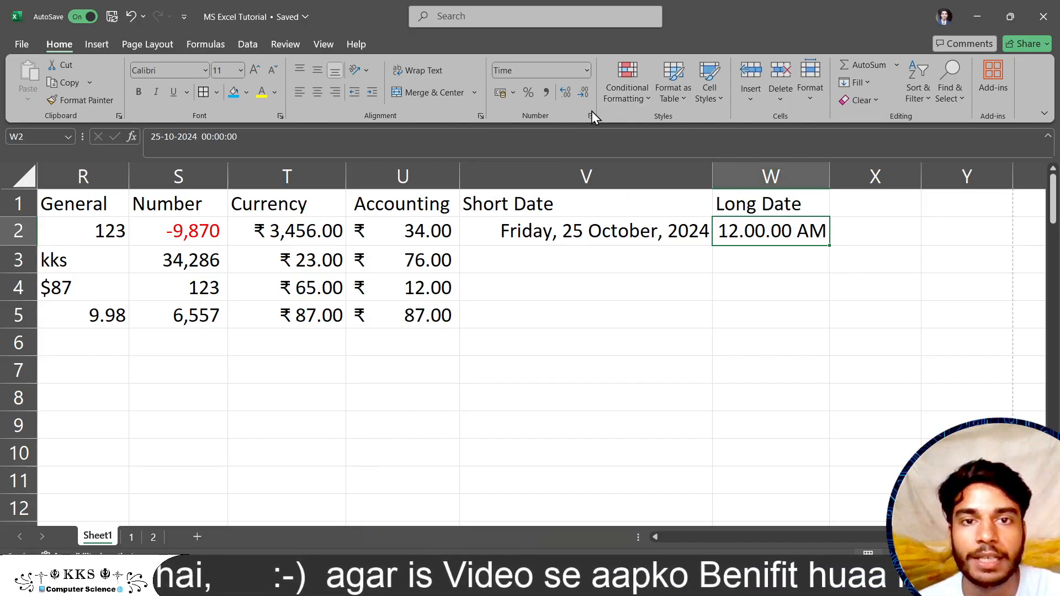
Remove the word Short from the heading in V1 so it reads Date.
click(517, 205)
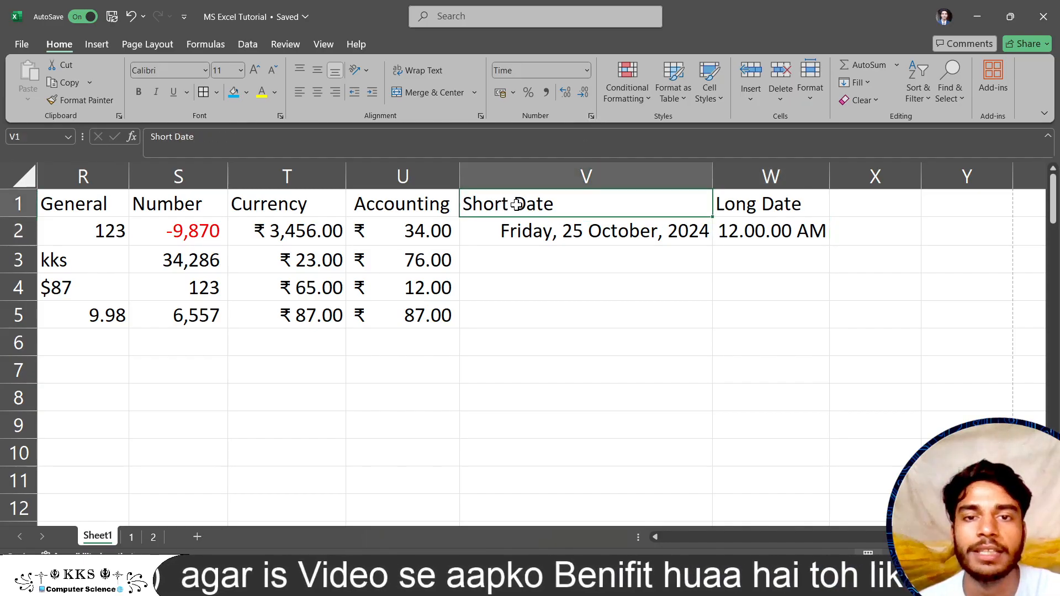
double_click(516, 204)
key(BackSpace)
key(BackSpace)
key(BackSpace)
key(BackSpace)
key(BackSpace)
key(BackSpace)
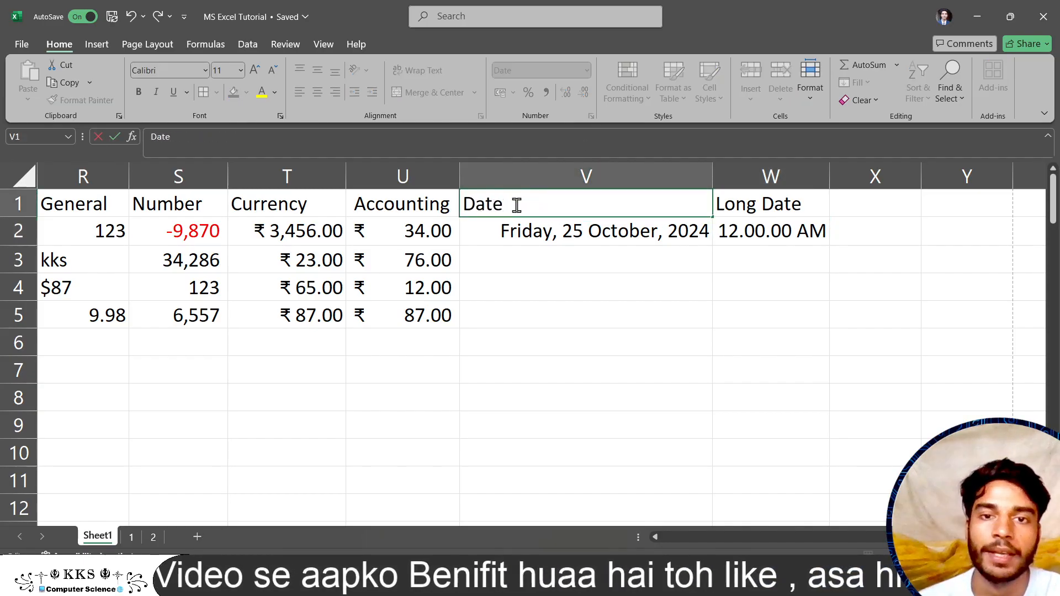
Replace the Long Date heading in cell W1 with Time.
click(800, 204)
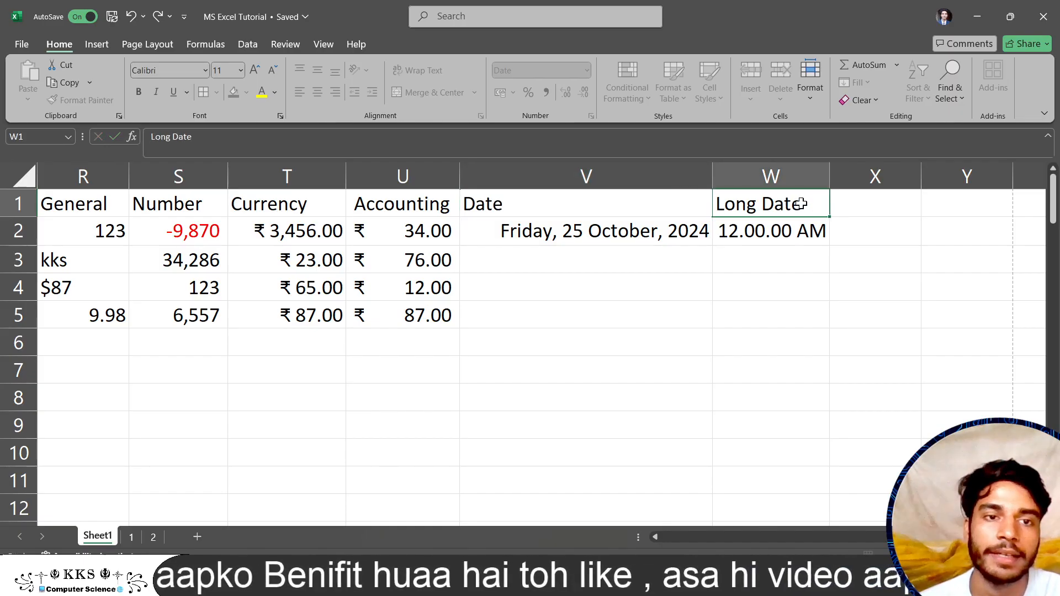
double_click(807, 204)
key(BackSpace)
key(BackSpace)
key(BackSpace)
key(BackSpace)
key(BackSpace)
key(BackSpace)
key(BackSpace)
key(BackSpace)
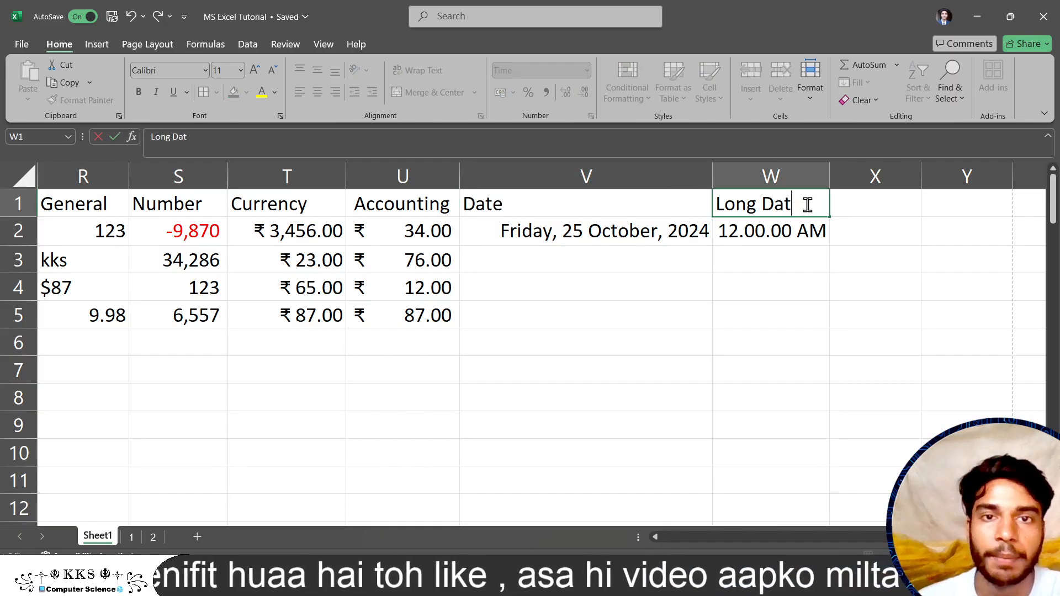
text(Ti)
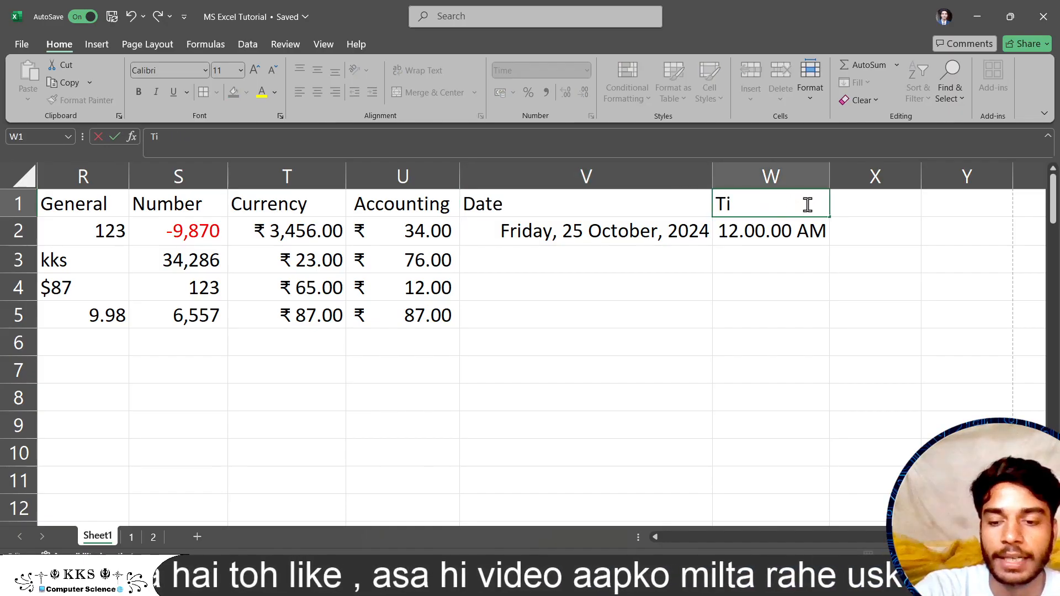
text(me)
key(Return)
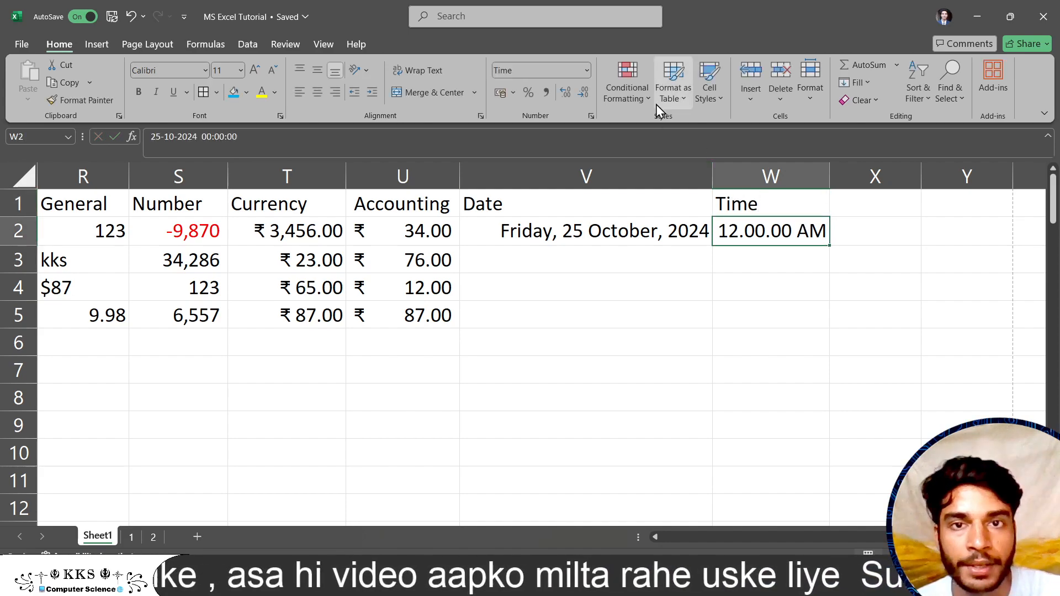
Review the Time format types available for cell W2, leaving its format as it is.
click(588, 70)
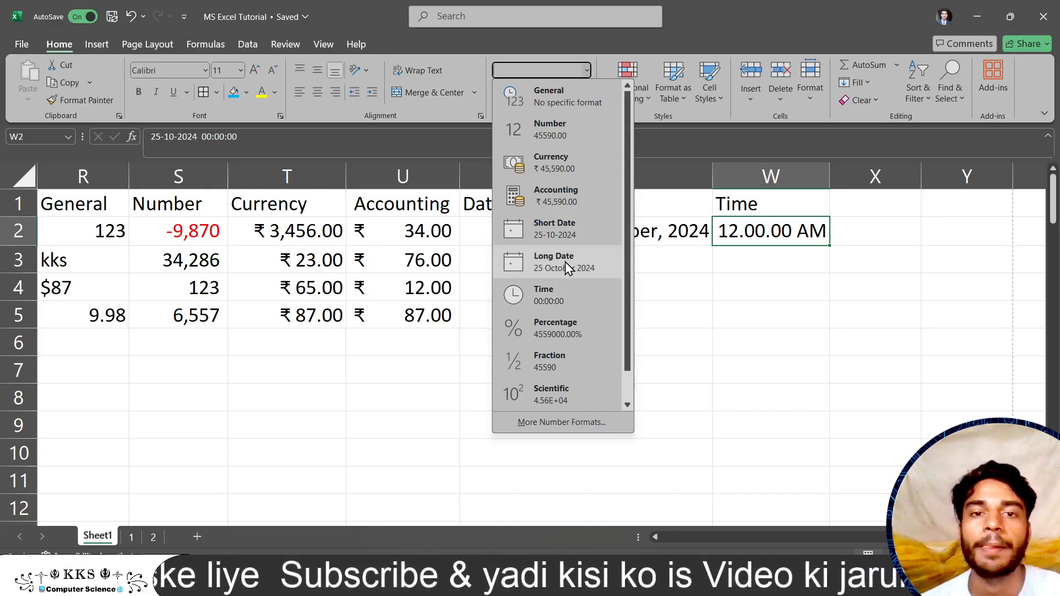
click(544, 421)
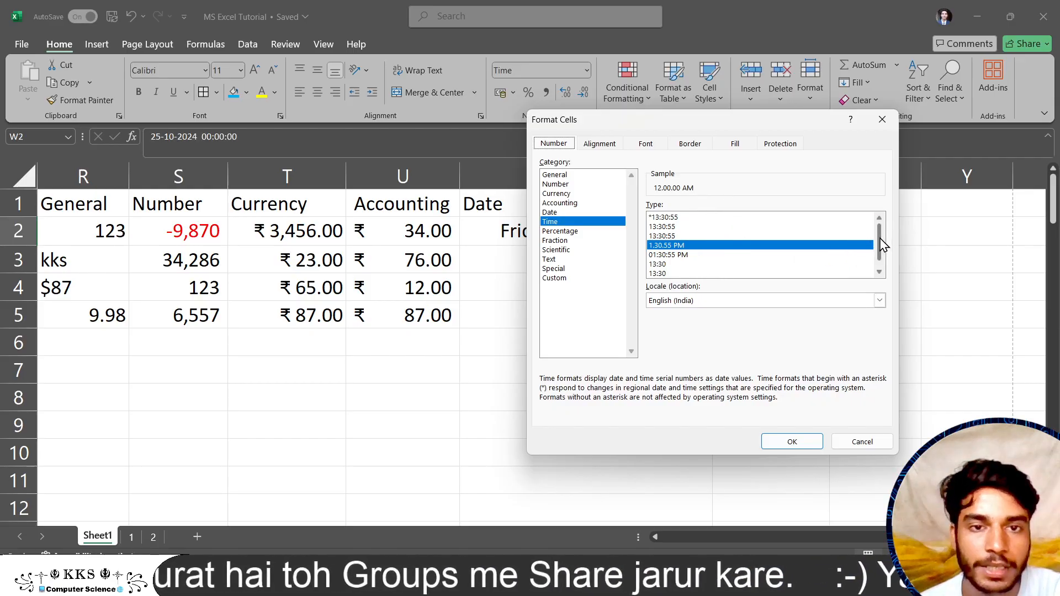
mouse_move(880, 238)
mouse_down()
mouse_move(879, 260)
mouse_move(878, 238)
mouse_up()
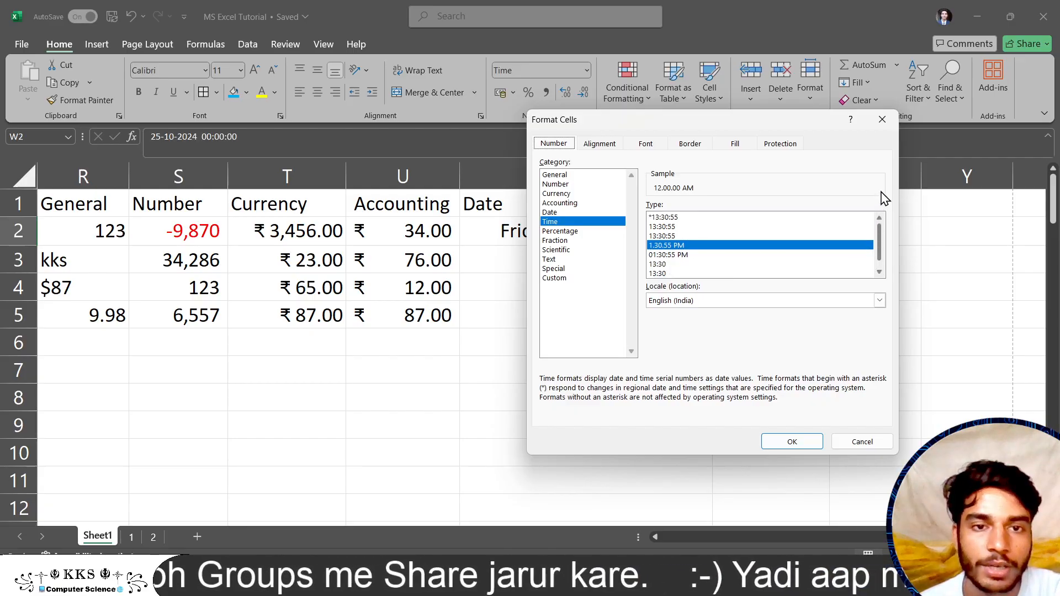
click(883, 119)
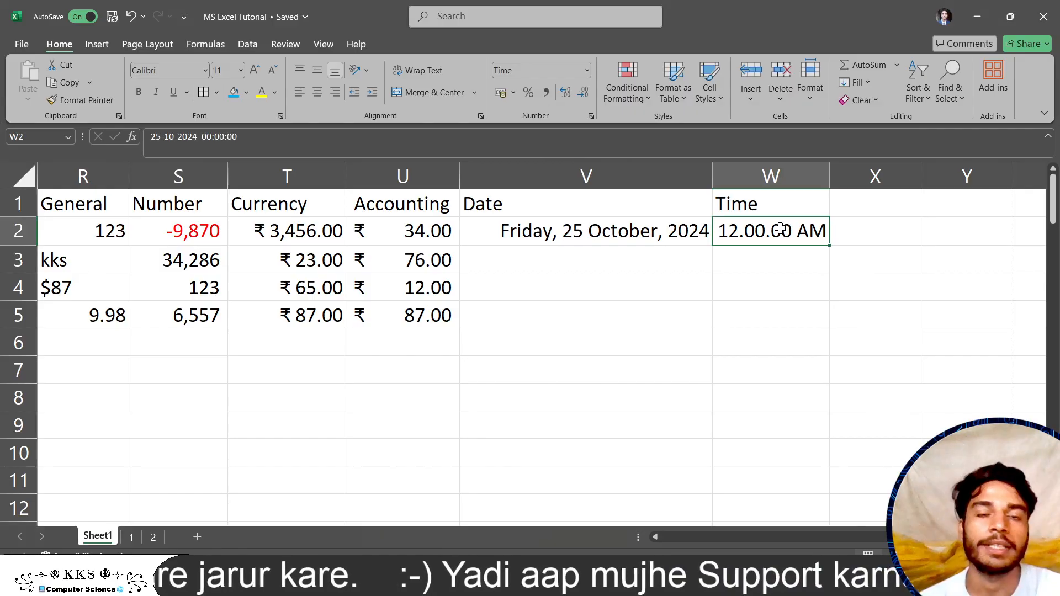
Enter the heading Percentage in cell X1, beside the Time heading.
click(865, 202)
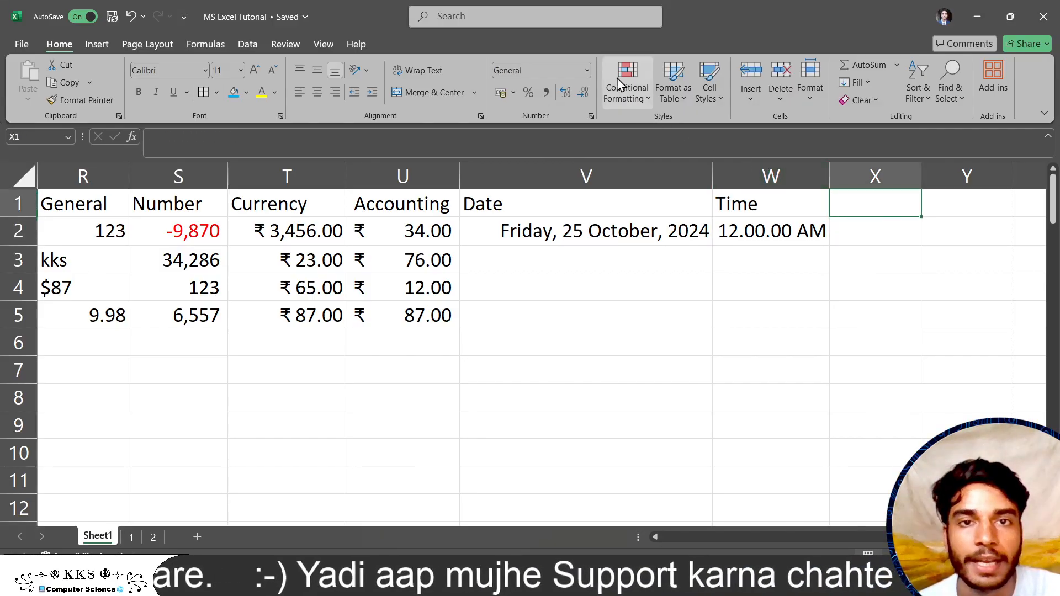
click(587, 70)
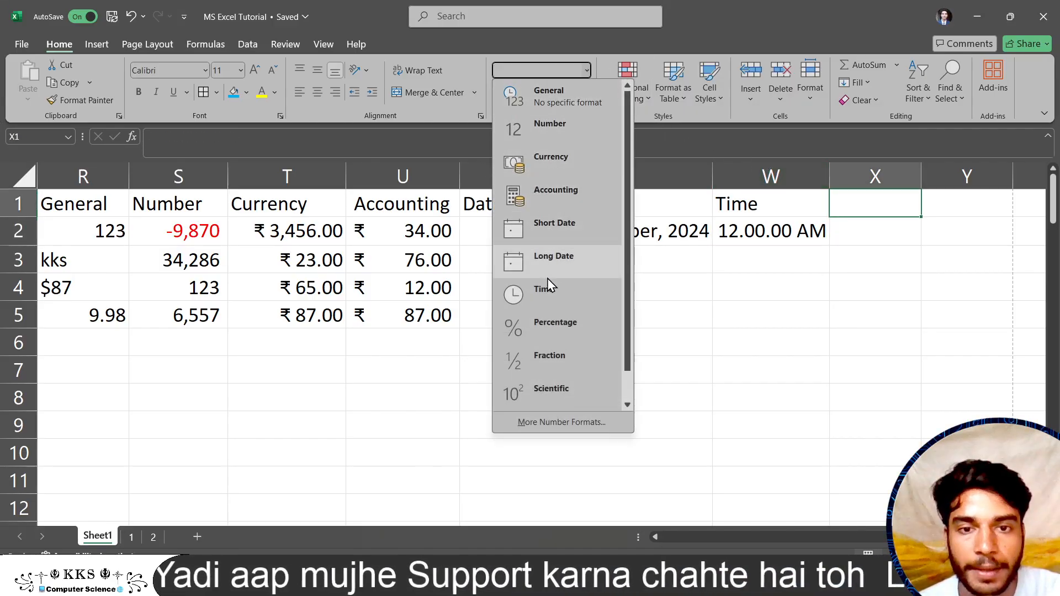
click(853, 199)
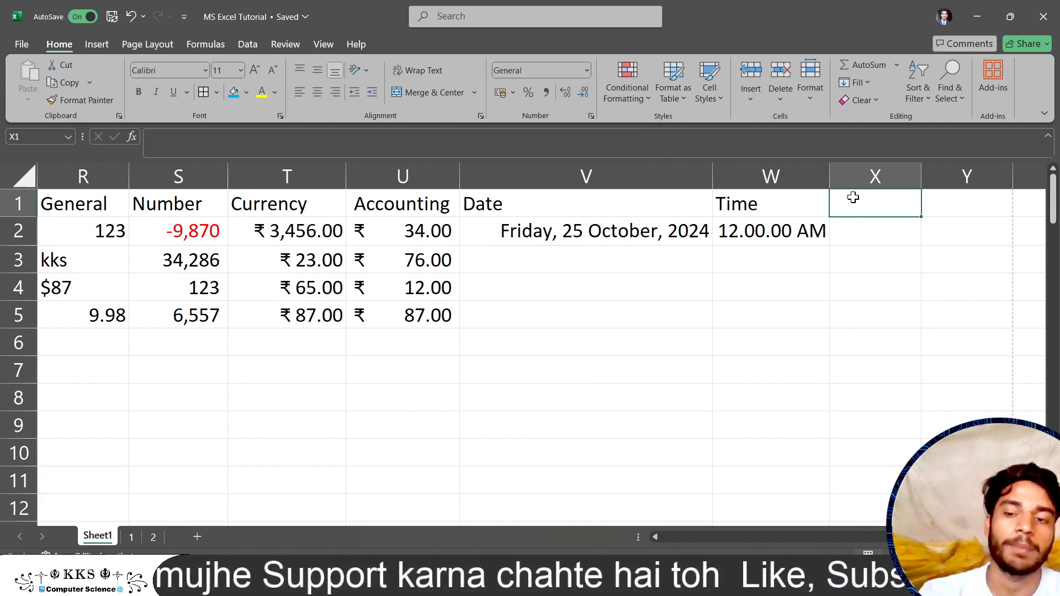
text(p)
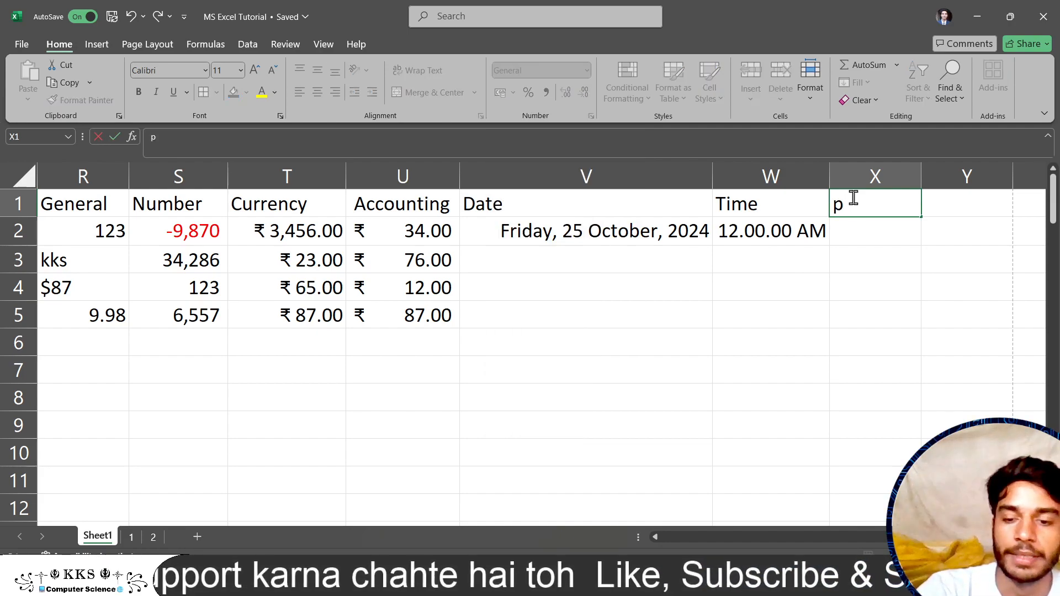
key(BackSpace)
text(Per)
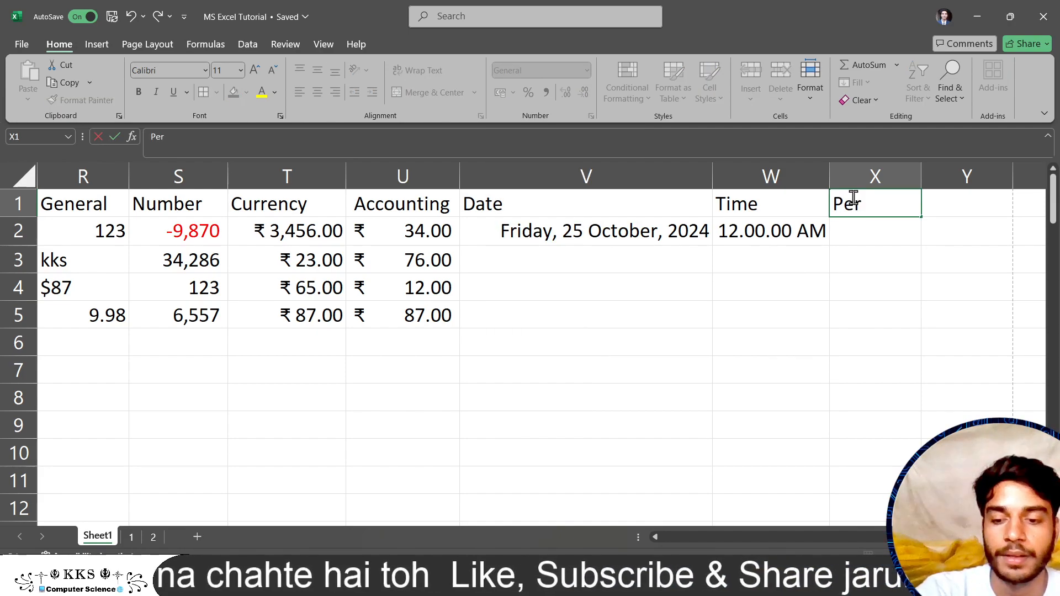
text(centage)
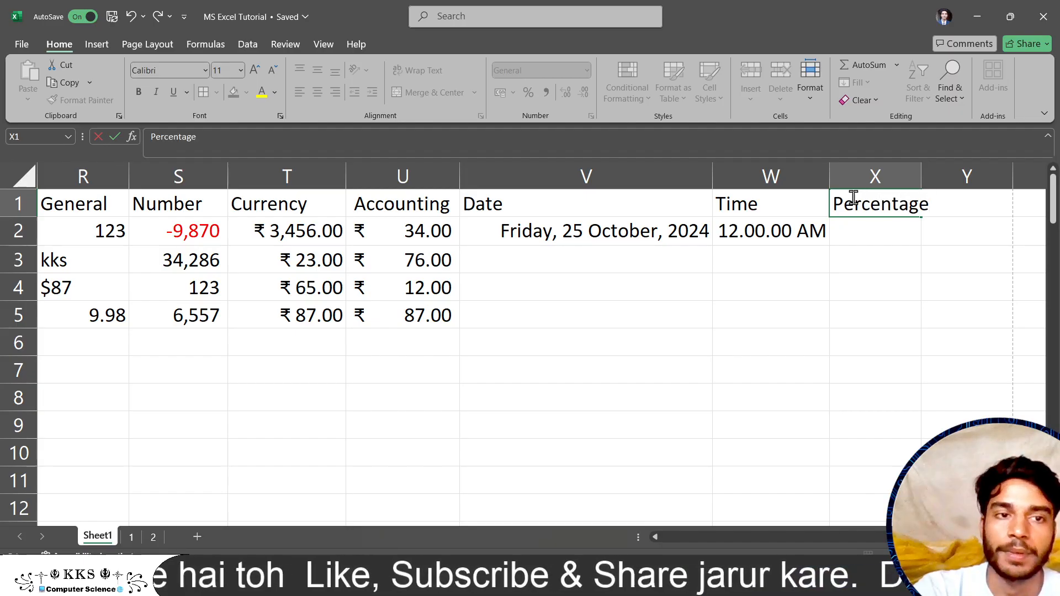
click(898, 236)
Apply the Percentage number format to cell X1 and autofit the width of column X.
click(899, 206)
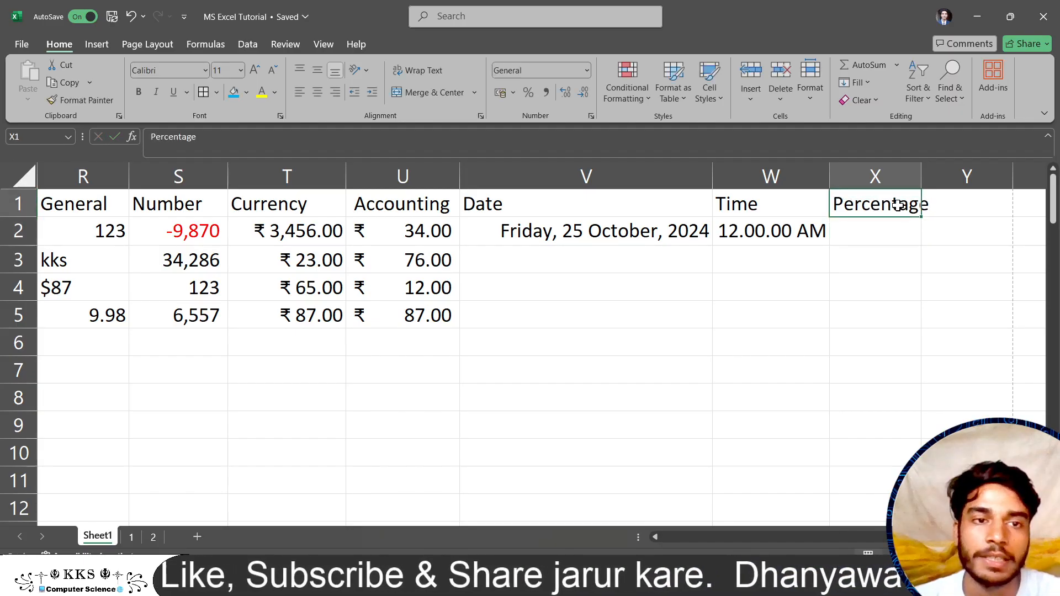
click(587, 69)
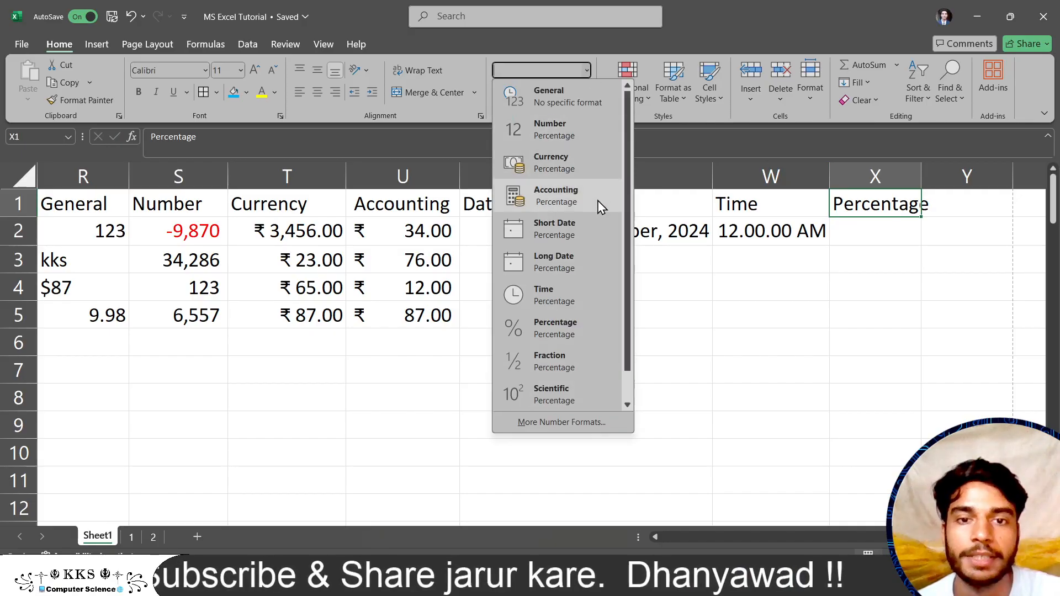
click(588, 325)
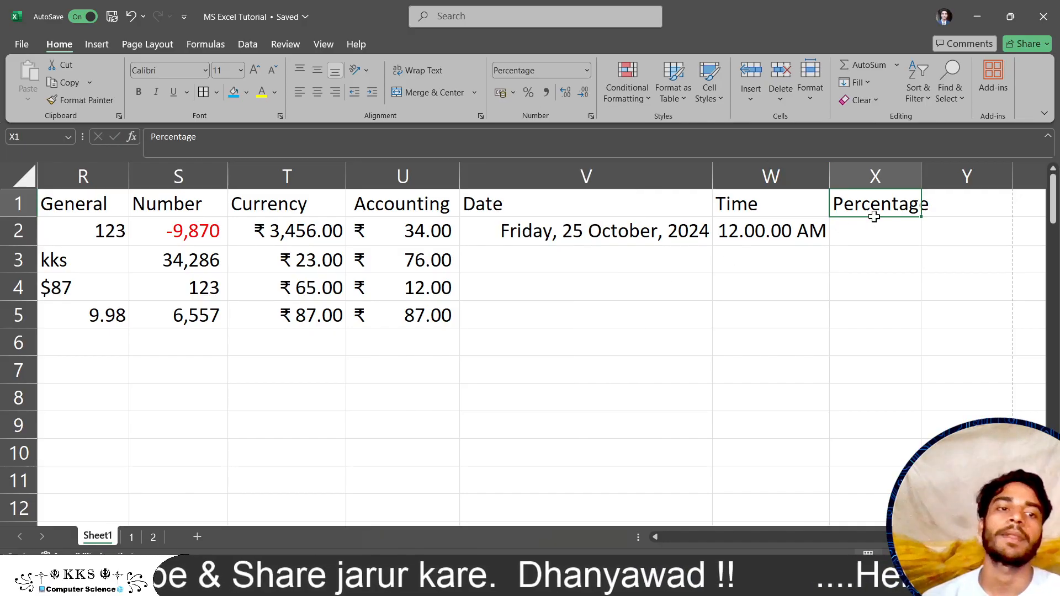
double_click(925, 180)
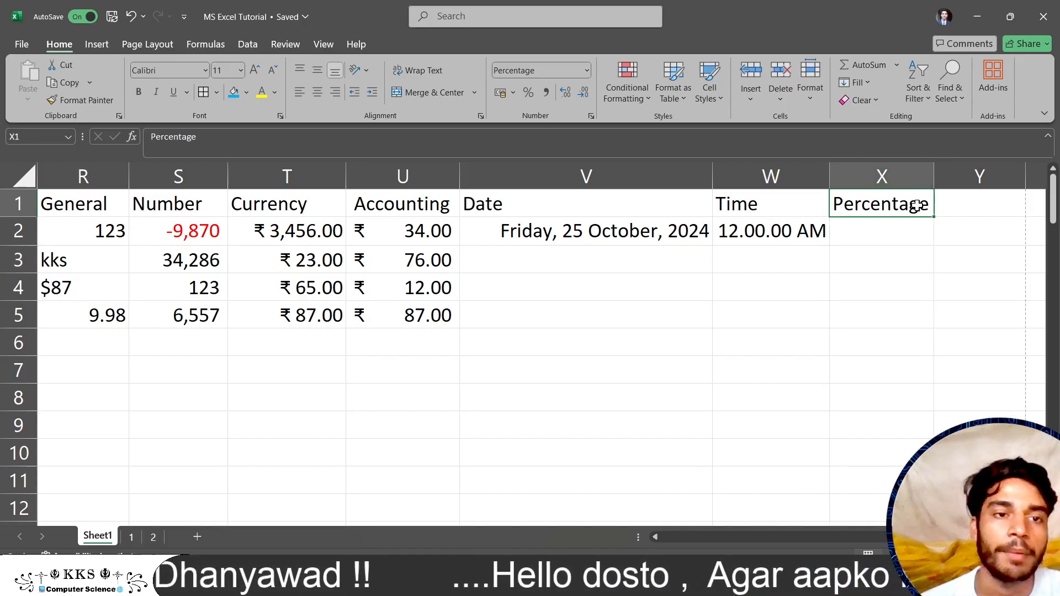
Enter 20 in cell X2 below the Percentage heading.
drag(916, 205, 930, 402)
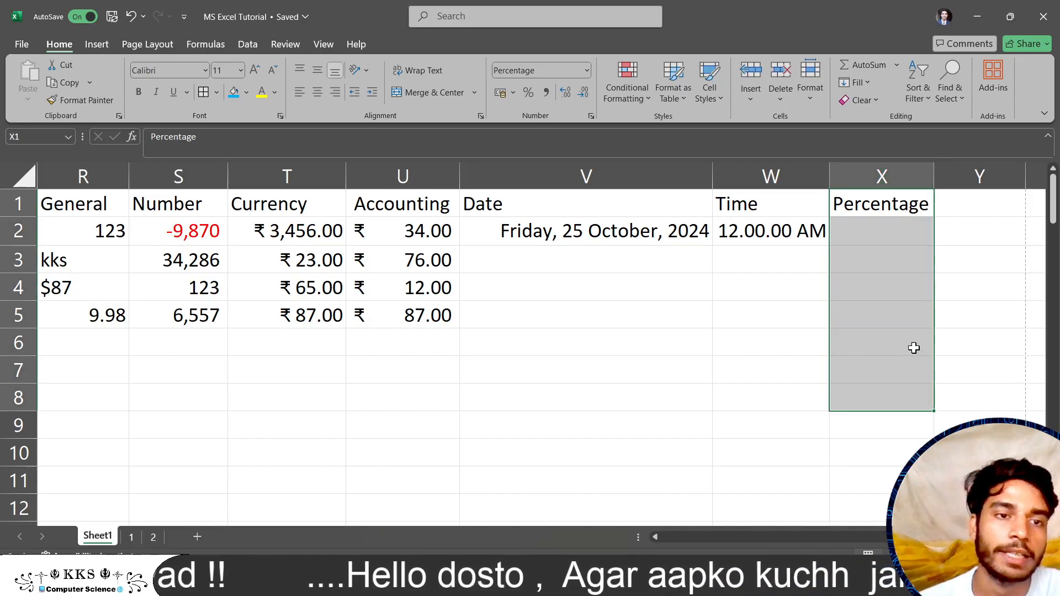
click(894, 282)
scroll(894, 281, right, 3)
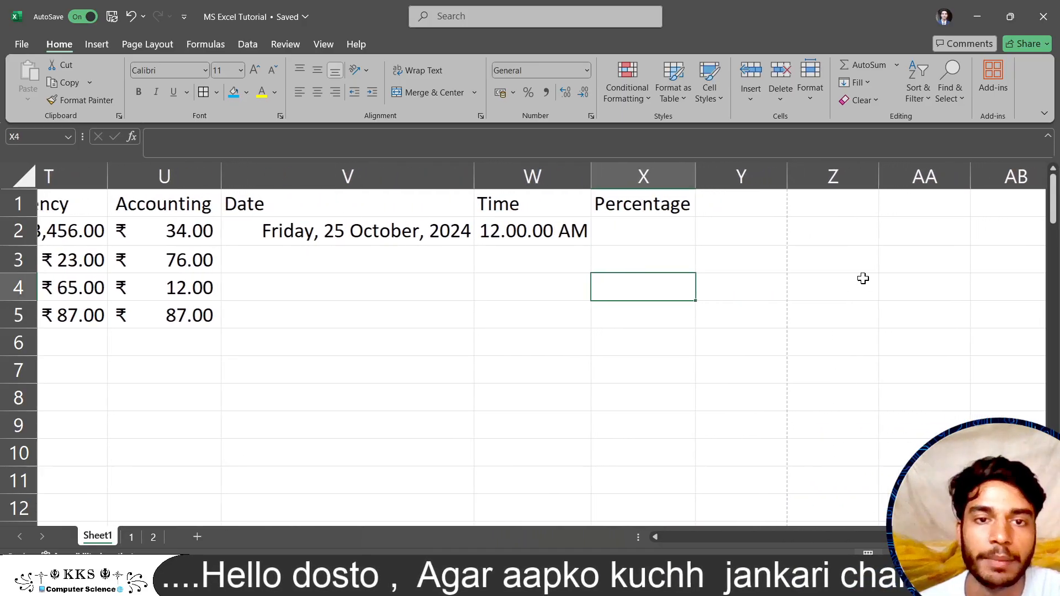
scroll(580, 232, right, 1)
click(601, 234)
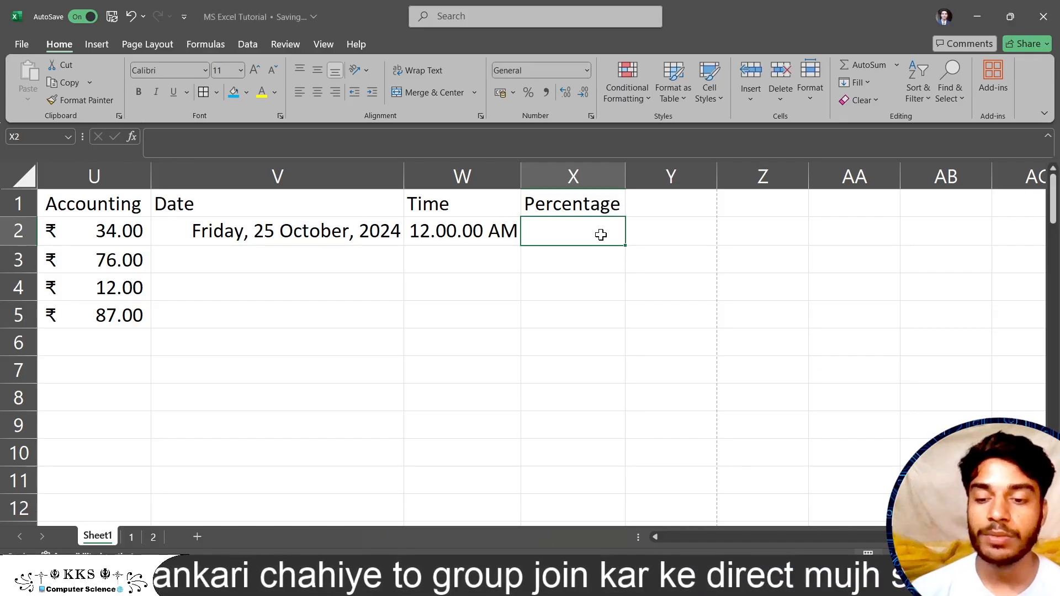
text(20)
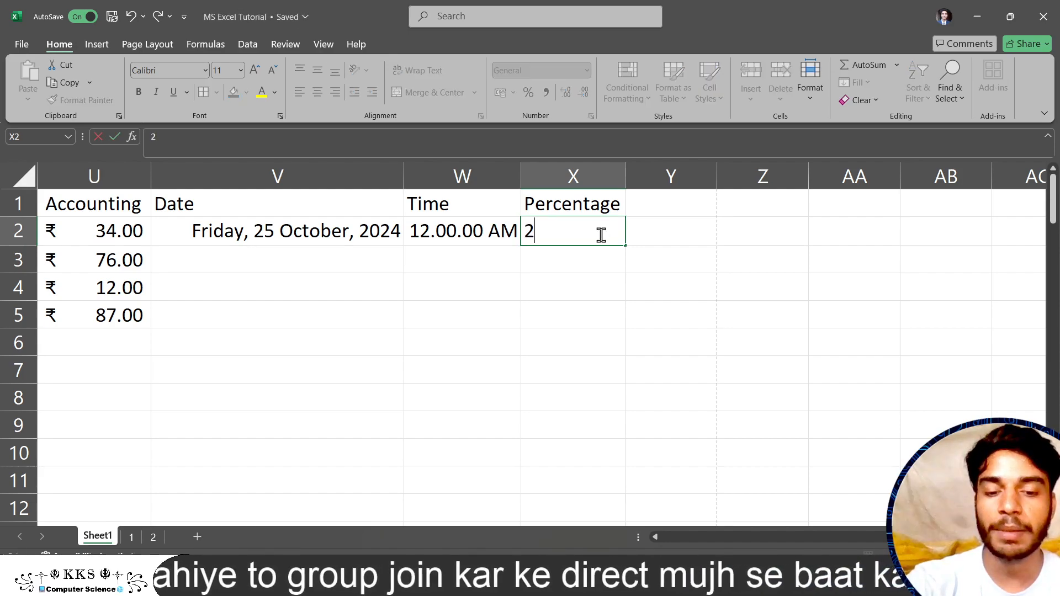
key(Return)
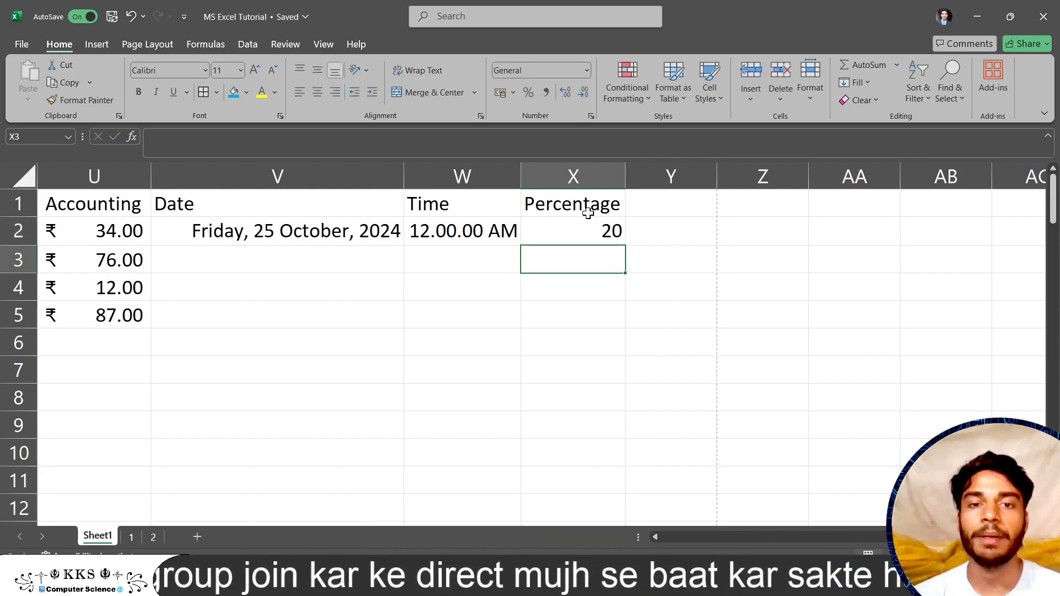
Format cells X1 to X8 as Percentage with 2 decimal places.
click(587, 212)
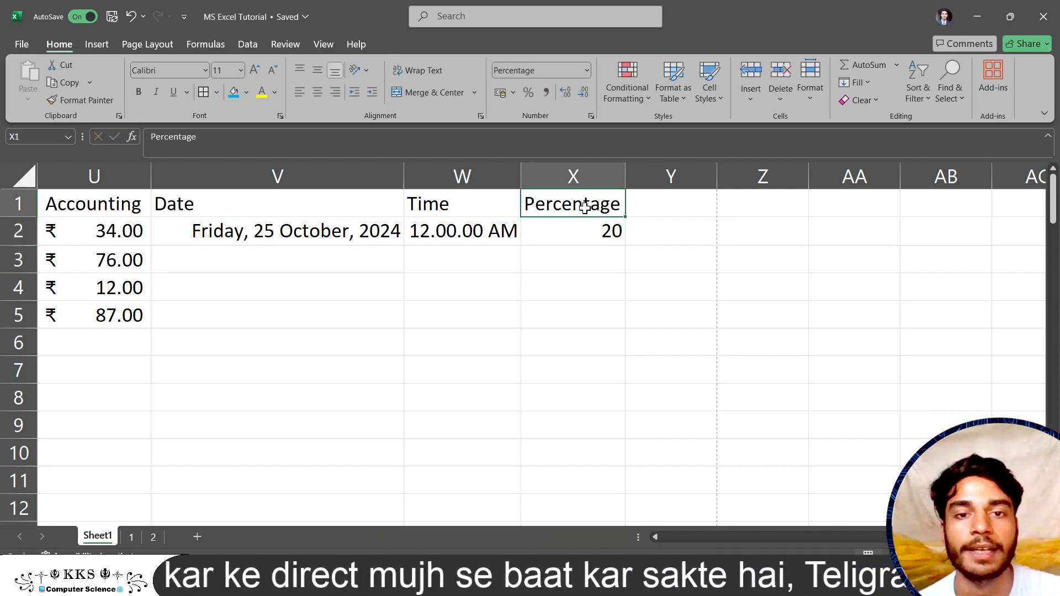
drag(585, 208, 600, 390)
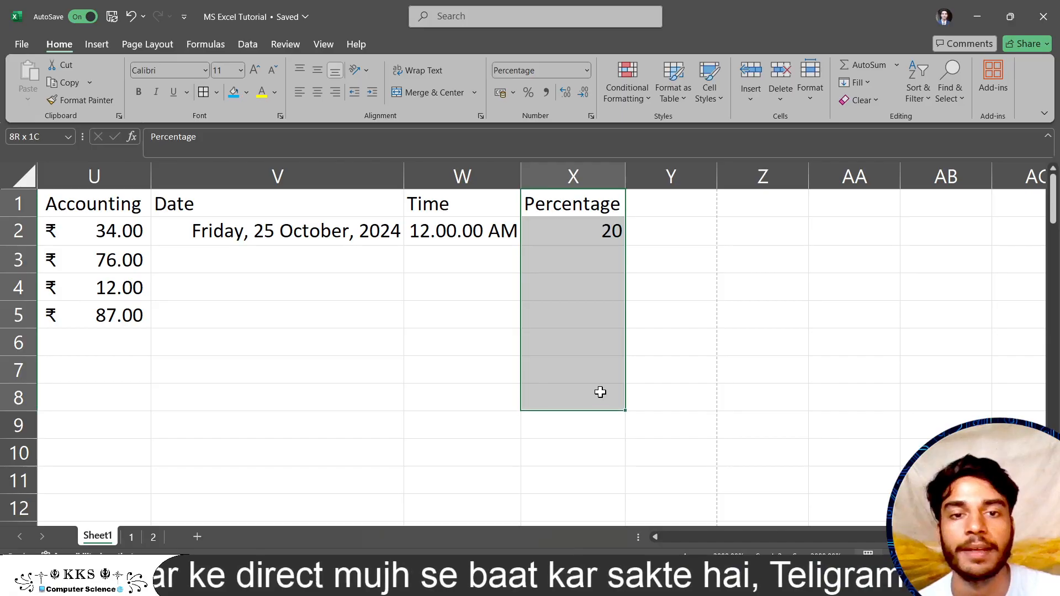
click(591, 117)
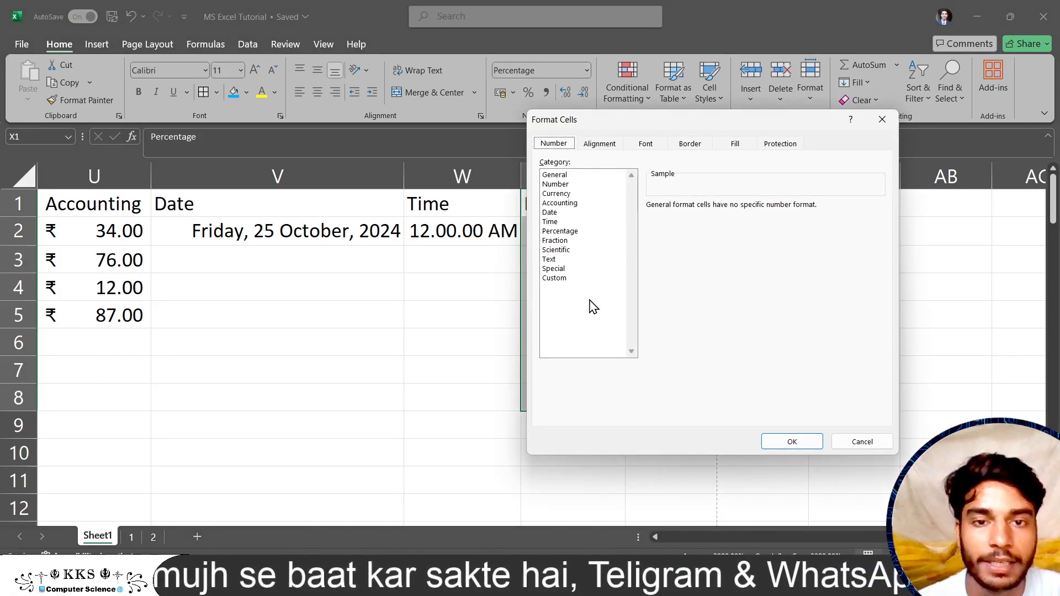
click(574, 231)
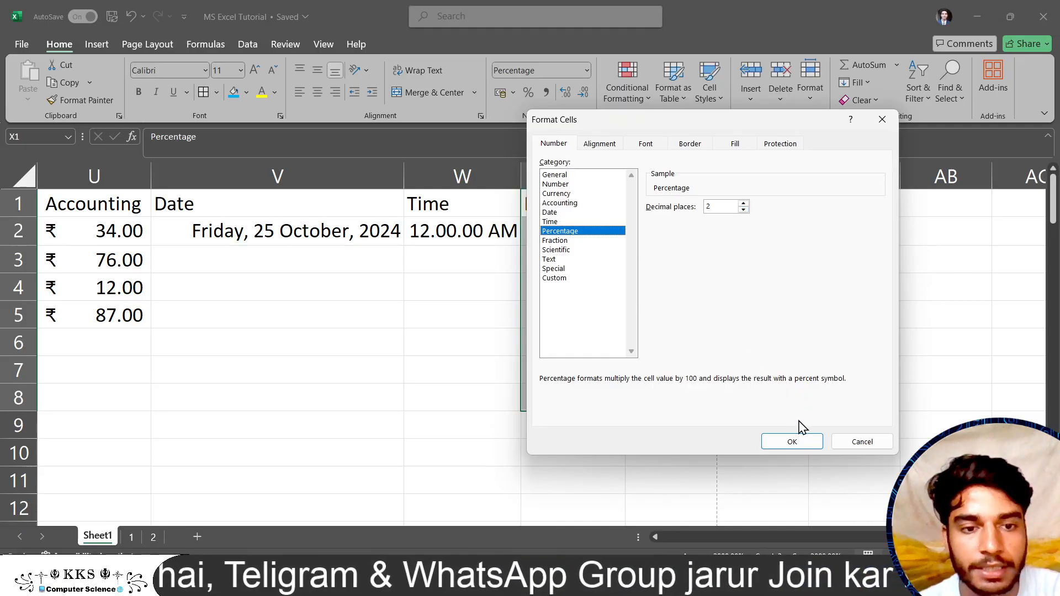
click(797, 440)
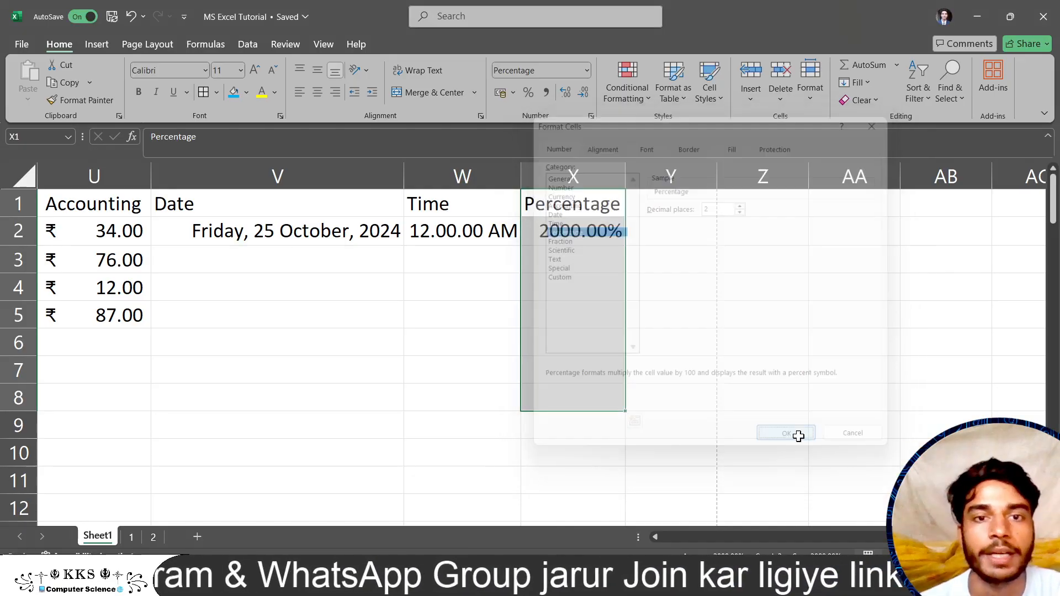
Enter 98% in cell X3 and 98.78% in cell X4.
click(592, 276)
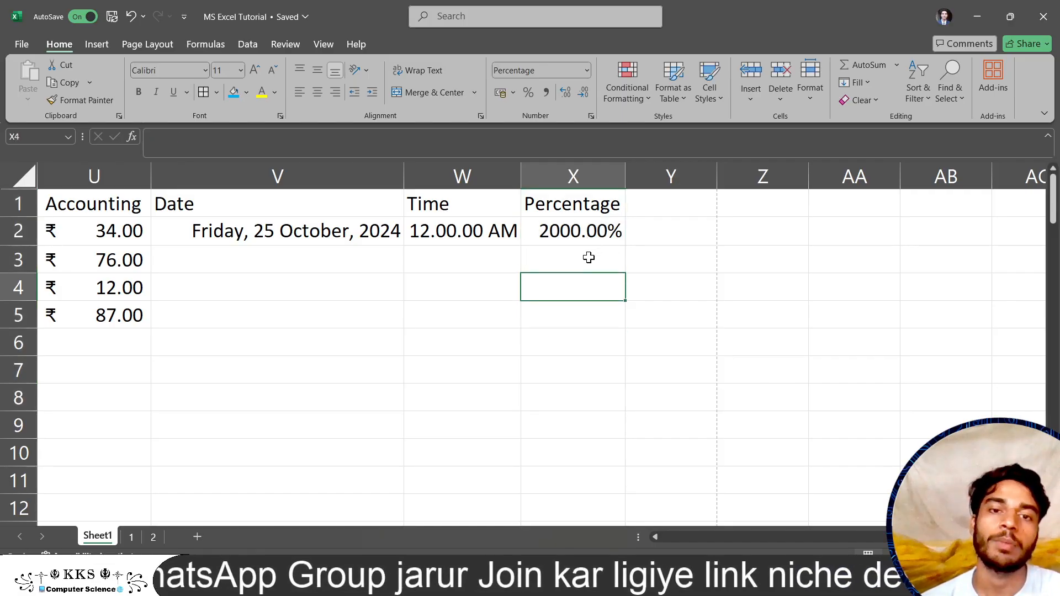
click(588, 257)
text(98)
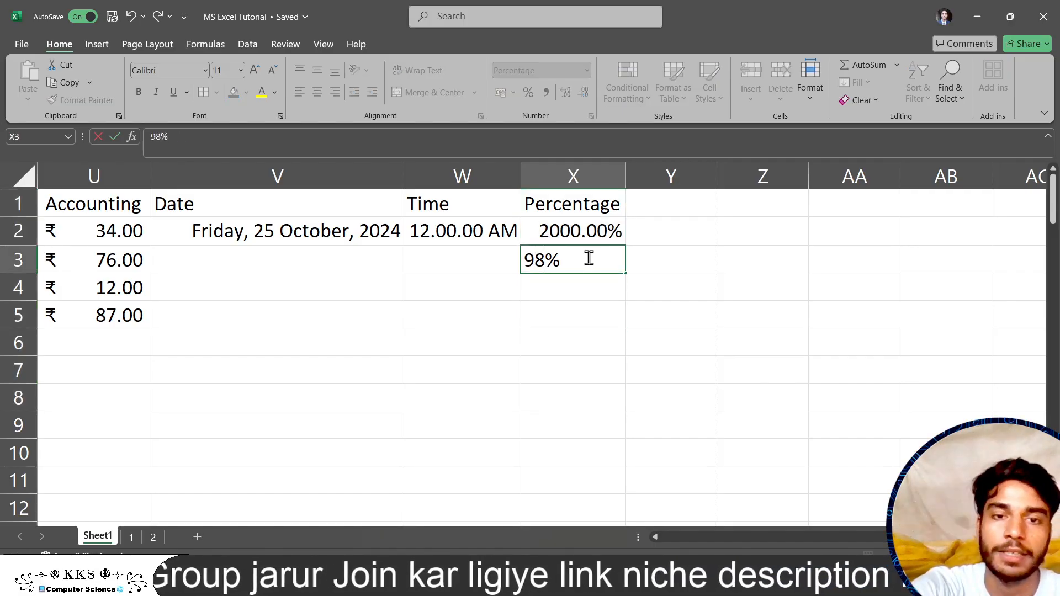
key(Return)
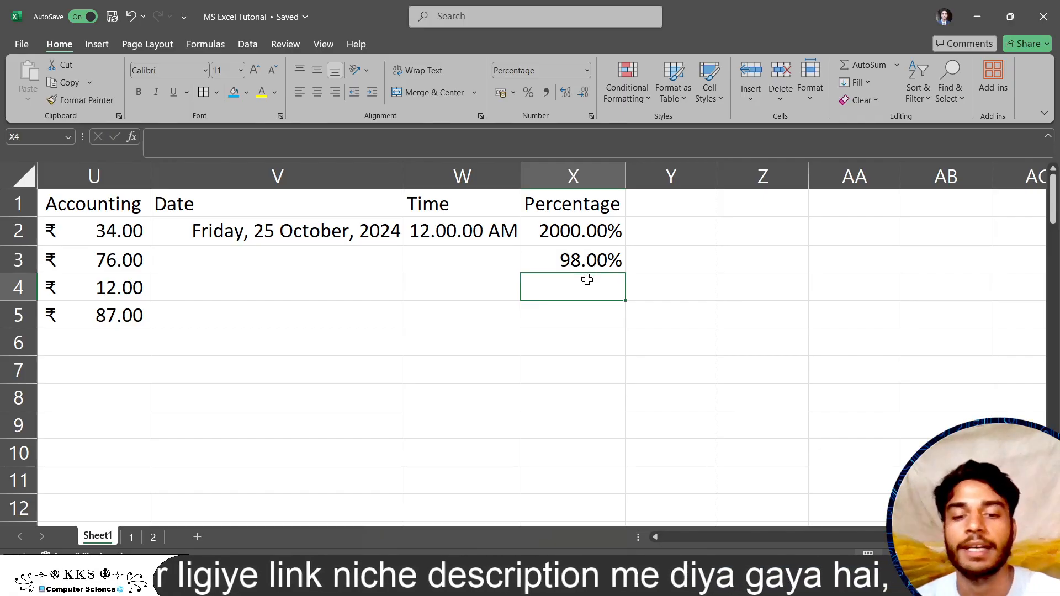
text(98.78)
key(Return)
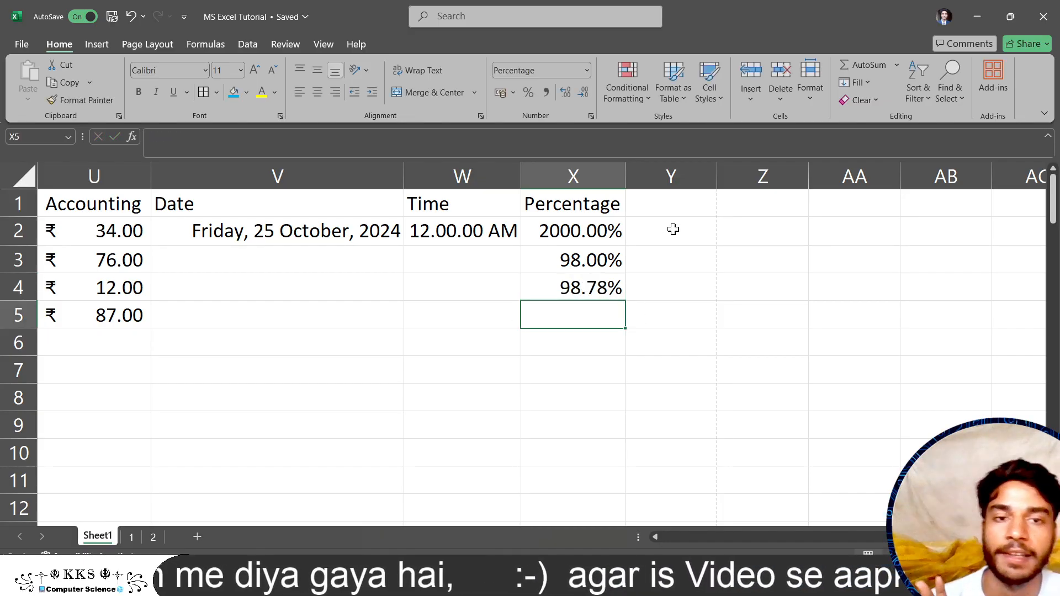
Review the fraction types offered in the number format settings for cell Y1 without applying any.
click(661, 210)
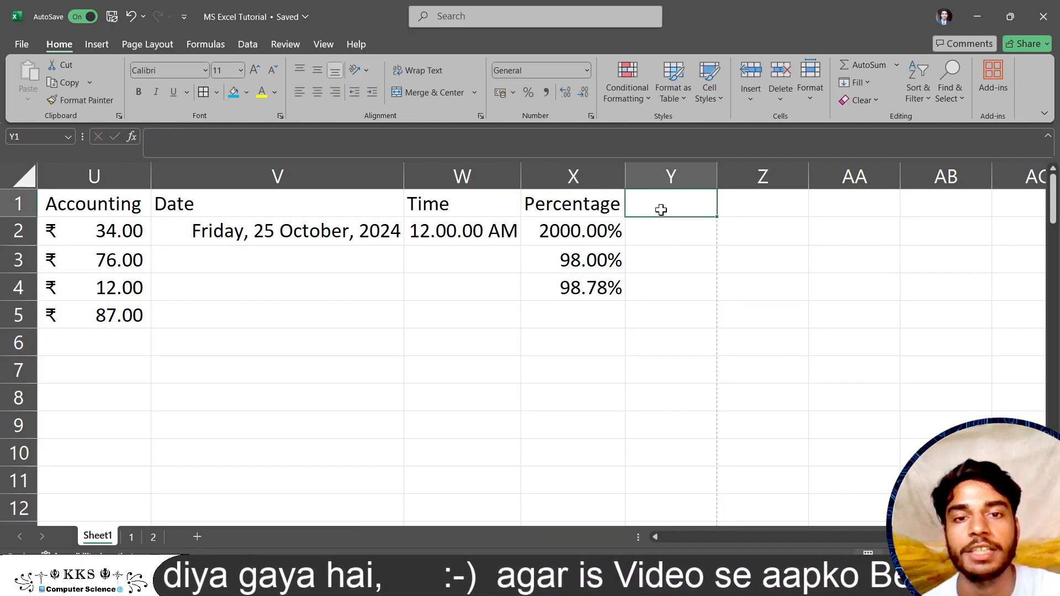
click(587, 70)
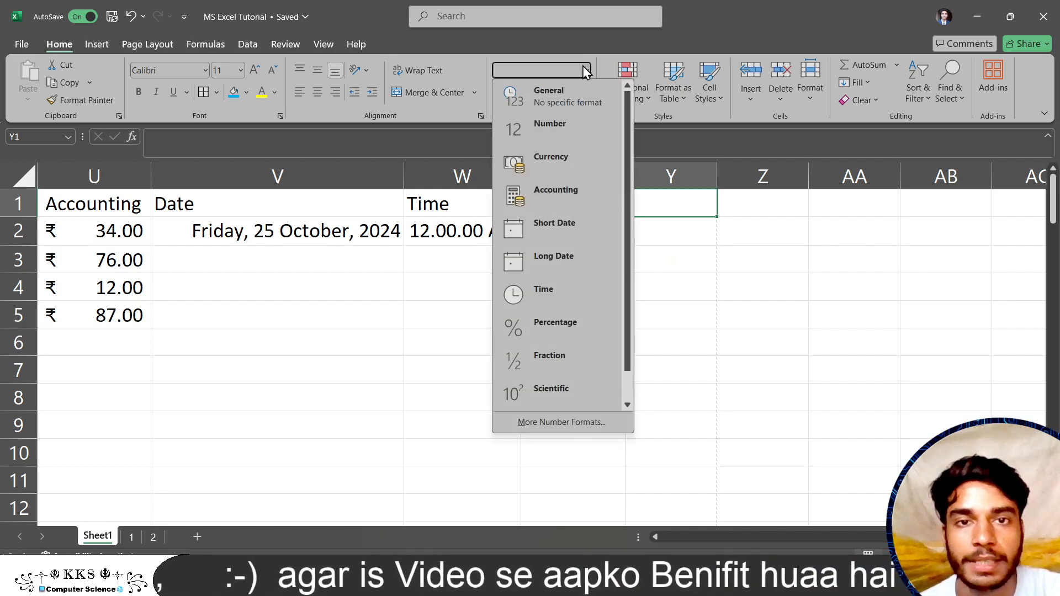
click(583, 68)
click(589, 115)
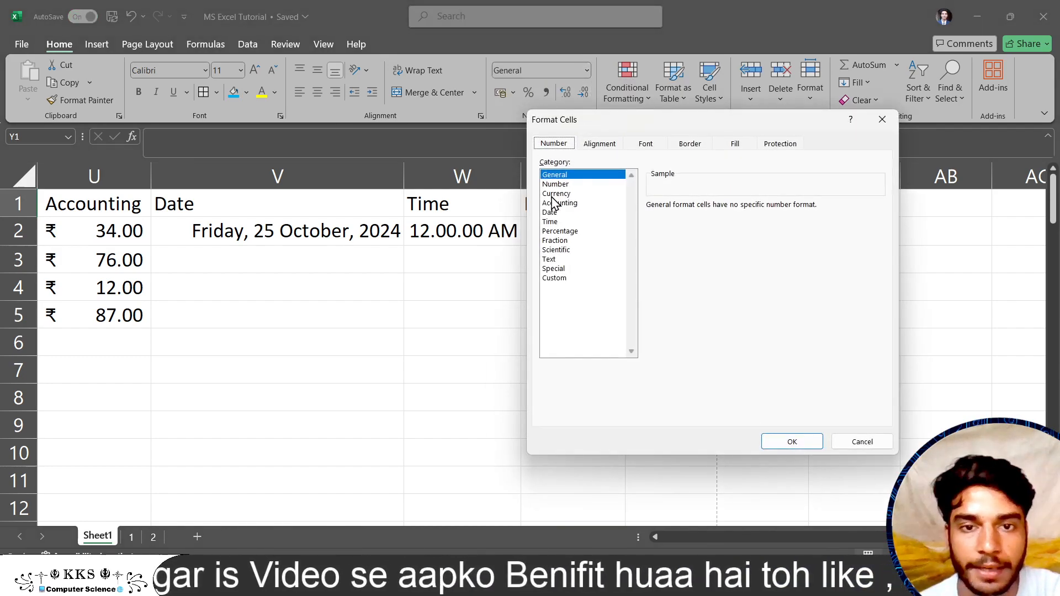
click(558, 241)
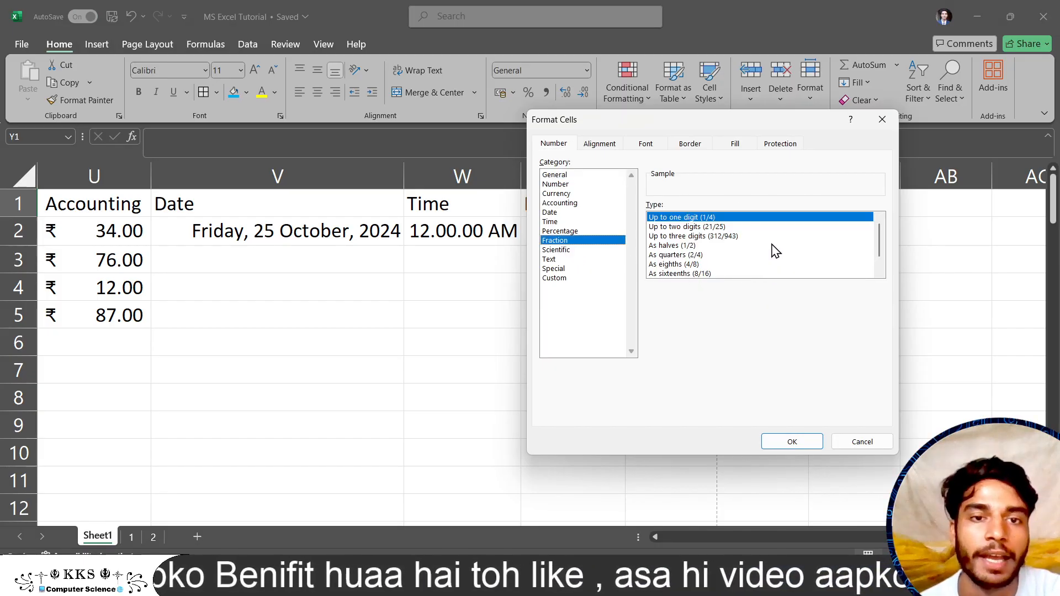
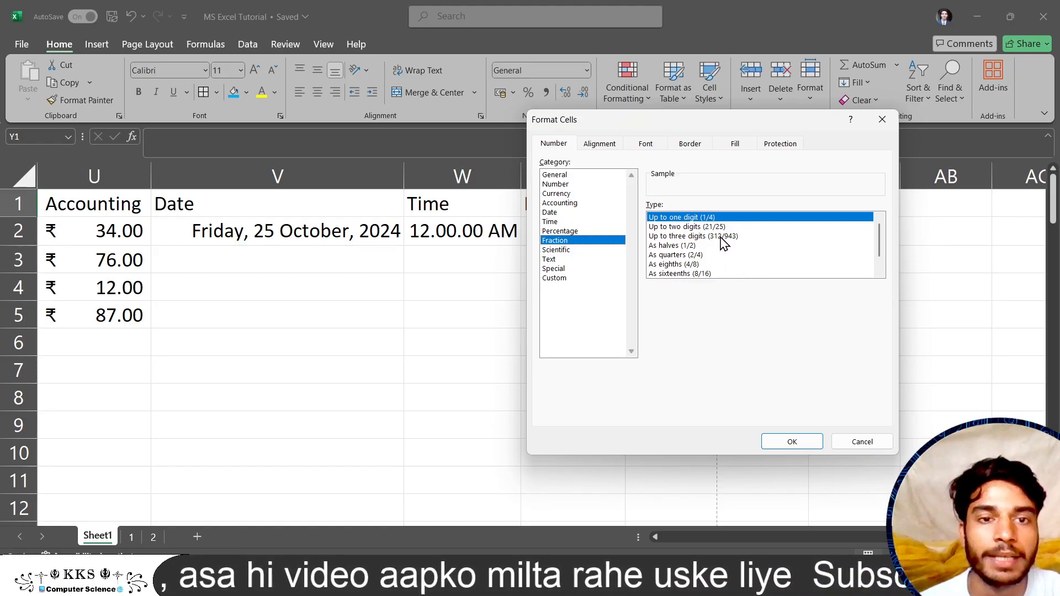
click(856, 441)
Enter the heading Fraction in cell Y1.
text(Fraction)
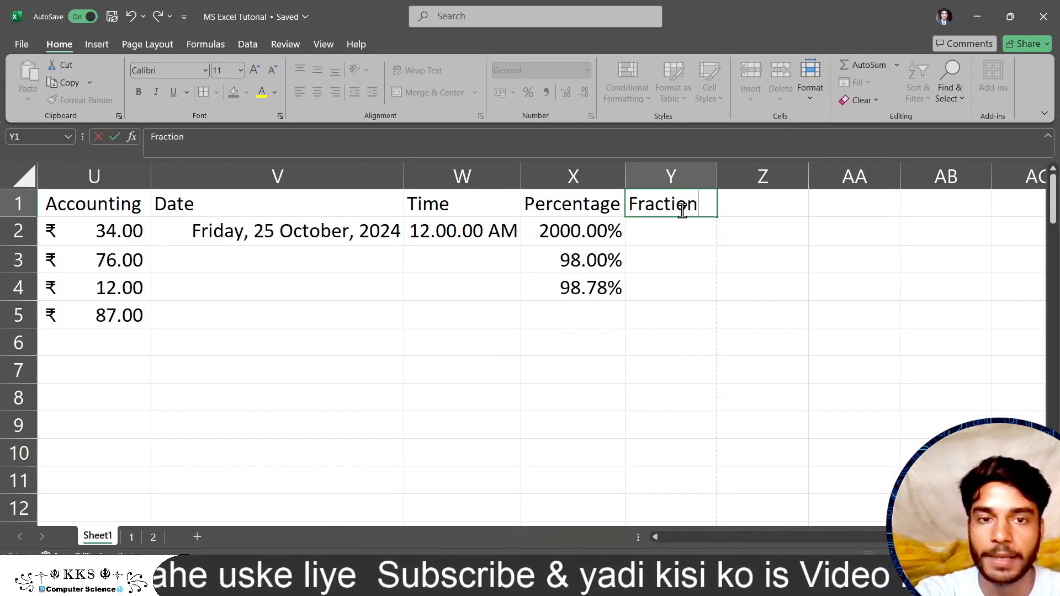
key(Return)
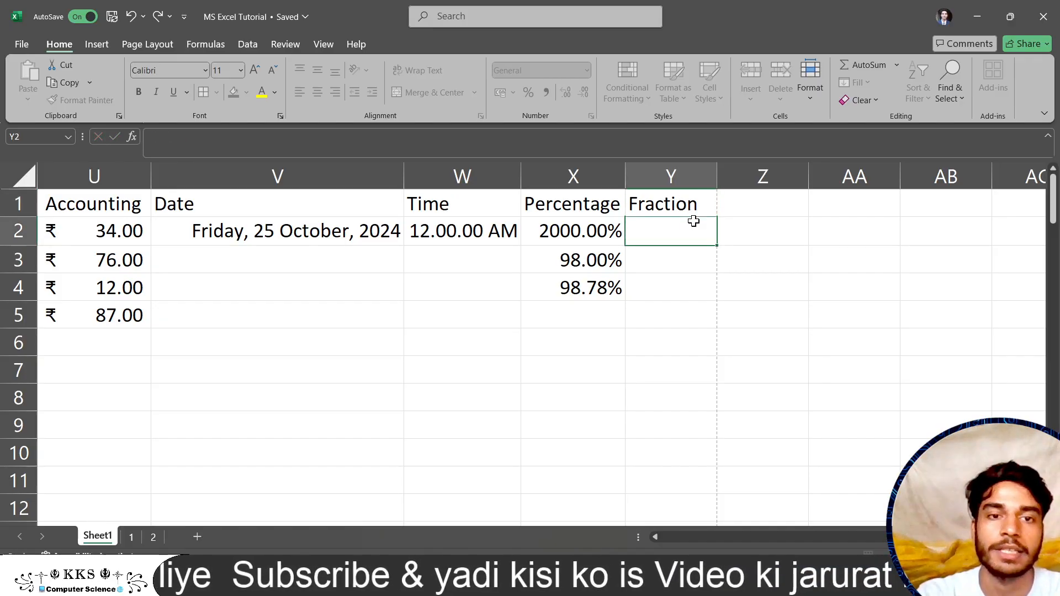
click(689, 200)
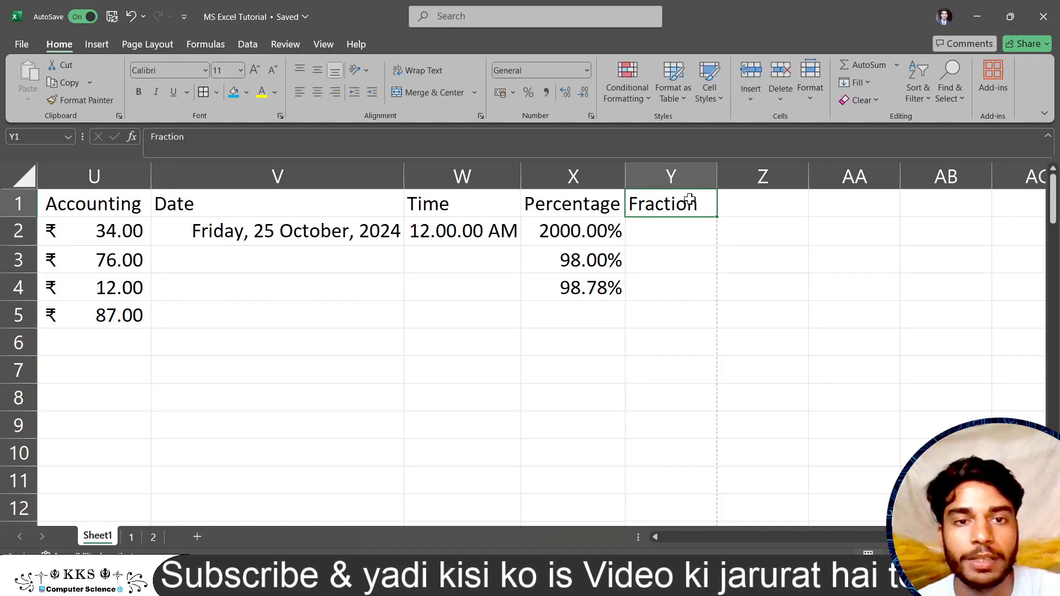
Enter 2/3 in cell Y2 below the Fraction heading while the column still has the General format.
click(686, 228)
text(2/3)
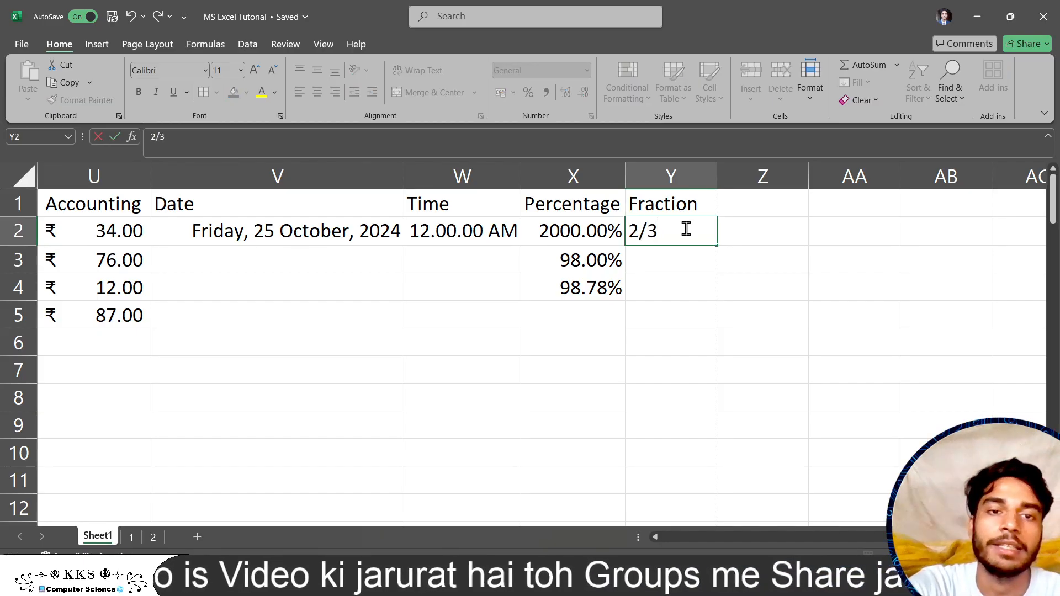
click(680, 205)
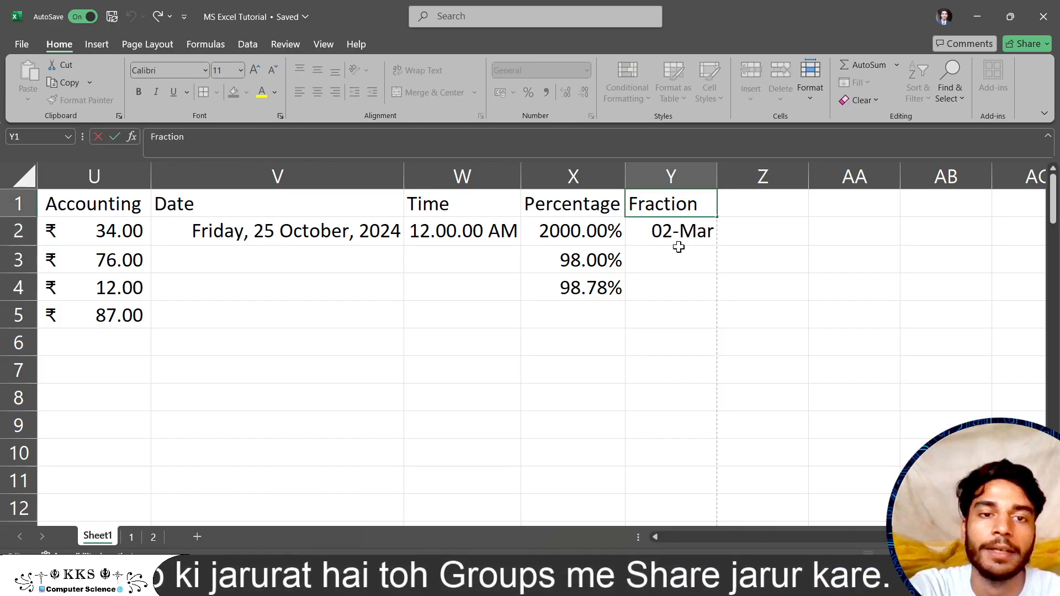
click(698, 228)
Apply the Fraction number format to cells Y1 to Y7.
click(683, 207)
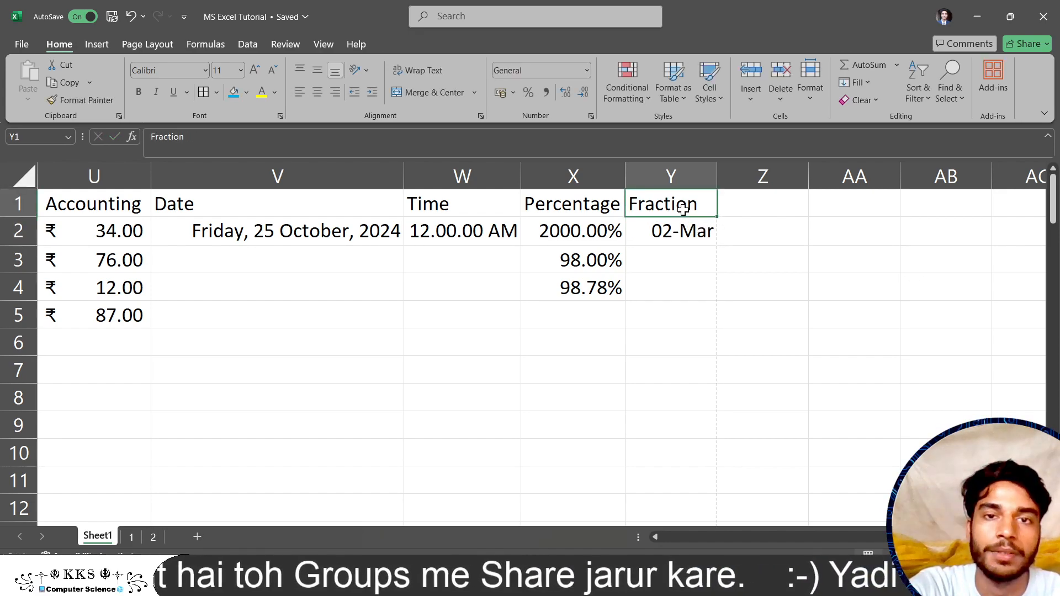
drag(683, 207, 693, 378)
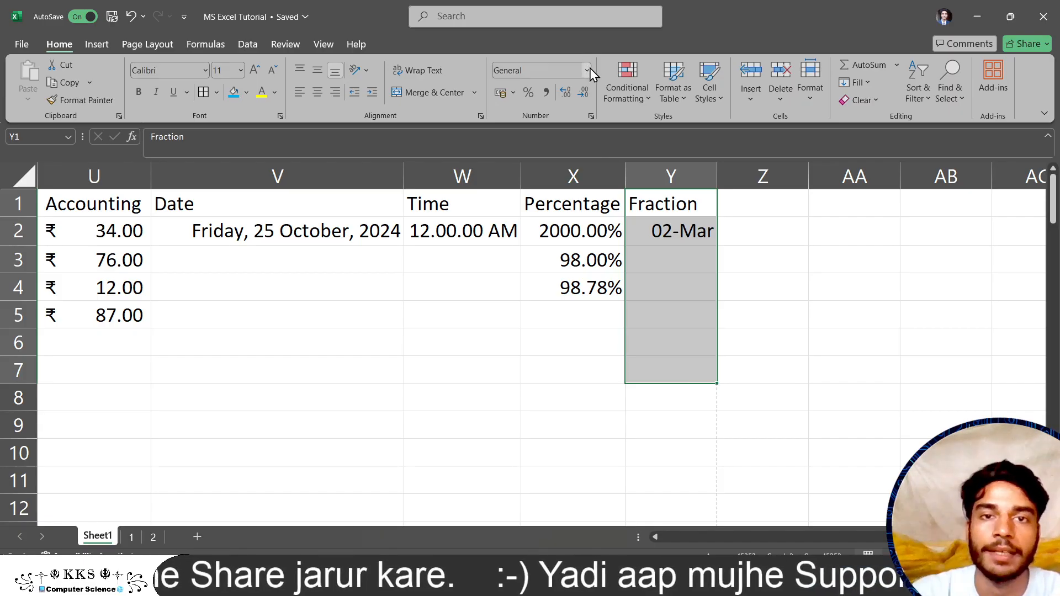
click(587, 70)
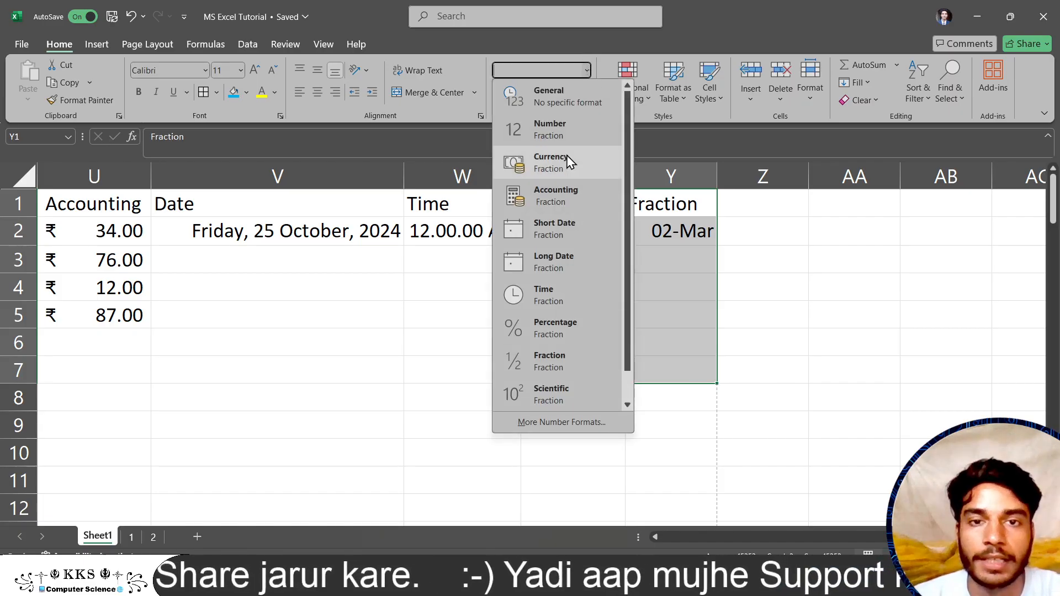
click(568, 360)
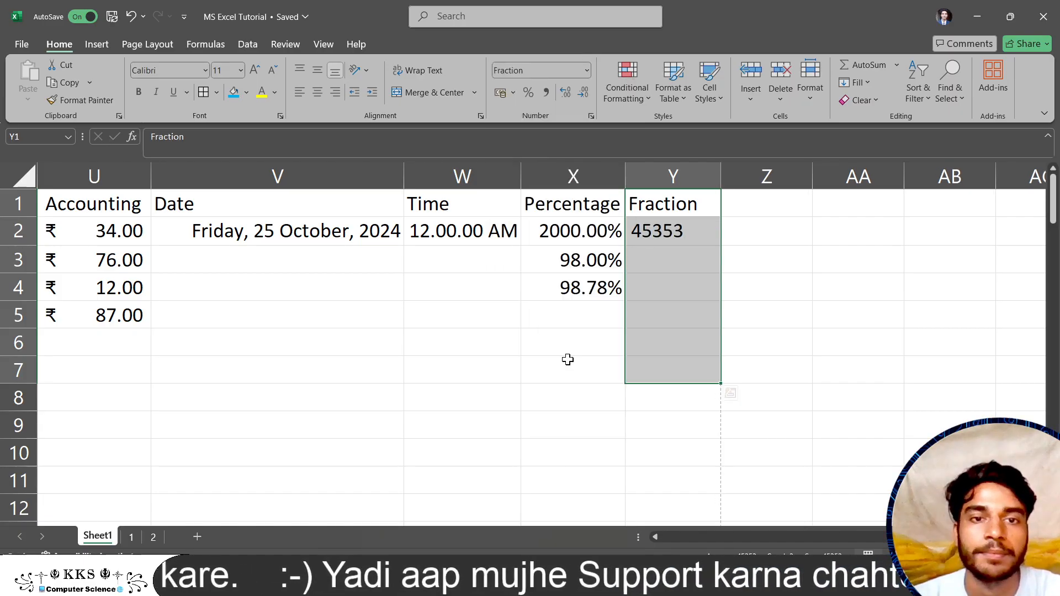
Set the fraction type of cells Y1 to Y7 to Up to two digits (21/25).
click(586, 68)
click(587, 68)
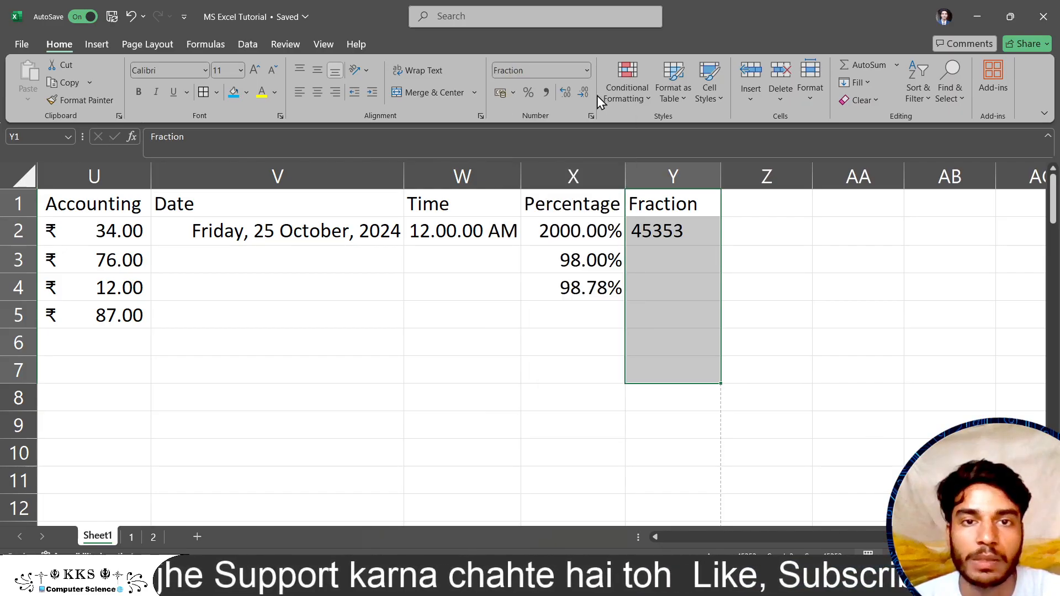
click(591, 117)
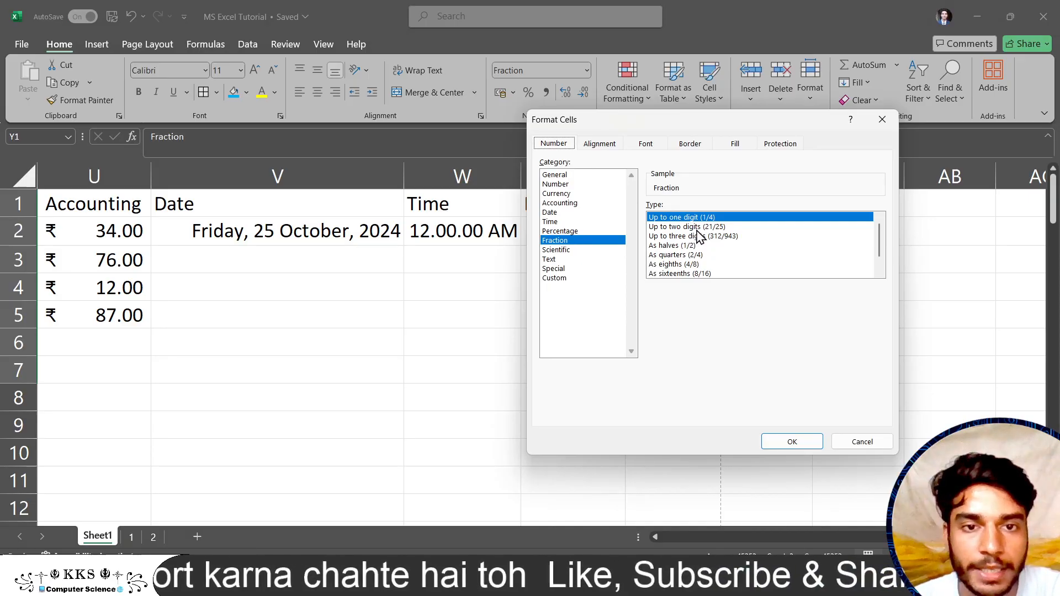
click(698, 228)
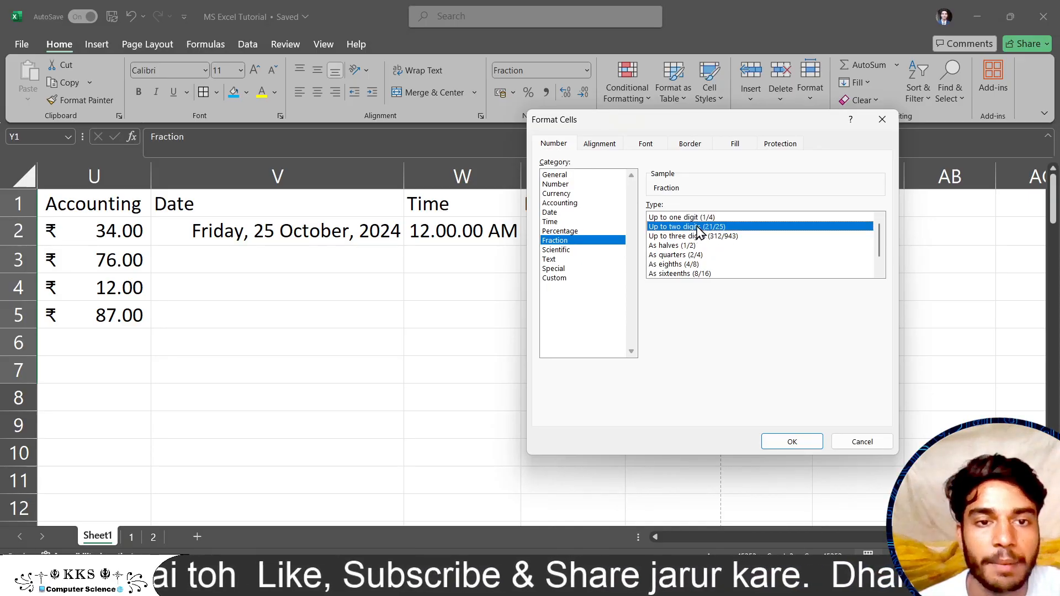
click(809, 444)
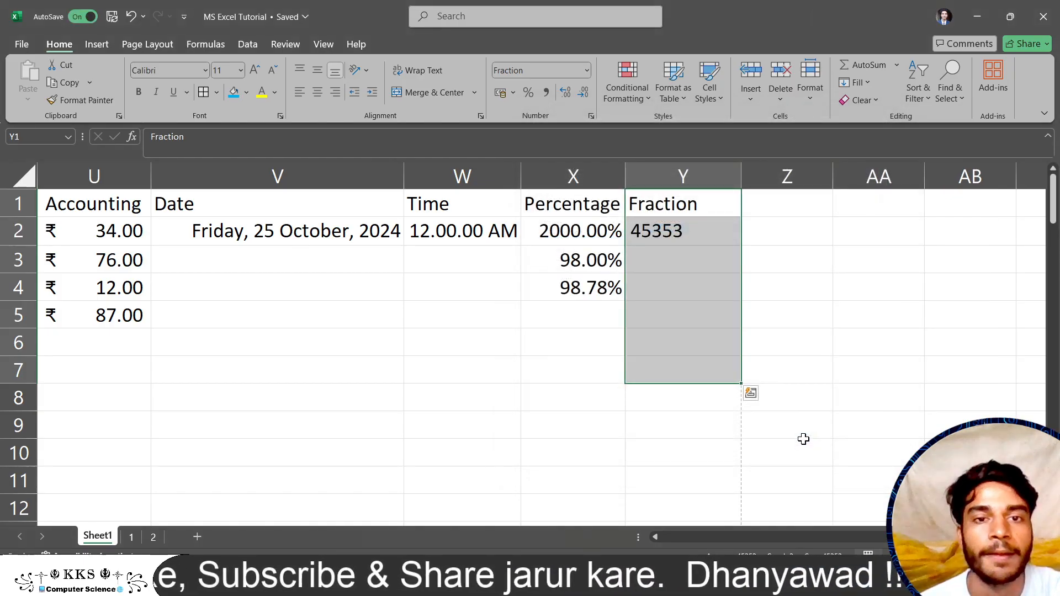
Replace the content of cell Y2 with 1/2.
click(656, 223)
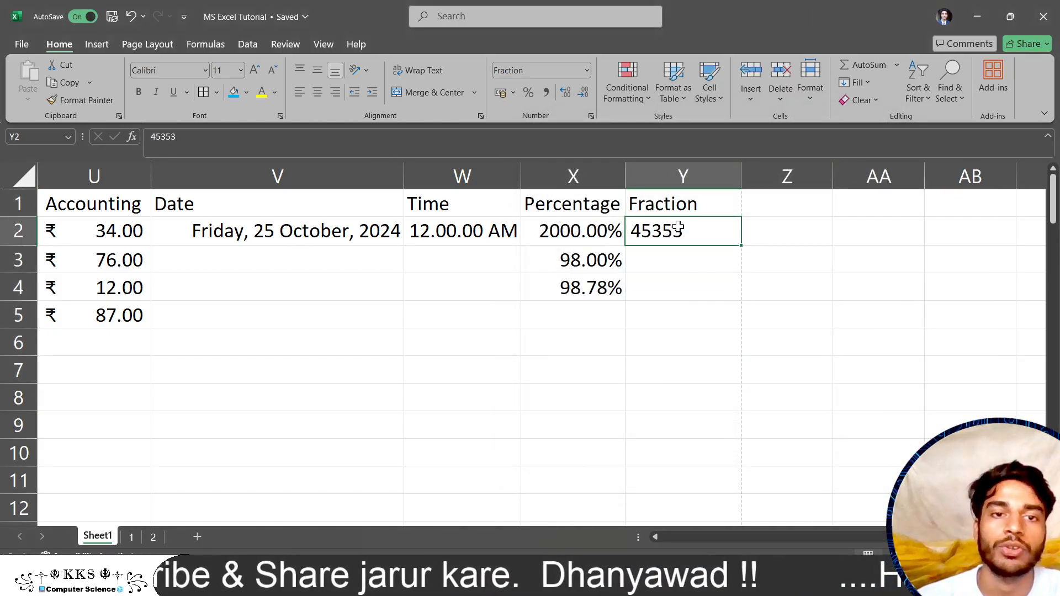
double_click(680, 227)
drag(687, 228, 766, 230)
text(1/2)
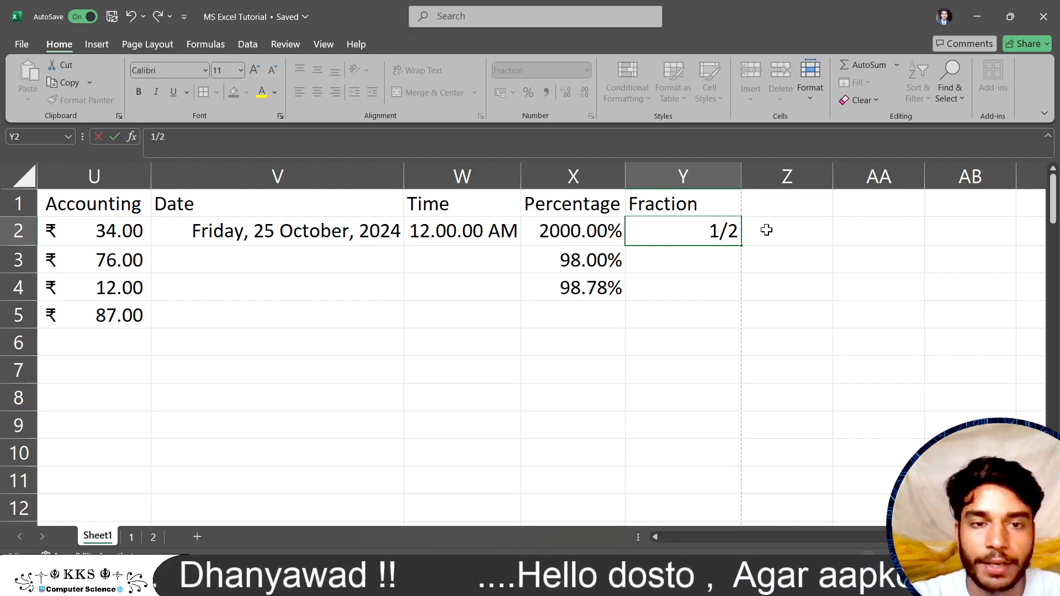
key(Return)
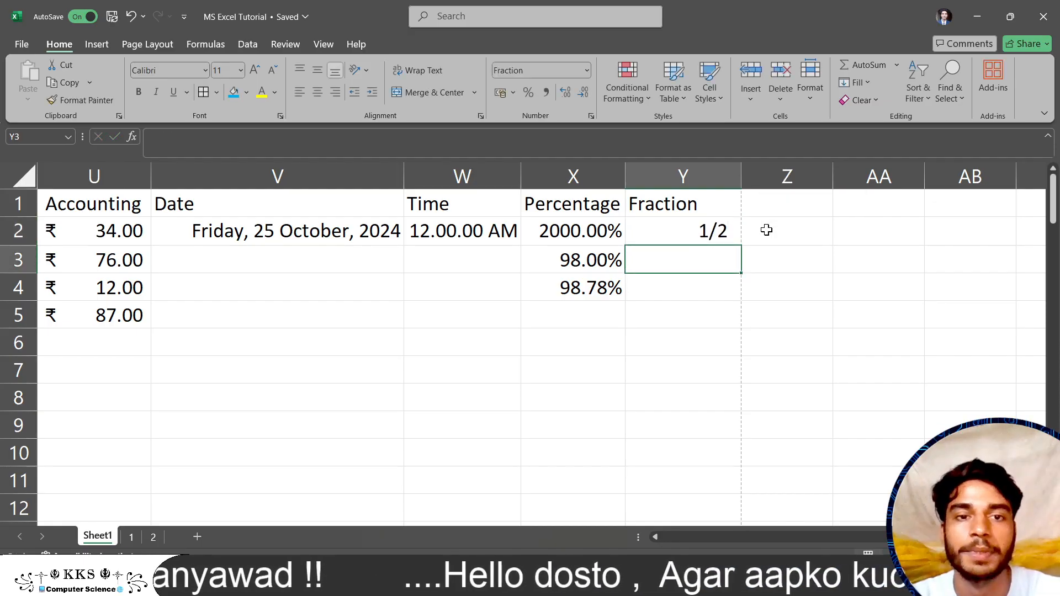
click(685, 235)
click(683, 258)
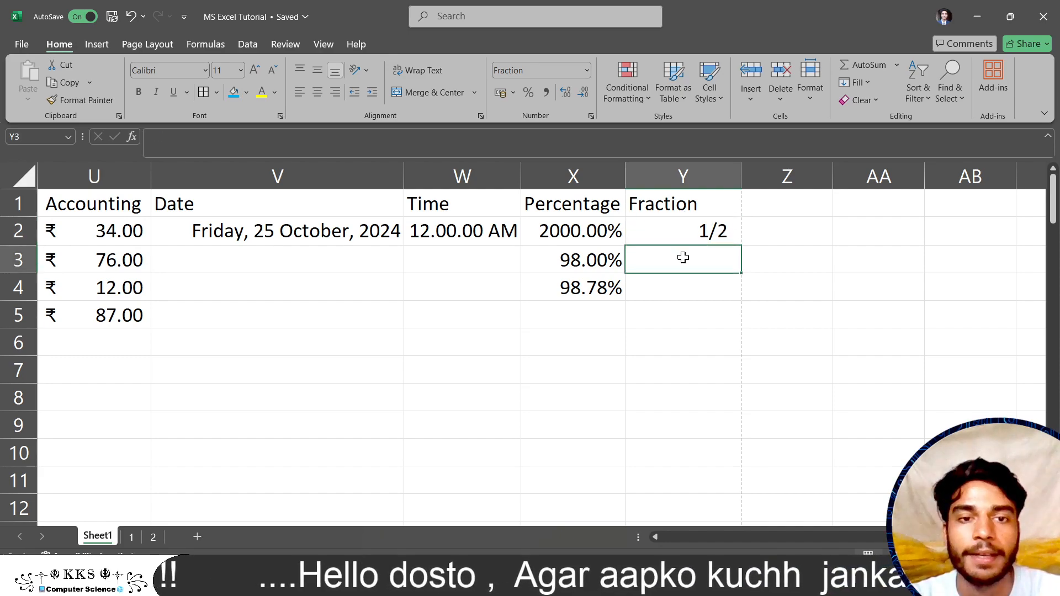
click(676, 207)
key(F2)
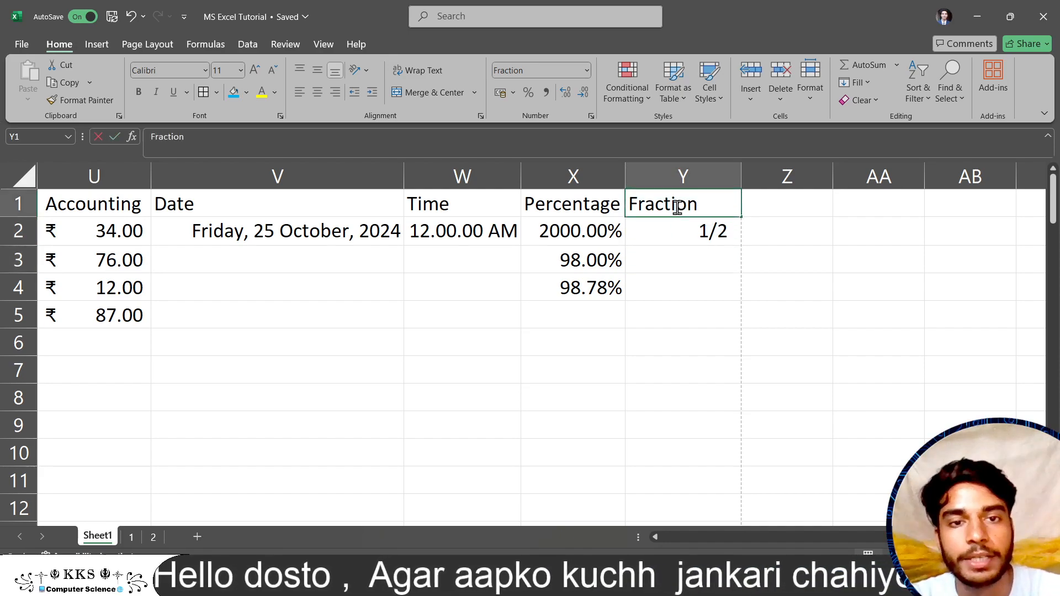
click(687, 253)
Look through the fraction types and set cells Y1 to Y6 to Up to one digit (1/4).
click(676, 203)
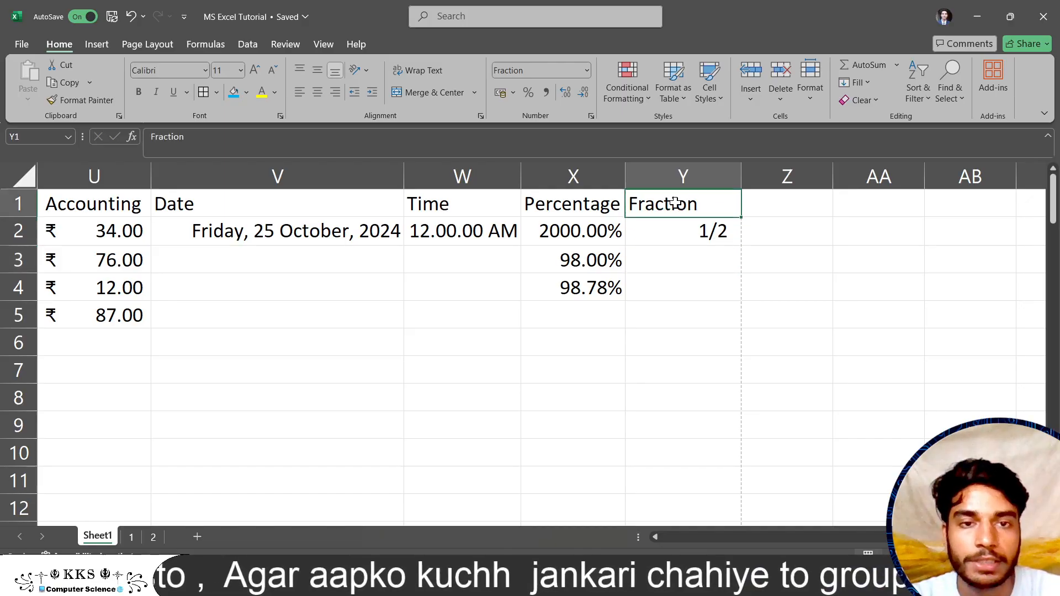
drag(698, 203, 712, 337)
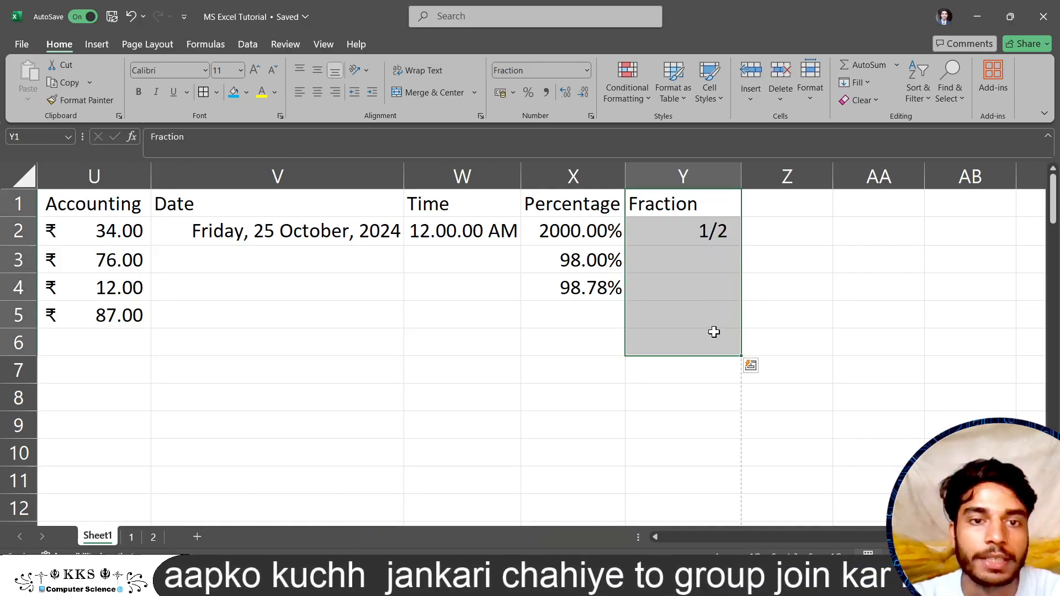
click(590, 115)
drag(778, 119, 460, 122)
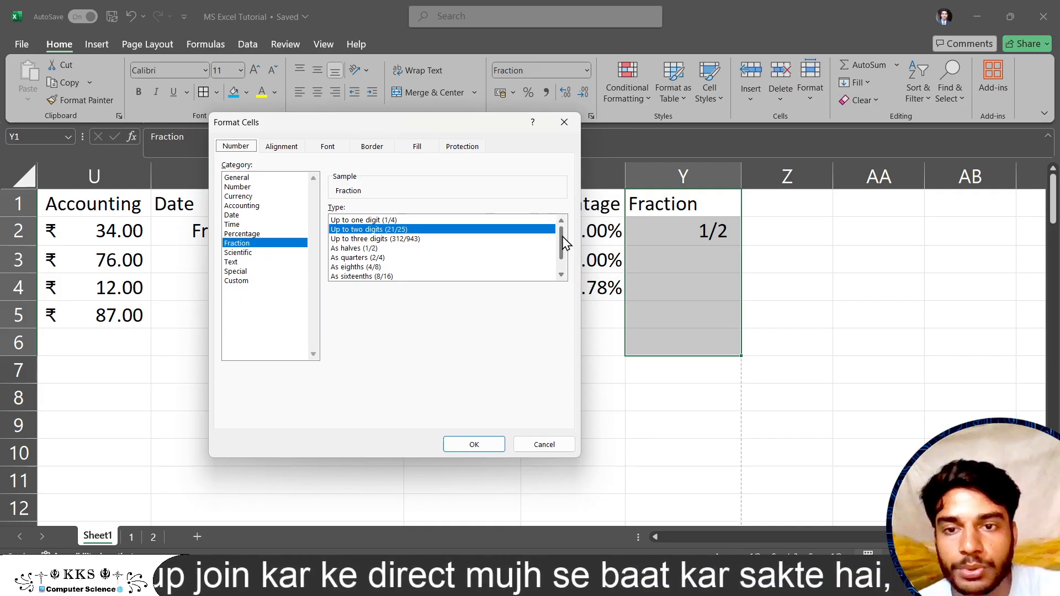
drag(564, 243, 564, 255)
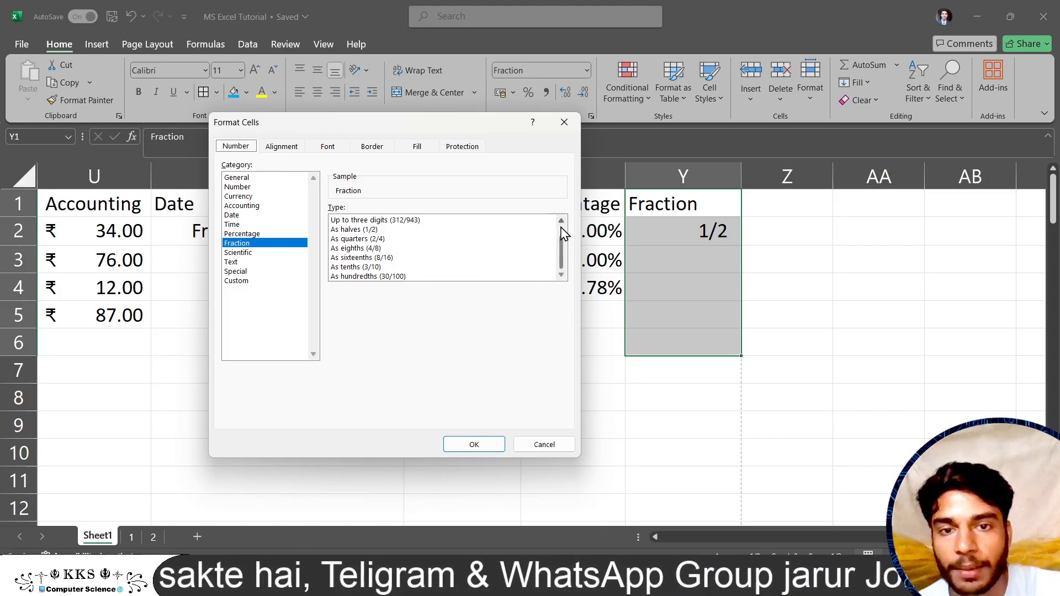
drag(563, 240, 564, 224)
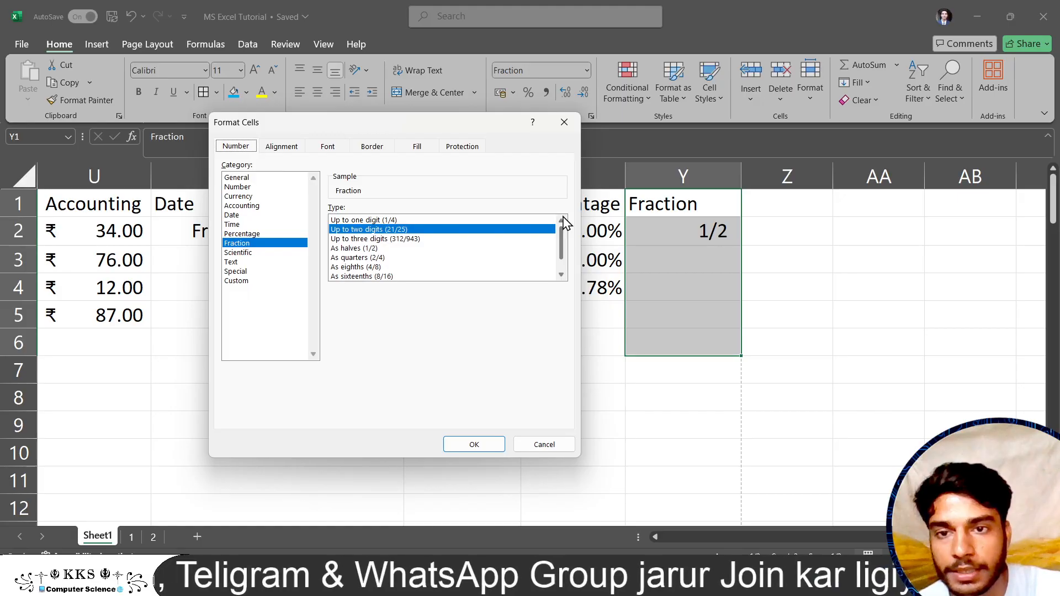
click(397, 220)
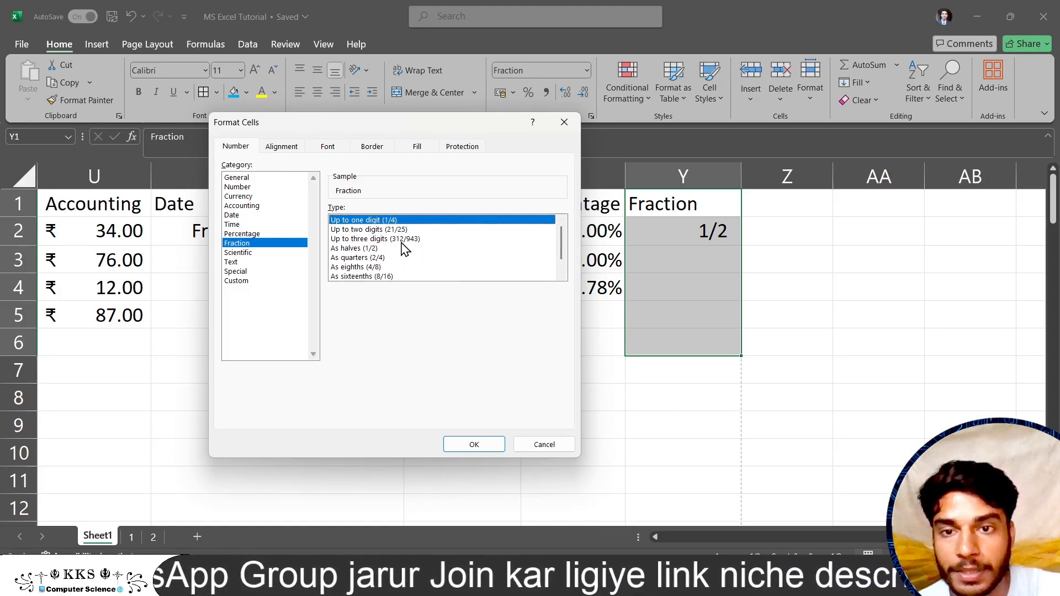
click(469, 444)
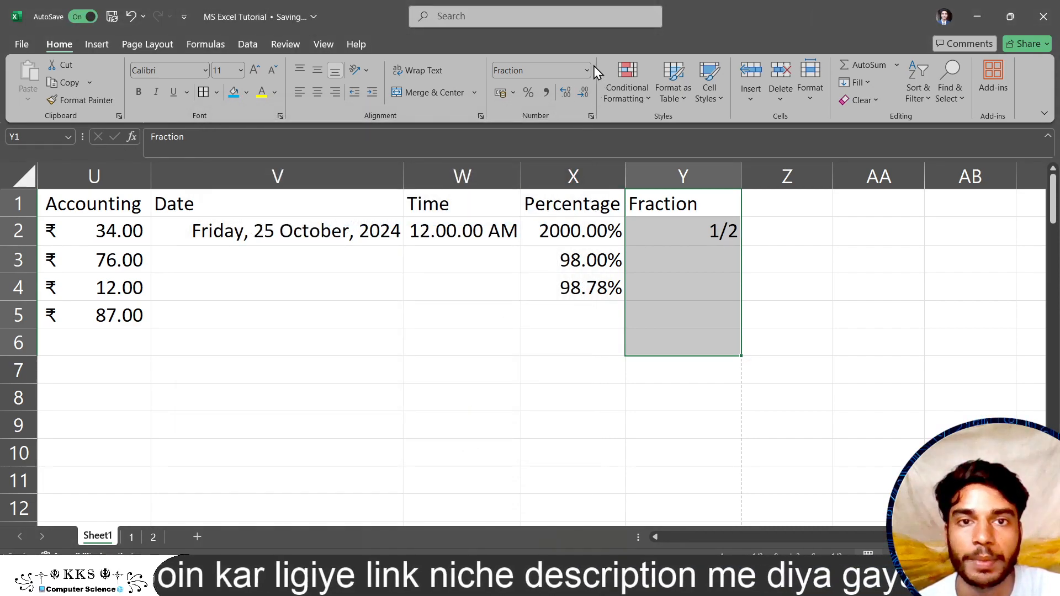
Change the fraction type of cells Y1 to Y6 to Up to two digits (21/25).
click(591, 115)
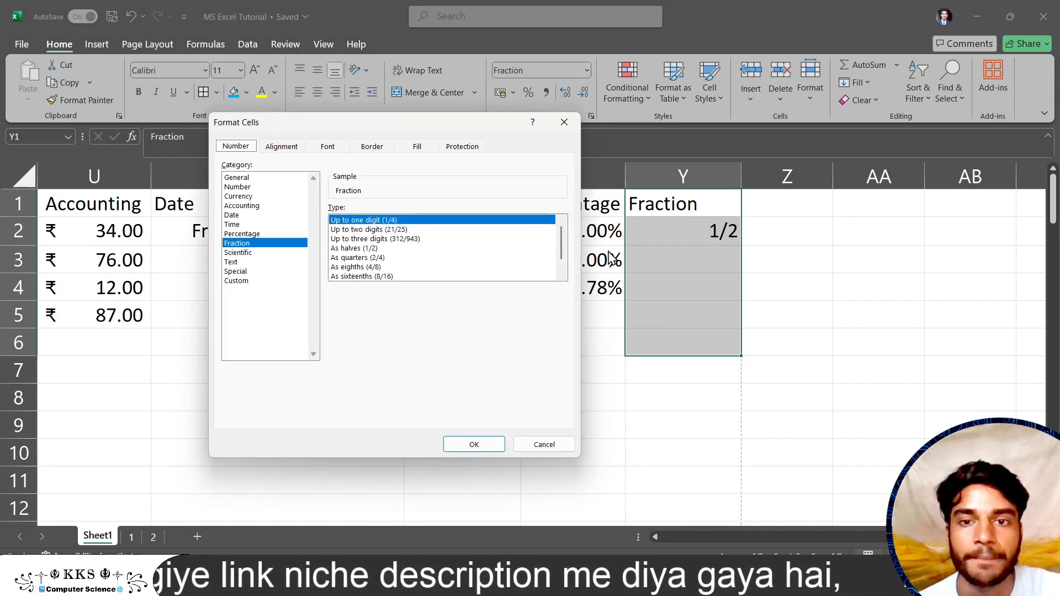
click(393, 229)
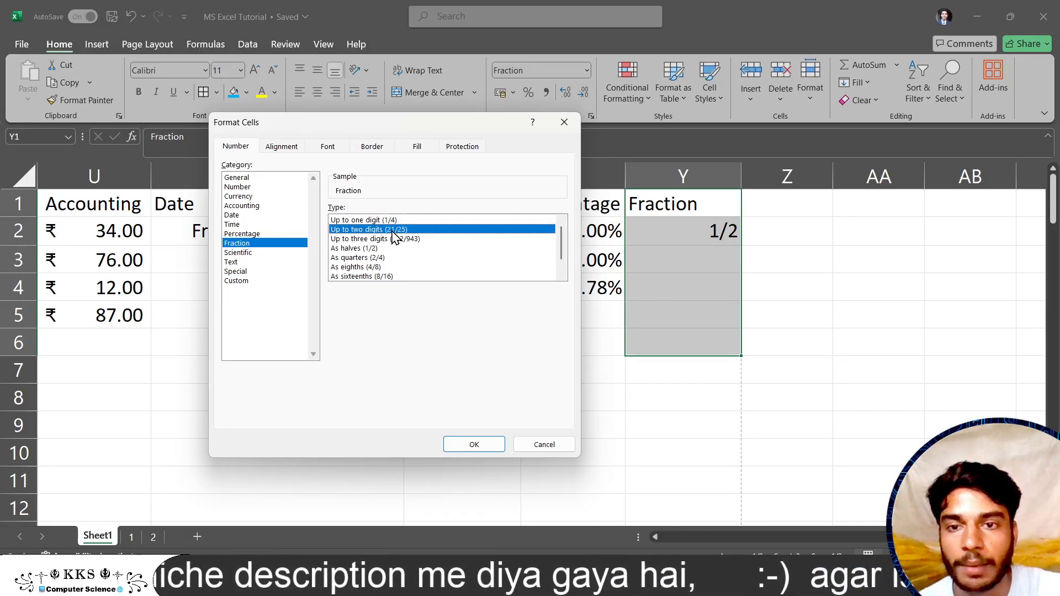
click(474, 445)
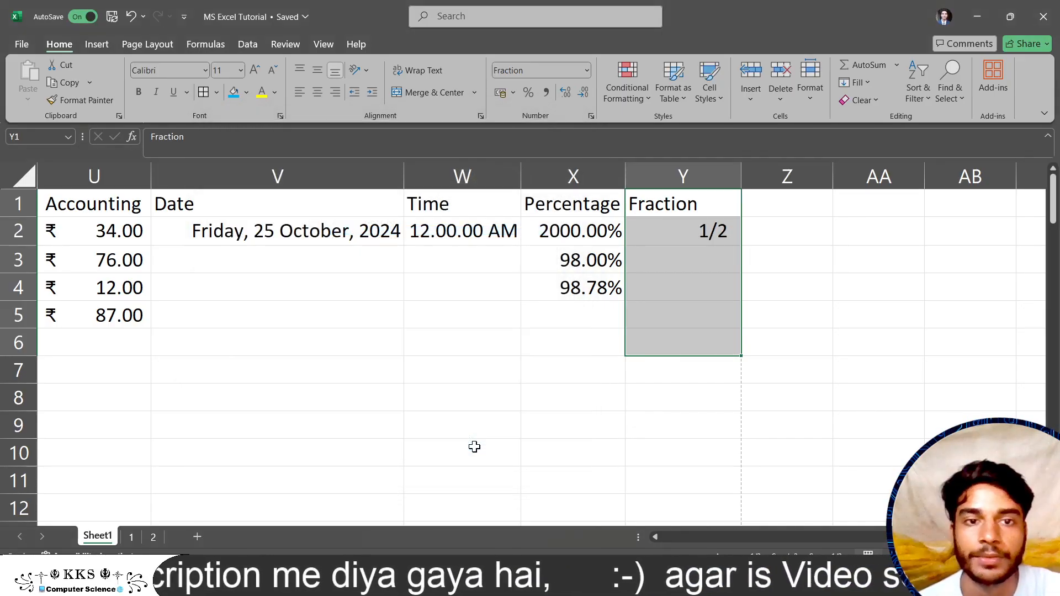
Enter the fraction 1/45 in cell Y3 of the Fraction column.
click(705, 251)
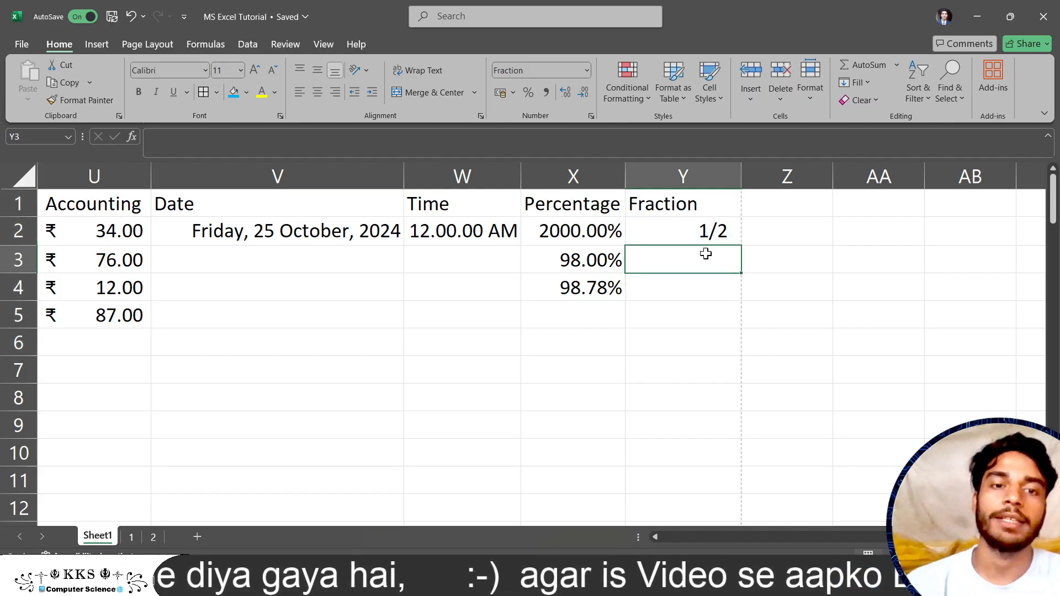
text(1/)
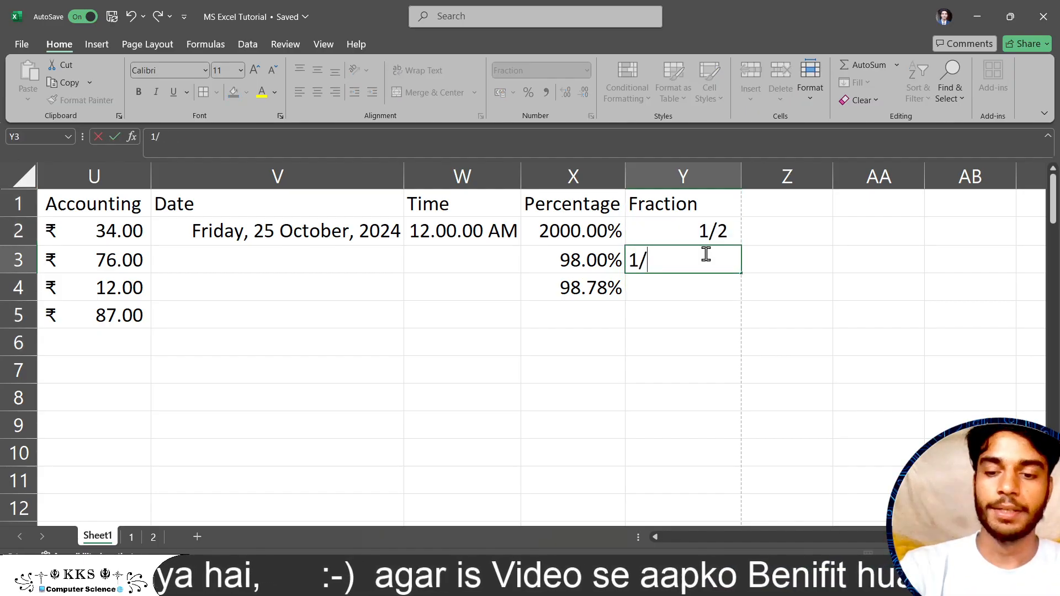
text(45)
key(Return)
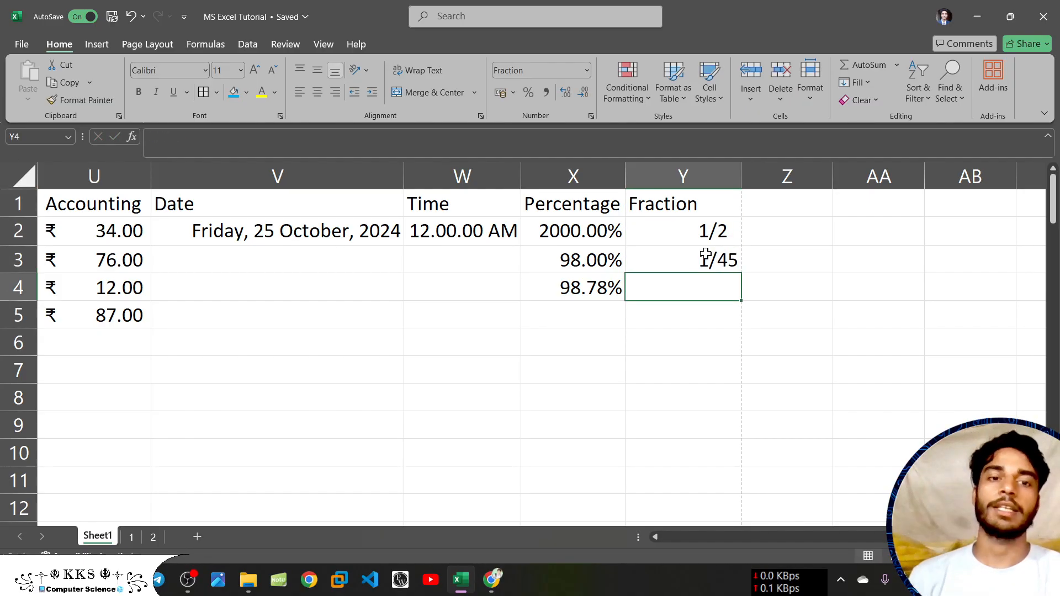
Set the fraction type of cell Y2 to As hundredths (30/100).
click(710, 229)
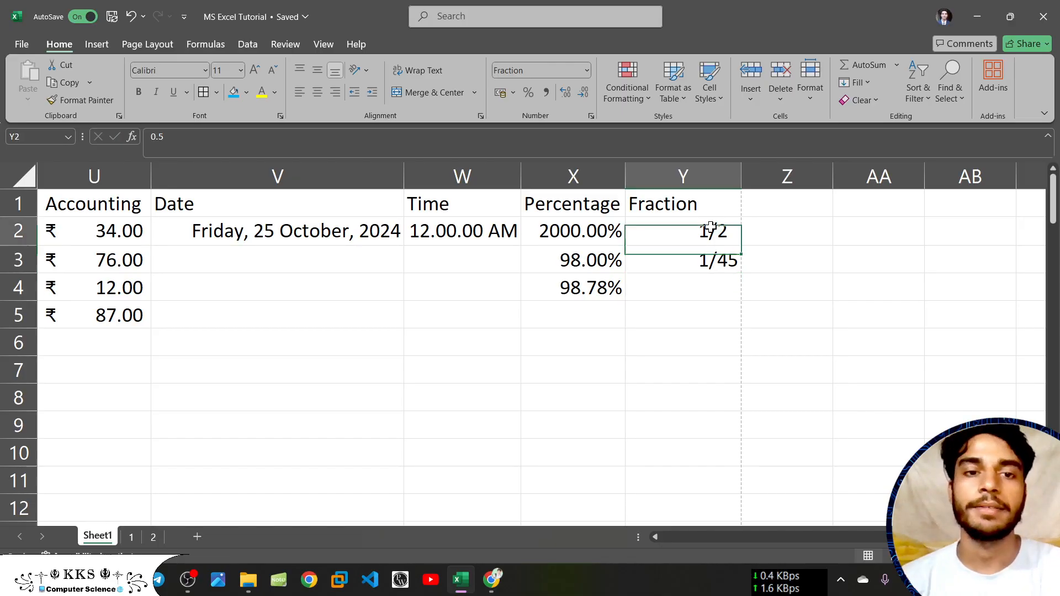
click(590, 115)
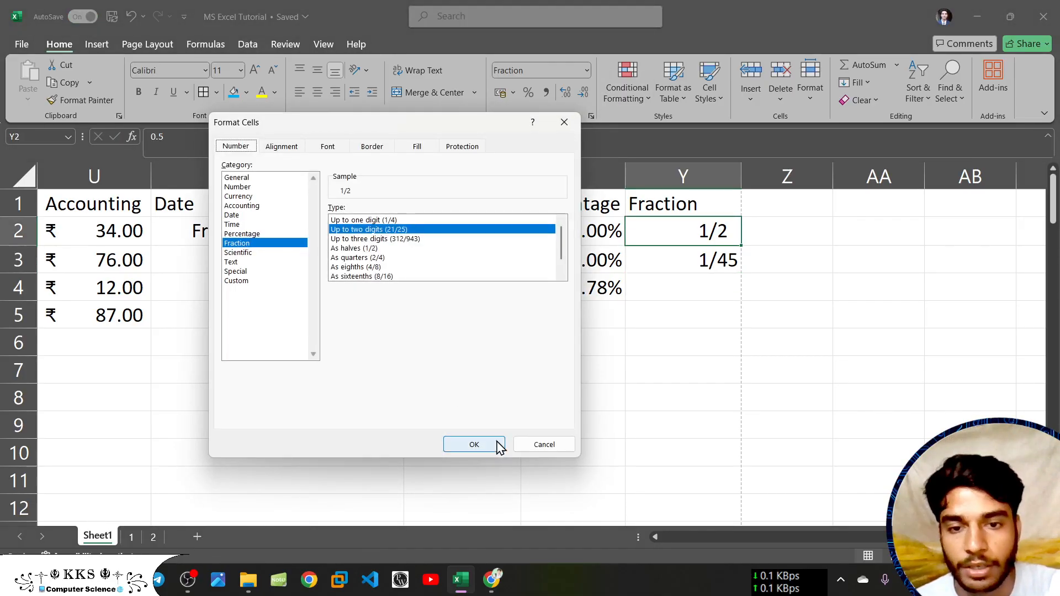
click(196, 583)
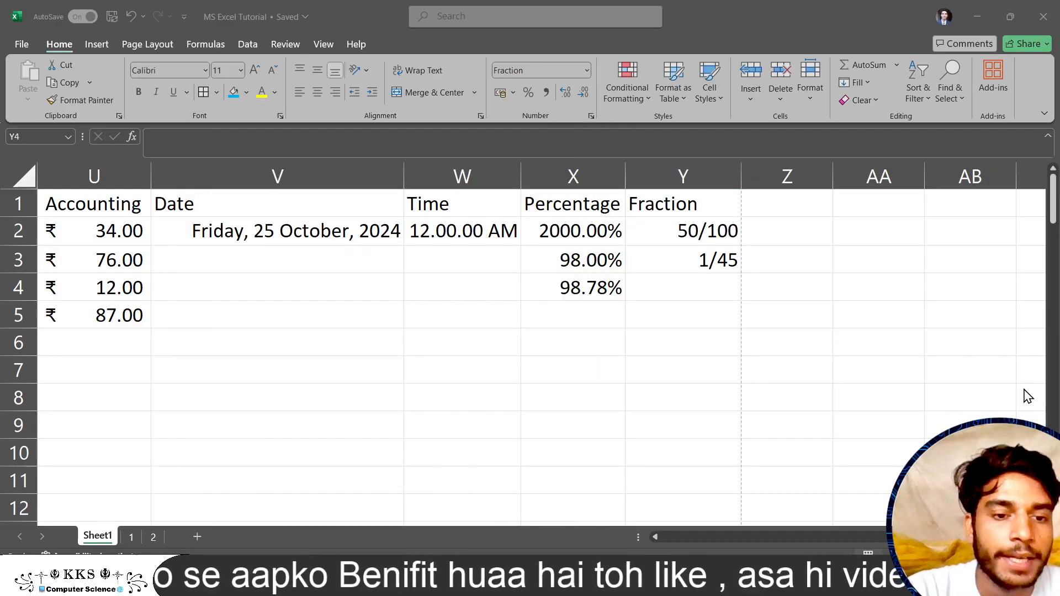
click(959, 32)
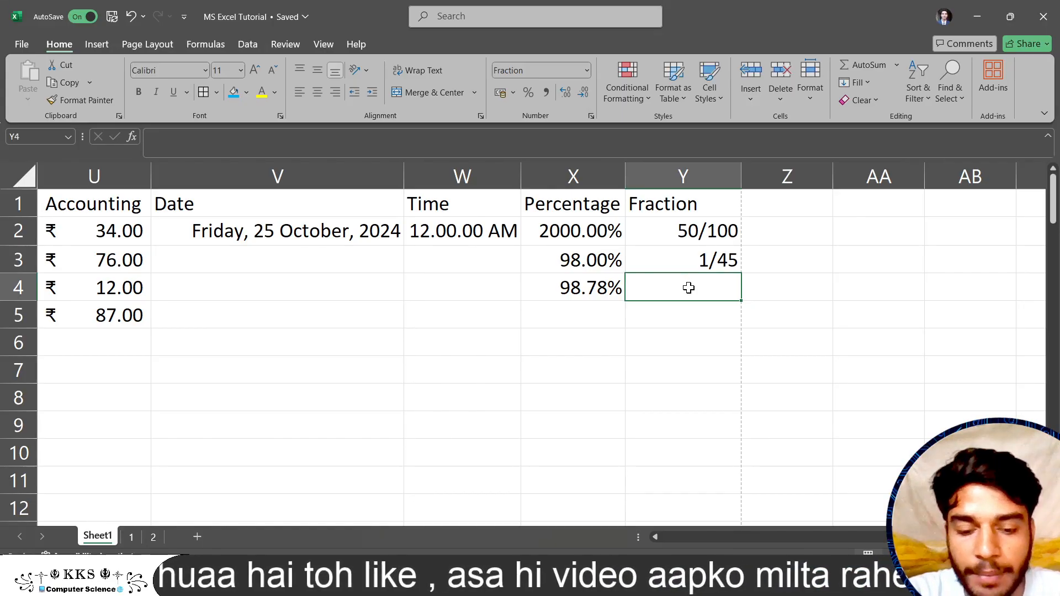
Enter 4.56 in cell Y4 and set its fraction type to Up to one digit (1/4).
text(4.56)
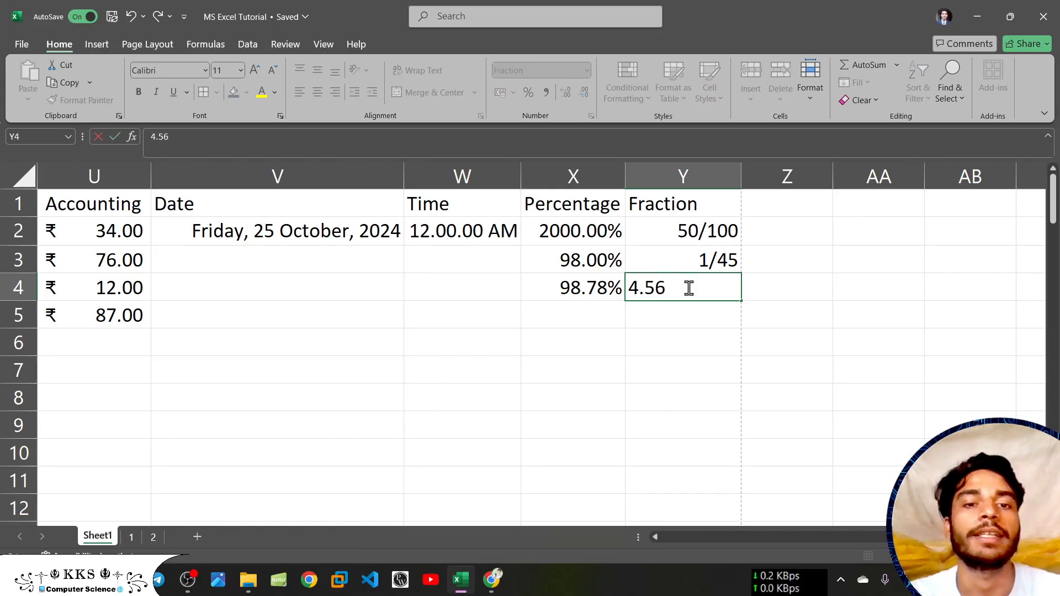
click(685, 319)
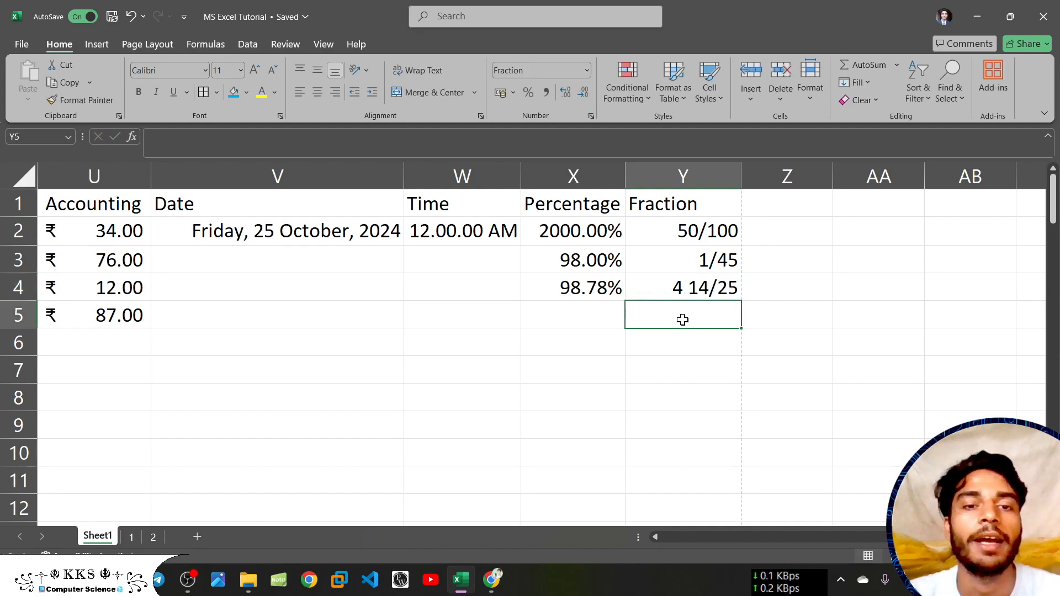
click(697, 290)
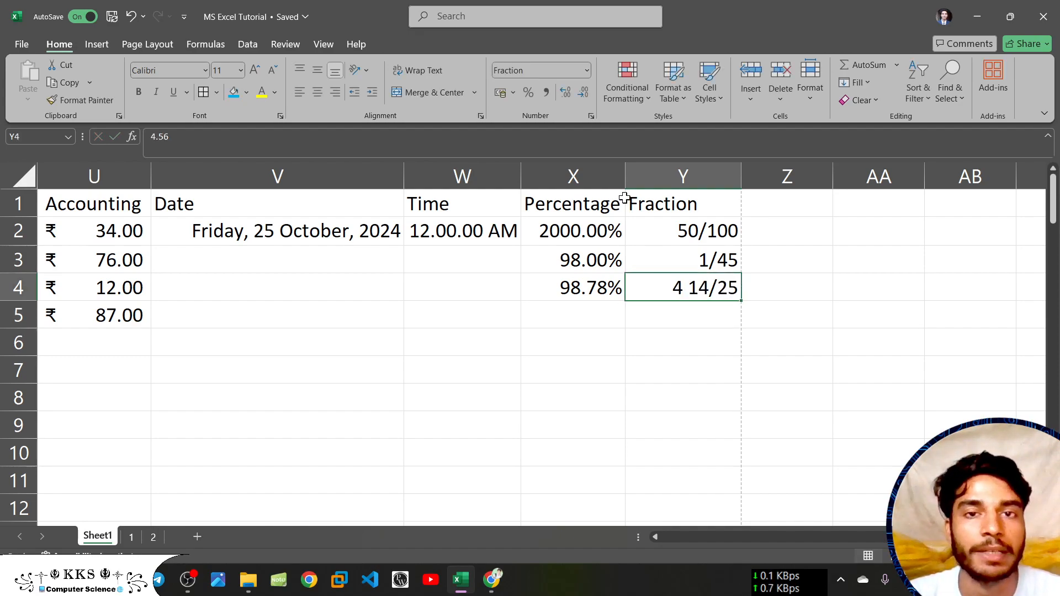
click(587, 70)
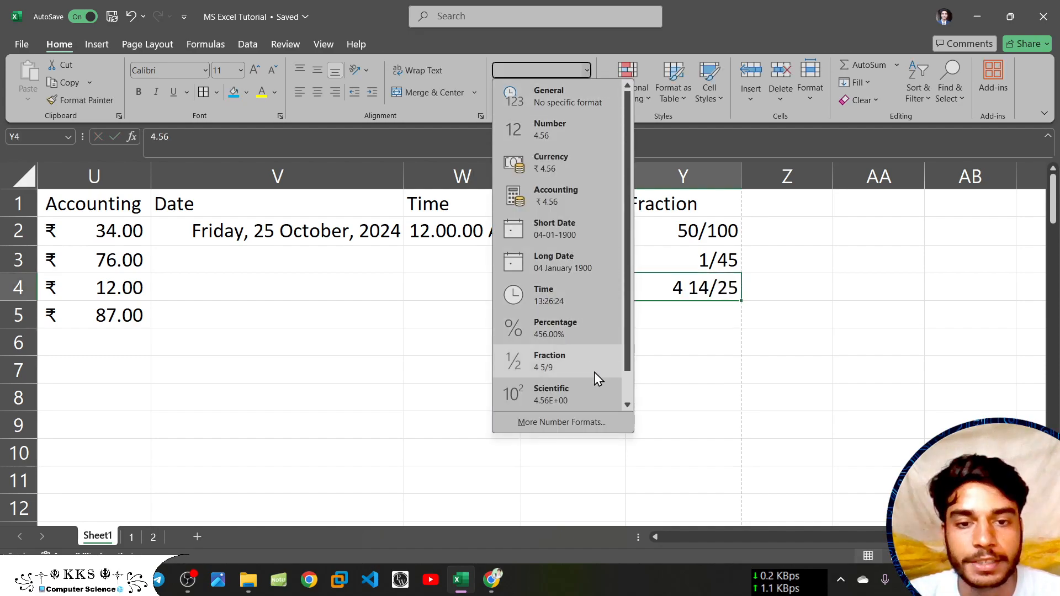
click(561, 423)
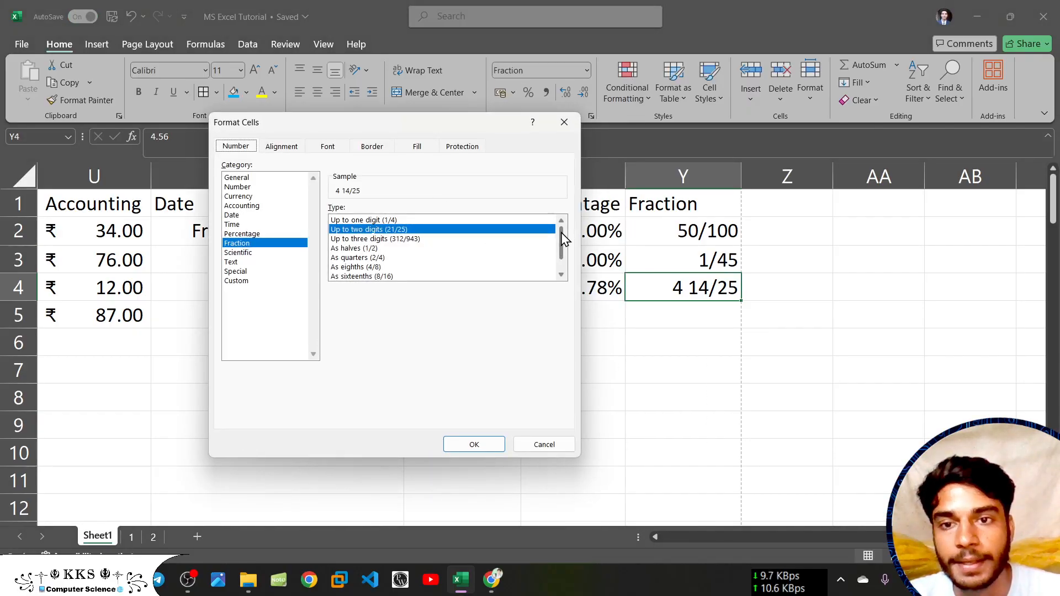
click(435, 220)
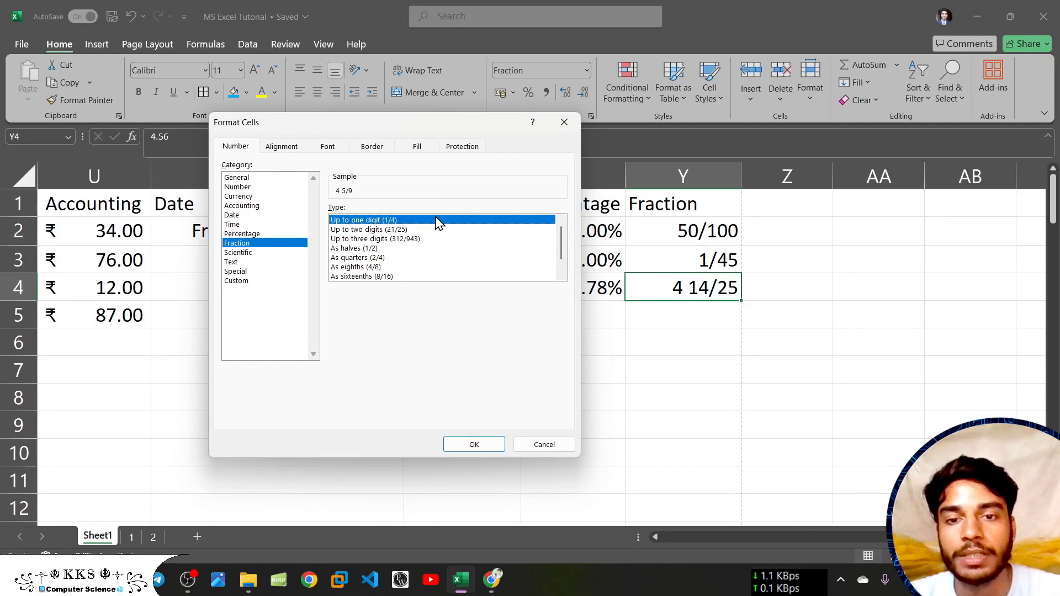
click(473, 445)
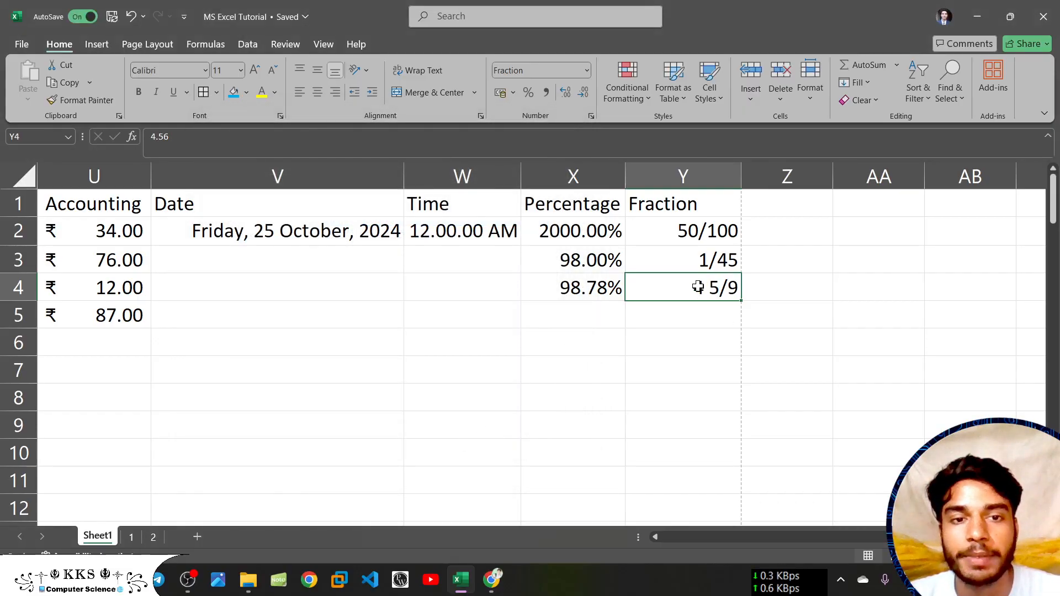
Change the fraction type of cell Y4 to Up to three digits (312/943).
click(590, 117)
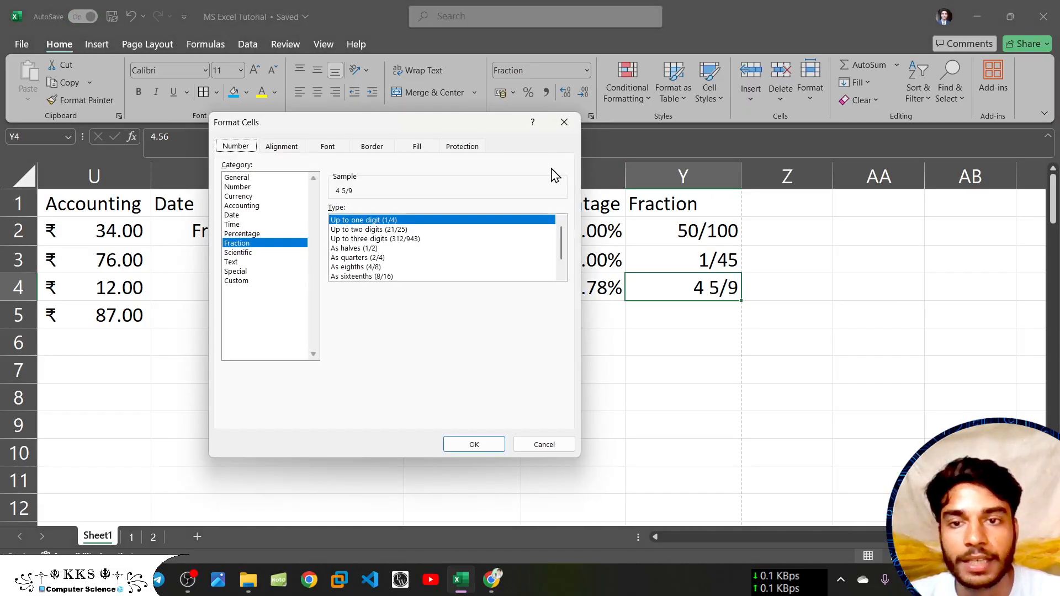
click(408, 239)
click(493, 443)
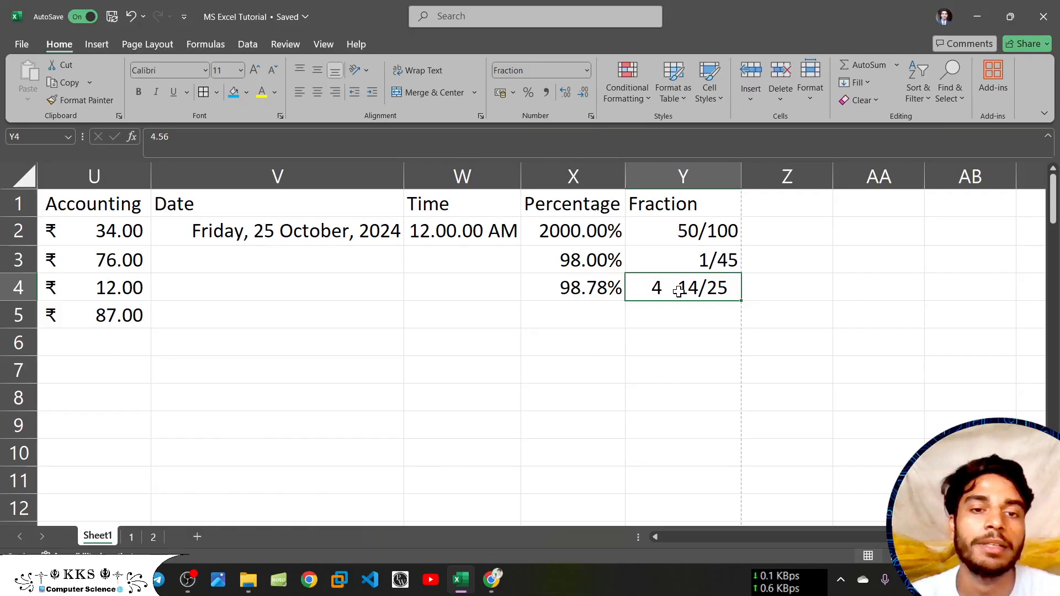
Enter the value 1.5 in cell Y5 of the Fraction column.
click(702, 323)
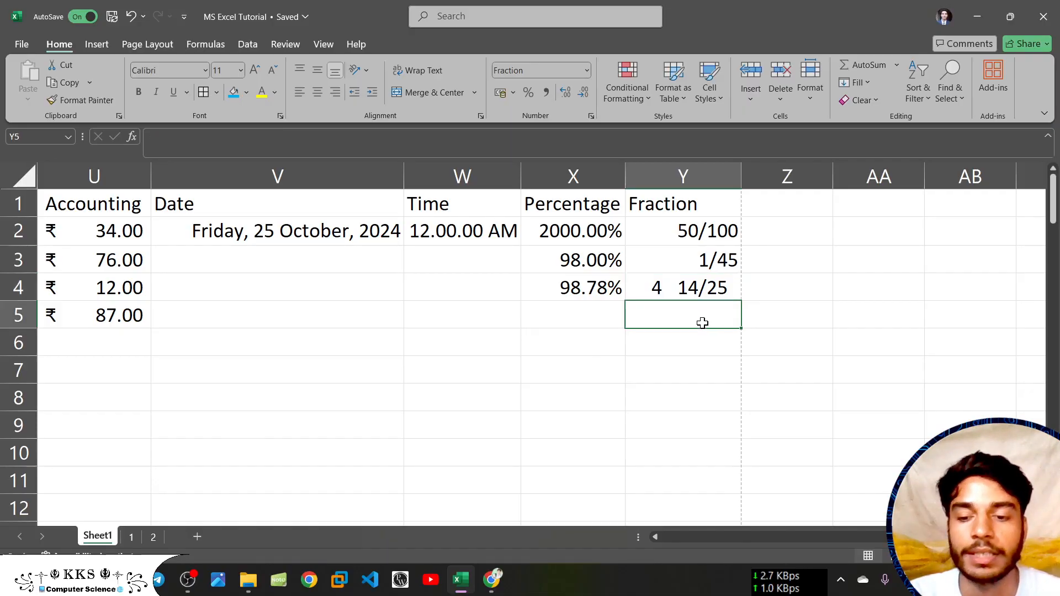
text(1)
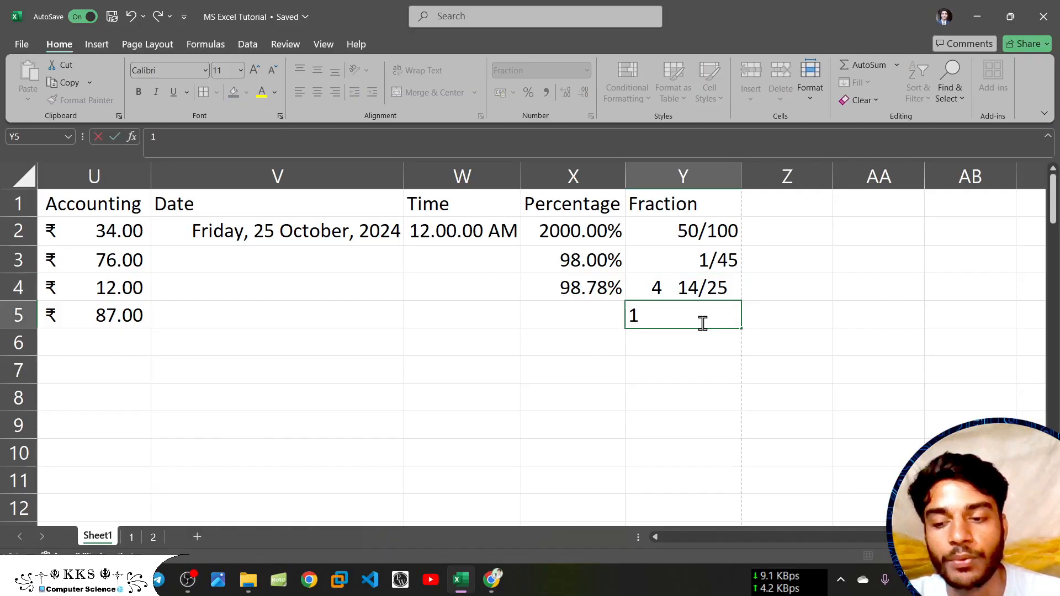
key(Return)
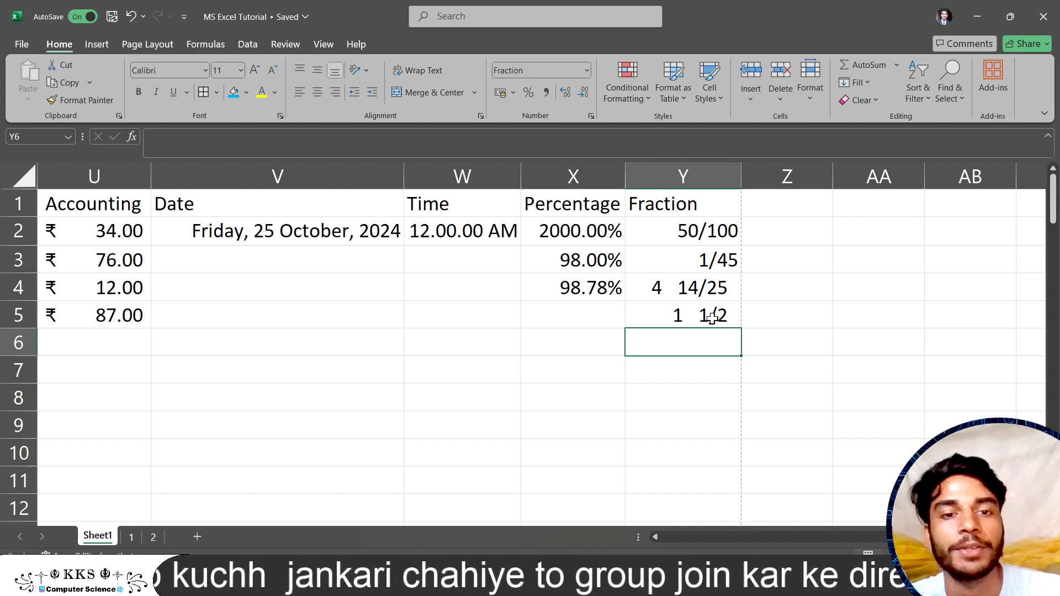
Set the fraction type of cell Y5 to As hundredths (30/100).
click(712, 318)
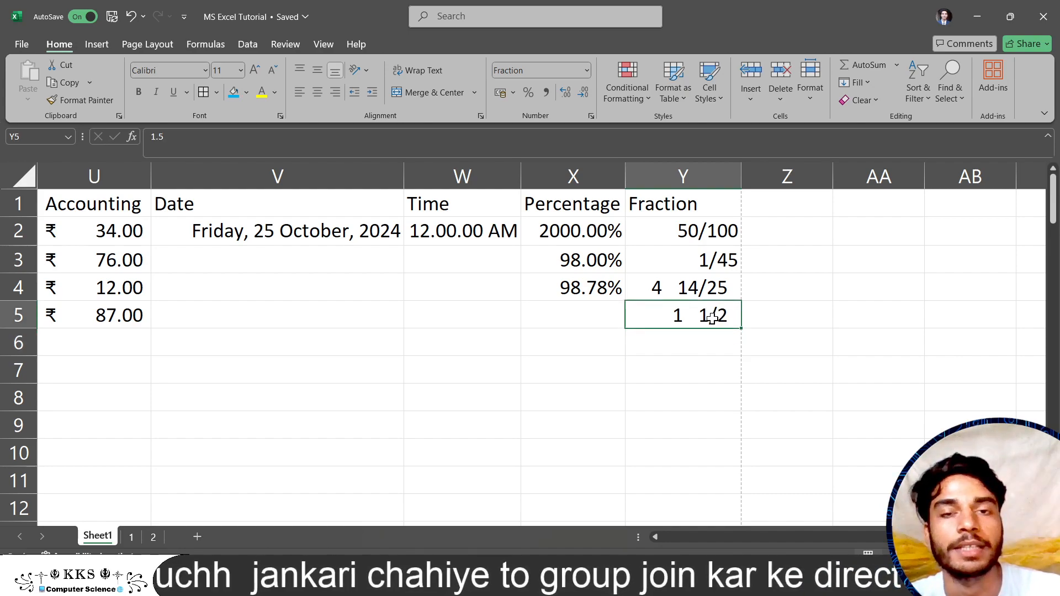
click(591, 114)
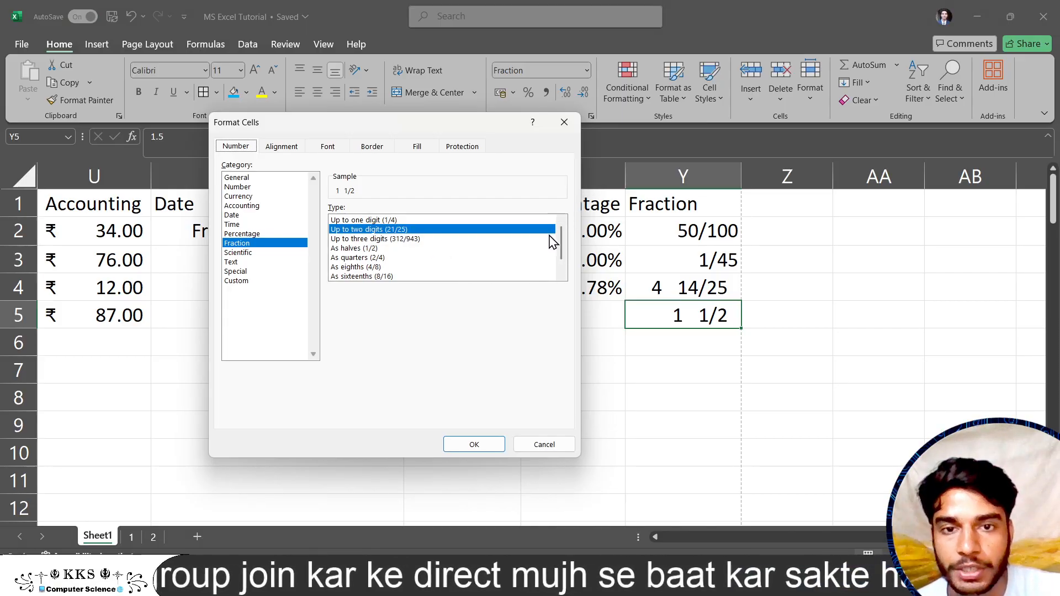
scroll(563, 245, down, 1)
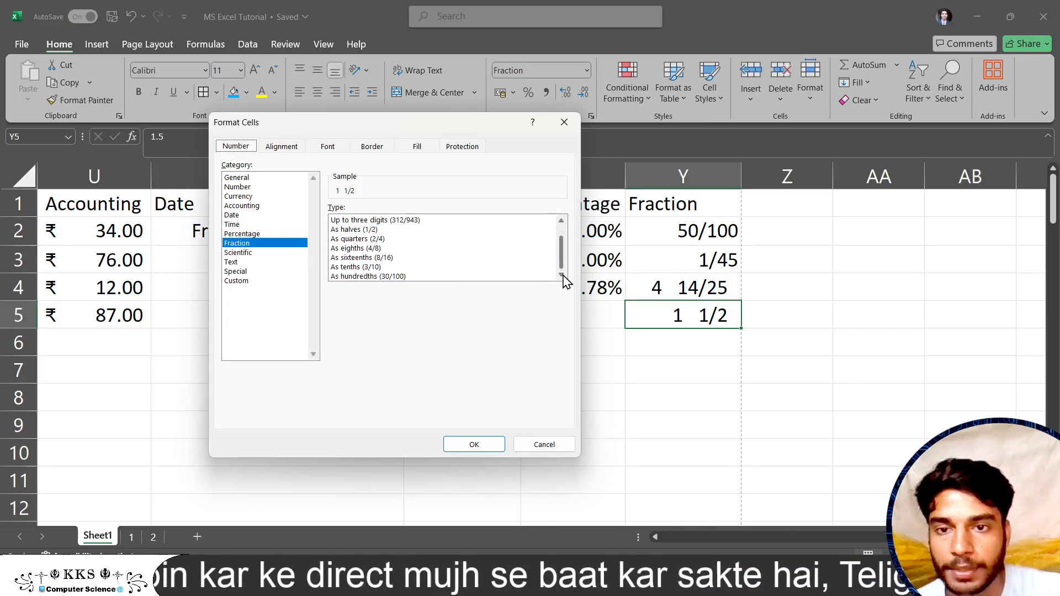
click(418, 270)
click(417, 277)
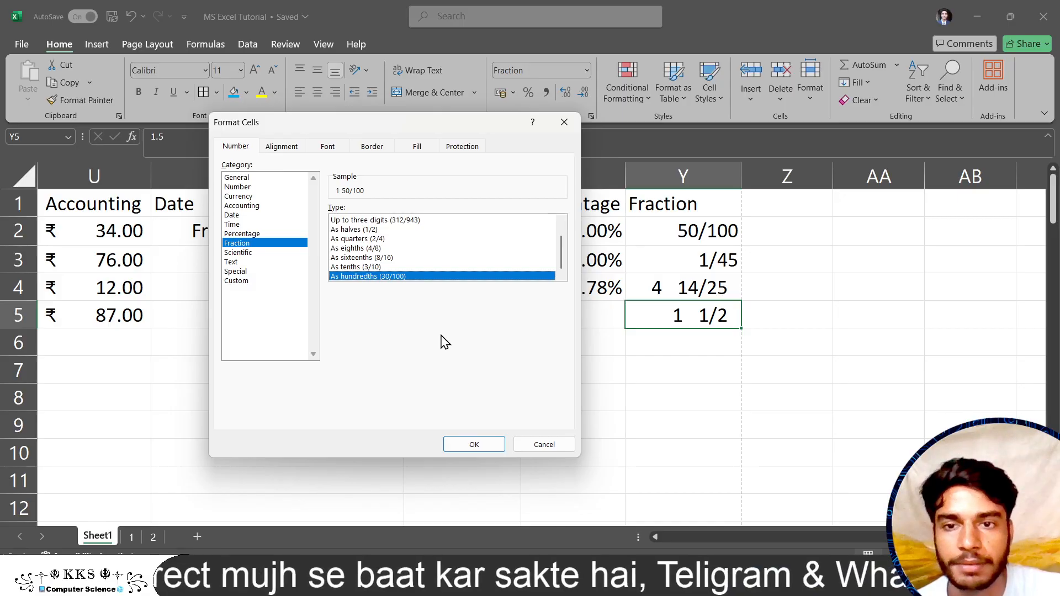
click(487, 445)
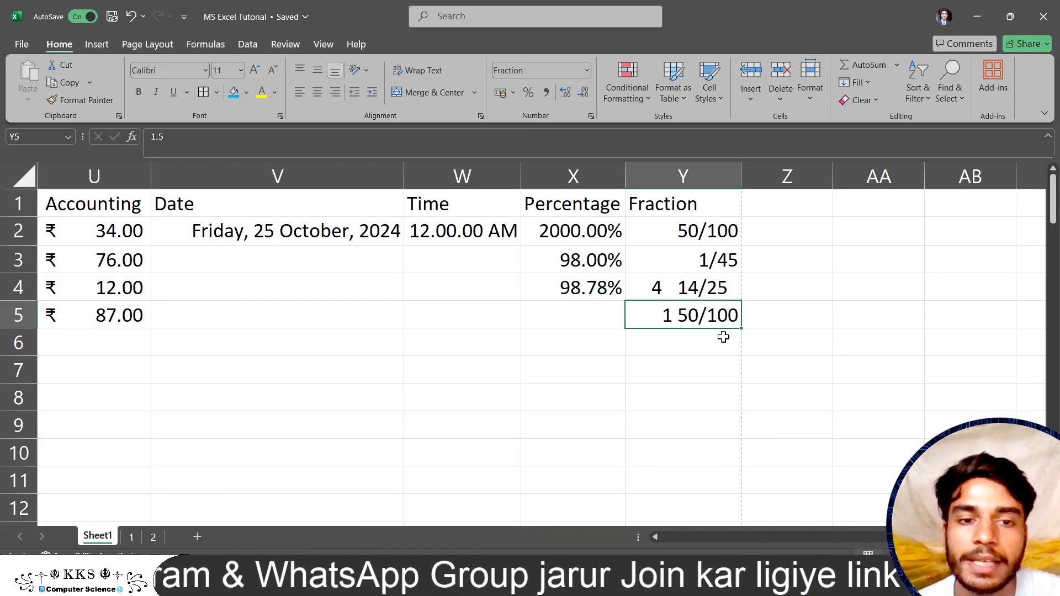
Enter the value 9.4664 in cell Y6 of the Fraction column.
click(721, 346)
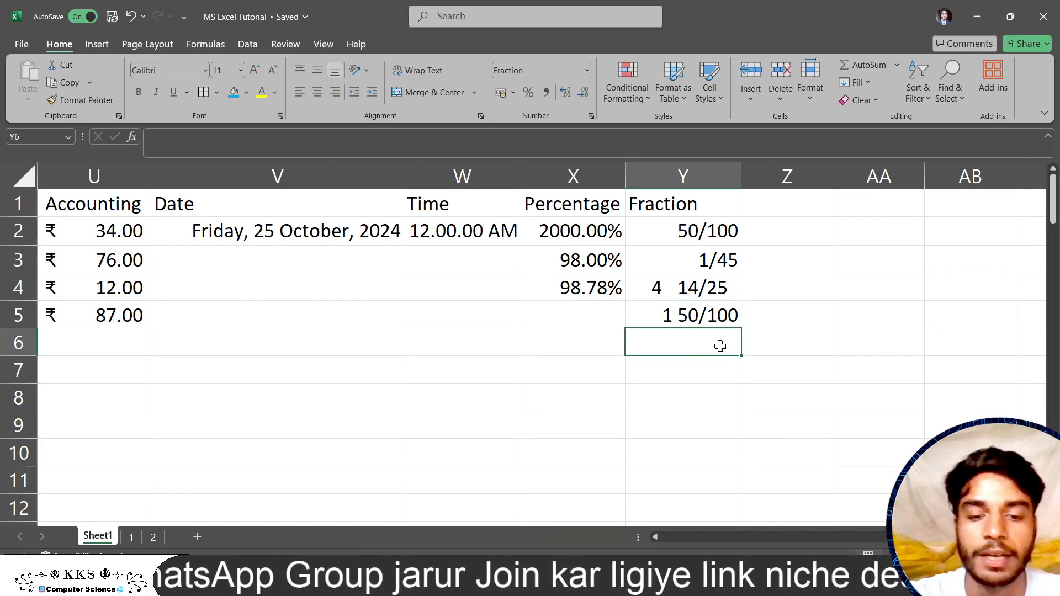
text(9.4664)
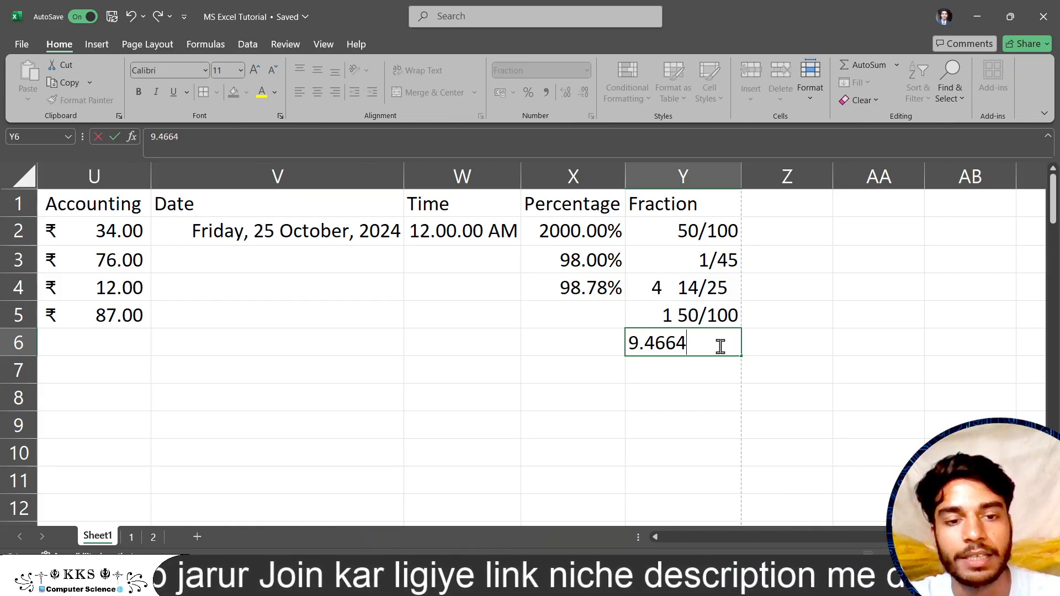
key(Return)
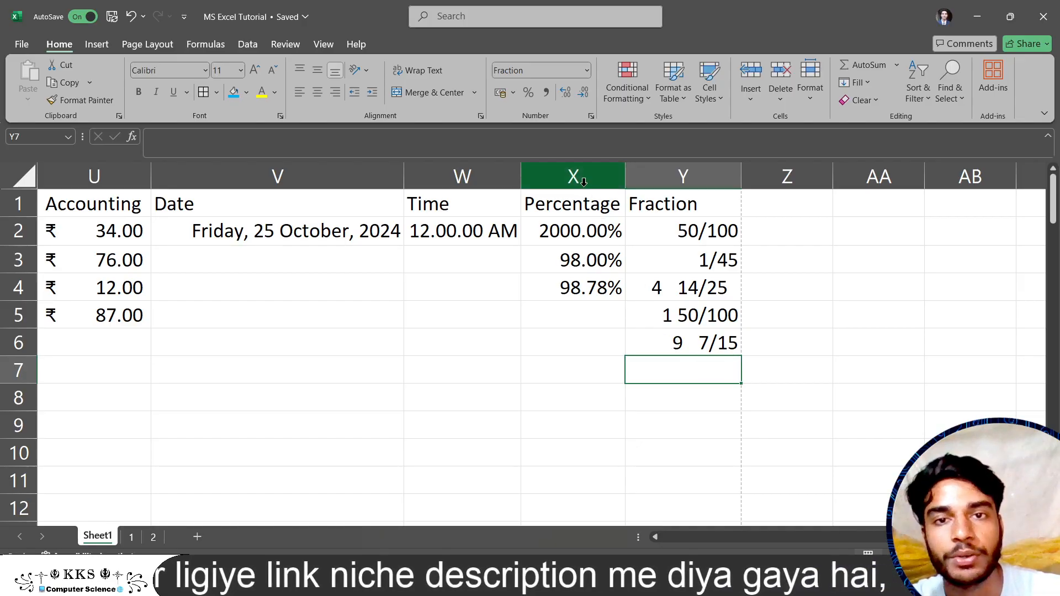
Check the number format categories and add the column heading Scientific in cell Z1.
click(761, 209)
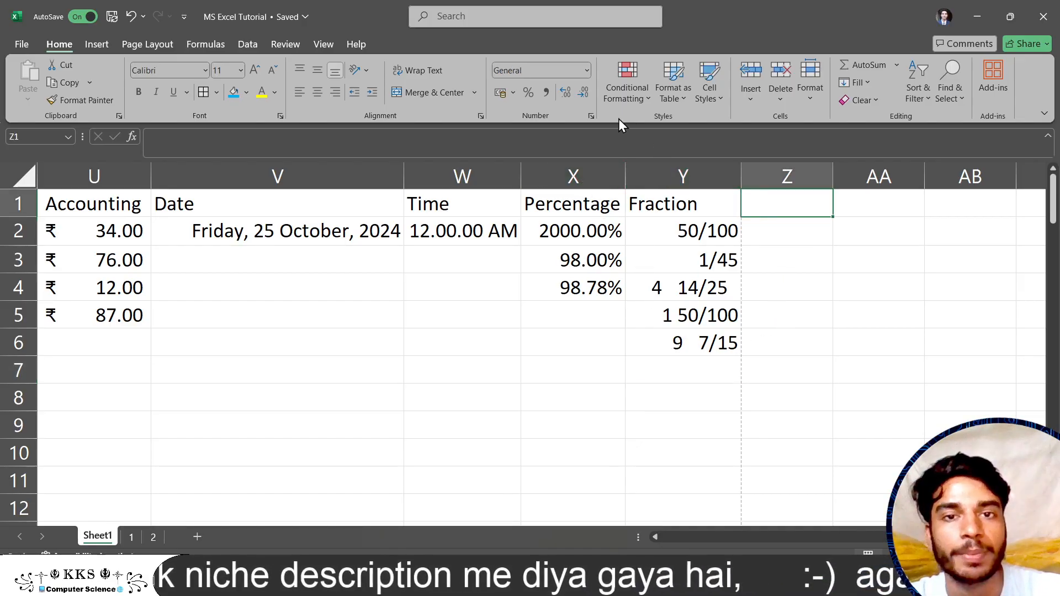
click(590, 115)
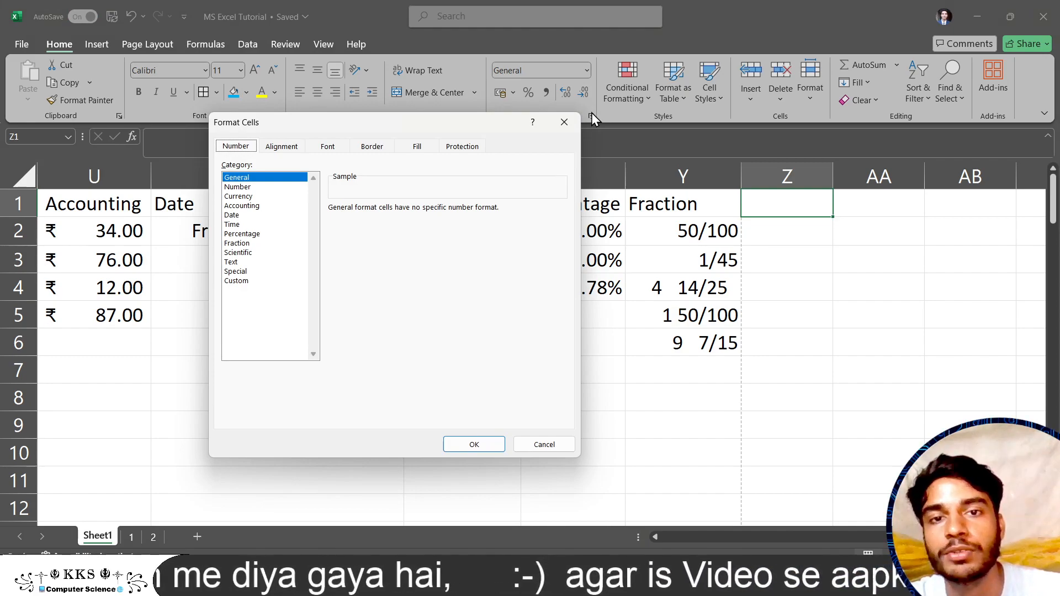
click(563, 122)
text(Scientific)
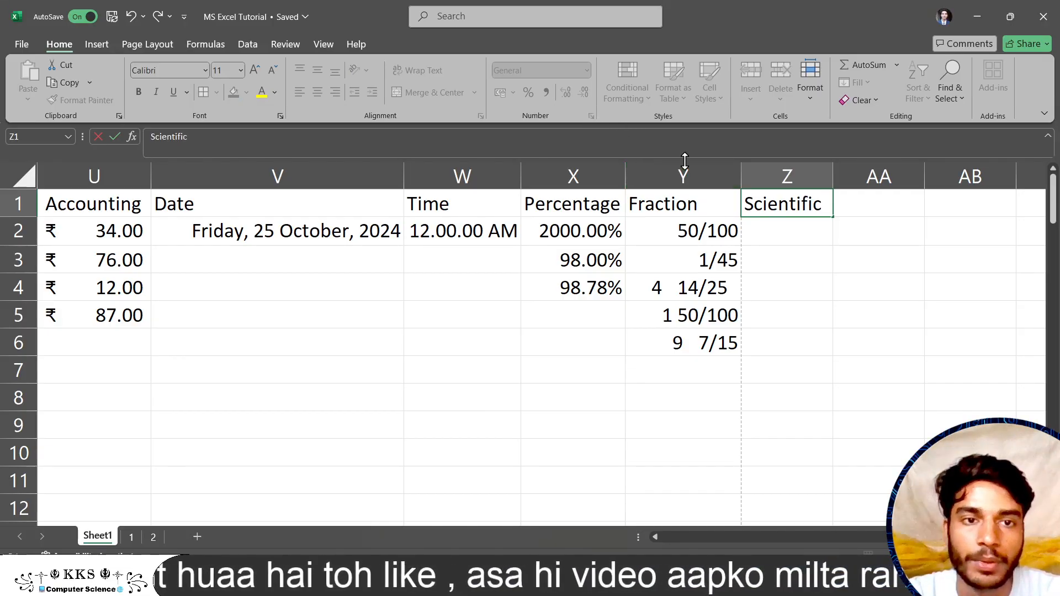
click(819, 226)
Apply the Scientific number format to the heading cell Z1.
click(810, 212)
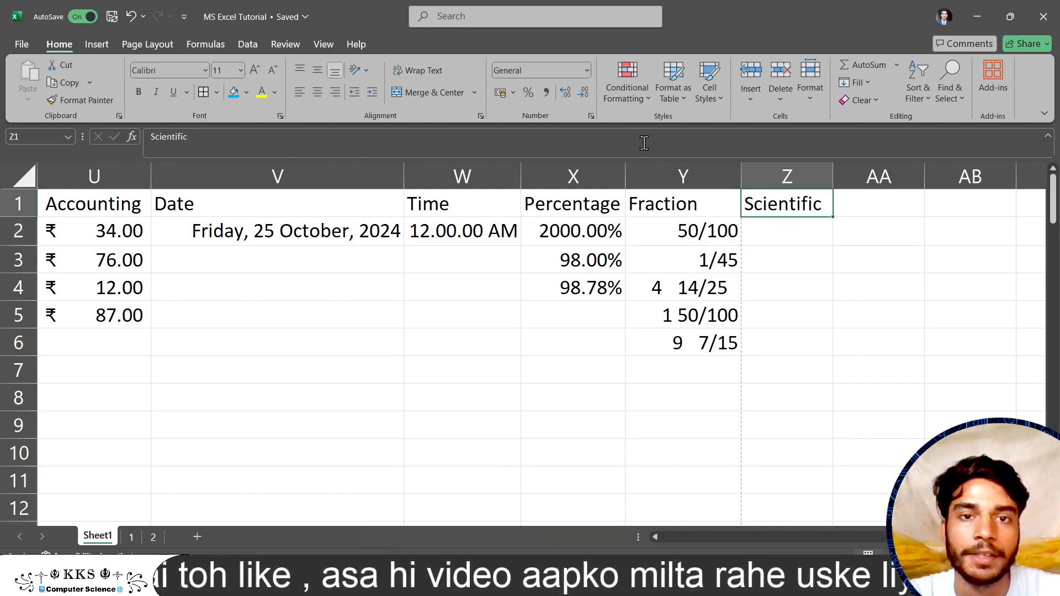
click(591, 117)
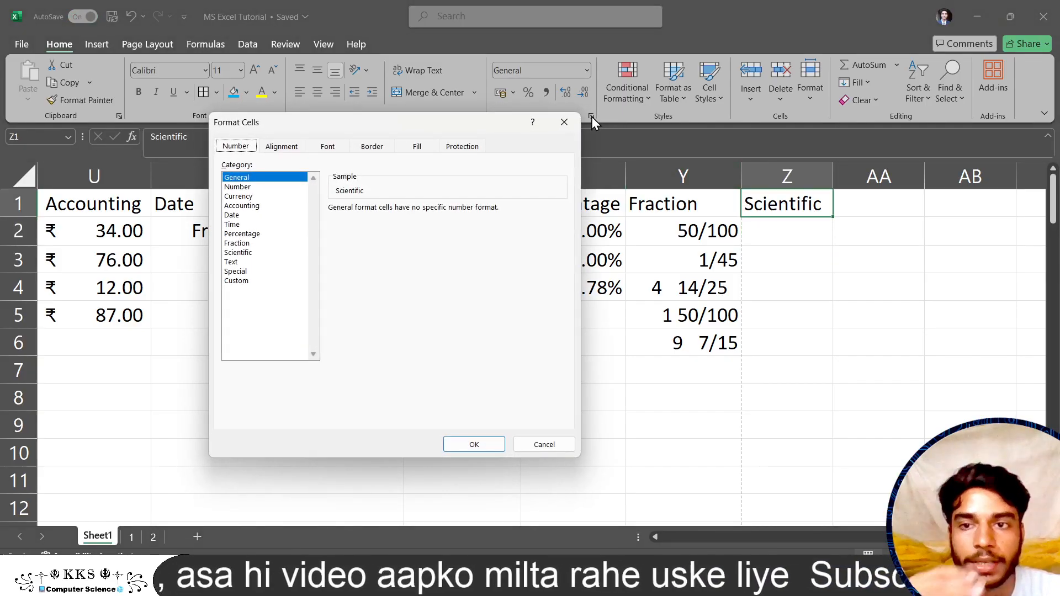
click(239, 252)
click(474, 444)
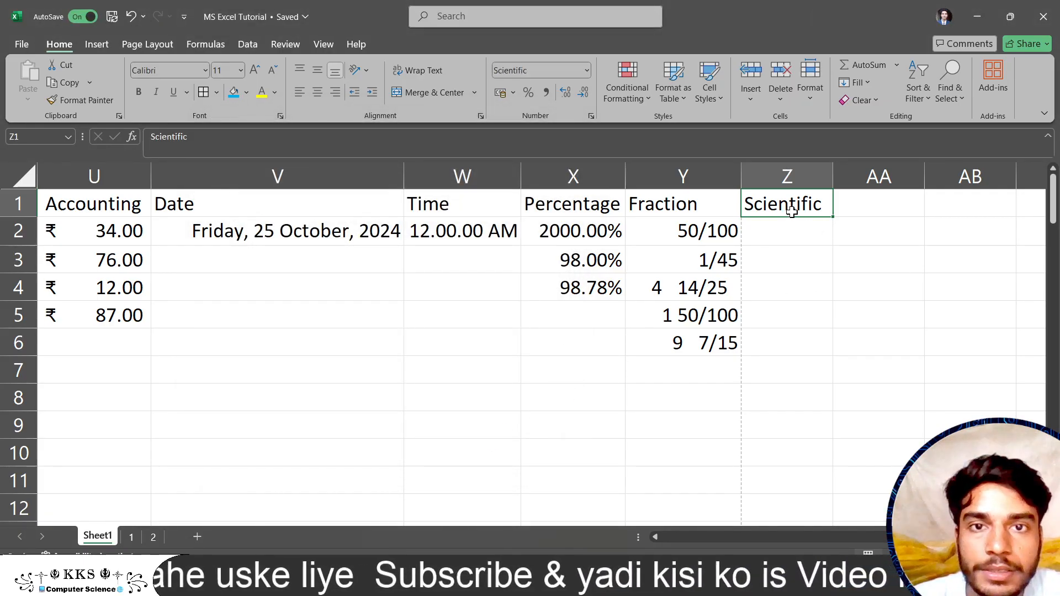
drag(826, 207, 826, 374)
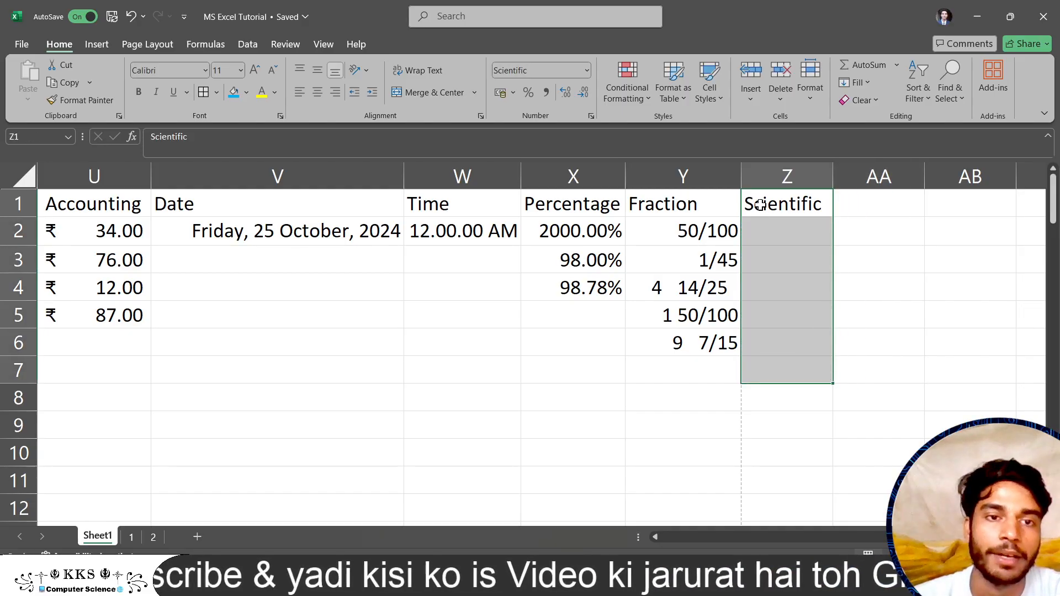
click(769, 233)
text(37481646949647)
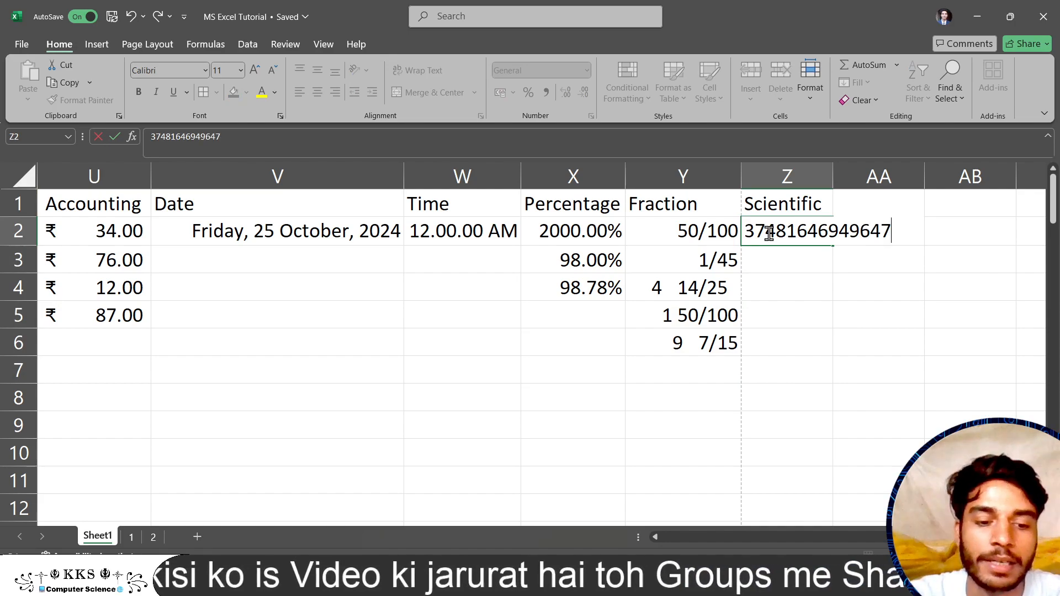
key(Return)
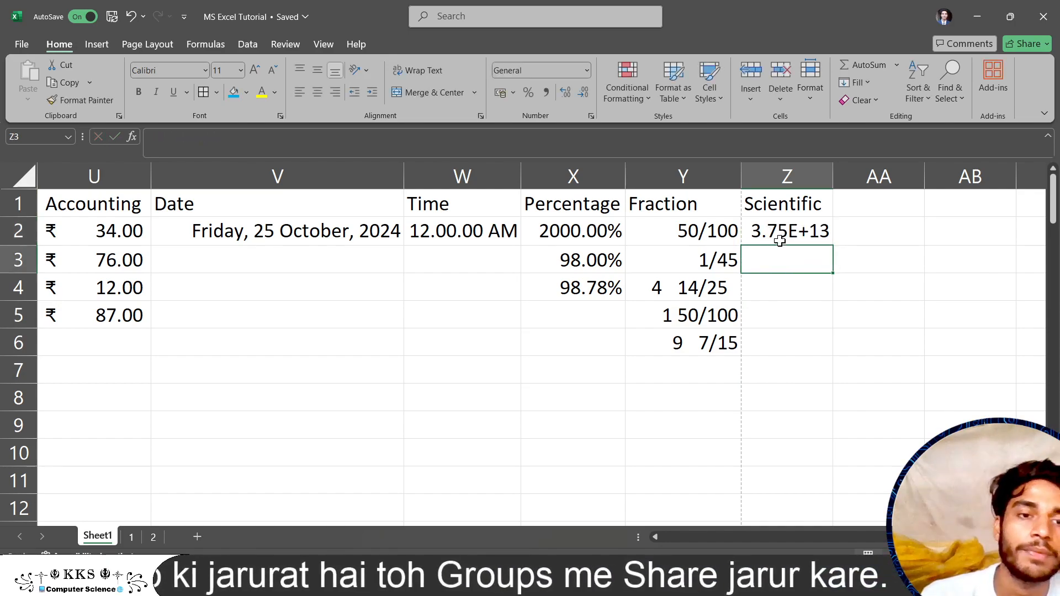
Apply the Scientific number format with 2 decimal places to the empty cell Z3.
click(591, 117)
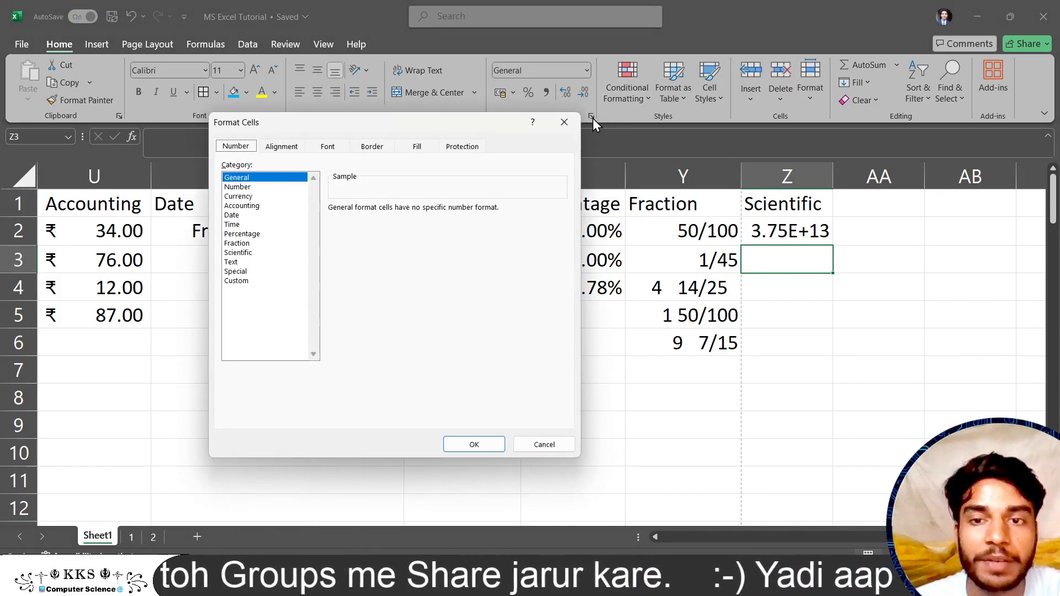
click(245, 254)
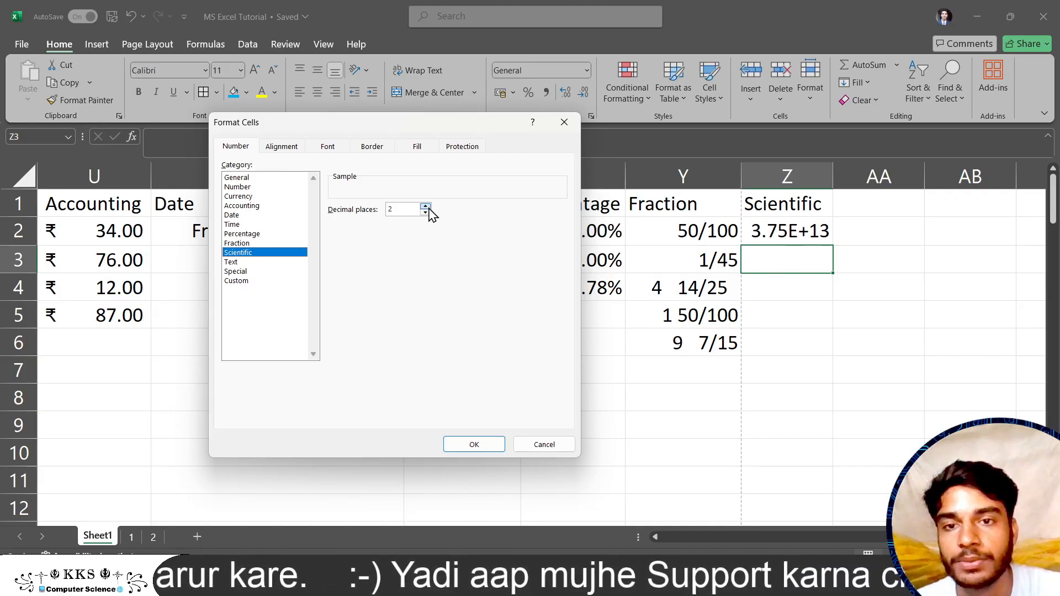
click(473, 443)
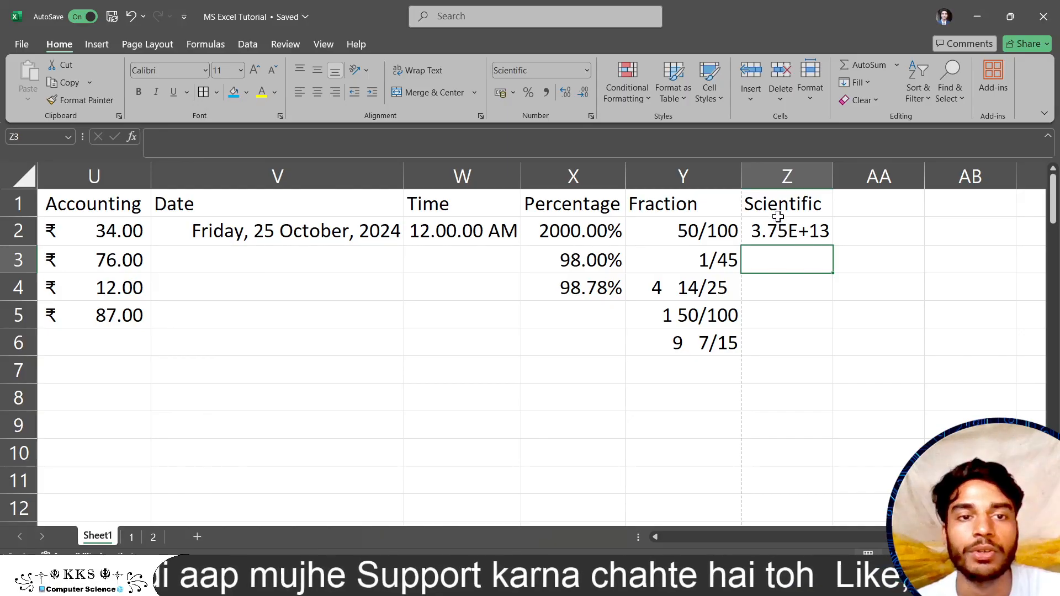
Apply the Scientific number format with 2 decimal places to the range Z1:Z3.
drag(771, 205, 776, 253)
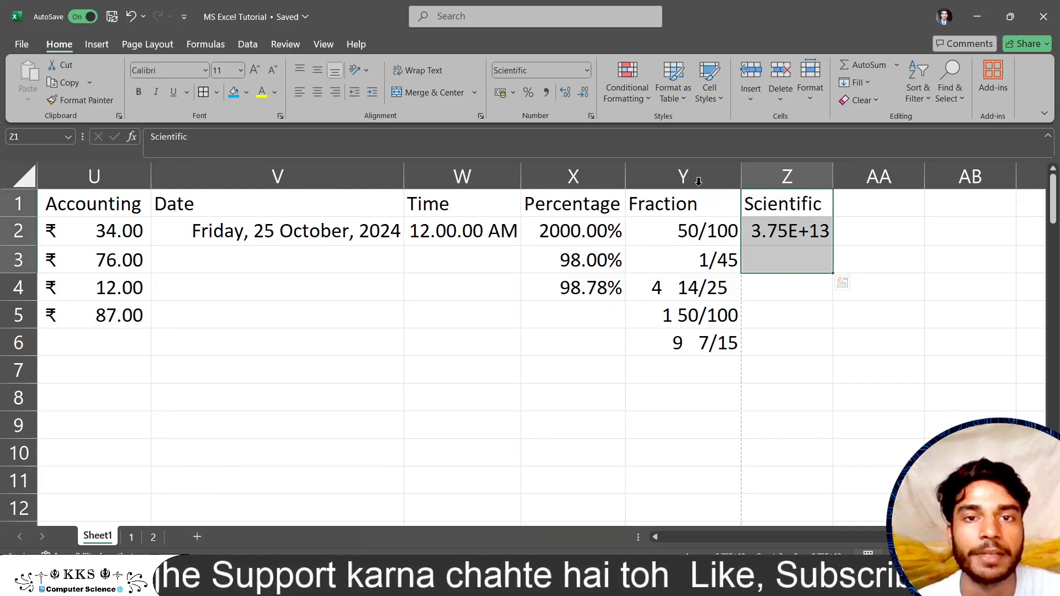
click(590, 115)
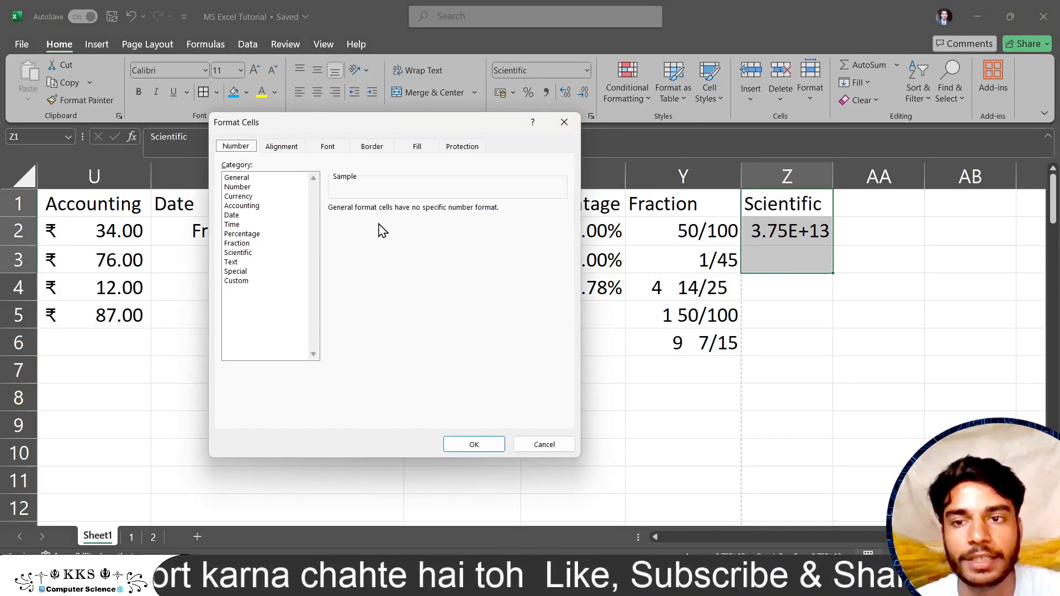
click(238, 252)
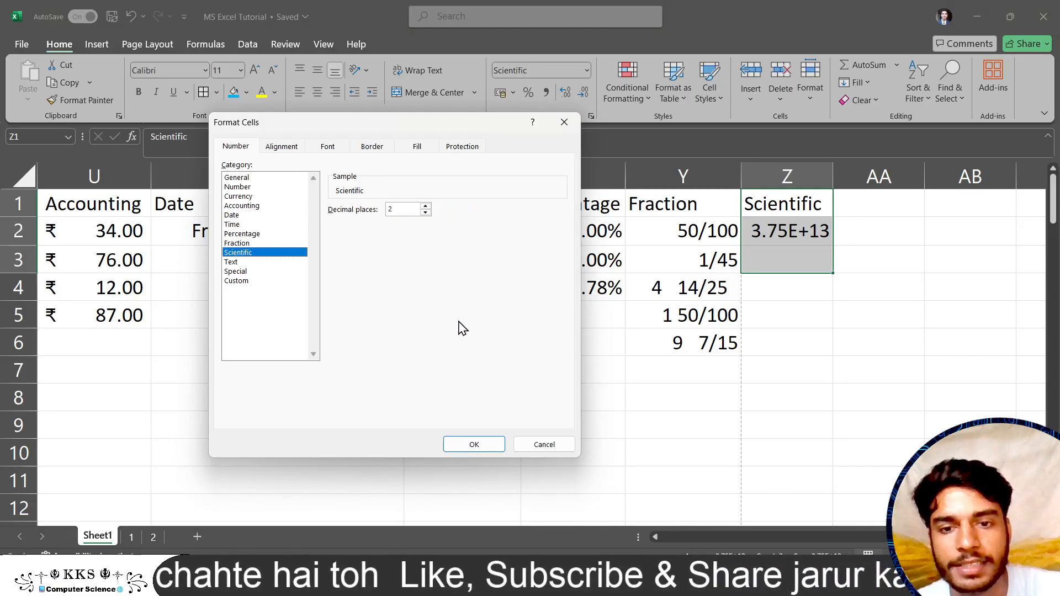
click(488, 446)
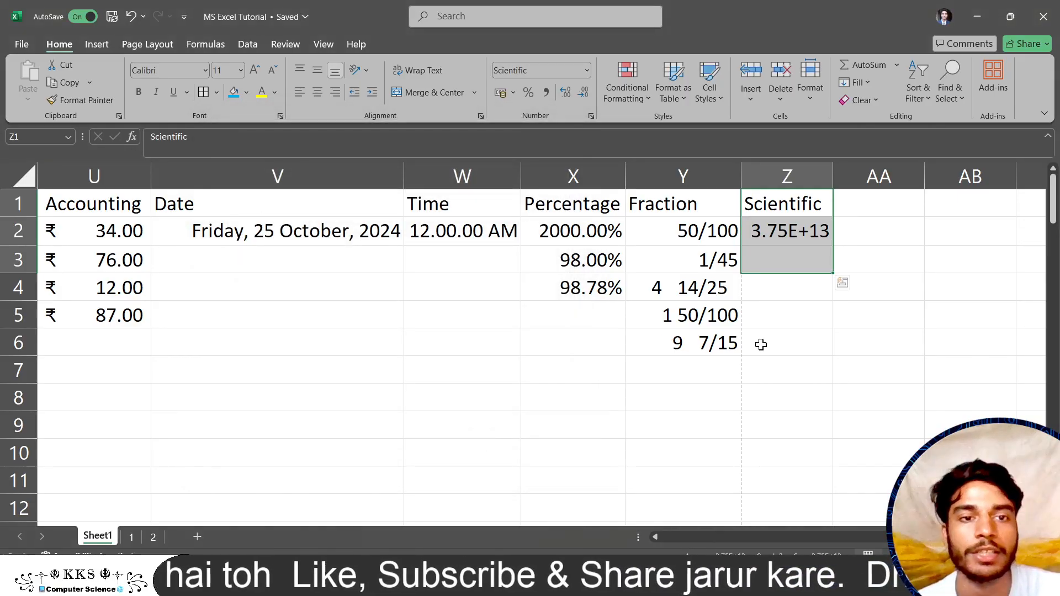
Enter a 14-digit number of about 6.42E+13 in cell Z3 of the Scientific column.
click(787, 312)
click(753, 263)
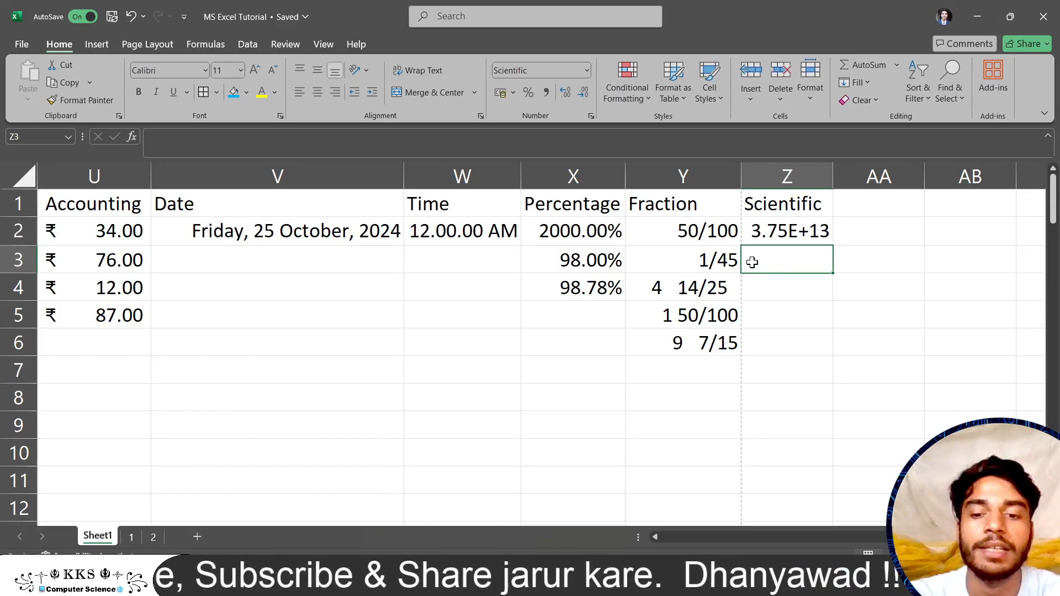
text(54174681736847)
key(Return)
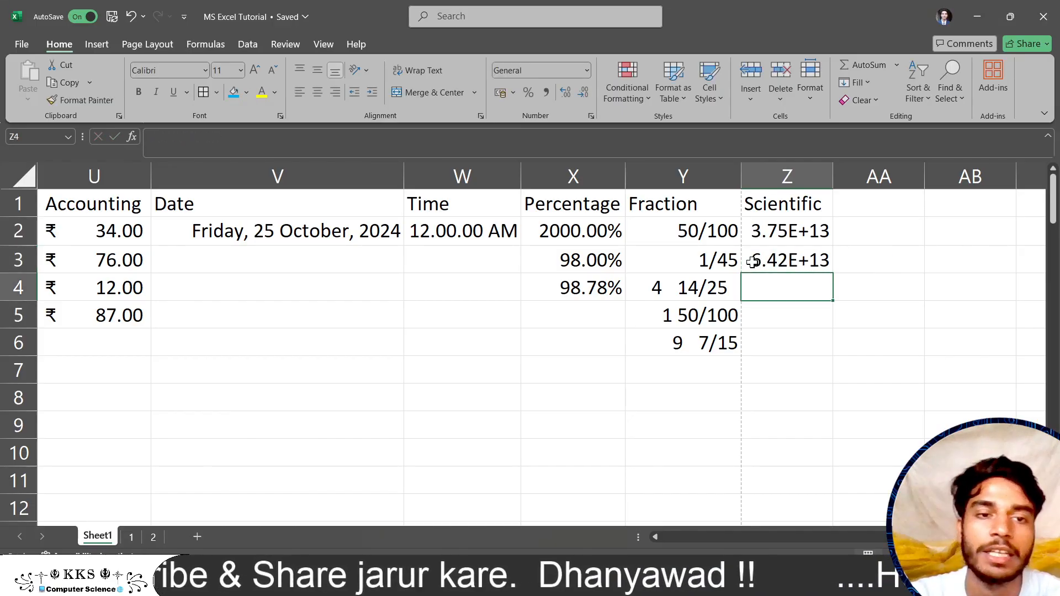
Check the number format categories and add the column heading Text in cell AA1.
click(879, 207)
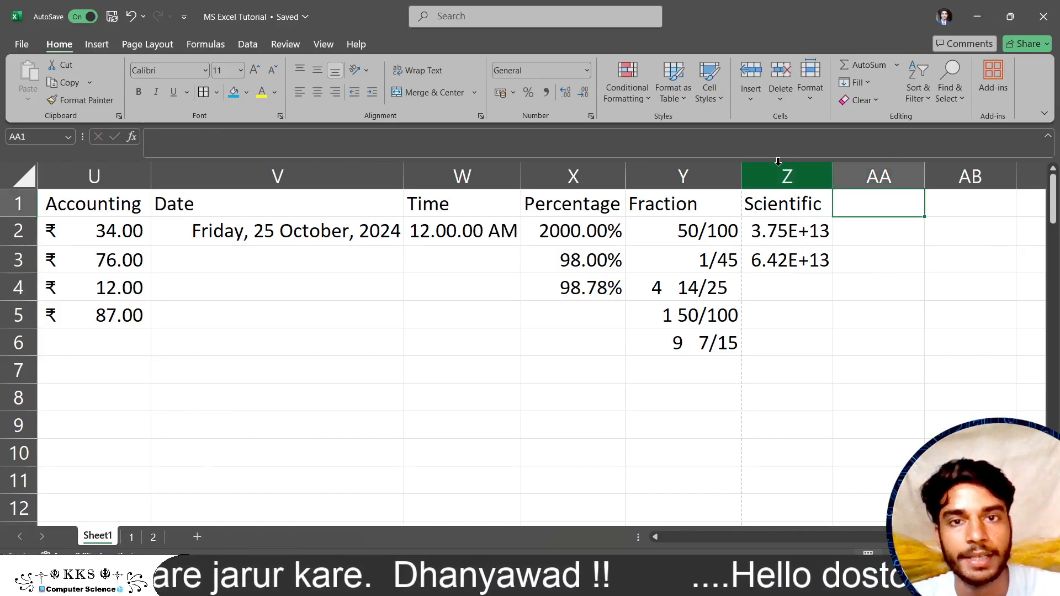
click(591, 116)
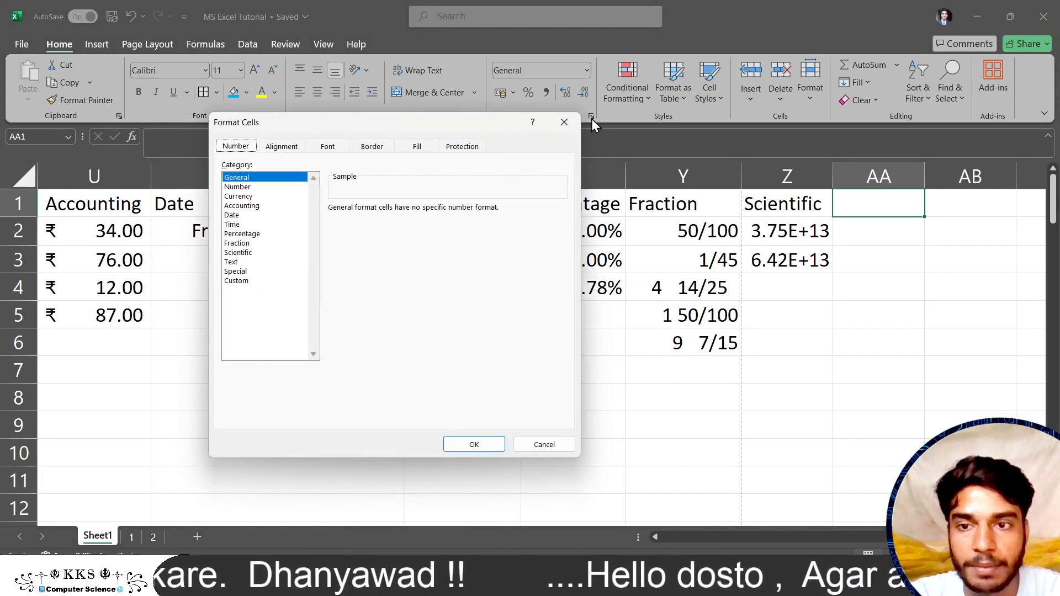
click(564, 123)
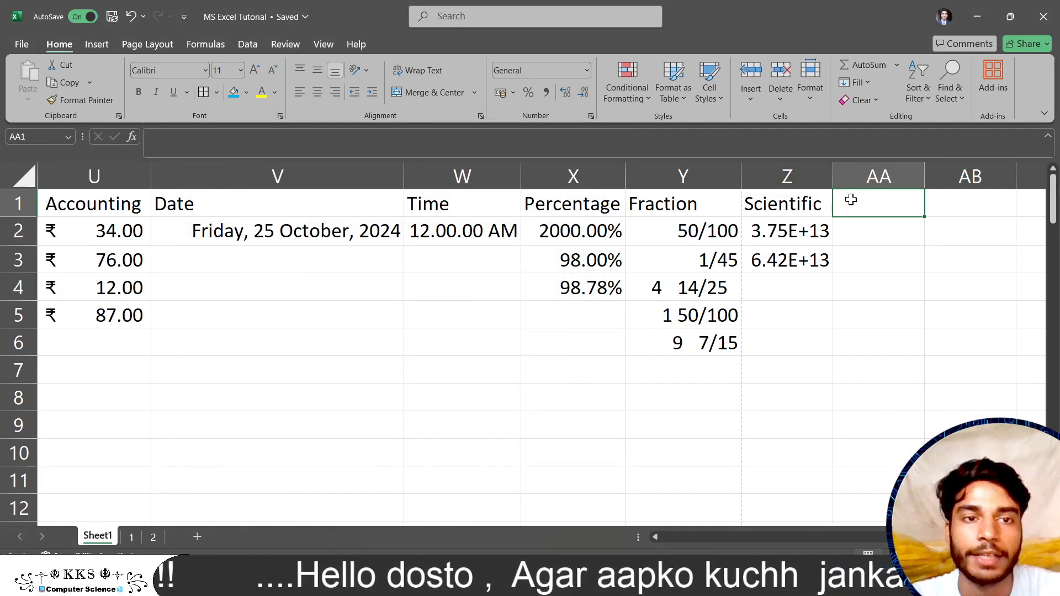
text(Text)
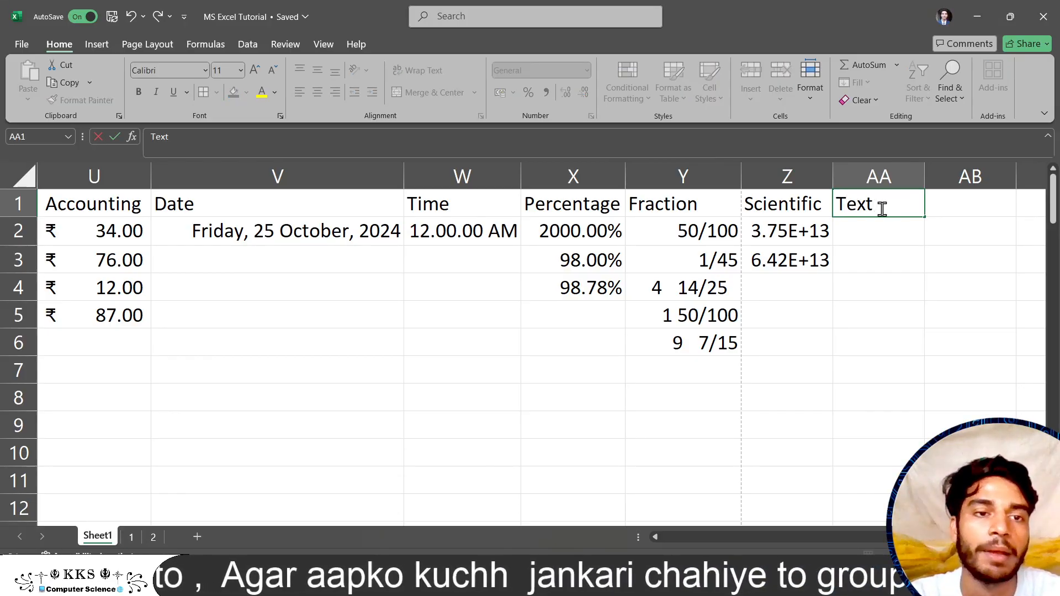
key(Return)
Apply the Text number format to the heading cell AA1.
click(875, 195)
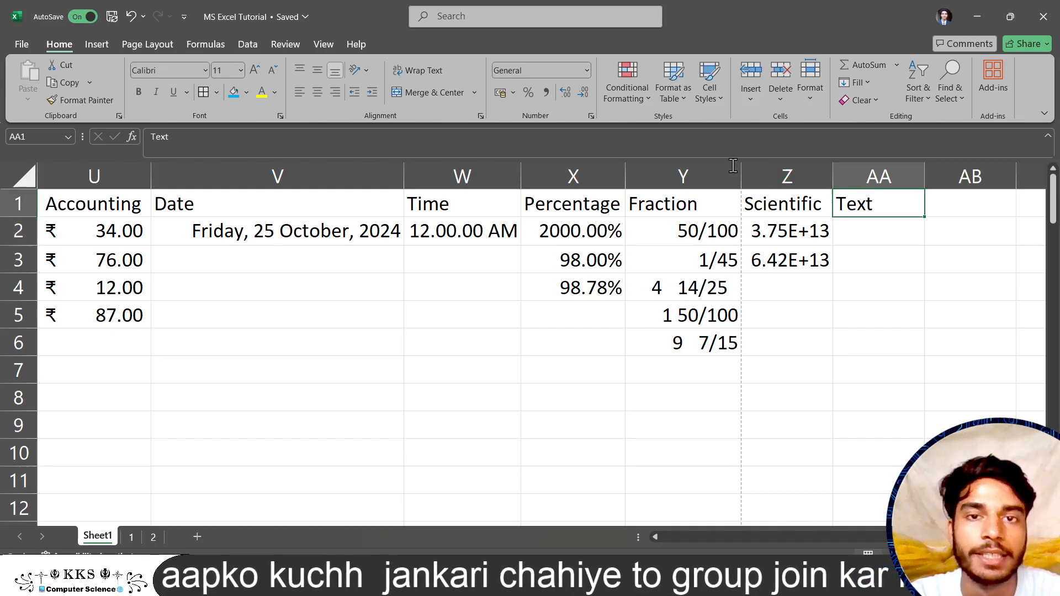
click(586, 70)
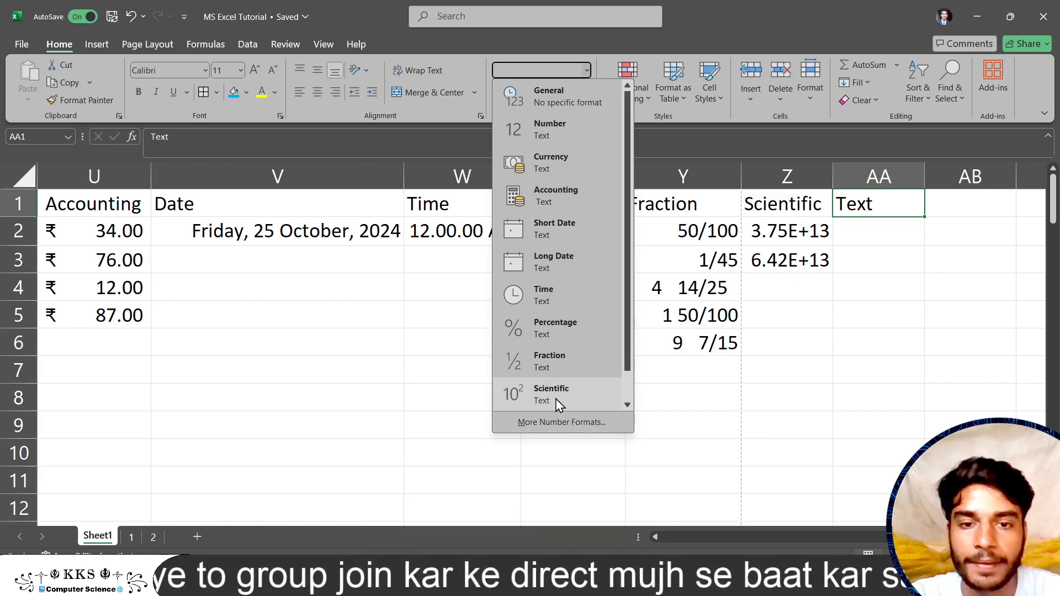
click(560, 423)
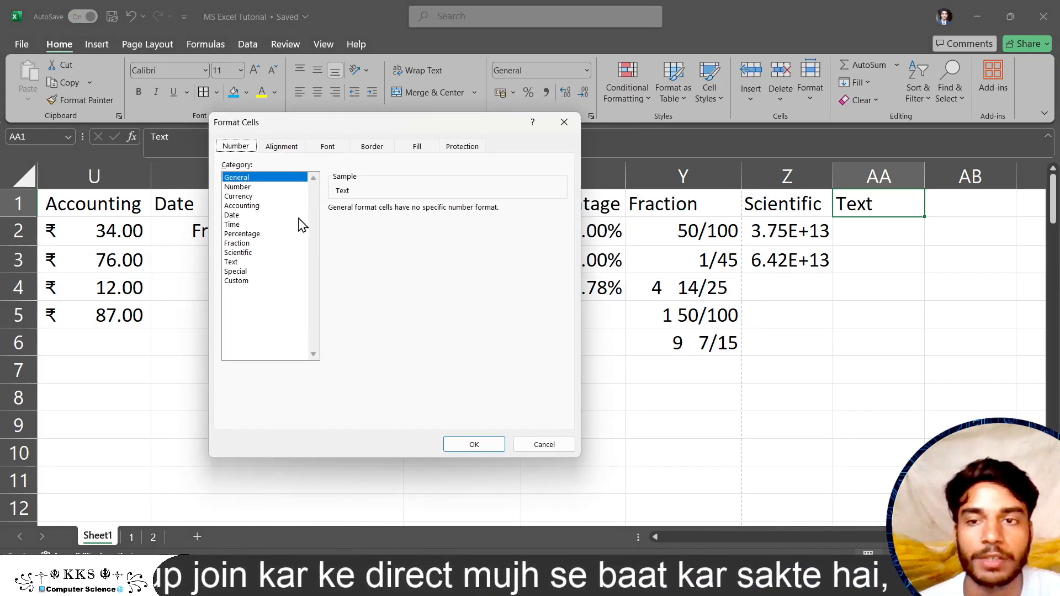
click(235, 262)
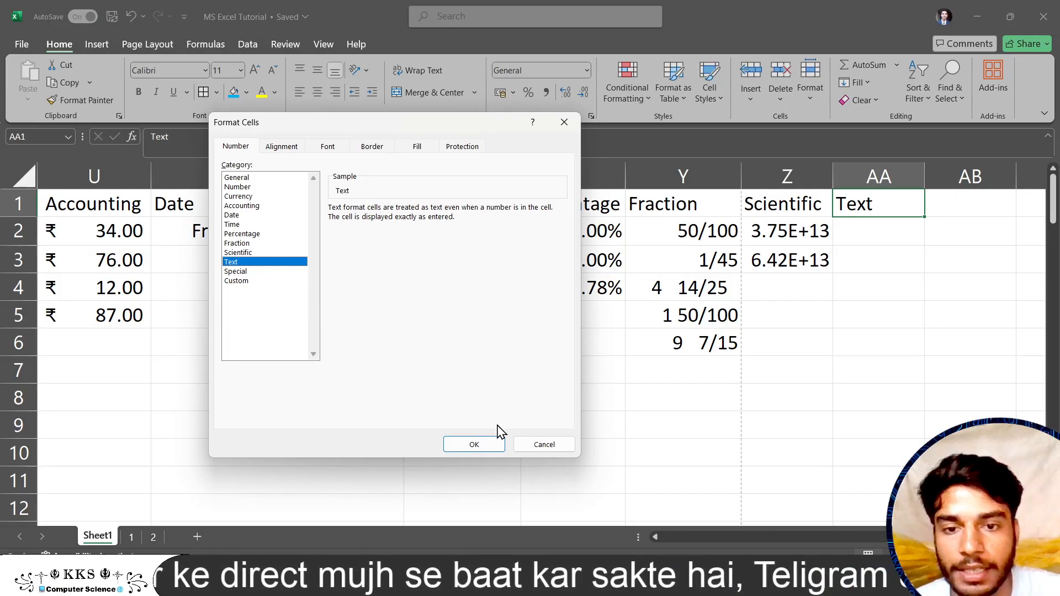
click(486, 442)
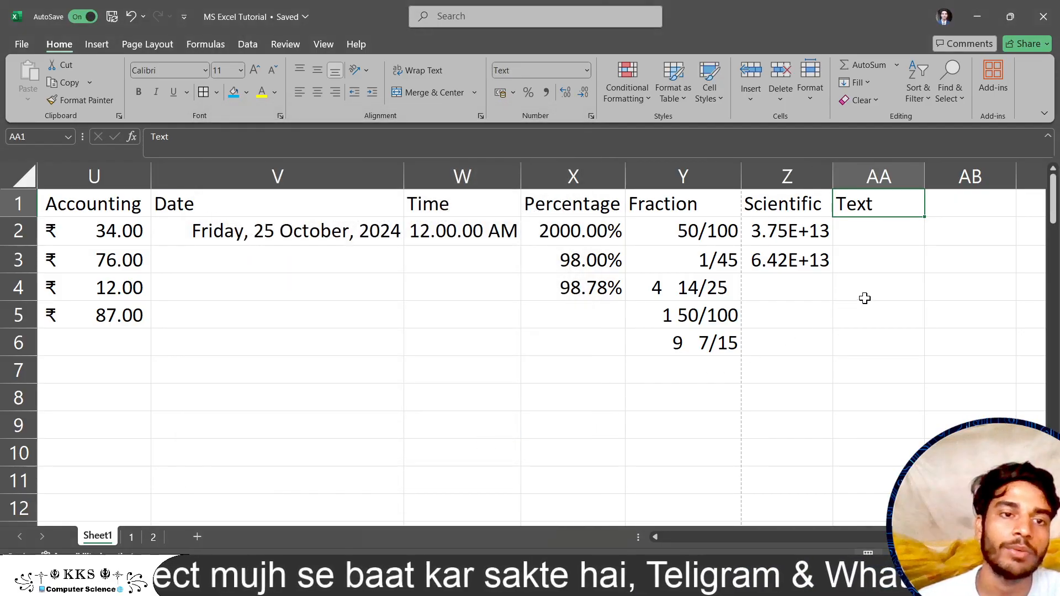
click(867, 251)
double_click(869, 198)
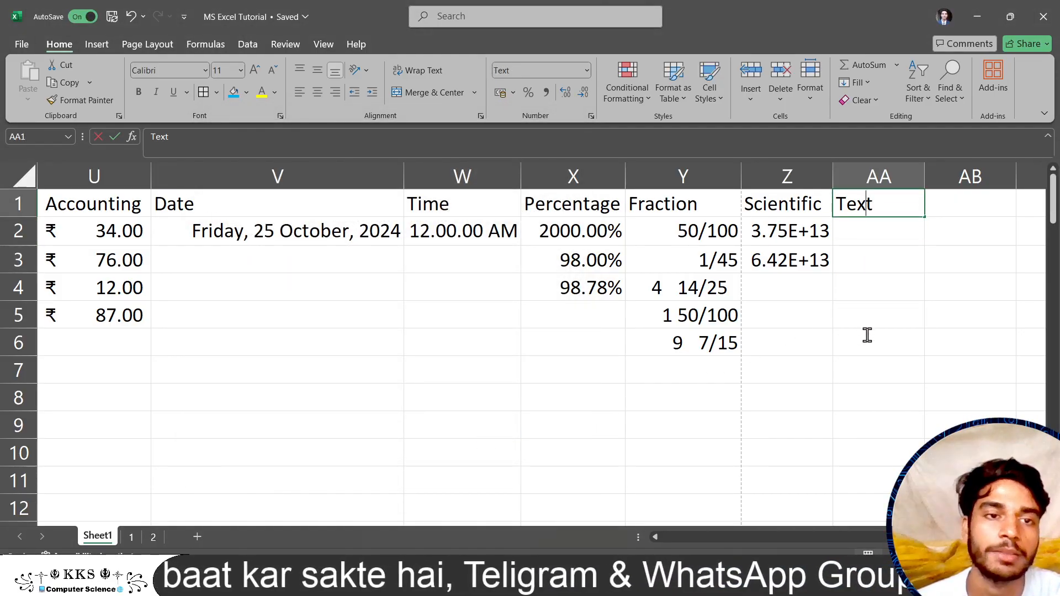
drag(915, 250, 885, 378)
click(870, 198)
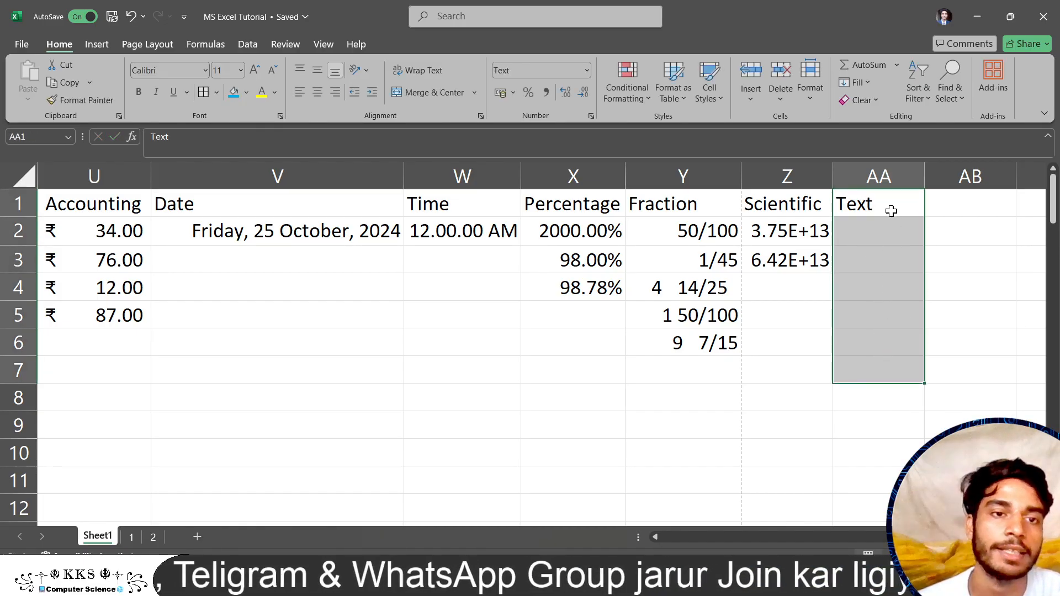
Enter 987 in cell AA2 and shdk in cell AA3 of the Text column.
click(887, 233)
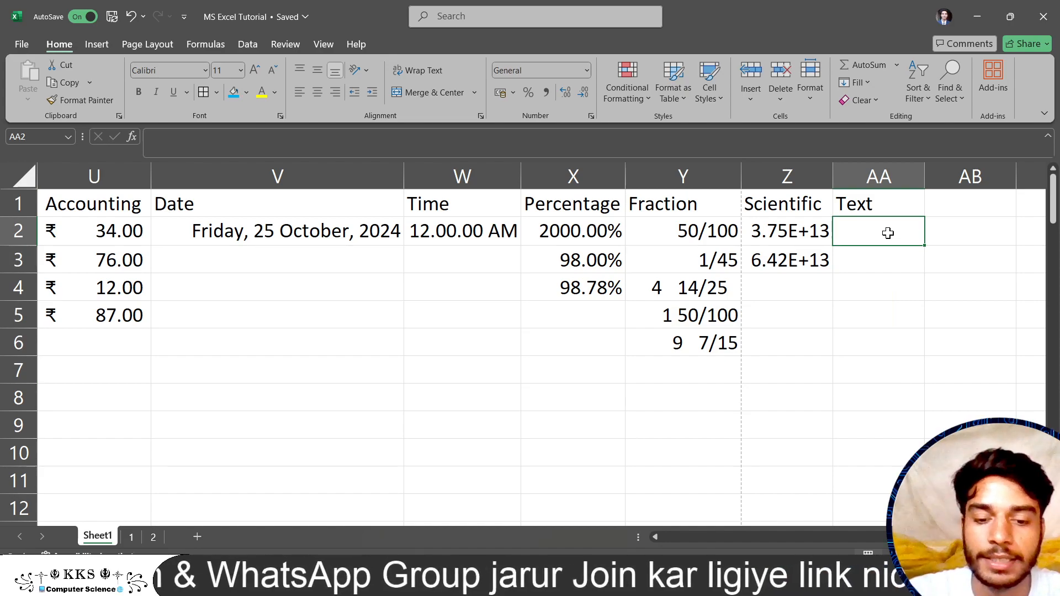
text(987)
key(Return)
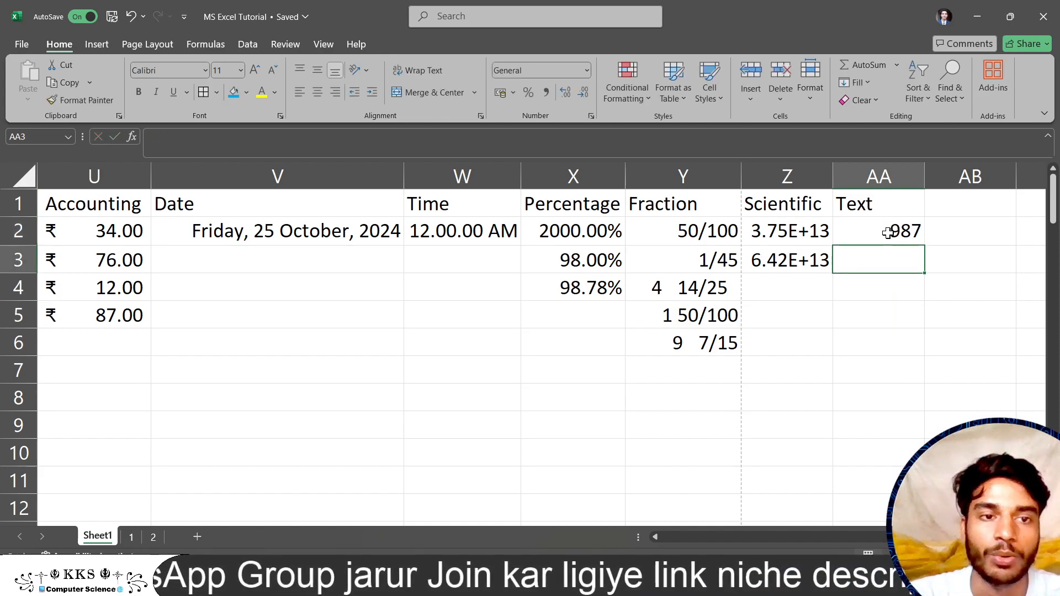
text(shdkhks)
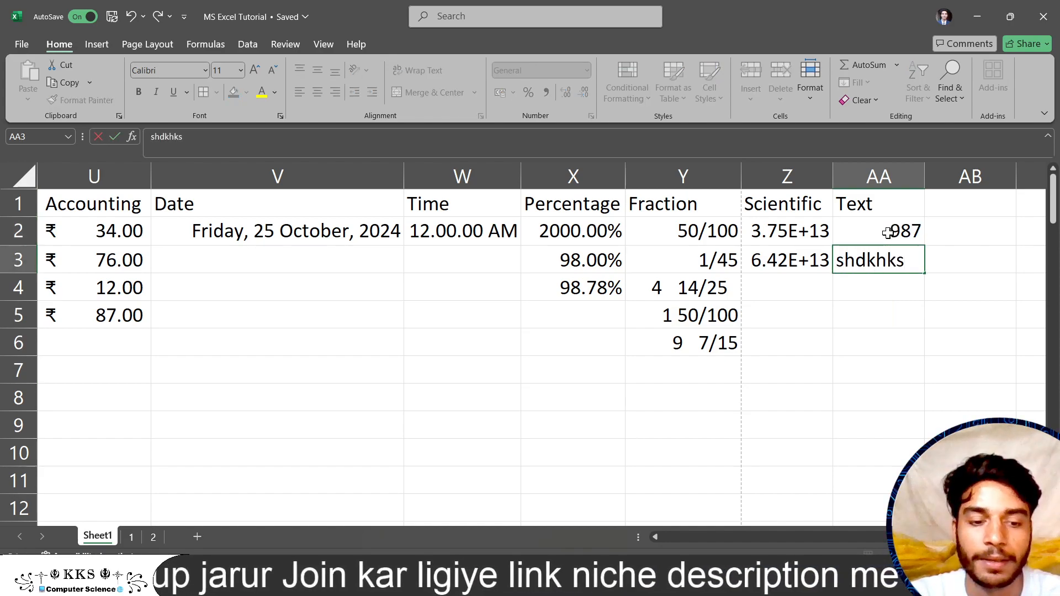
key(Return)
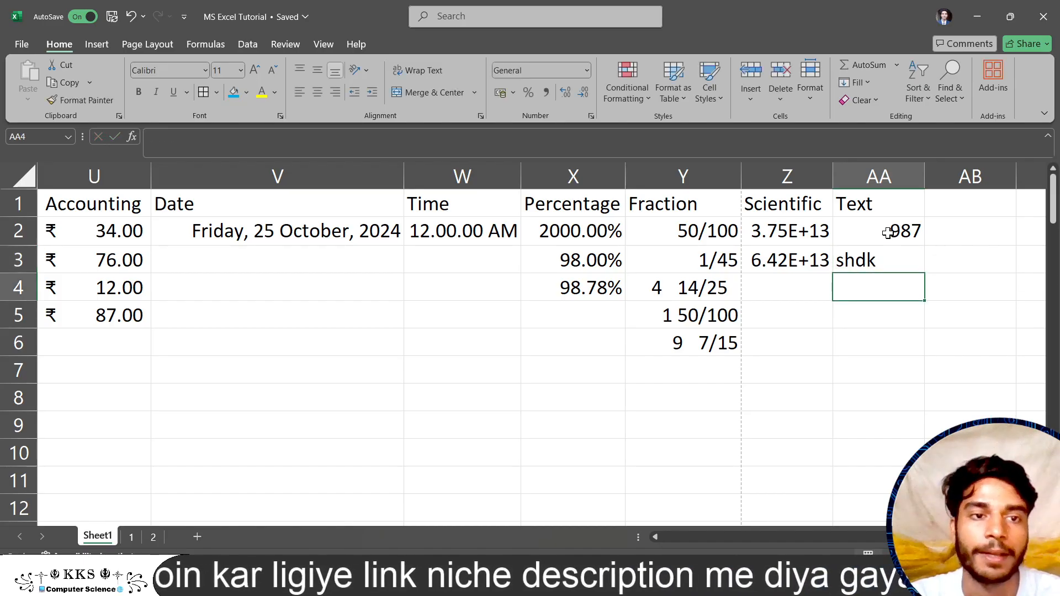
Apply the Text number format to the whole of column AA and check cells AA2 and AA3.
click(900, 207)
key(Down)
key(Down)
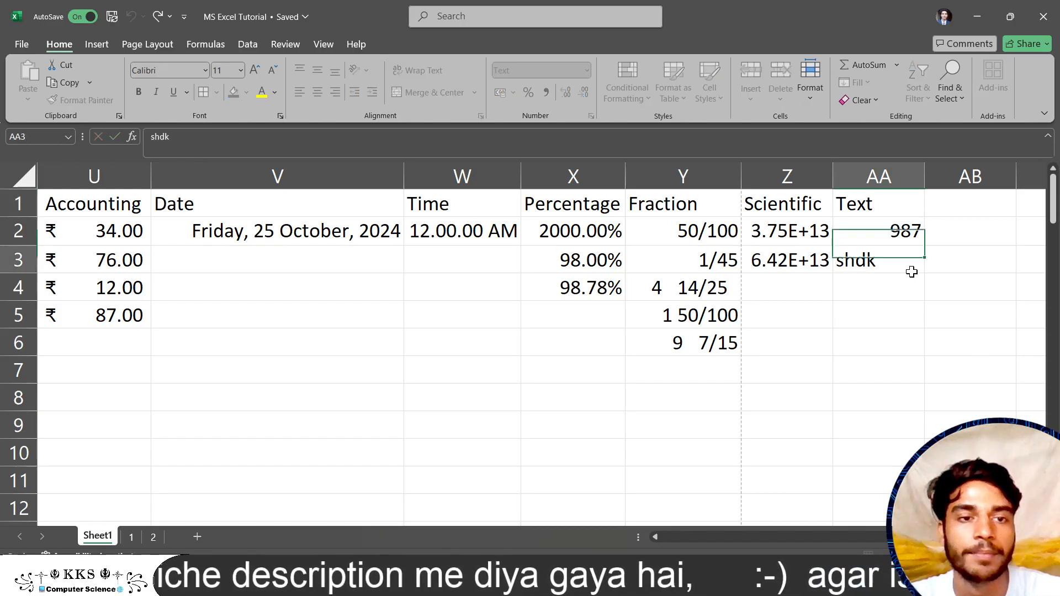
click(866, 208)
click(862, 184)
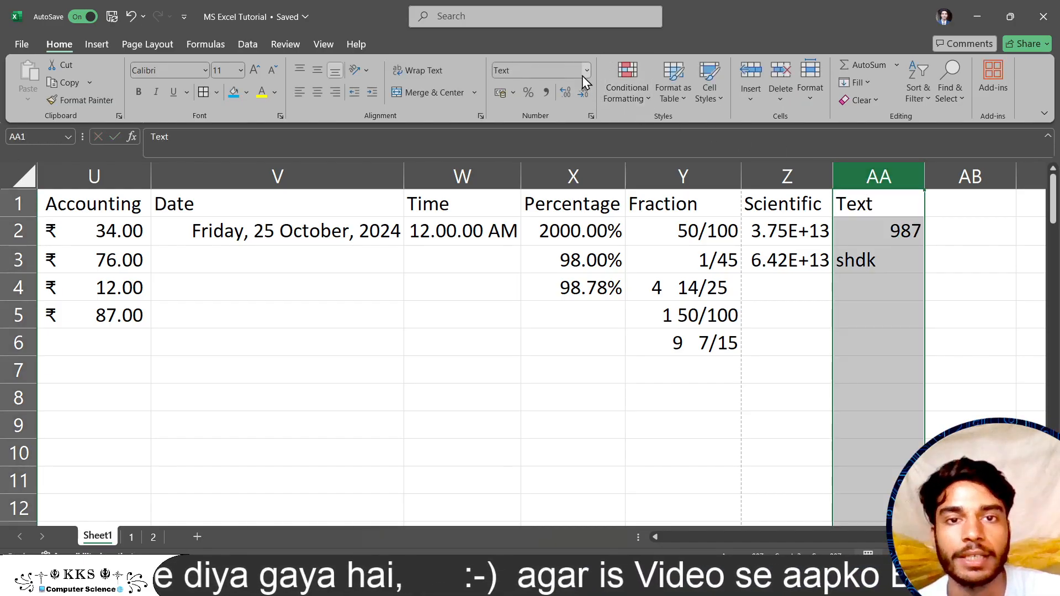
click(591, 116)
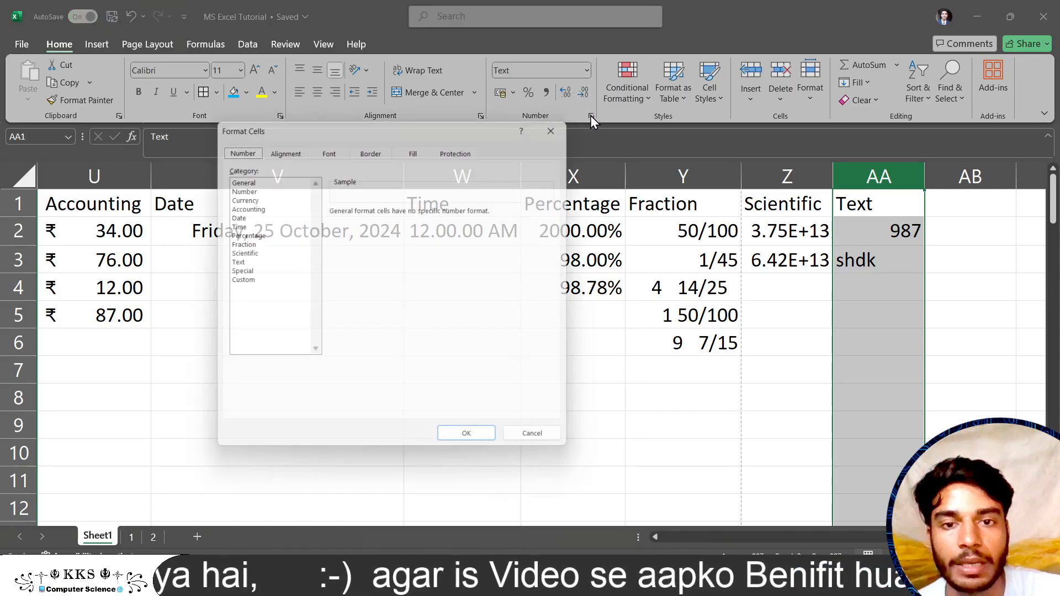
click(244, 263)
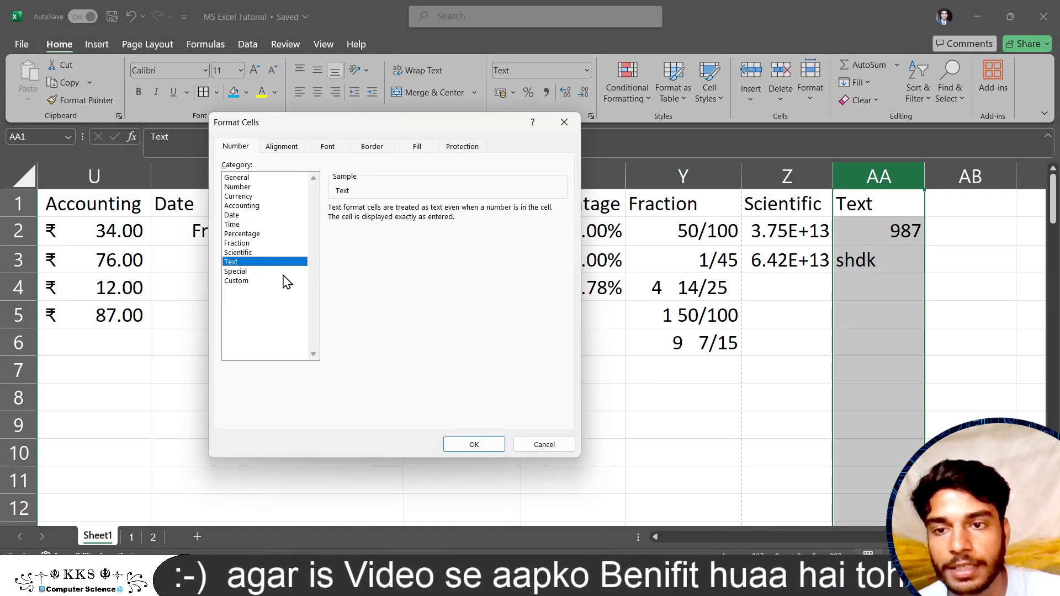
click(474, 443)
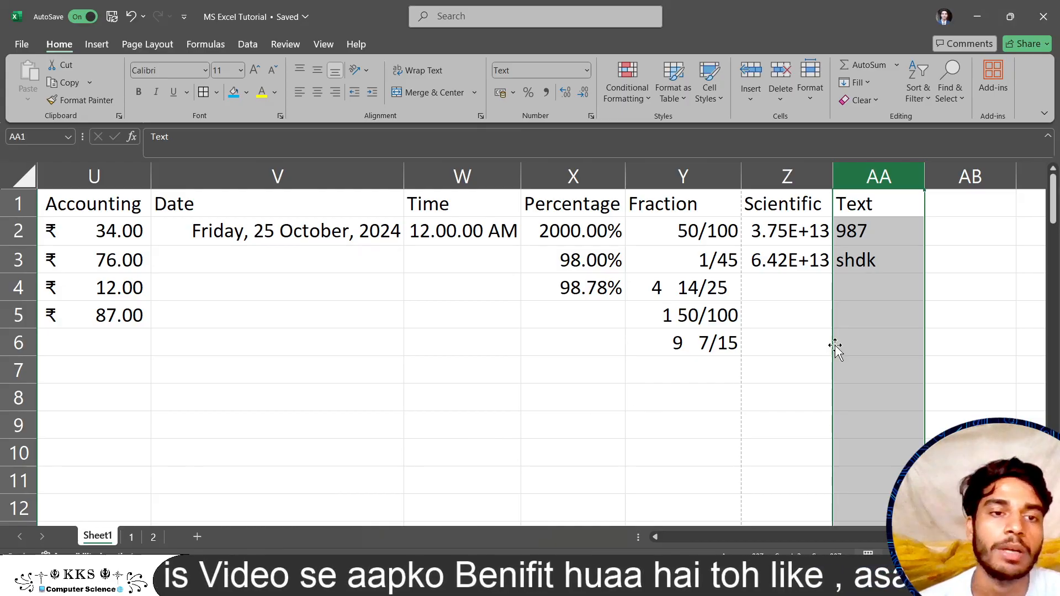
click(886, 313)
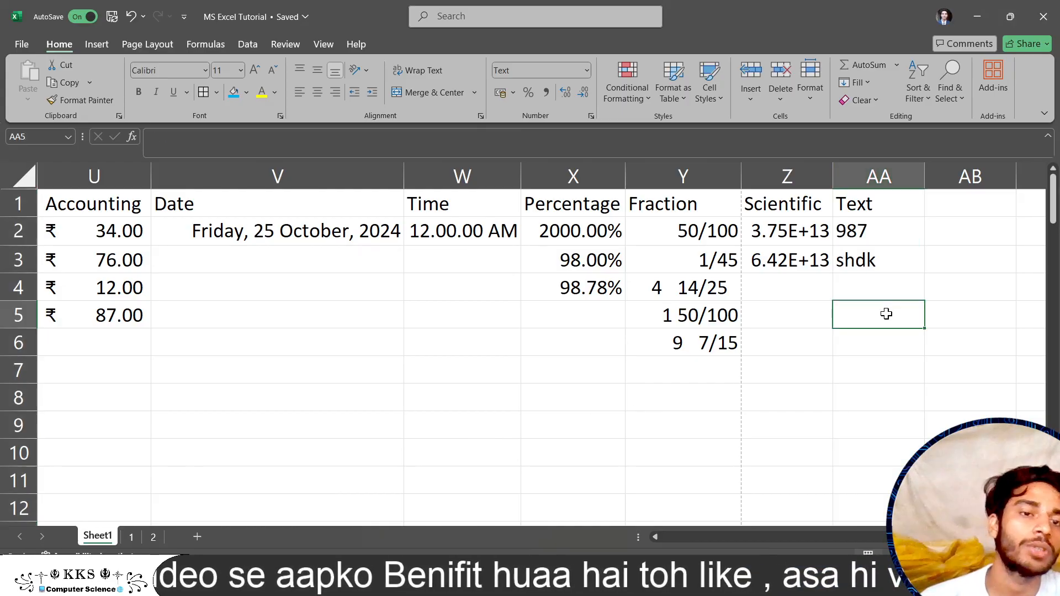
click(865, 231)
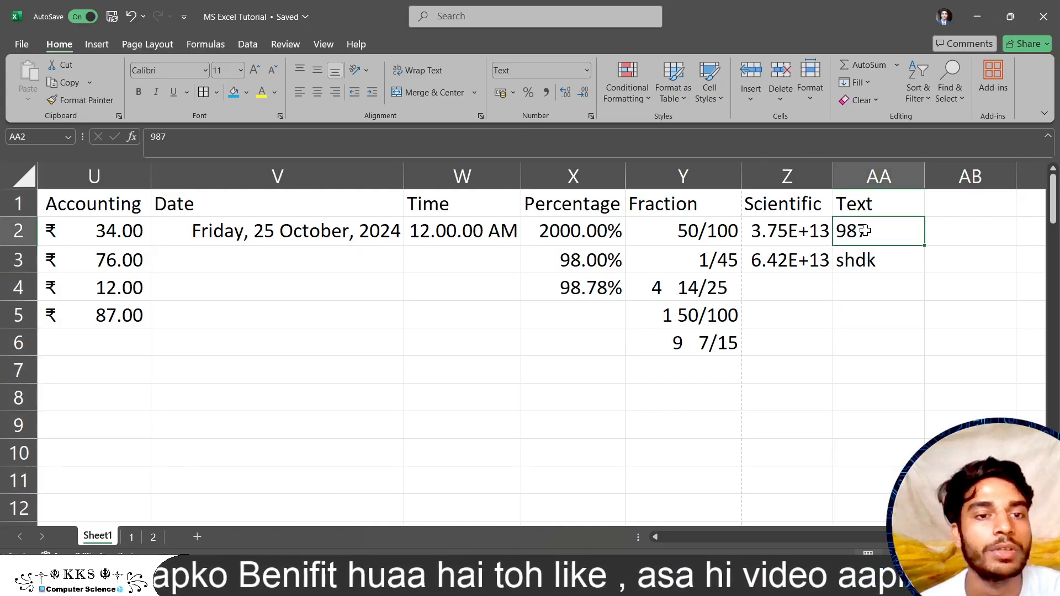
click(871, 264)
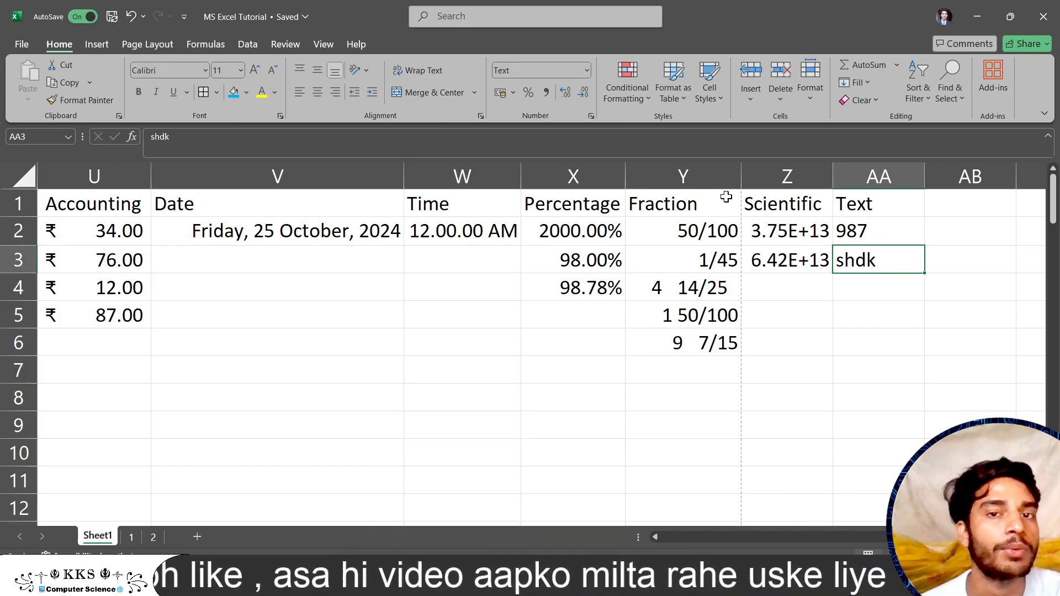
Examine the Special and Custom number format categories for cell AA3, including the custom format codes, without applying any.
click(590, 116)
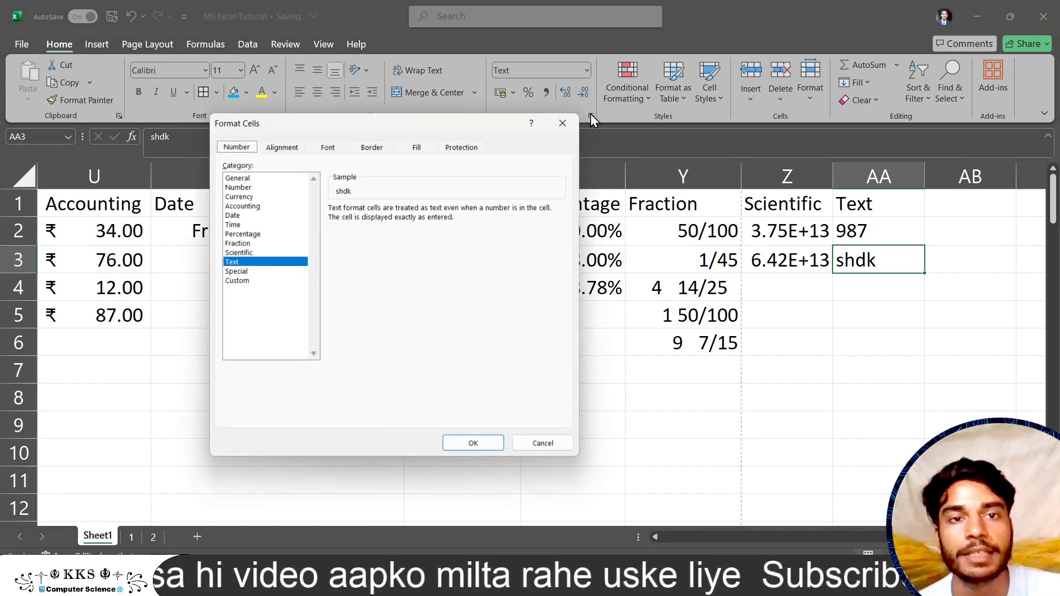
click(243, 271)
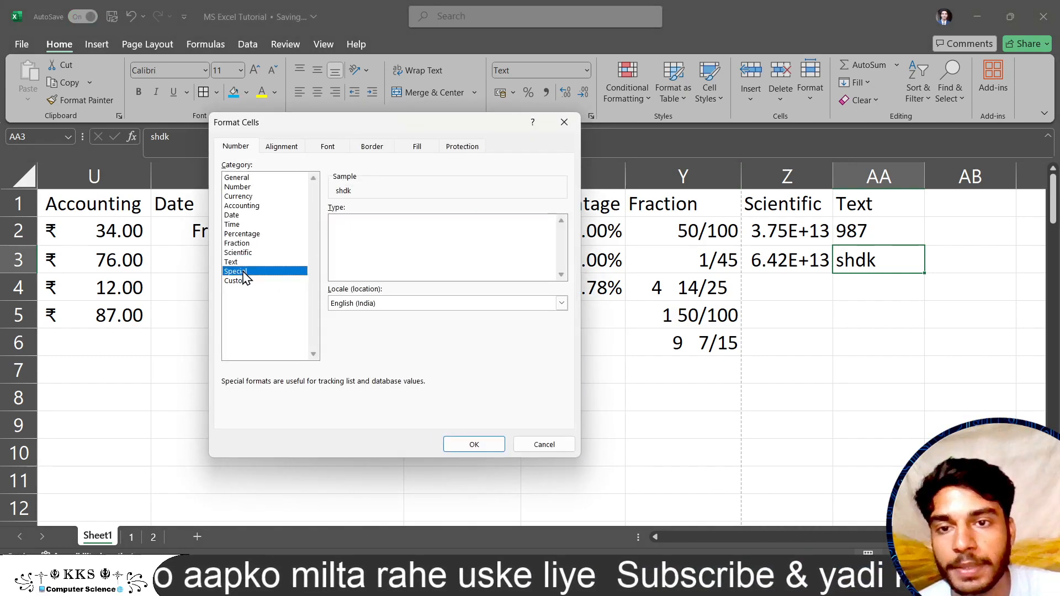
click(268, 282)
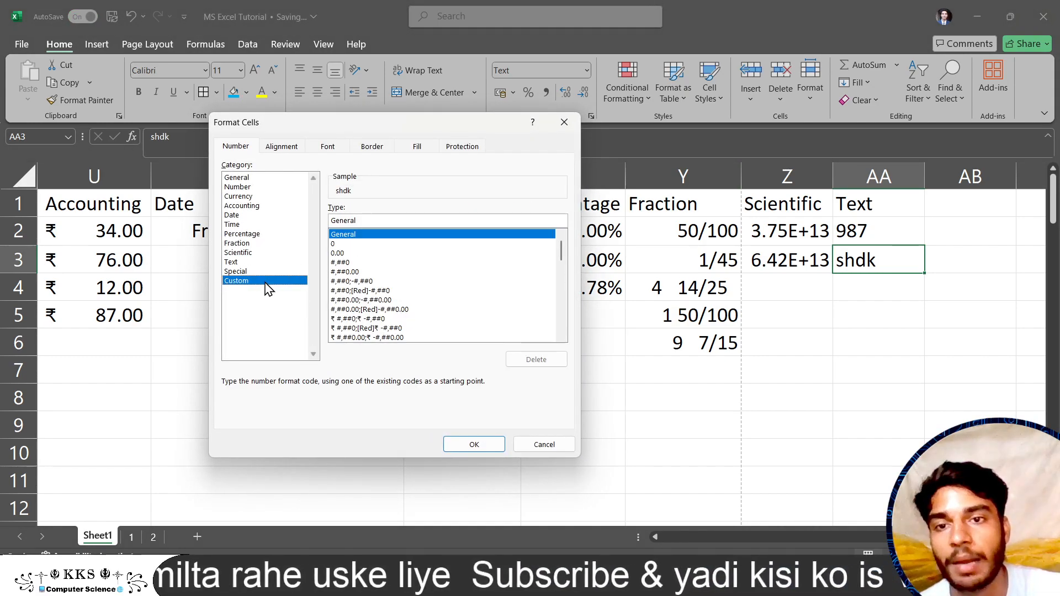
drag(562, 248, 561, 321)
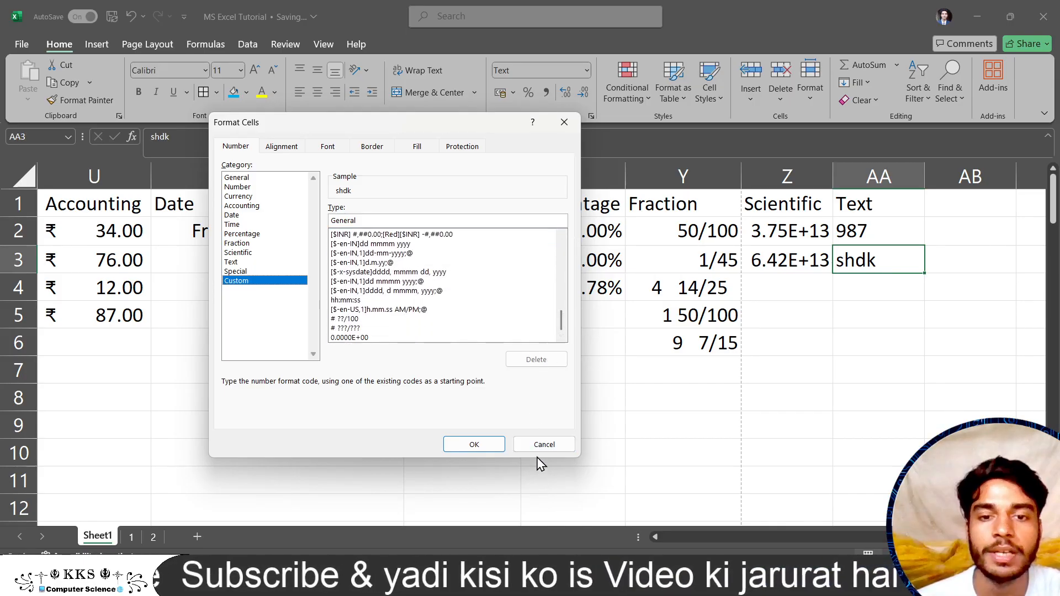
click(544, 444)
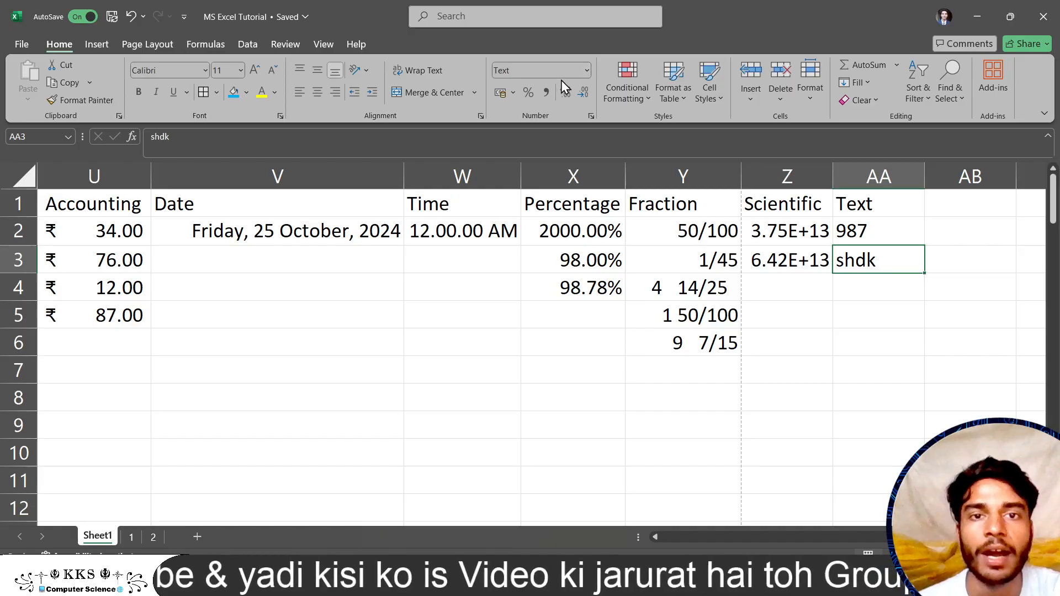
Review the currency choices offered for the accounting number format with cell AA7 selected, without applying one.
click(831, 370)
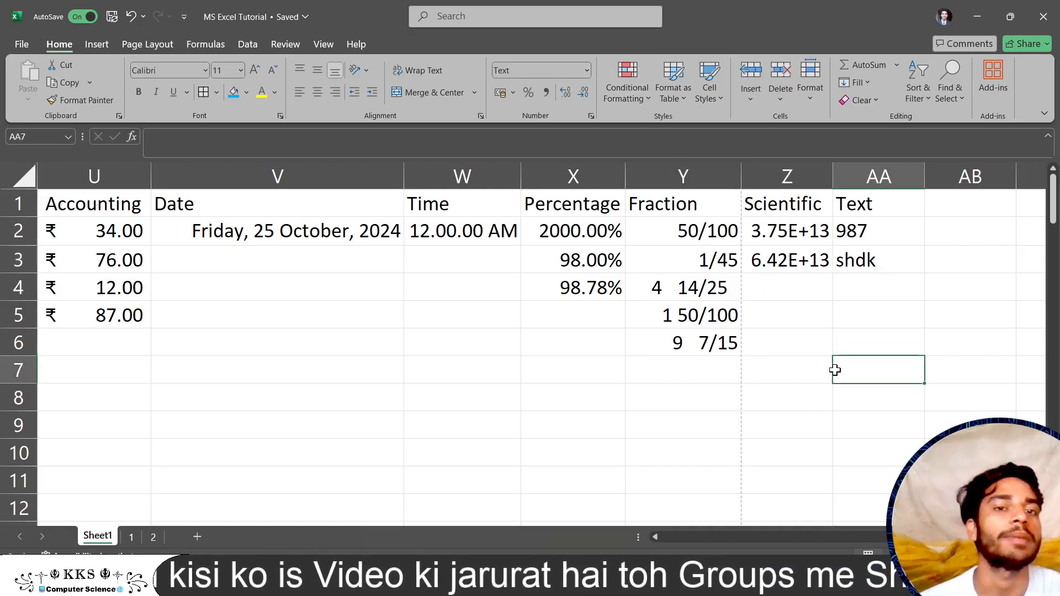
click(513, 94)
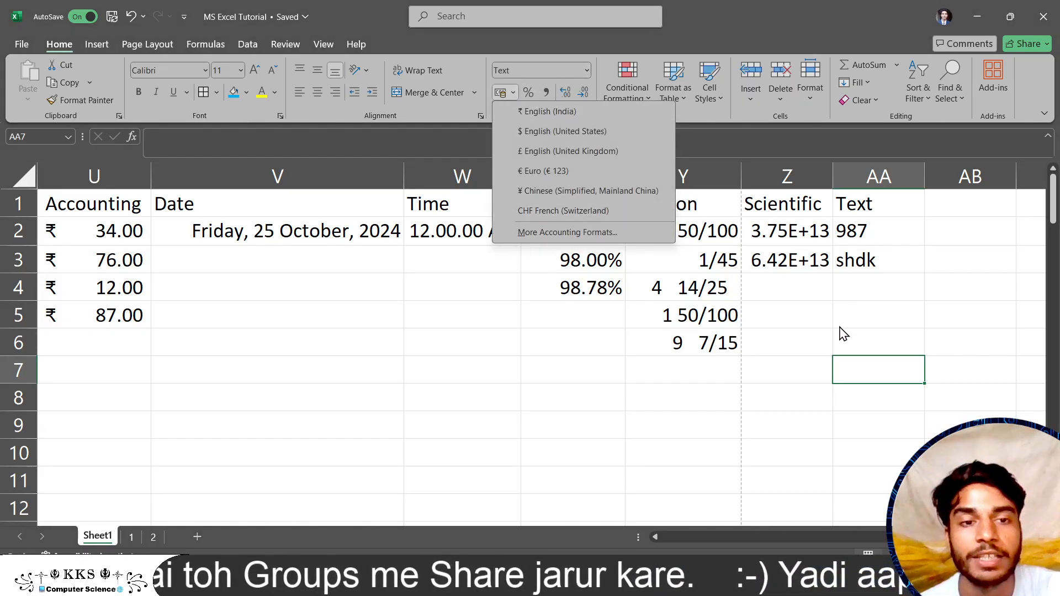
click(861, 326)
click(870, 323)
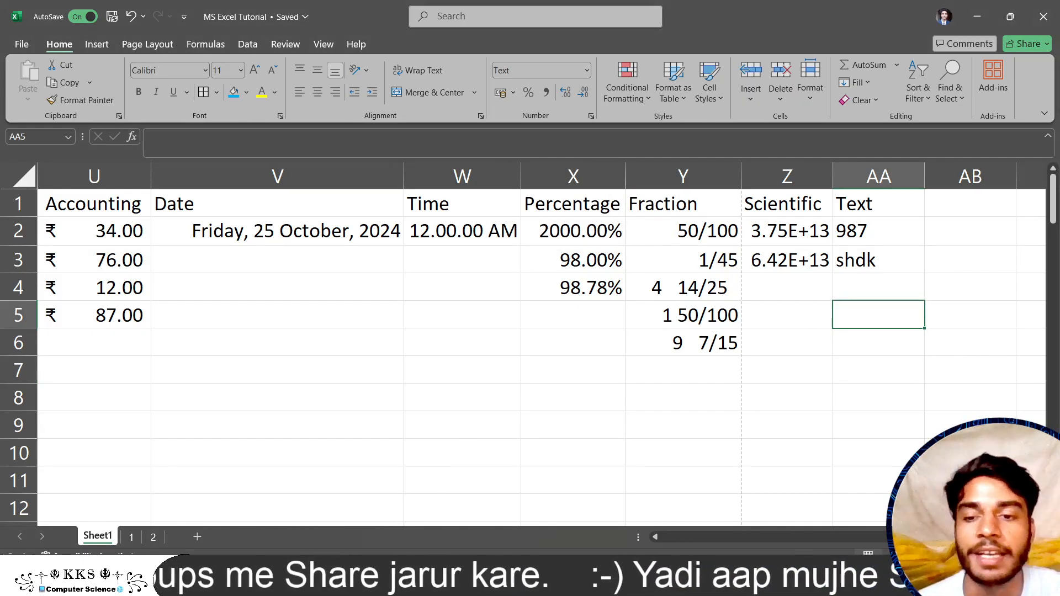